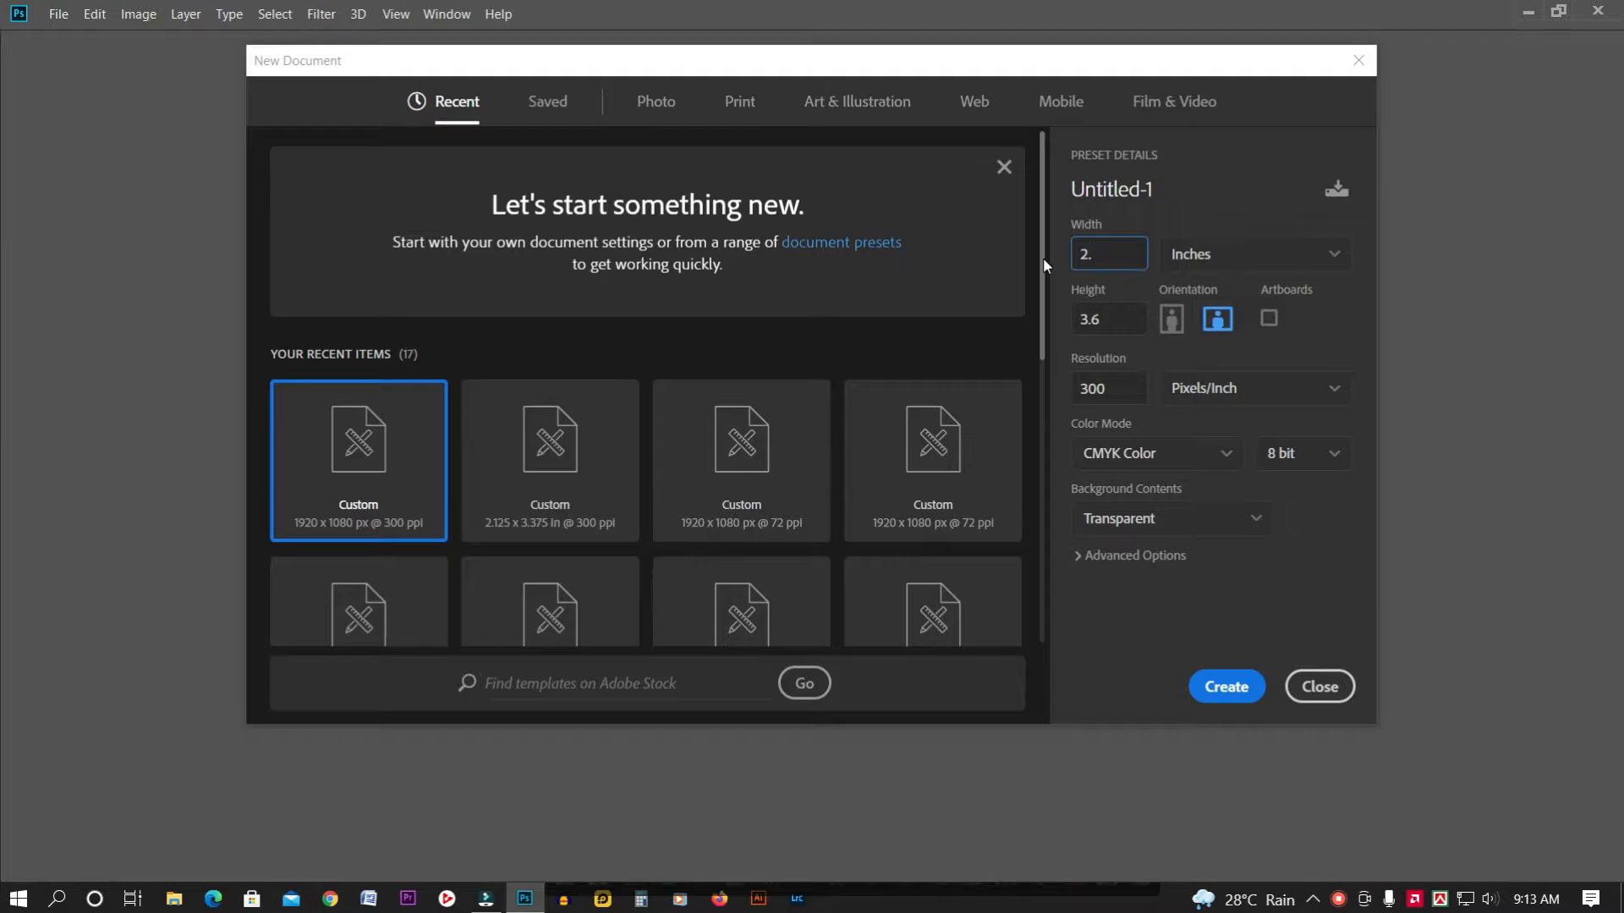
# Create a 2.125 × 3.375 in CMYK document with a white background
pyautogui.write('125')
pyautogui.click(1116, 325)
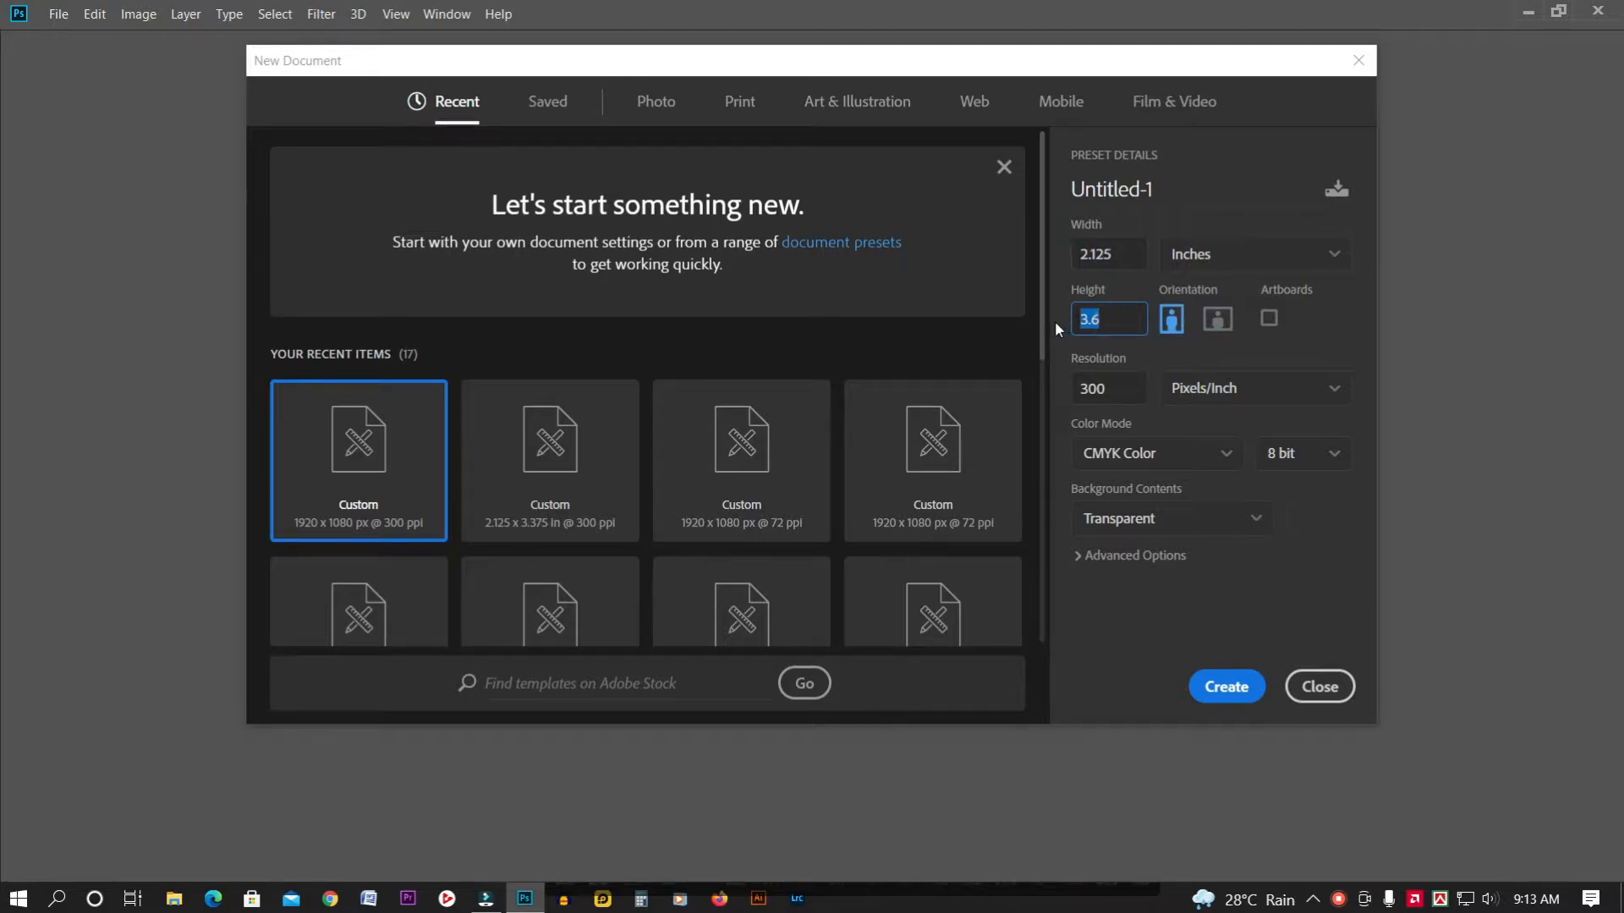
pyautogui.write('3.375')
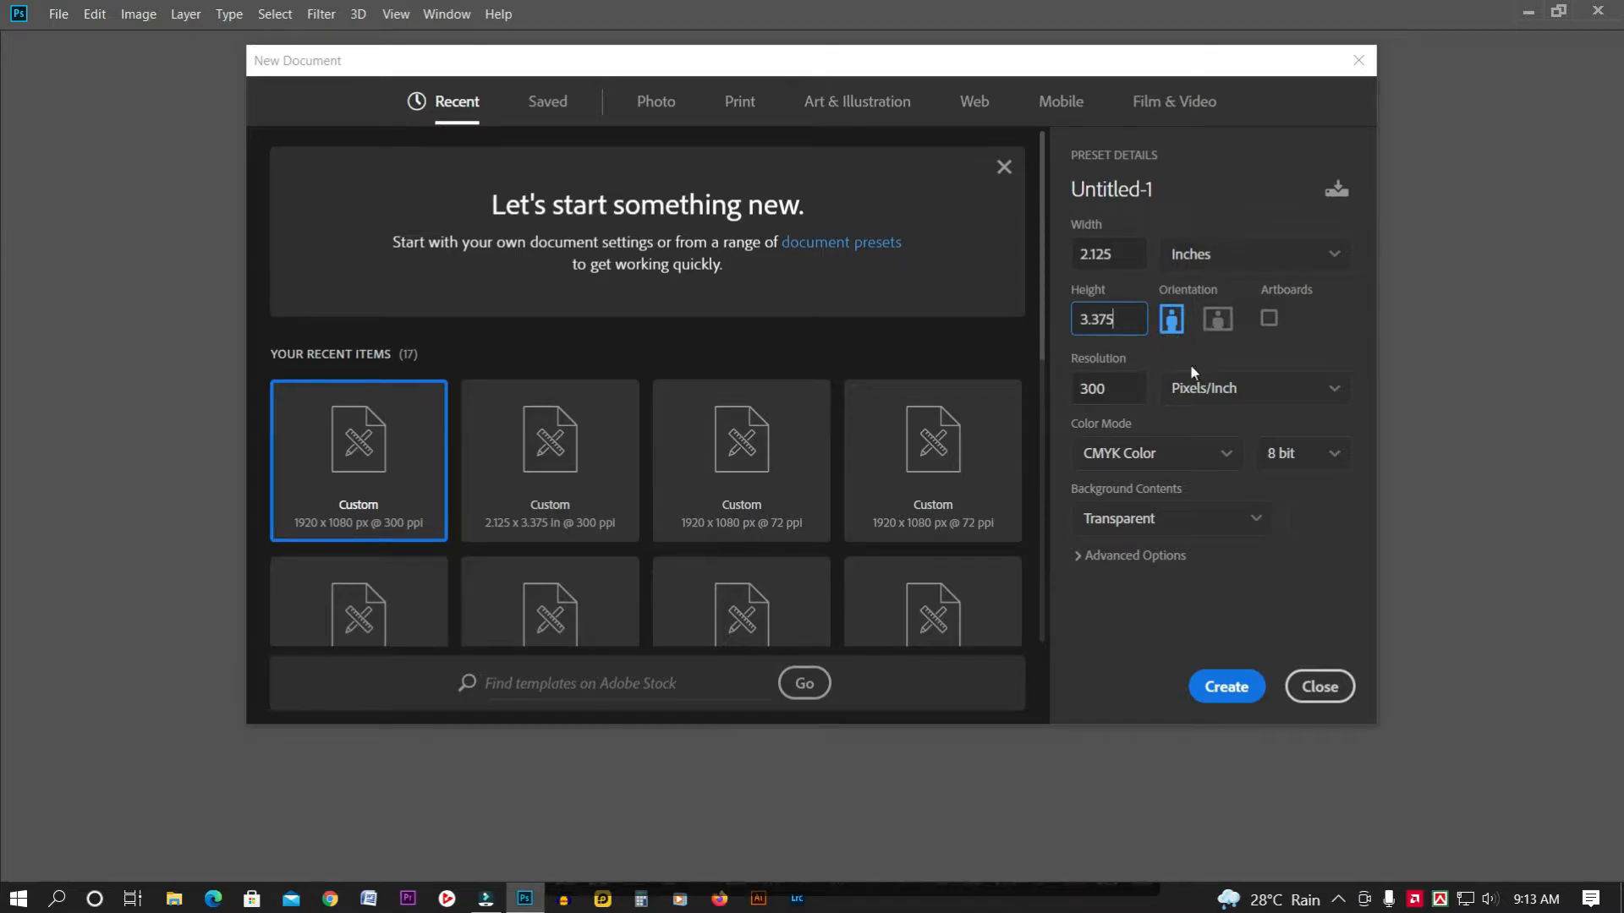
pyautogui.click(1130, 454)
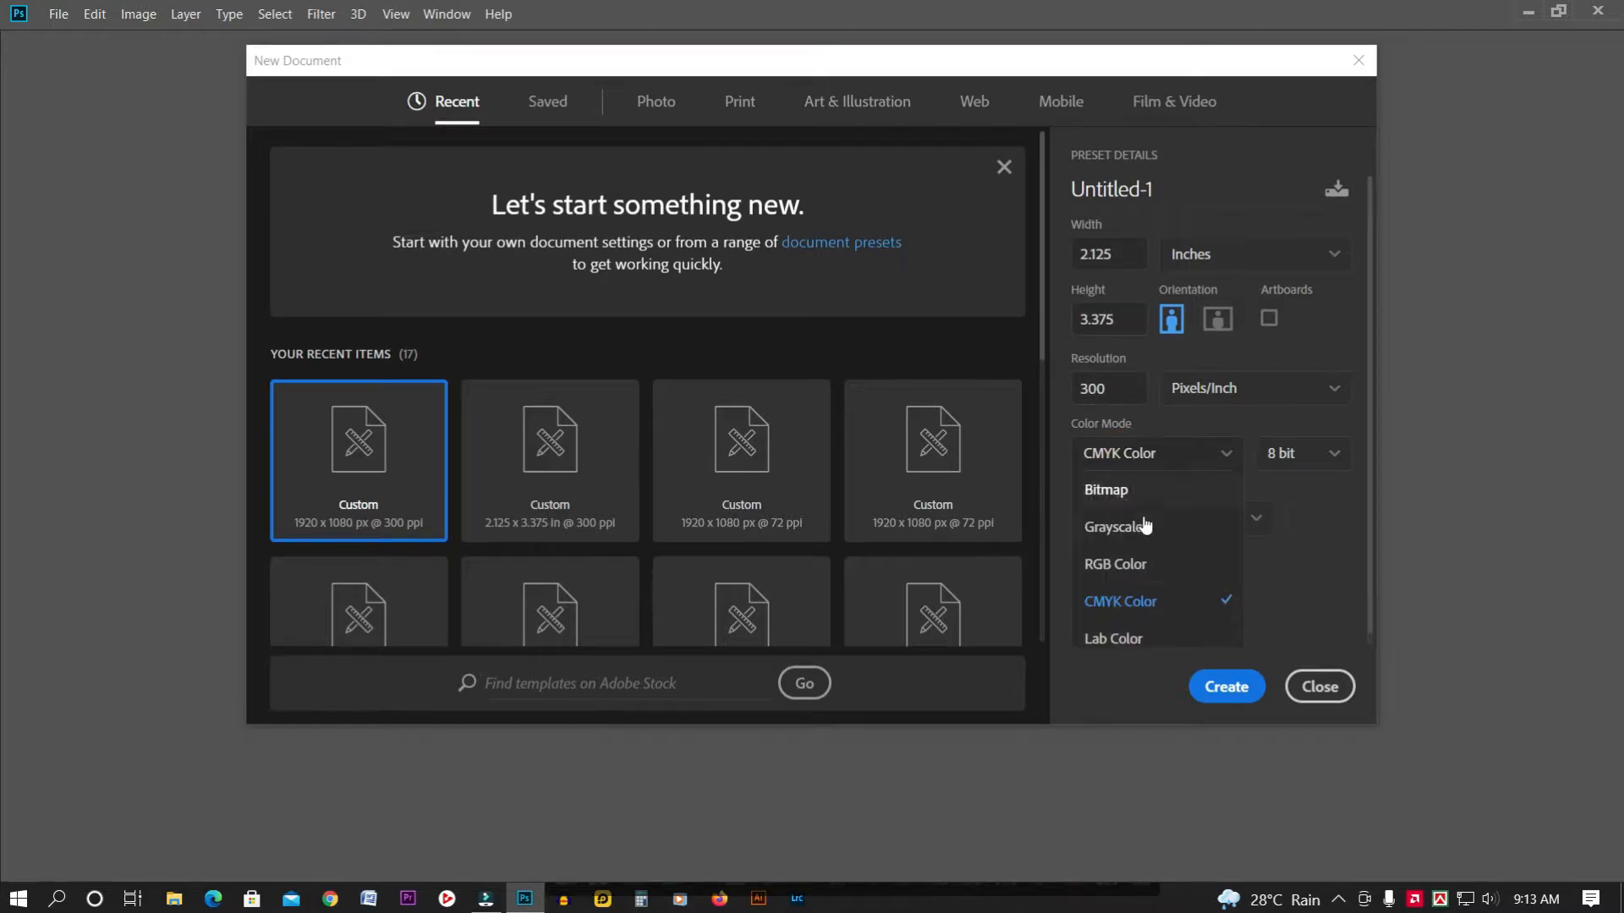
pyautogui.click(1141, 602)
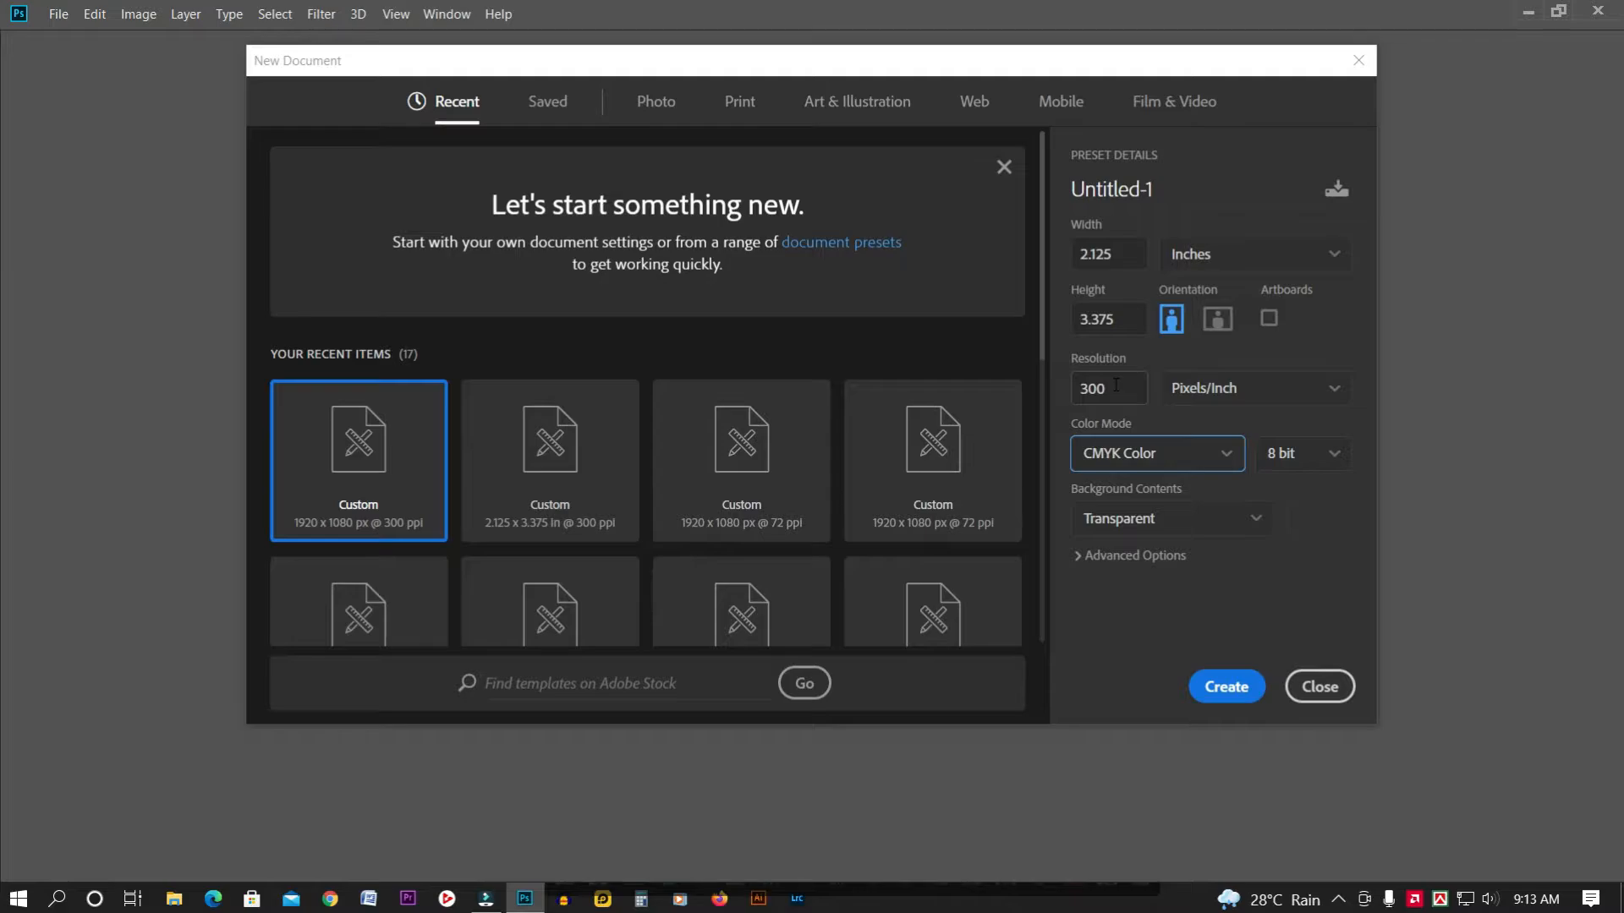
pyautogui.click(1229, 526)
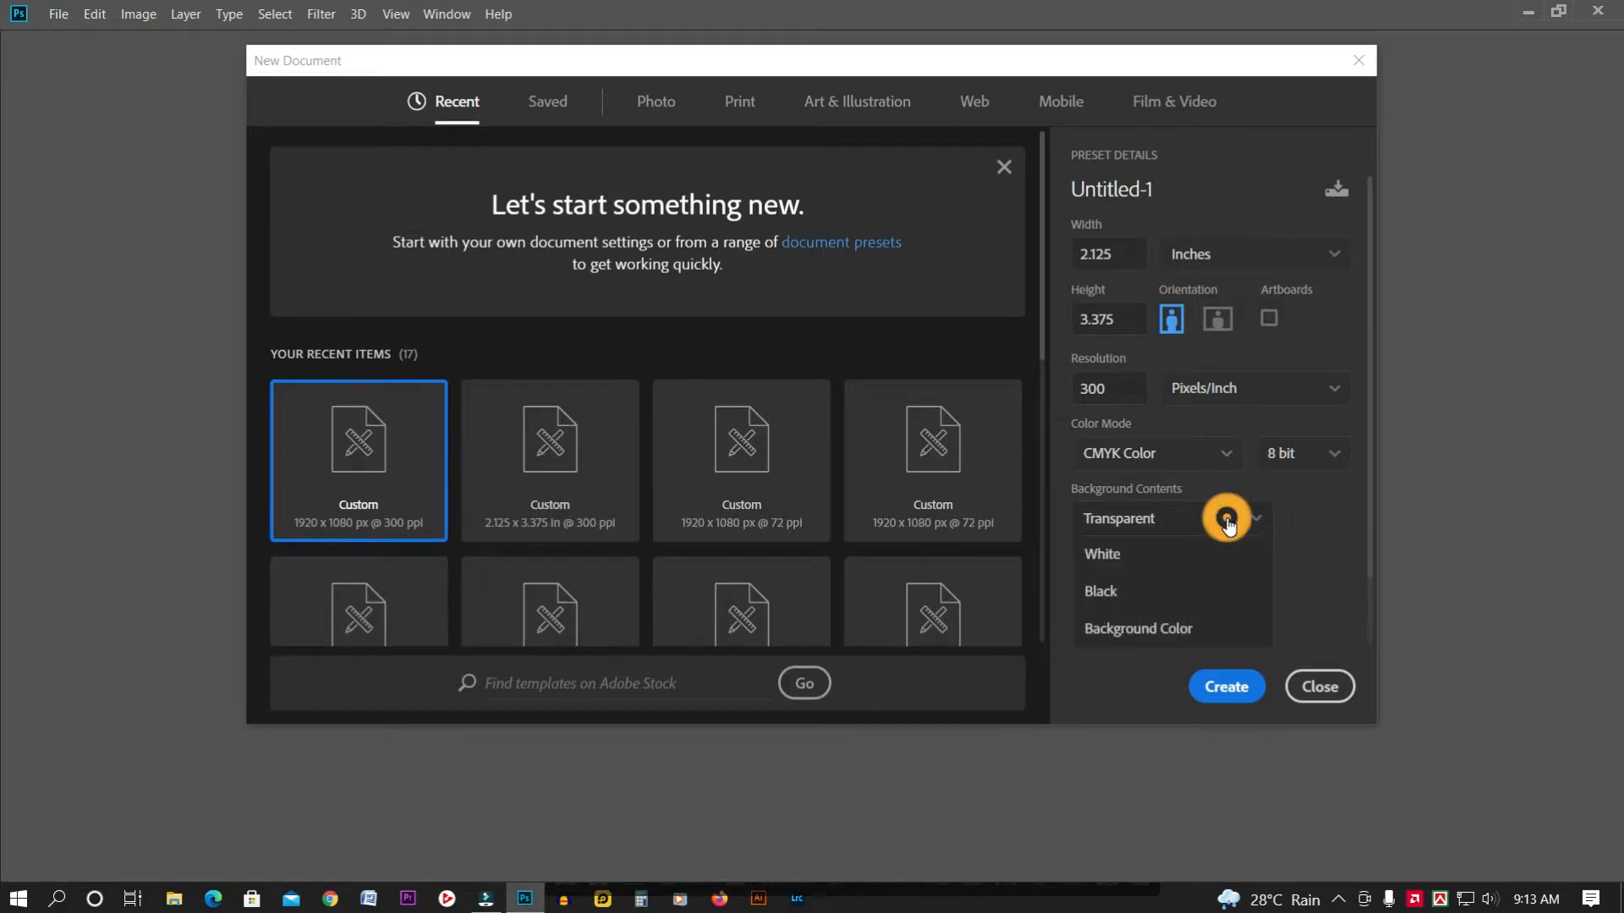
pyautogui.click(1139, 558)
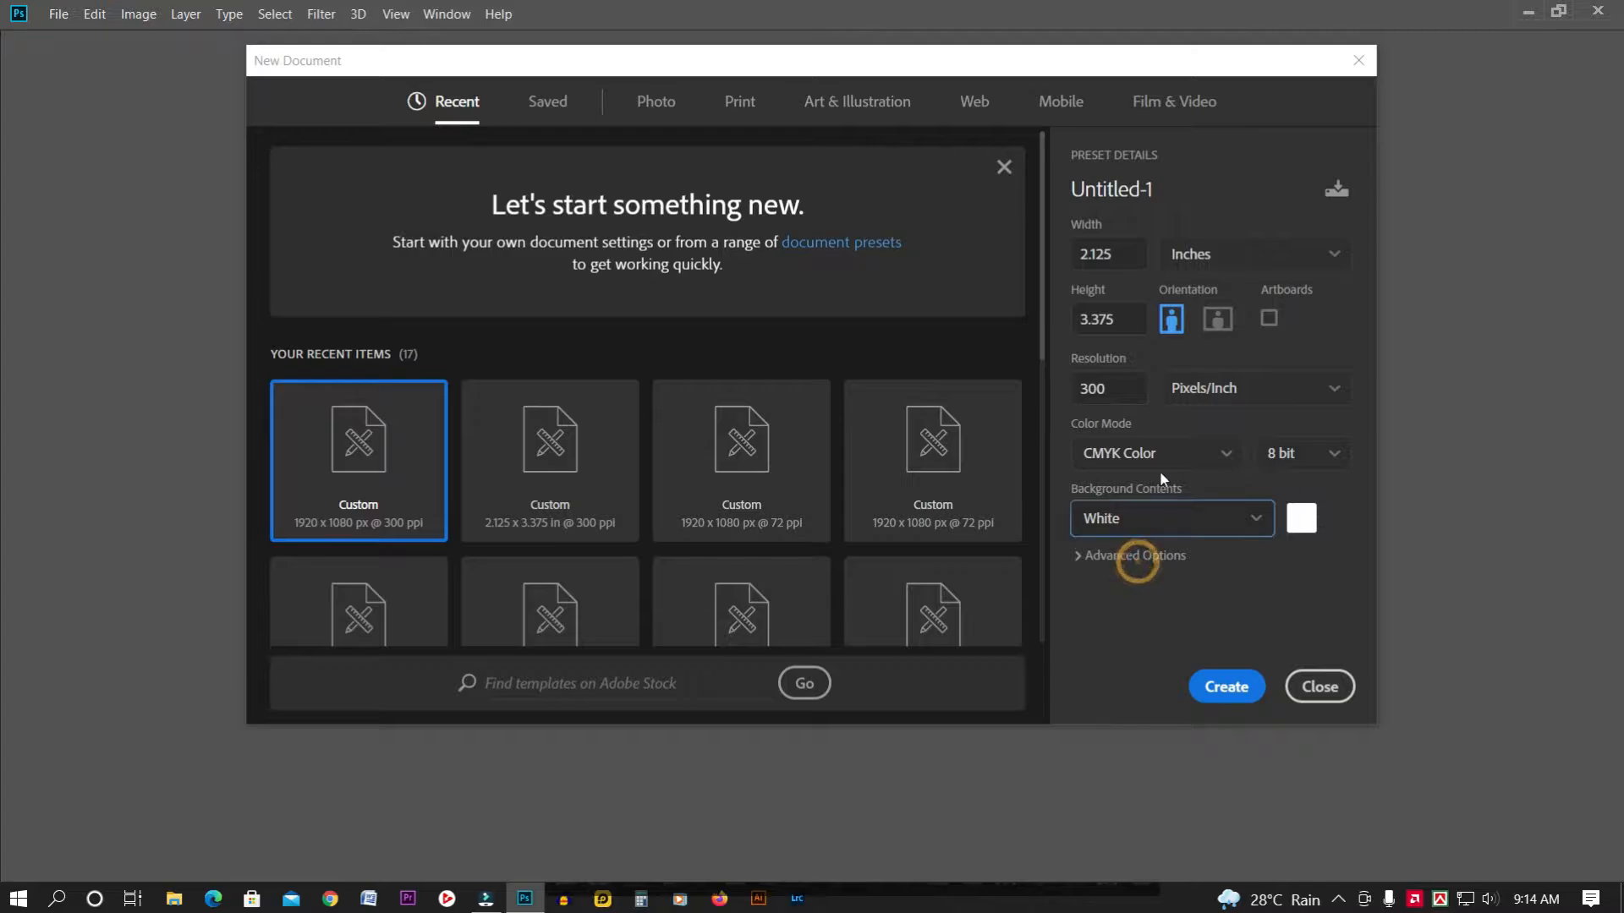
pyautogui.click(1236, 687)
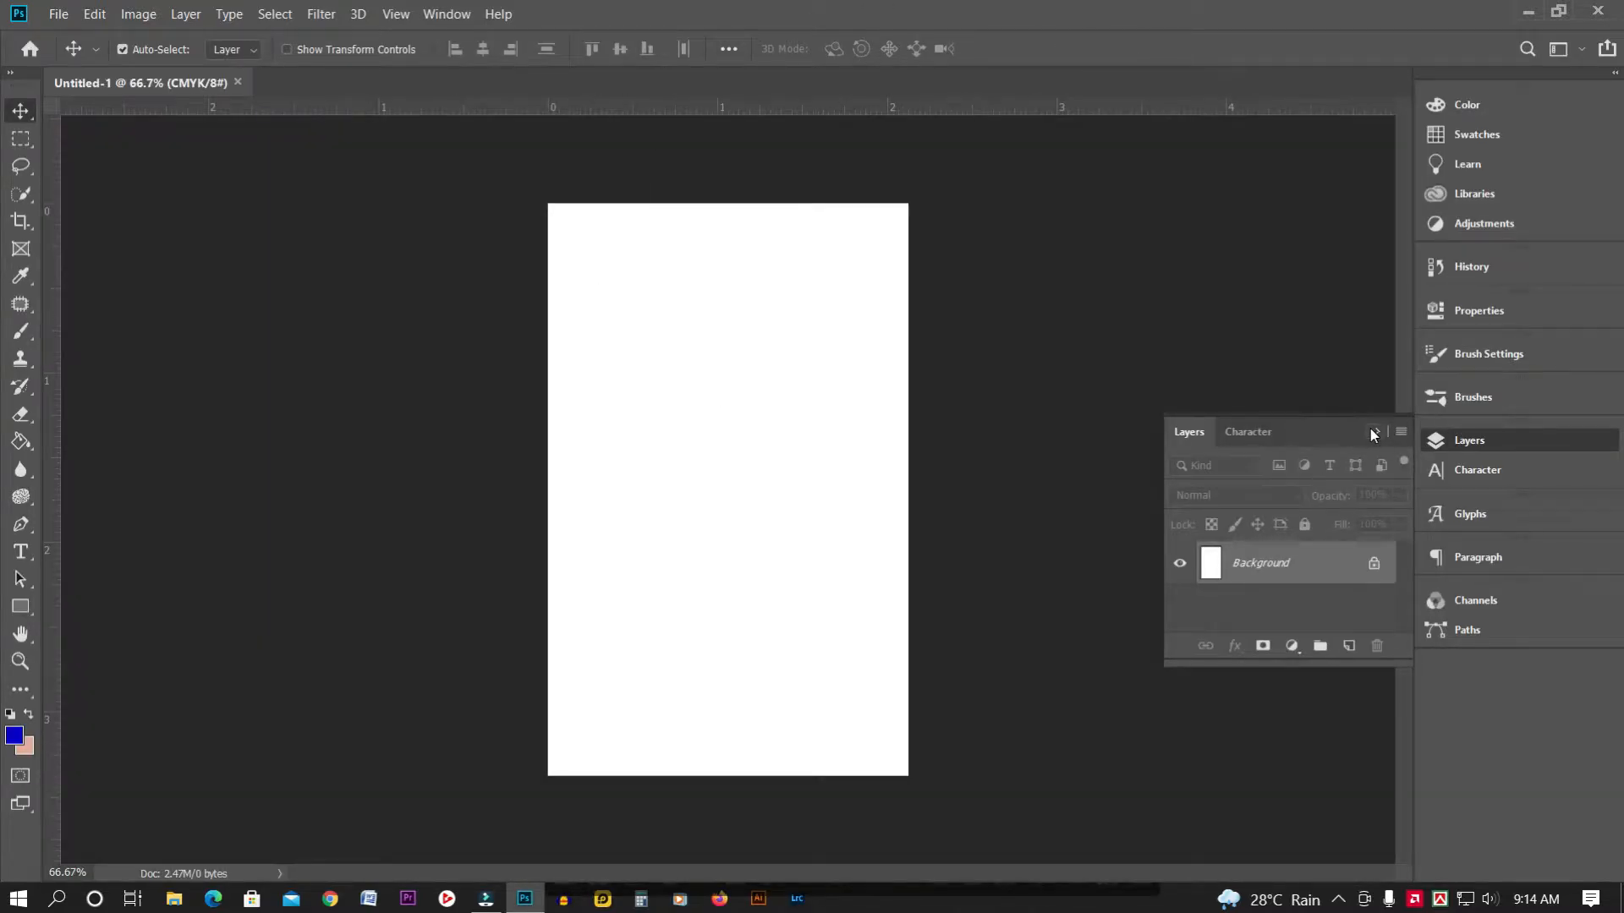
# Close the Layers panel and add a horizontal guide near the card's top edge
pyautogui.click(1372, 431)
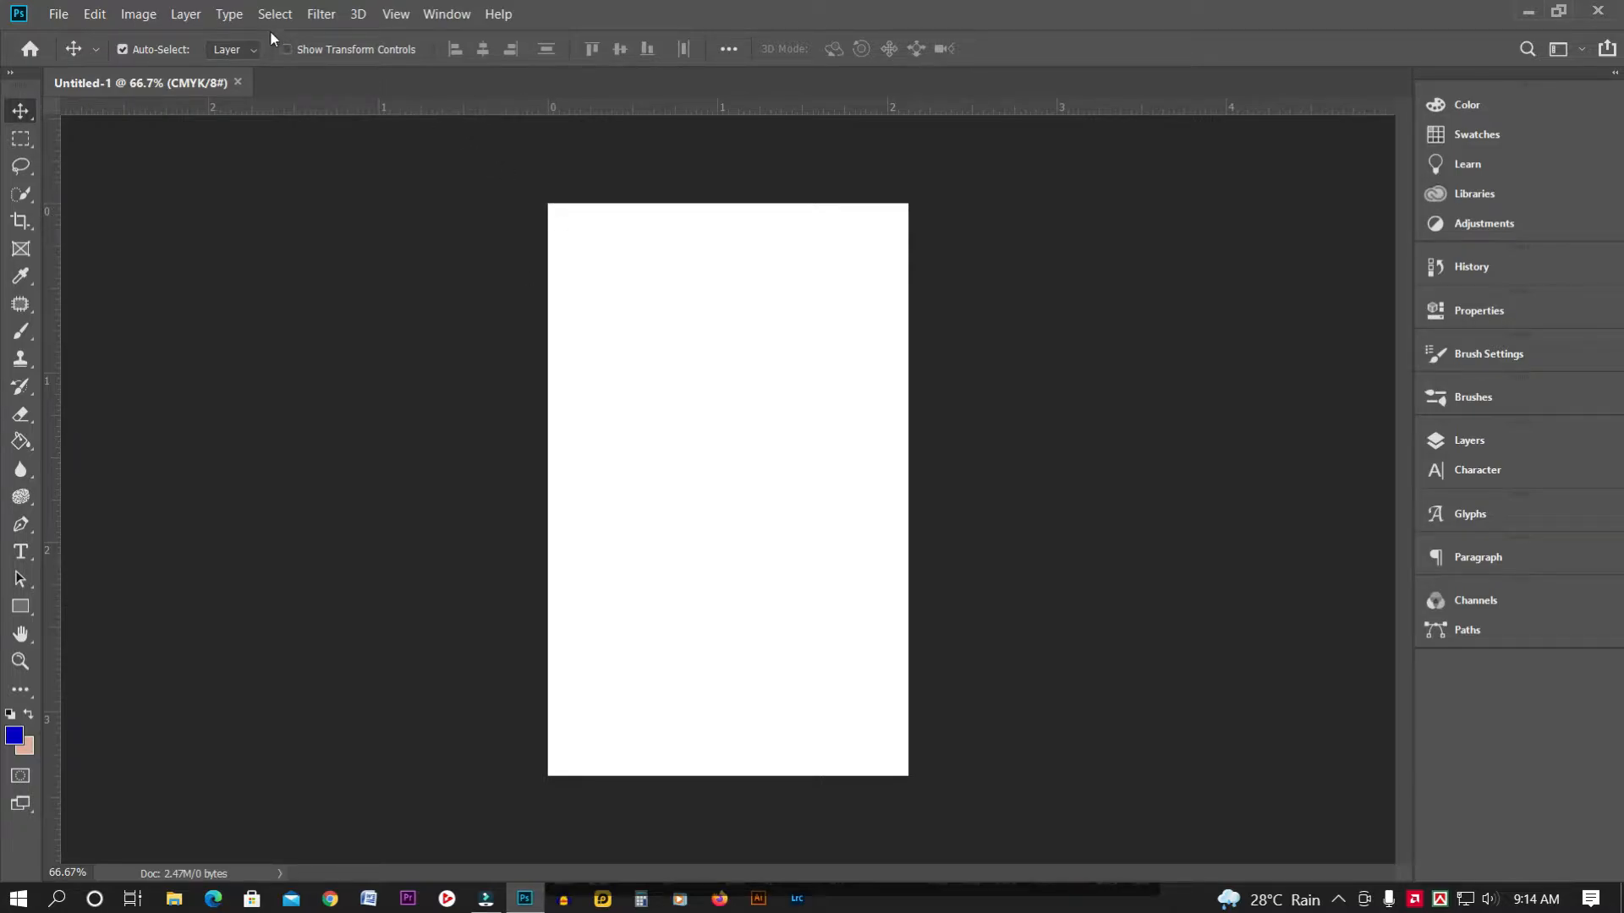
pyautogui.click(395, 15)
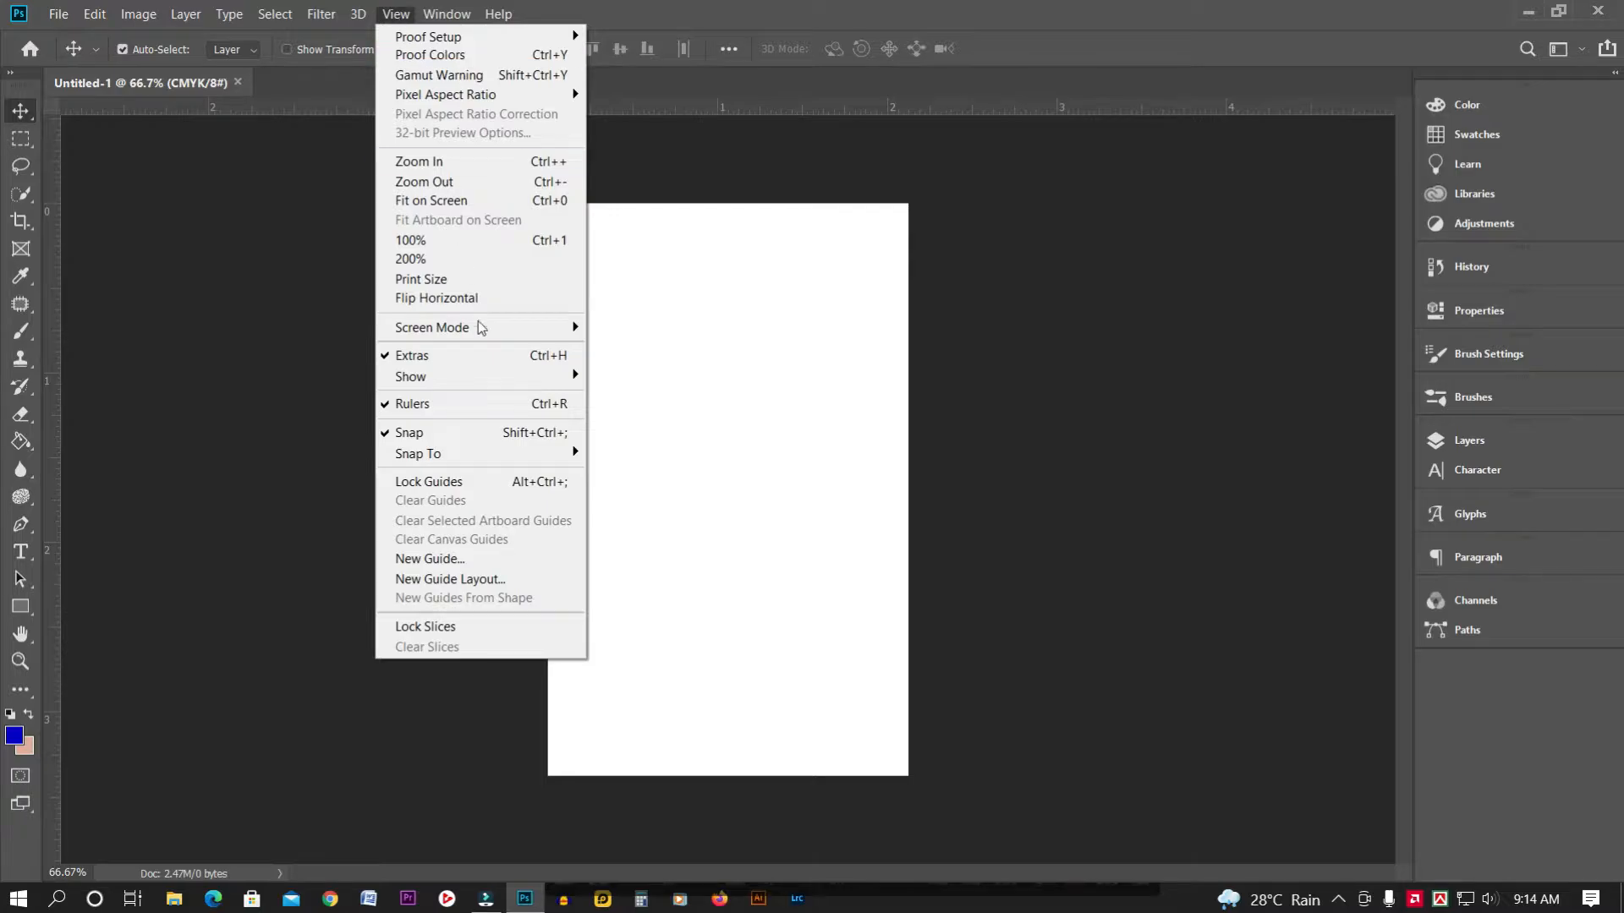
pyautogui.click(464, 559)
pyautogui.click(757, 283)
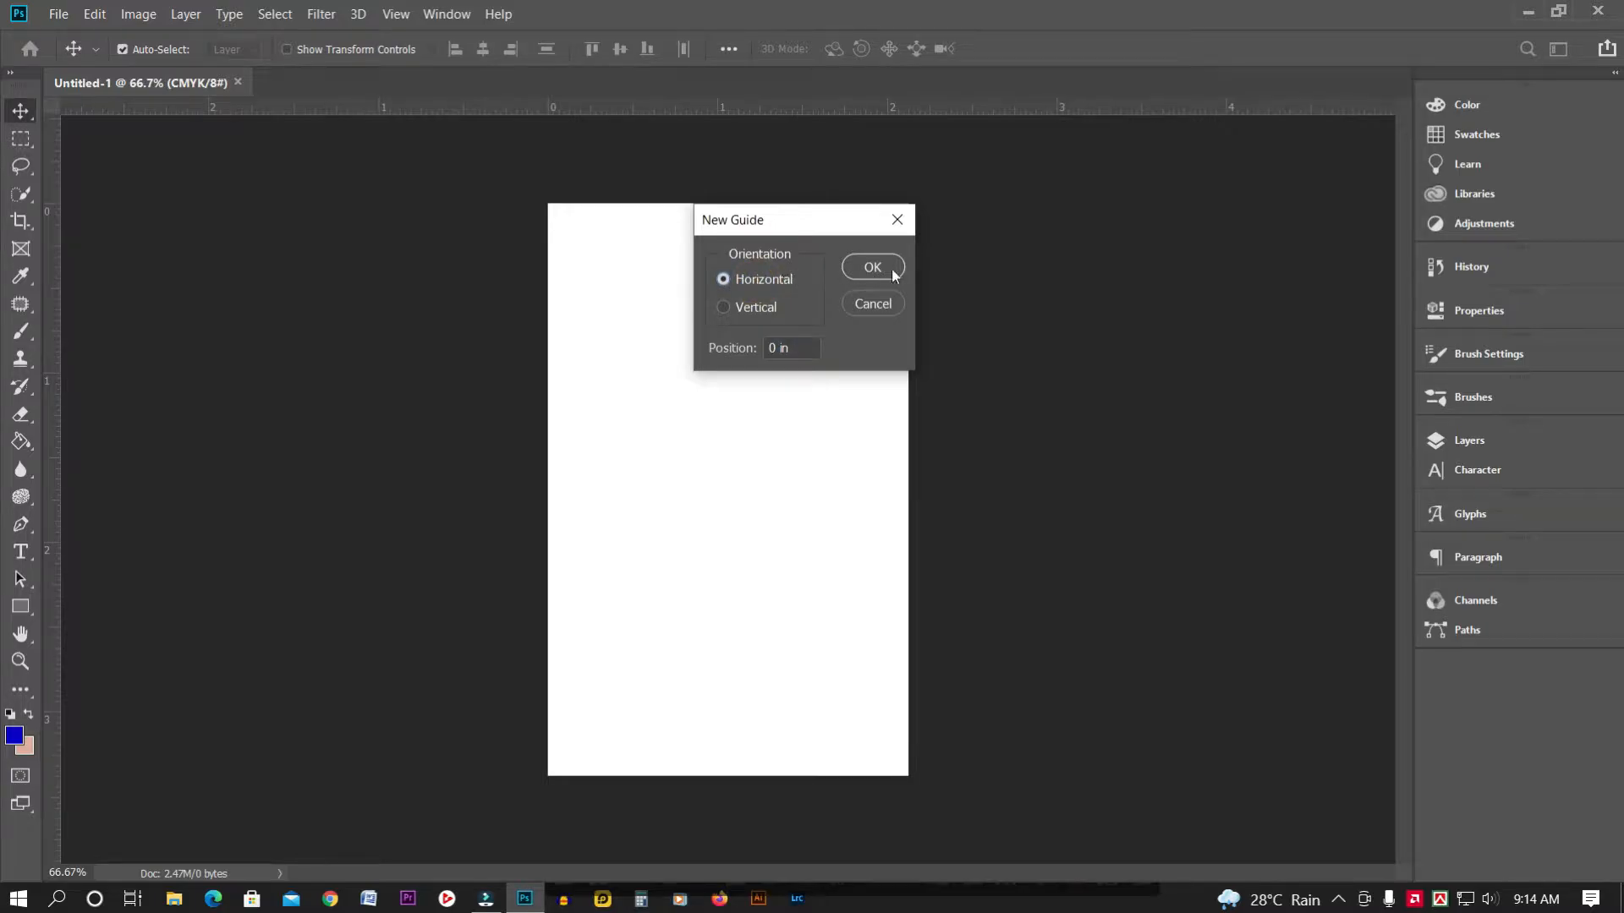
pyautogui.click(787, 348)
pyautogui.write('.125')
pyautogui.click(872, 268)
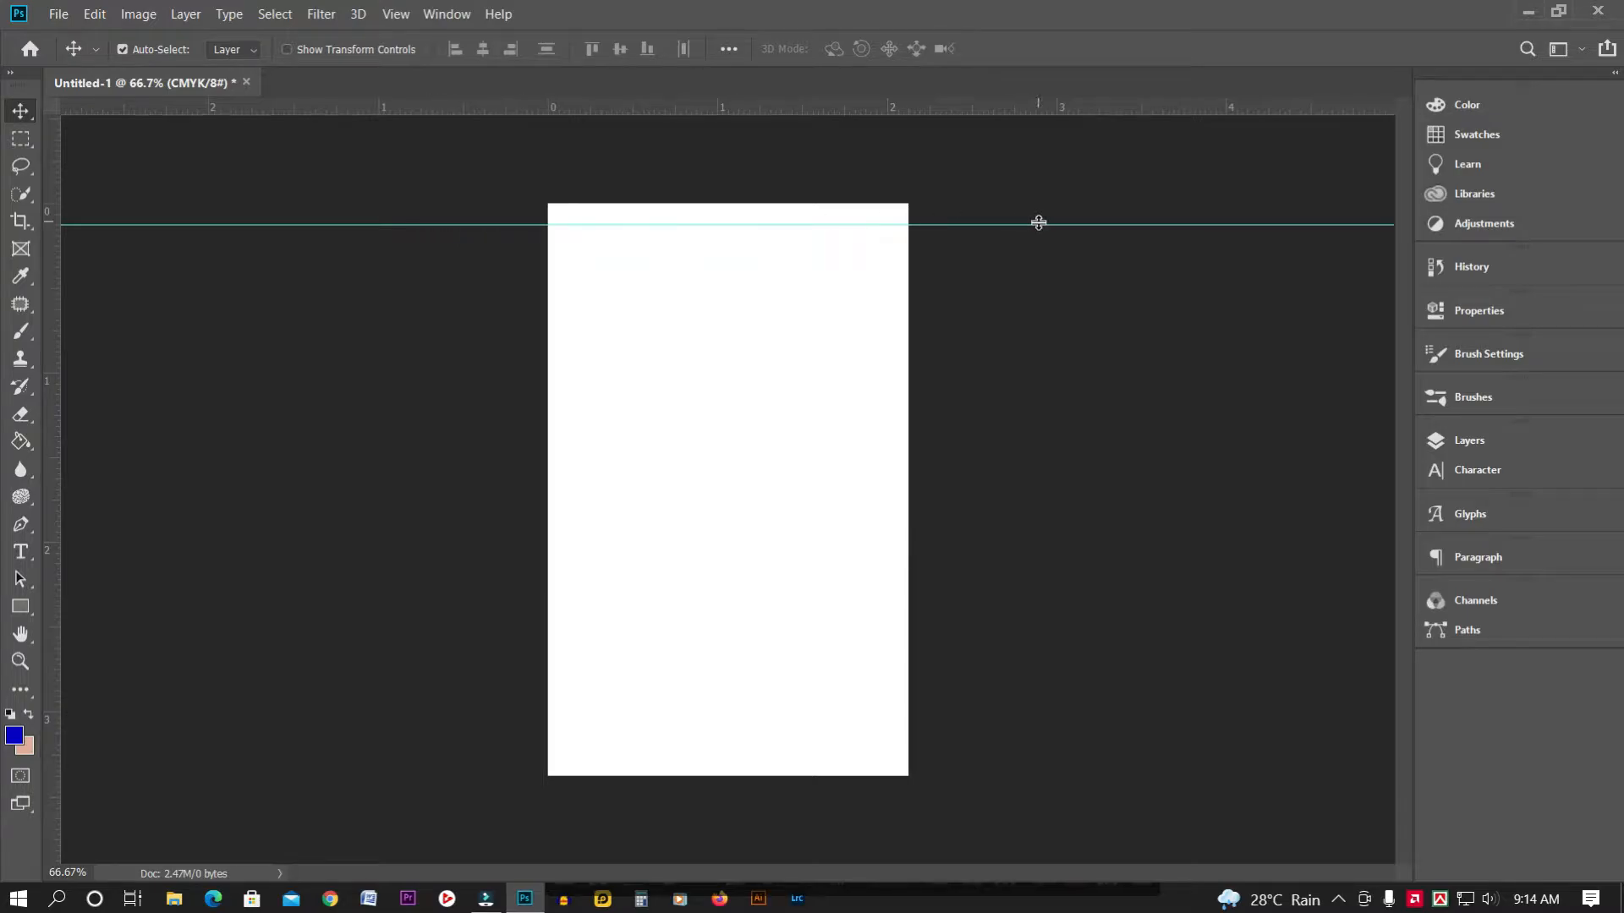
# Add a vertical guide at 0.125 in near the left edge
pyautogui.click(395, 14)
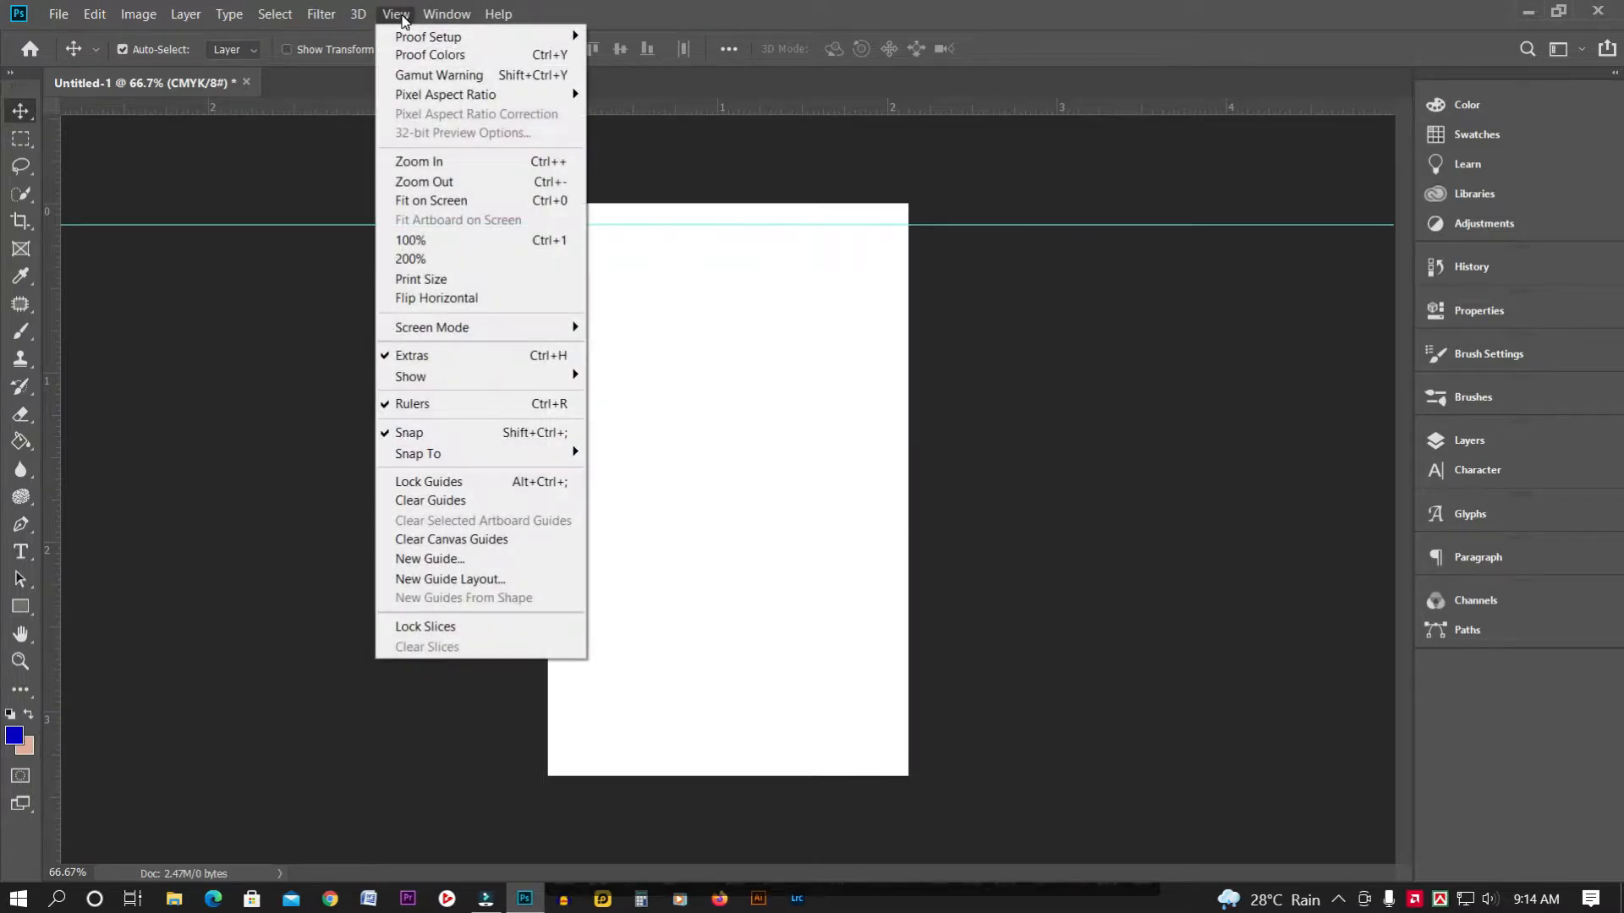
pyautogui.click(469, 562)
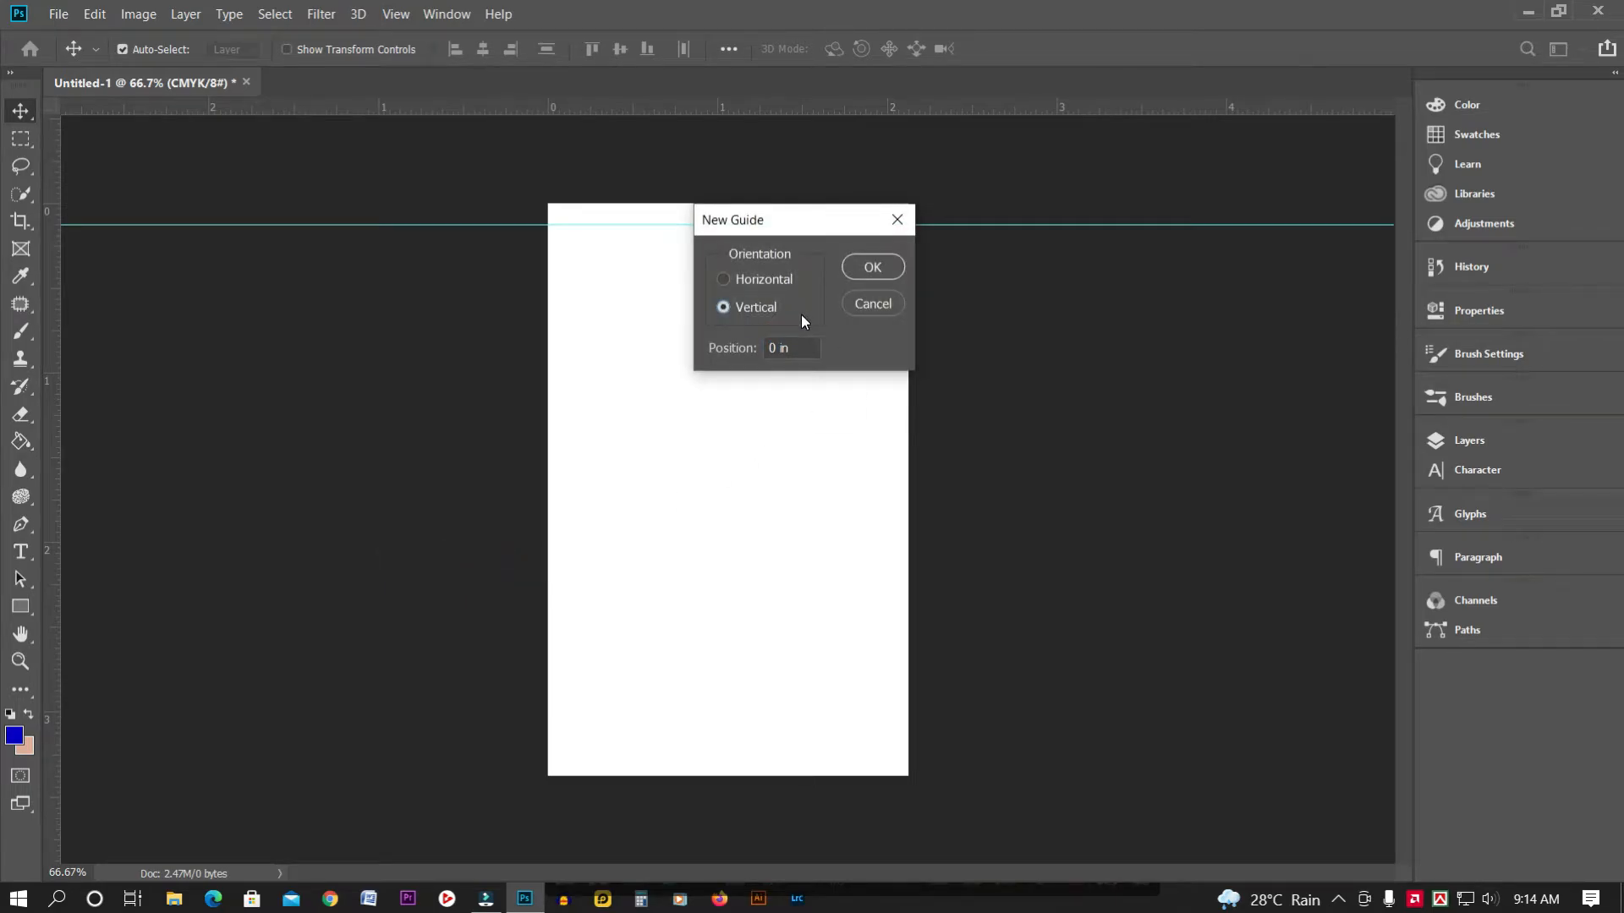
pyautogui.click(743, 350)
pyautogui.write('.125')
pyautogui.click(874, 267)
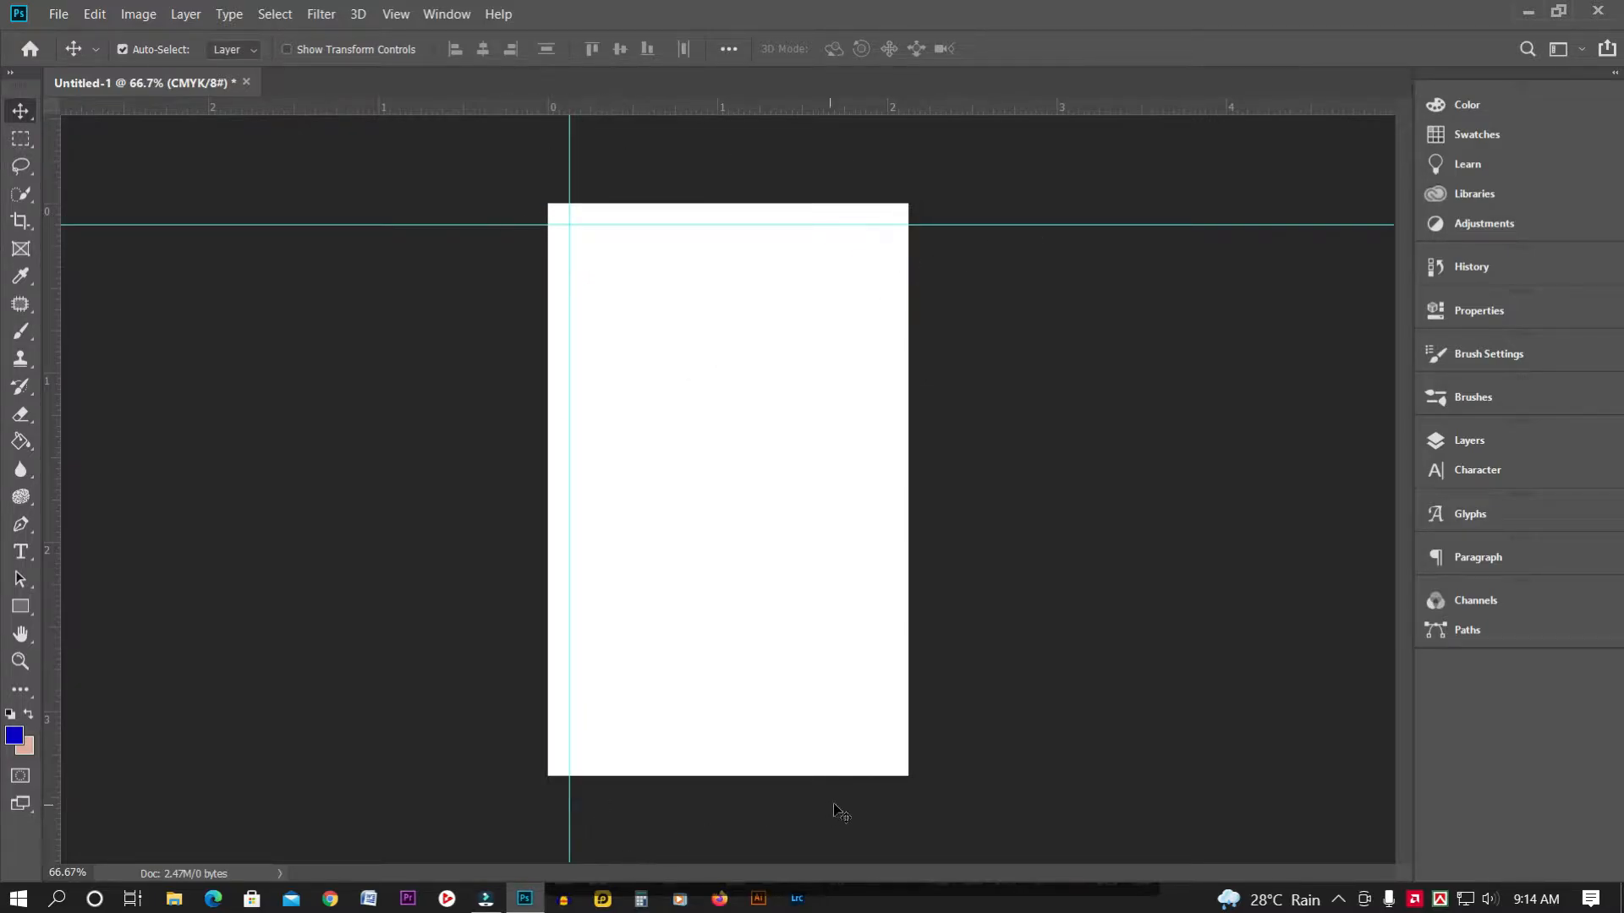
pyautogui.press('ctrl')
# Draw a small blue square at the card's top-left corner with the Rectangle tool
pyautogui.hotkey('ctrl', '+')
pyautogui.hotkey('ctrl', '+')
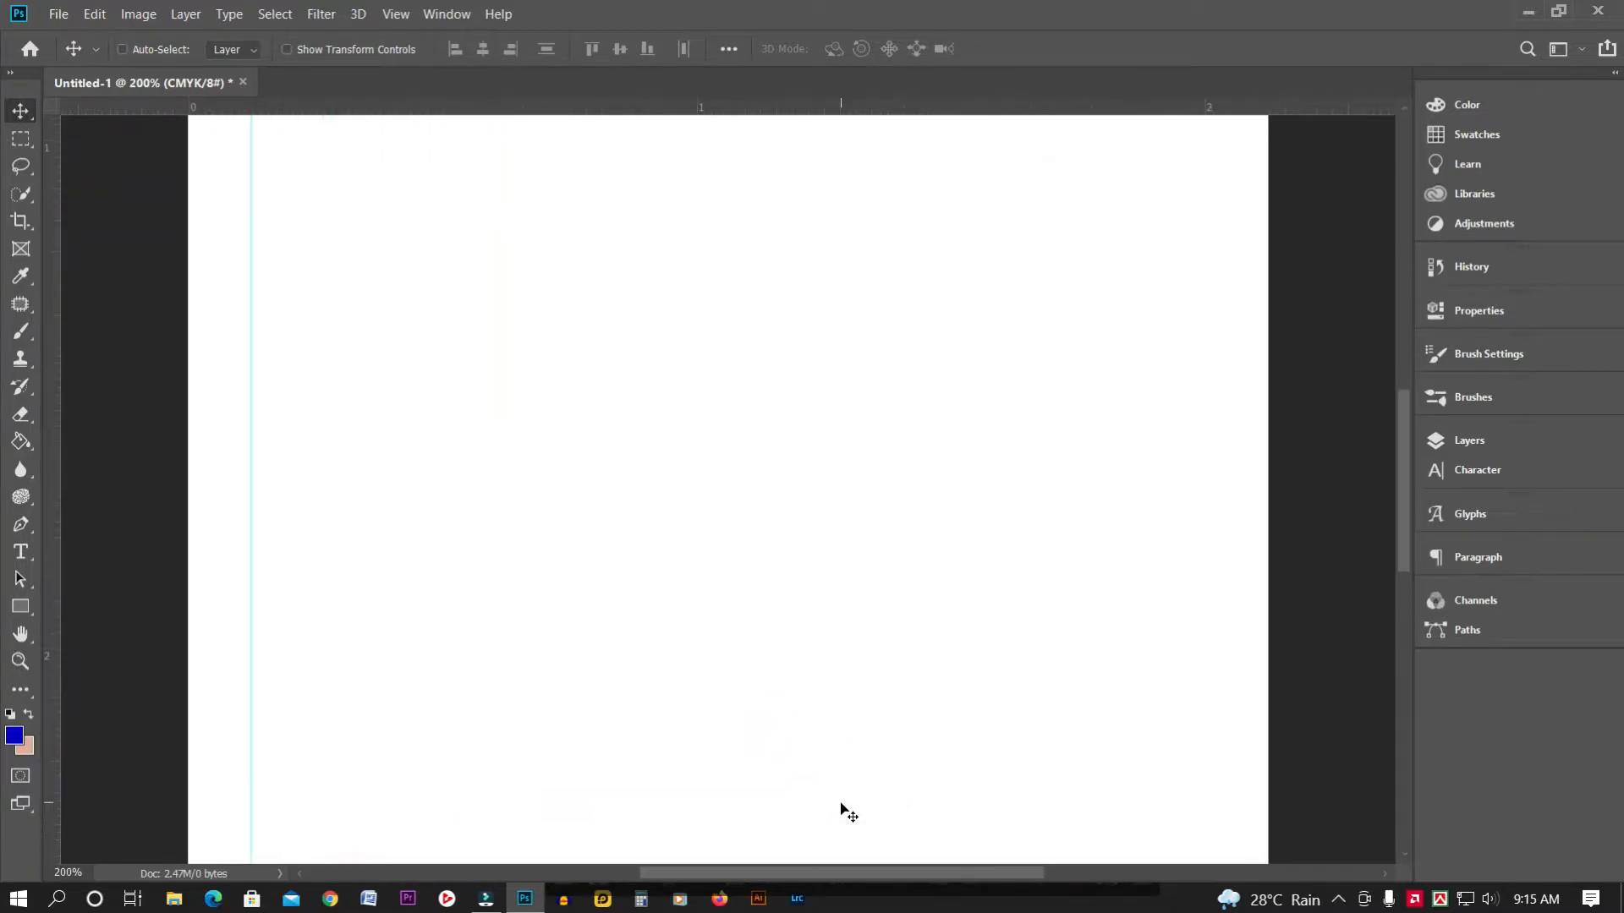
pyautogui.moveTo(1397, 439); pyautogui.dragTo(1397, 360)
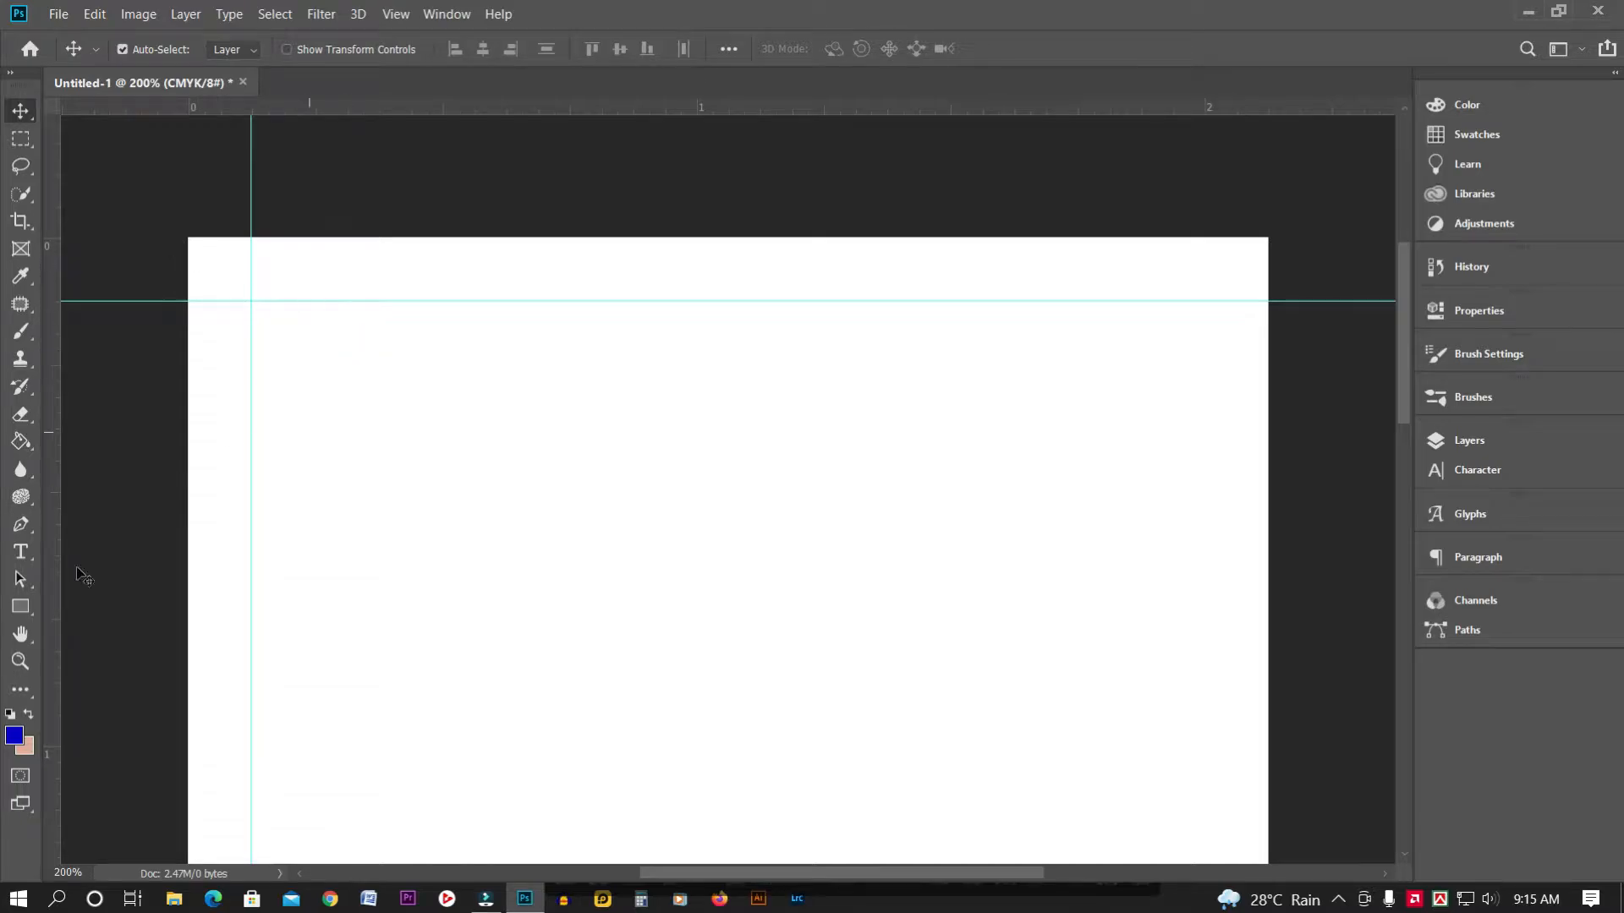
pyautogui.moveTo(27, 604); pyautogui.dragTo(144, 602)
pyautogui.moveTo(187, 236); pyautogui.dragTo(247, 294)
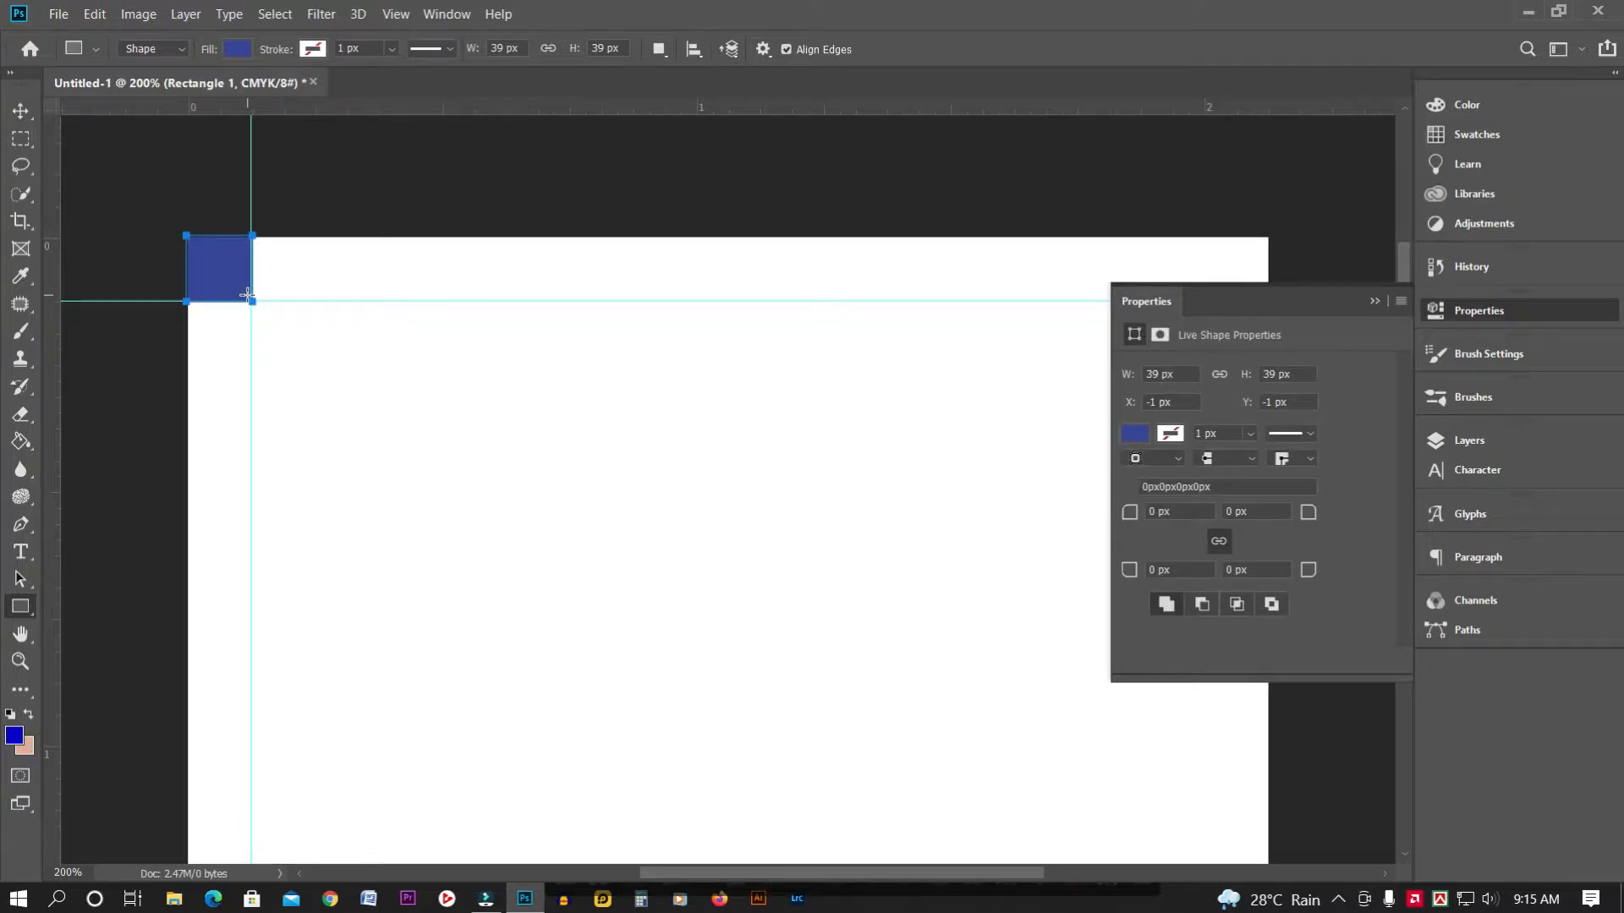
pyautogui.hotkey('ctrl', '-')
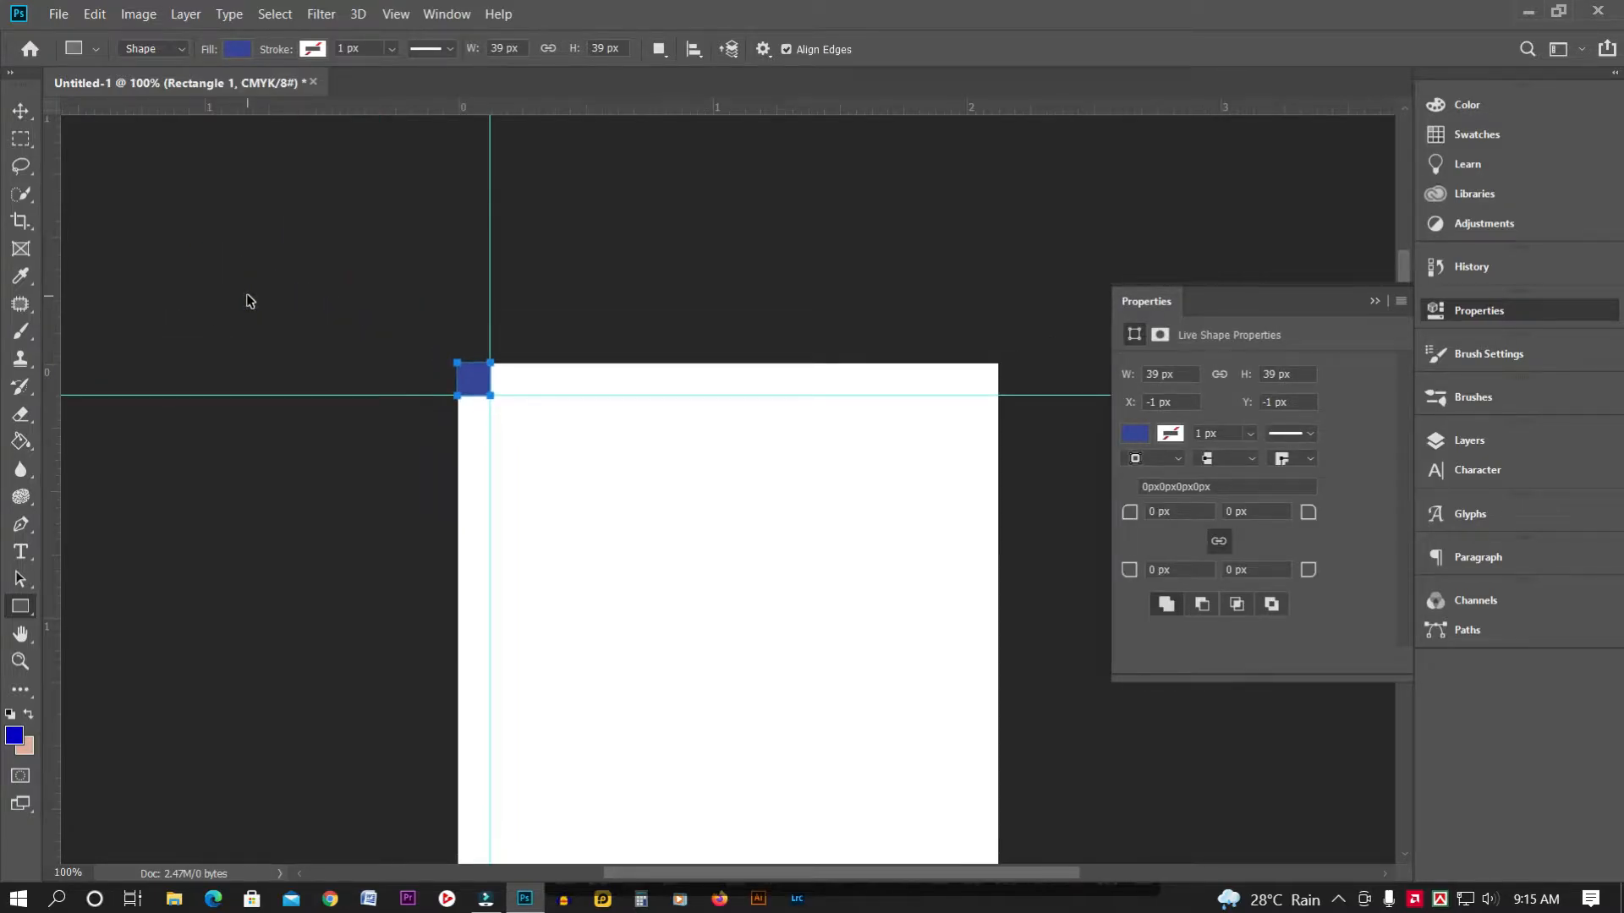
pyautogui.hotkey('ctrl', '+')
pyautogui.hotkey('ctrl', '+')
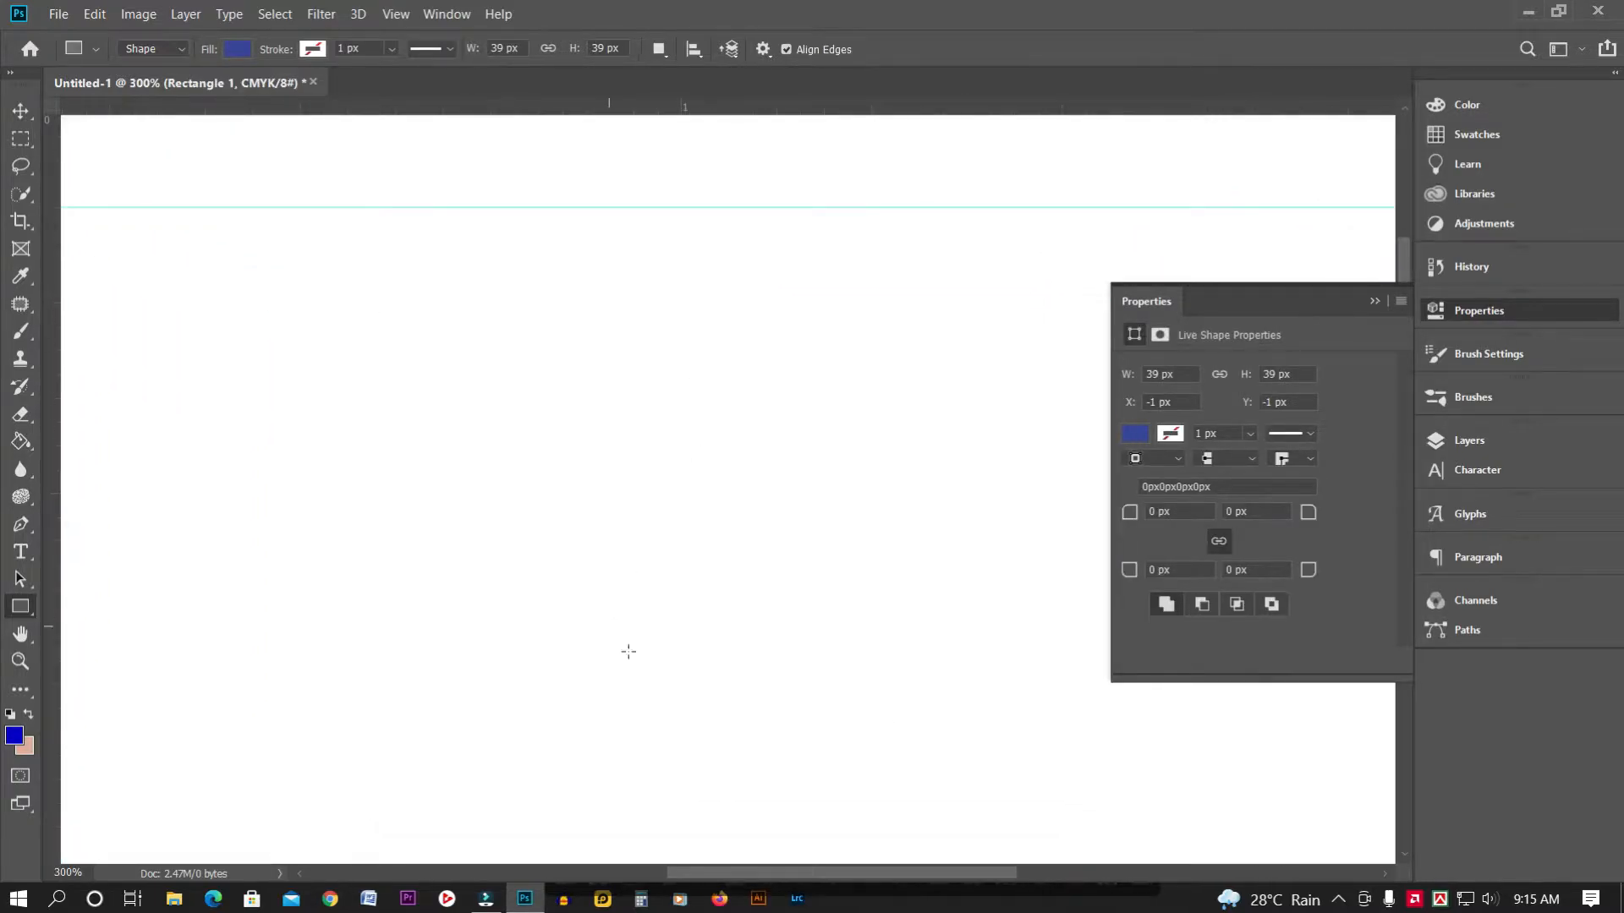
pyautogui.moveTo(772, 872); pyautogui.dragTo(633, 812)
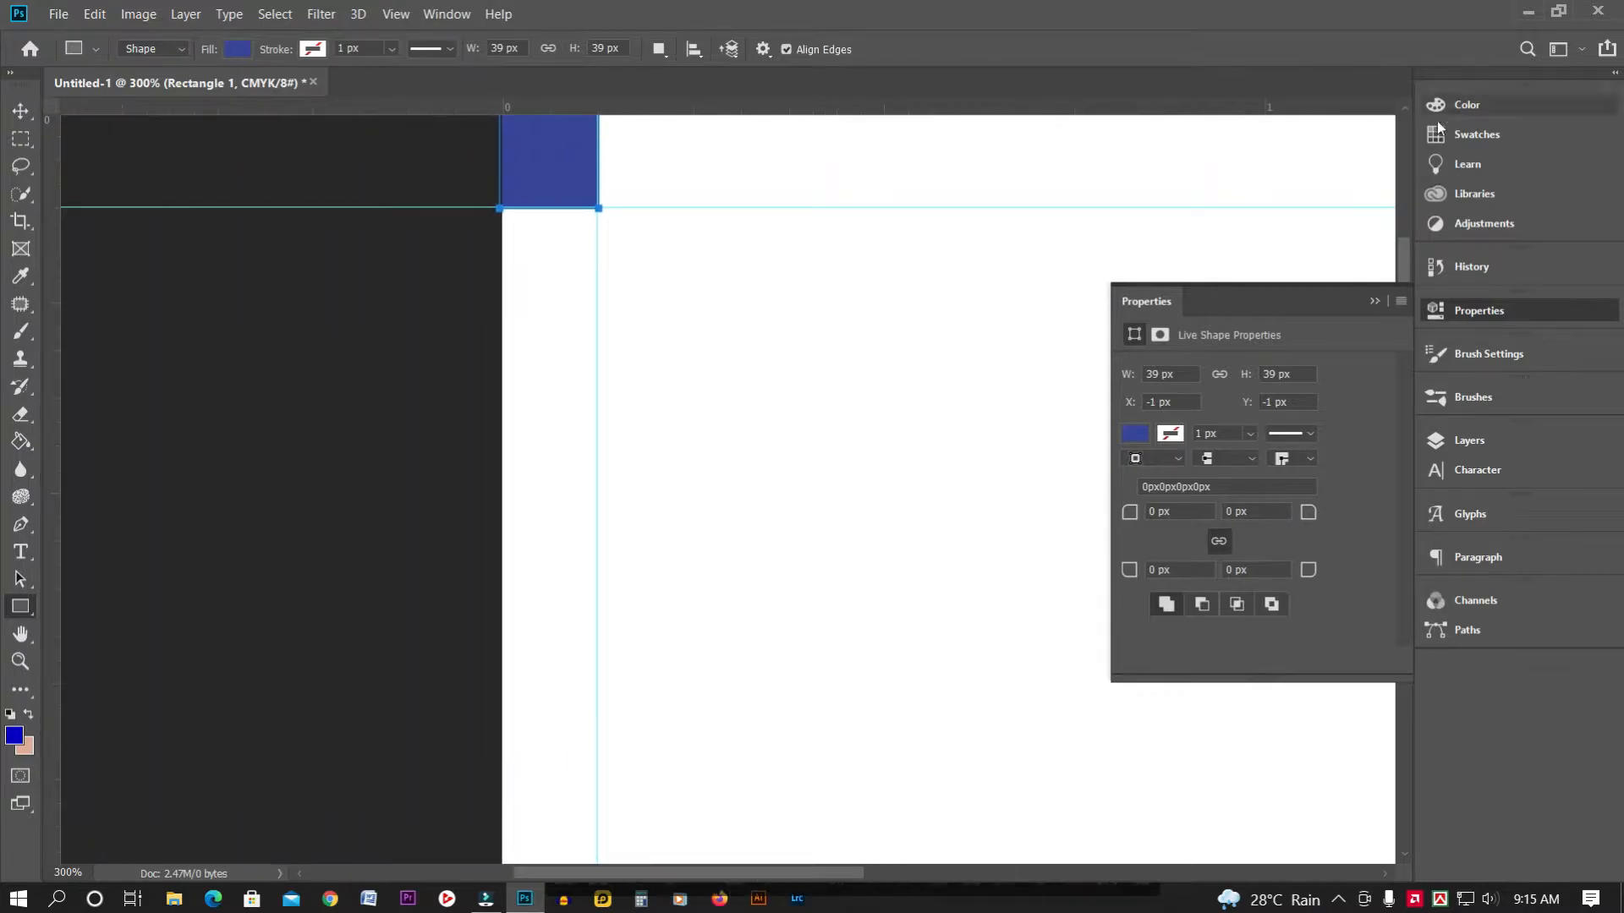
pyautogui.moveTo(1403, 254); pyautogui.dragTo(1207, 185)
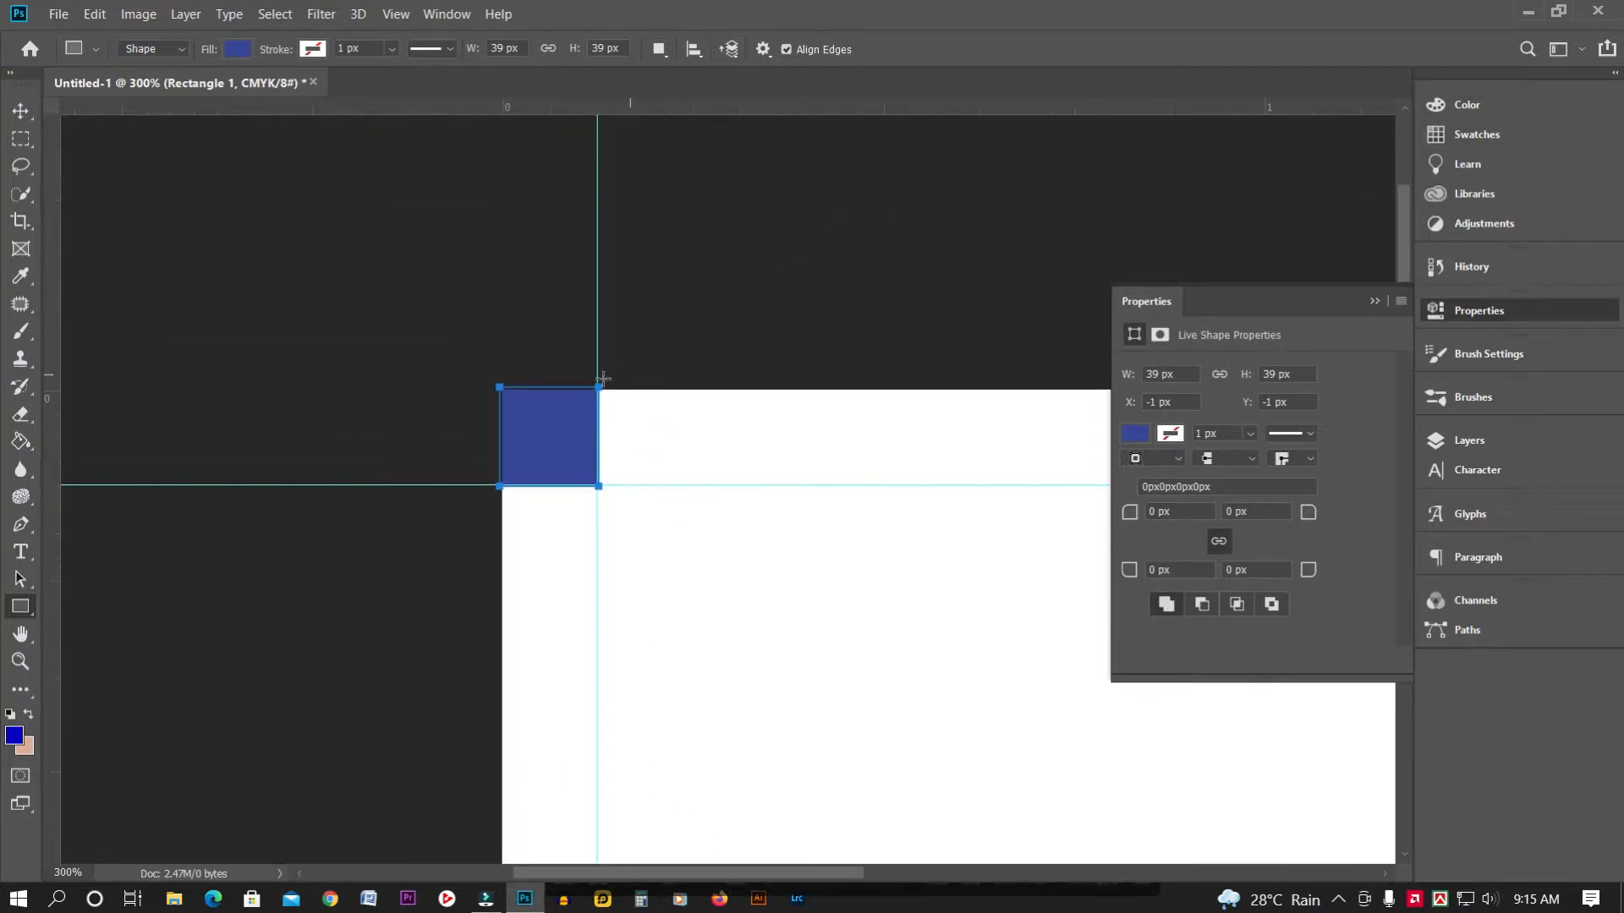
# Resize the blue square with Free Transform so it meets the guides
pyautogui.click(20, 110)
pyautogui.hotkey('ctrl', 't')
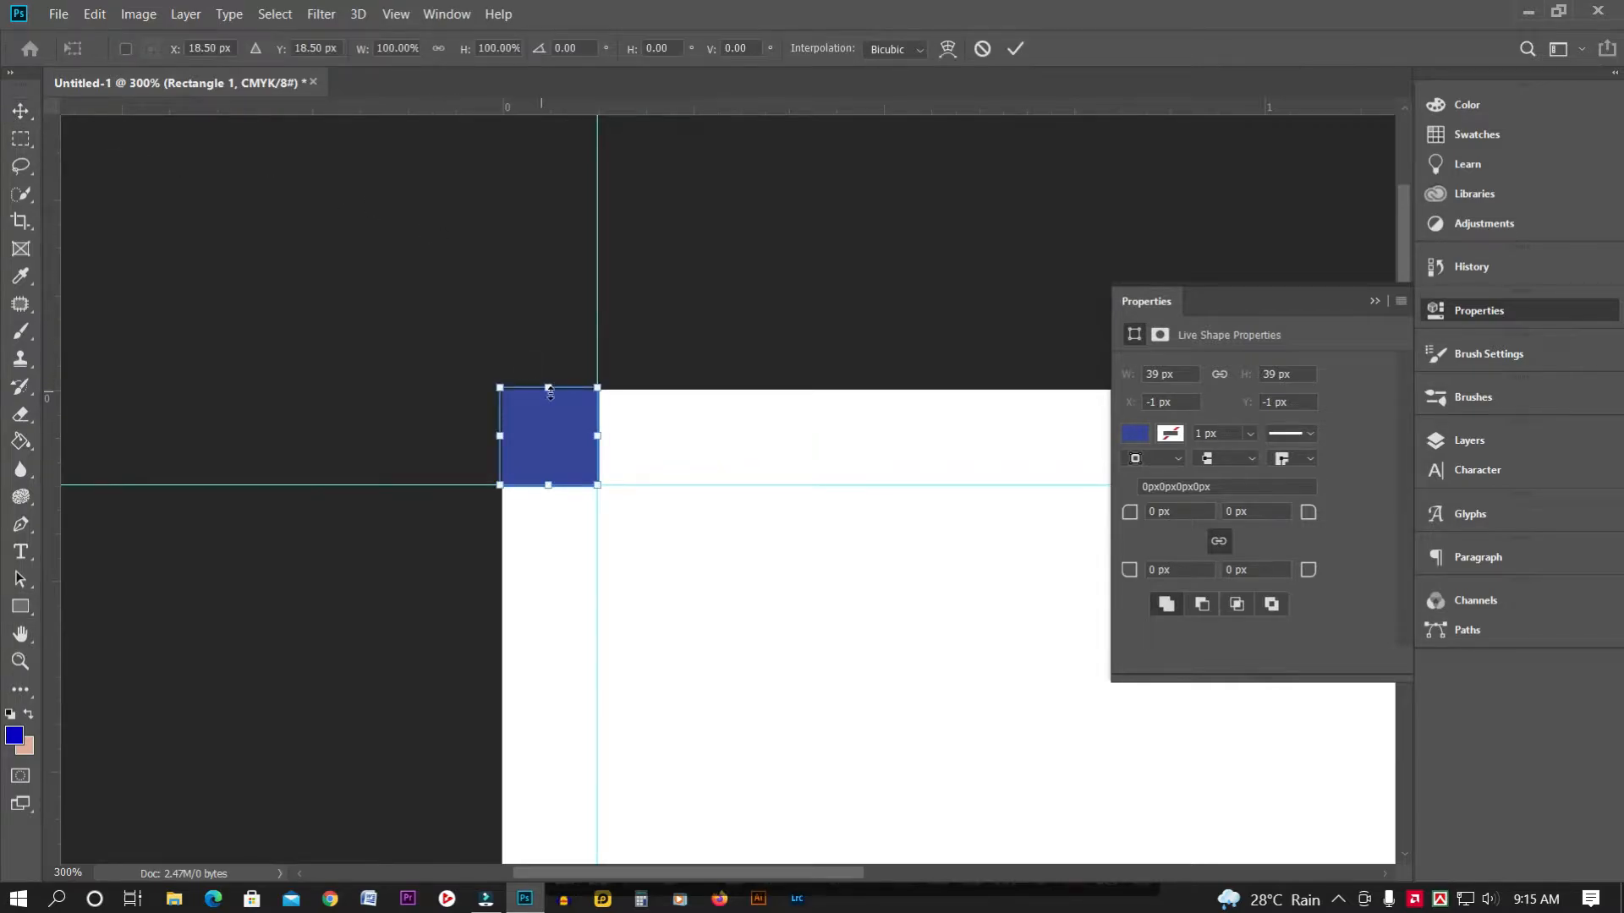
pyautogui.moveTo(550, 387); pyautogui.dragTo(506, 432)
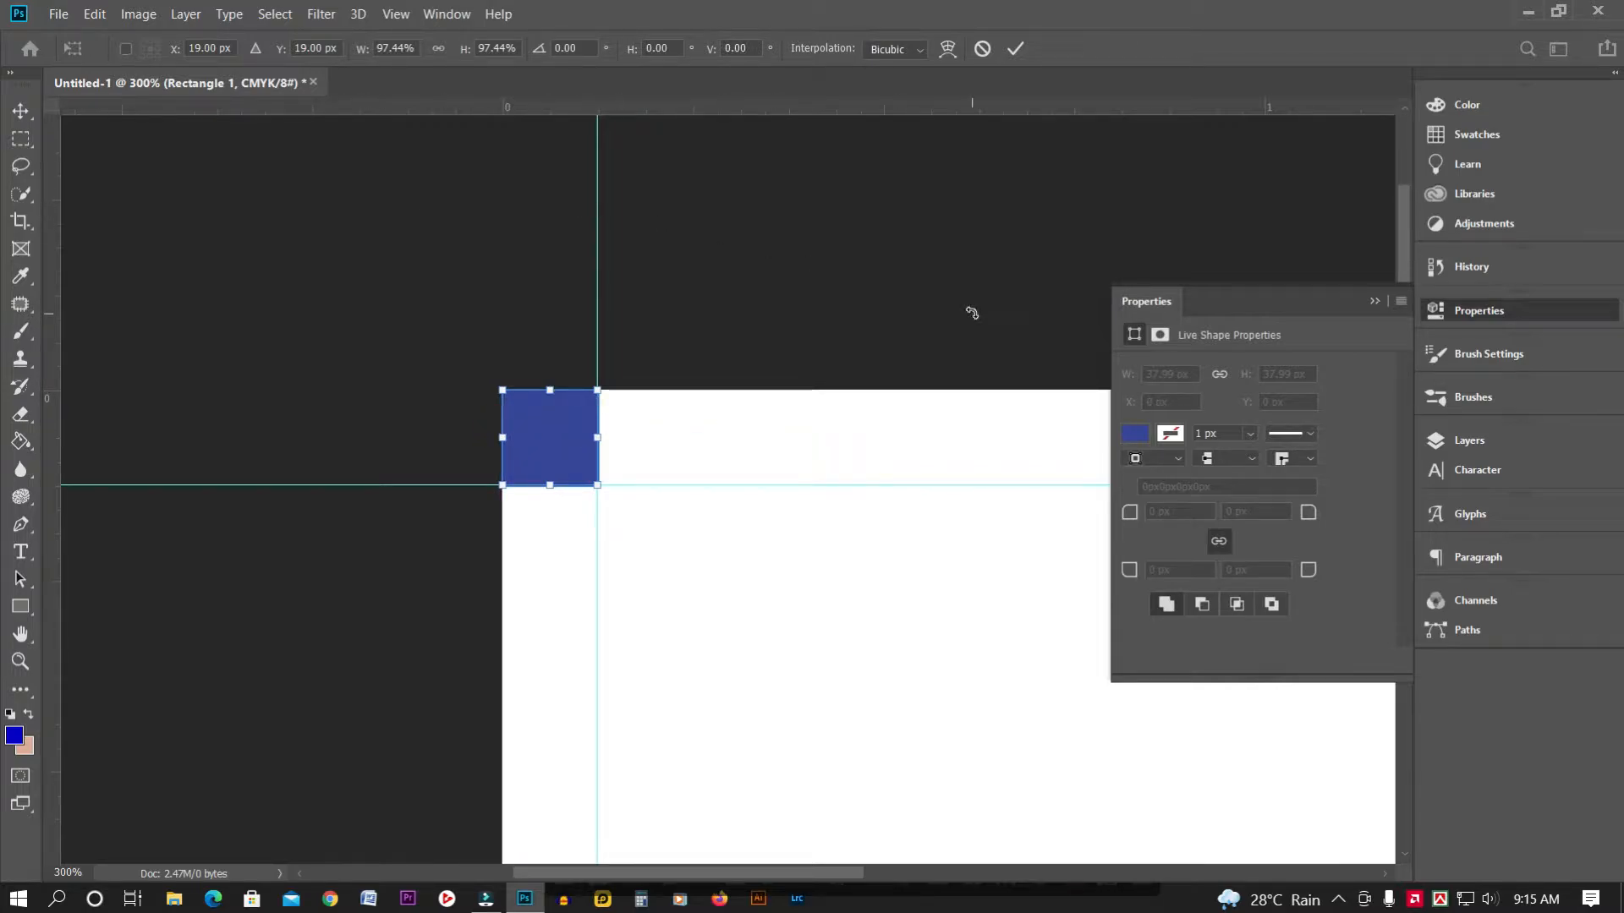
pyautogui.hotkey('ctrl', '-')
pyautogui.hotkey('ctrl', '-')
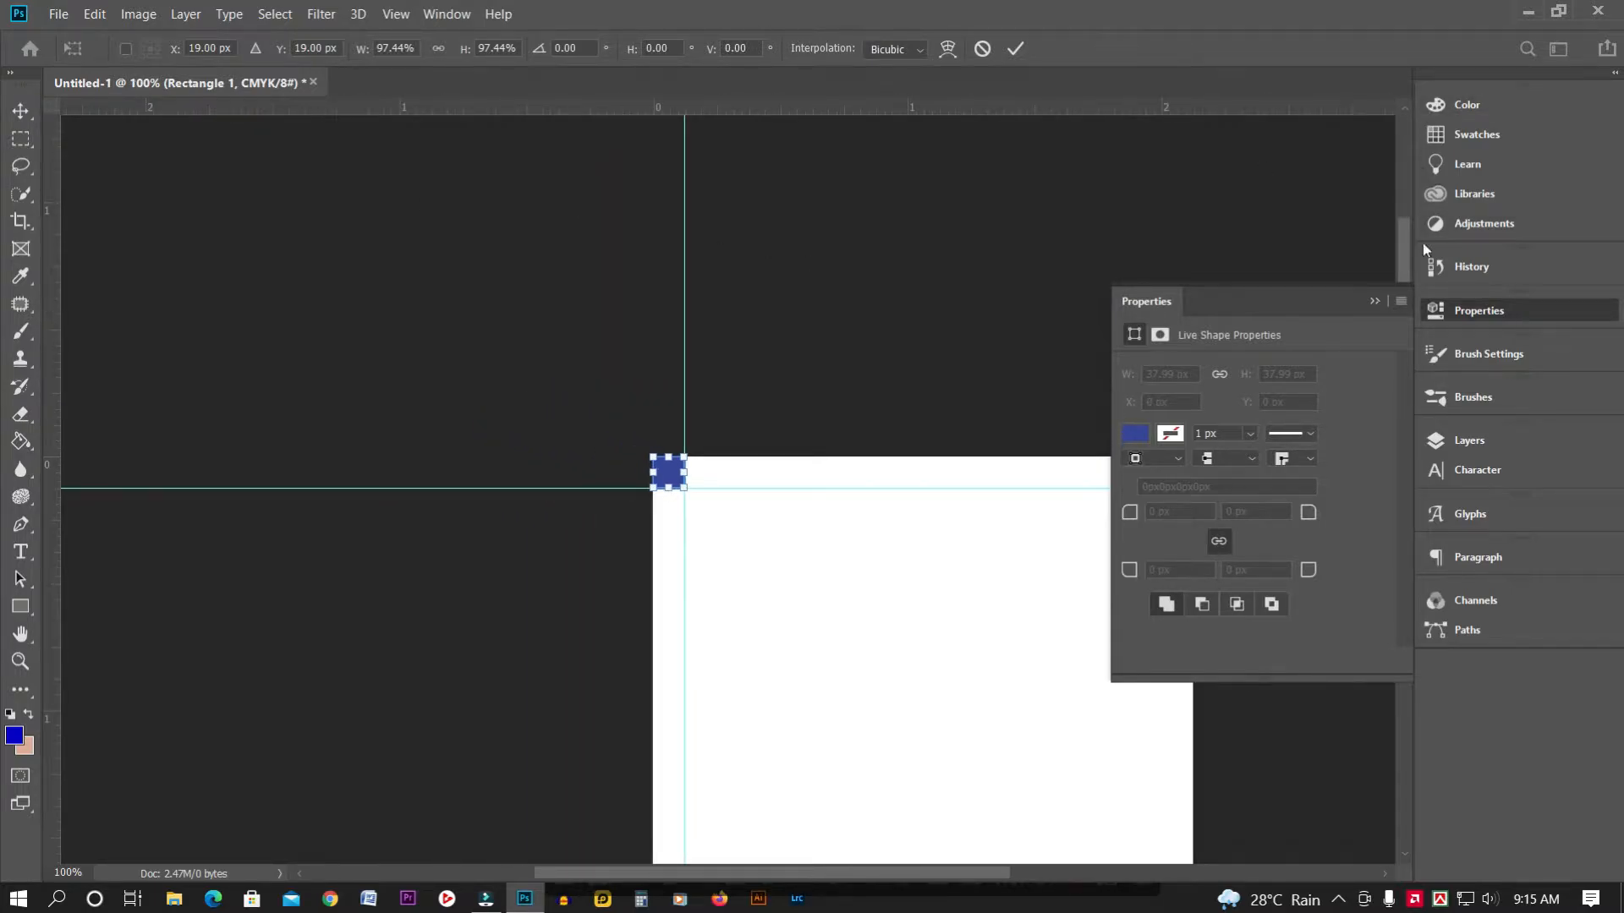
pyautogui.click(1374, 302)
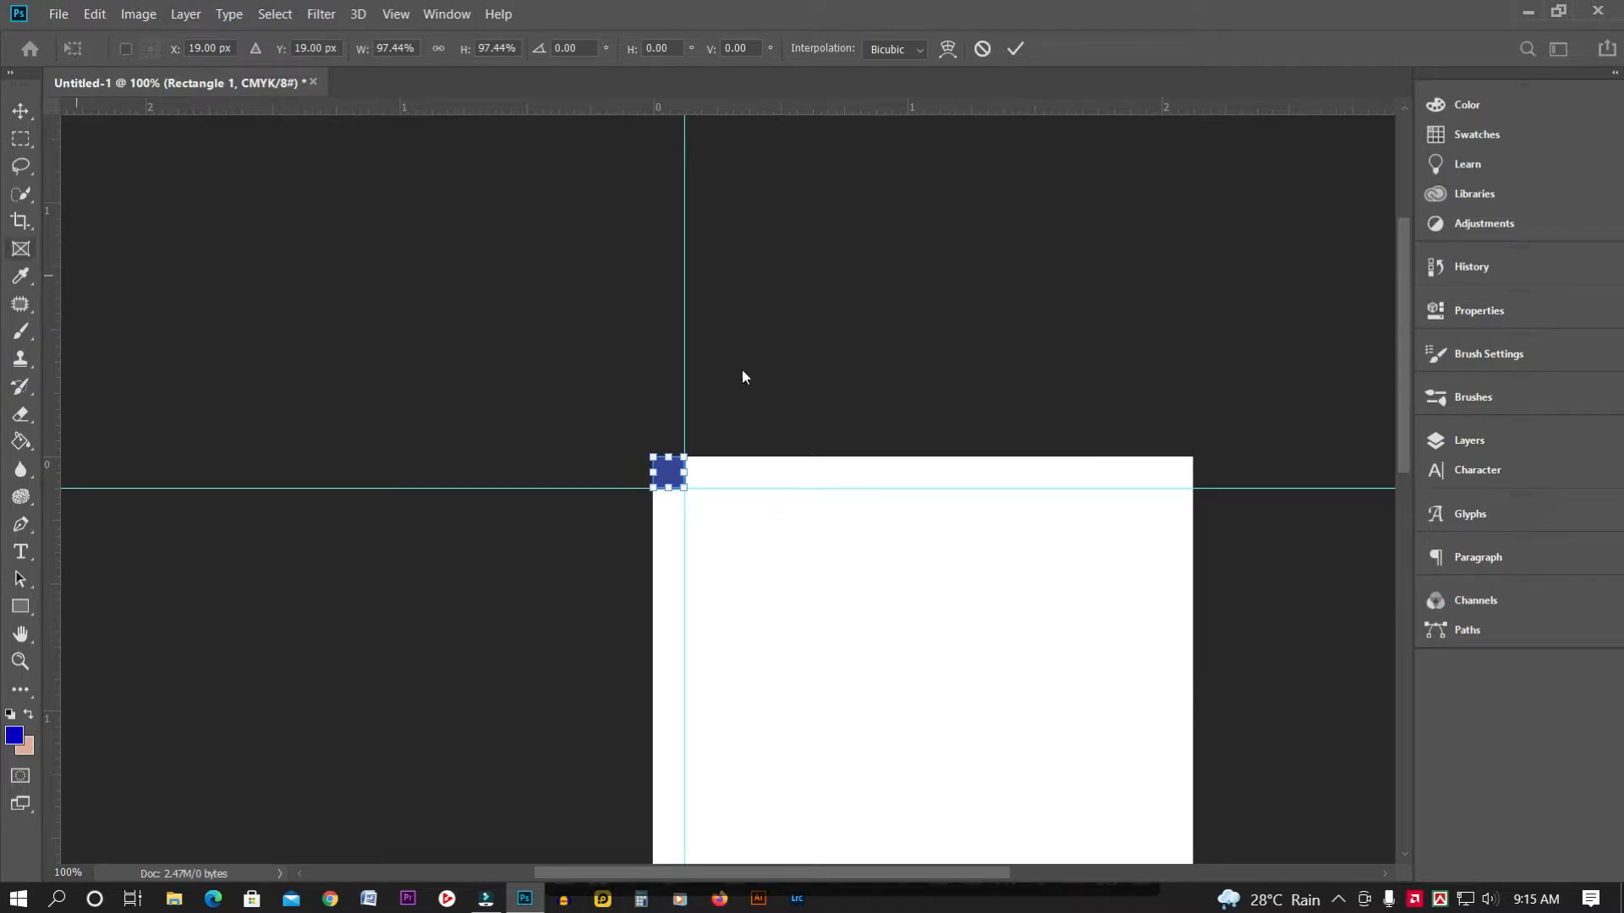
pyautogui.press('Return')
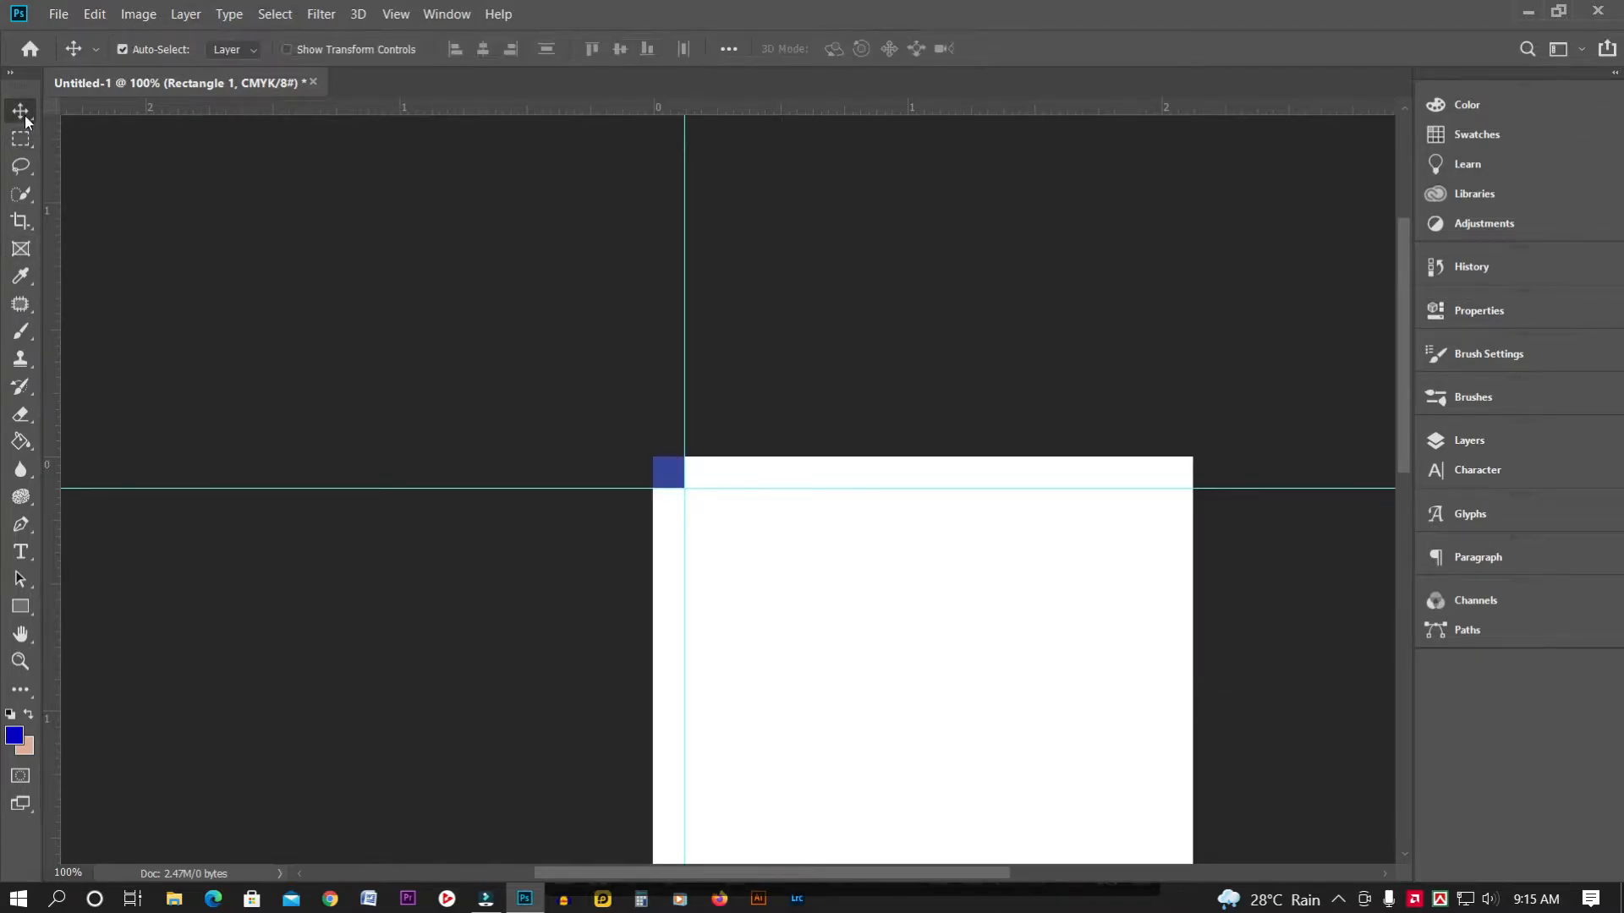
# Use the blue square as a gauge at the top-right corner to place a right-edge guide
pyautogui.moveTo(676, 475); pyautogui.dragTo(1188, 480)
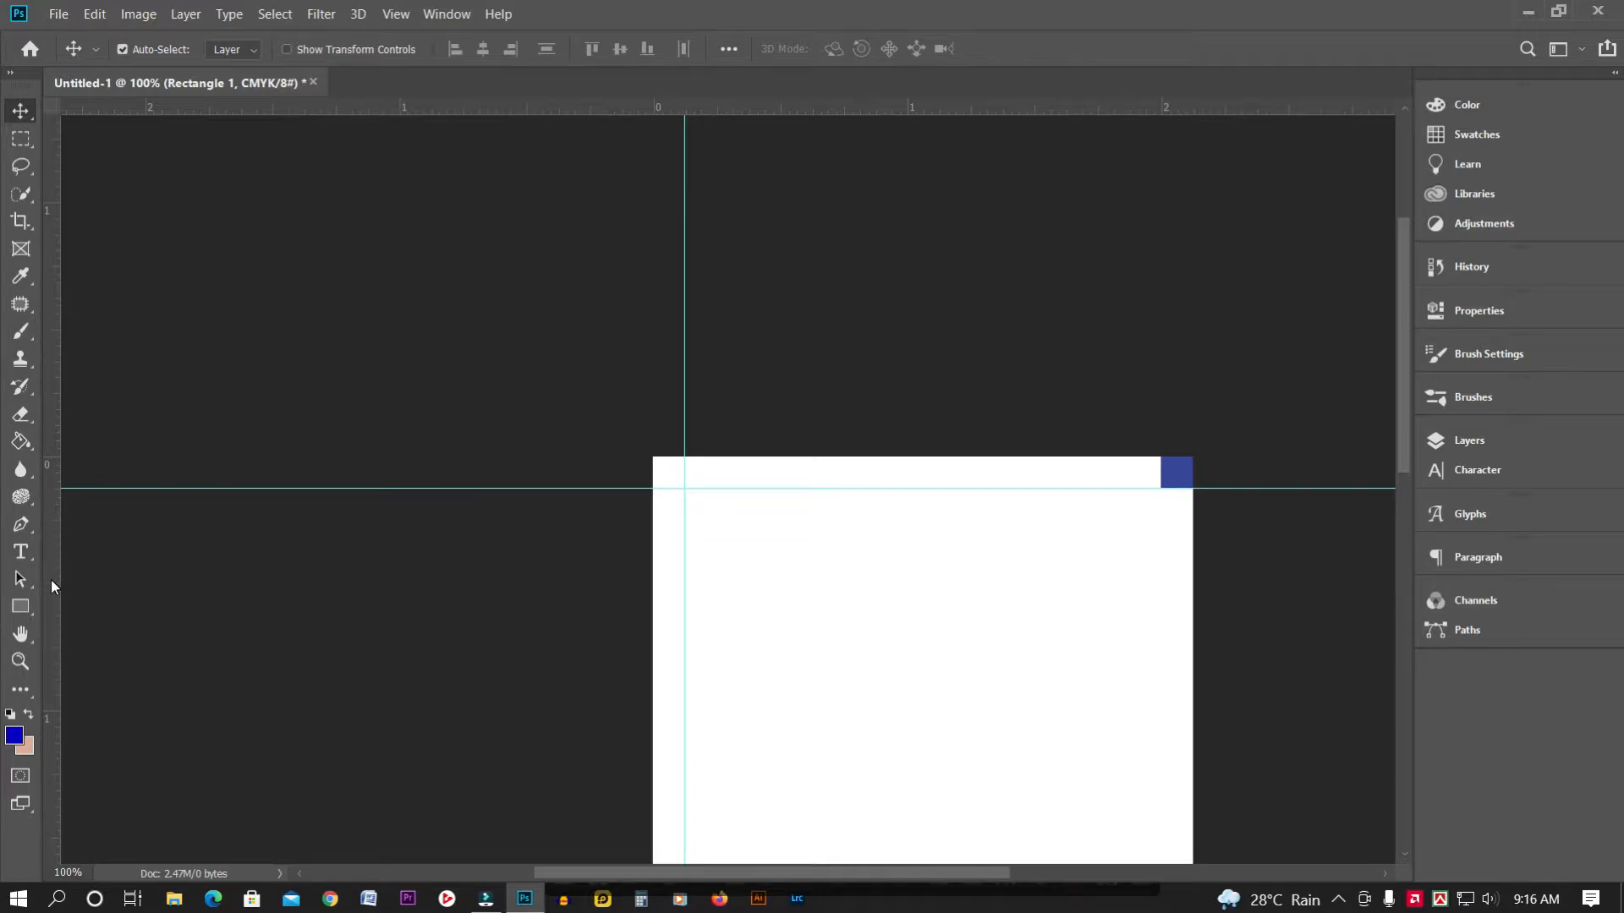
pyautogui.moveTo(50, 580); pyautogui.dragTo(1156, 582)
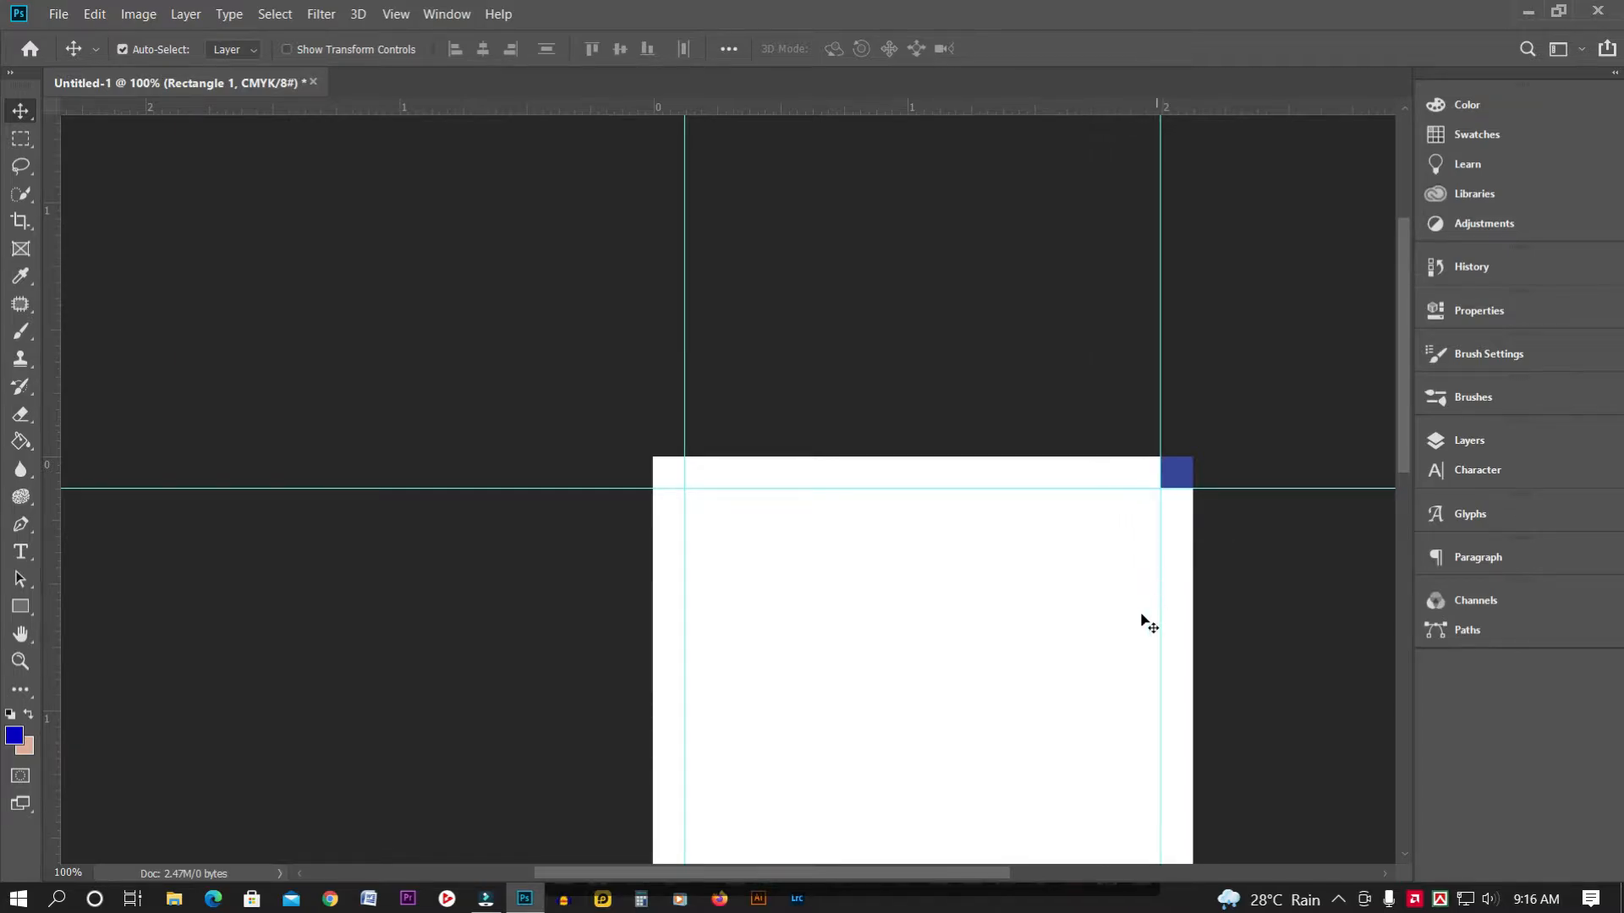
pyautogui.scroll(-3, 1406, 372)
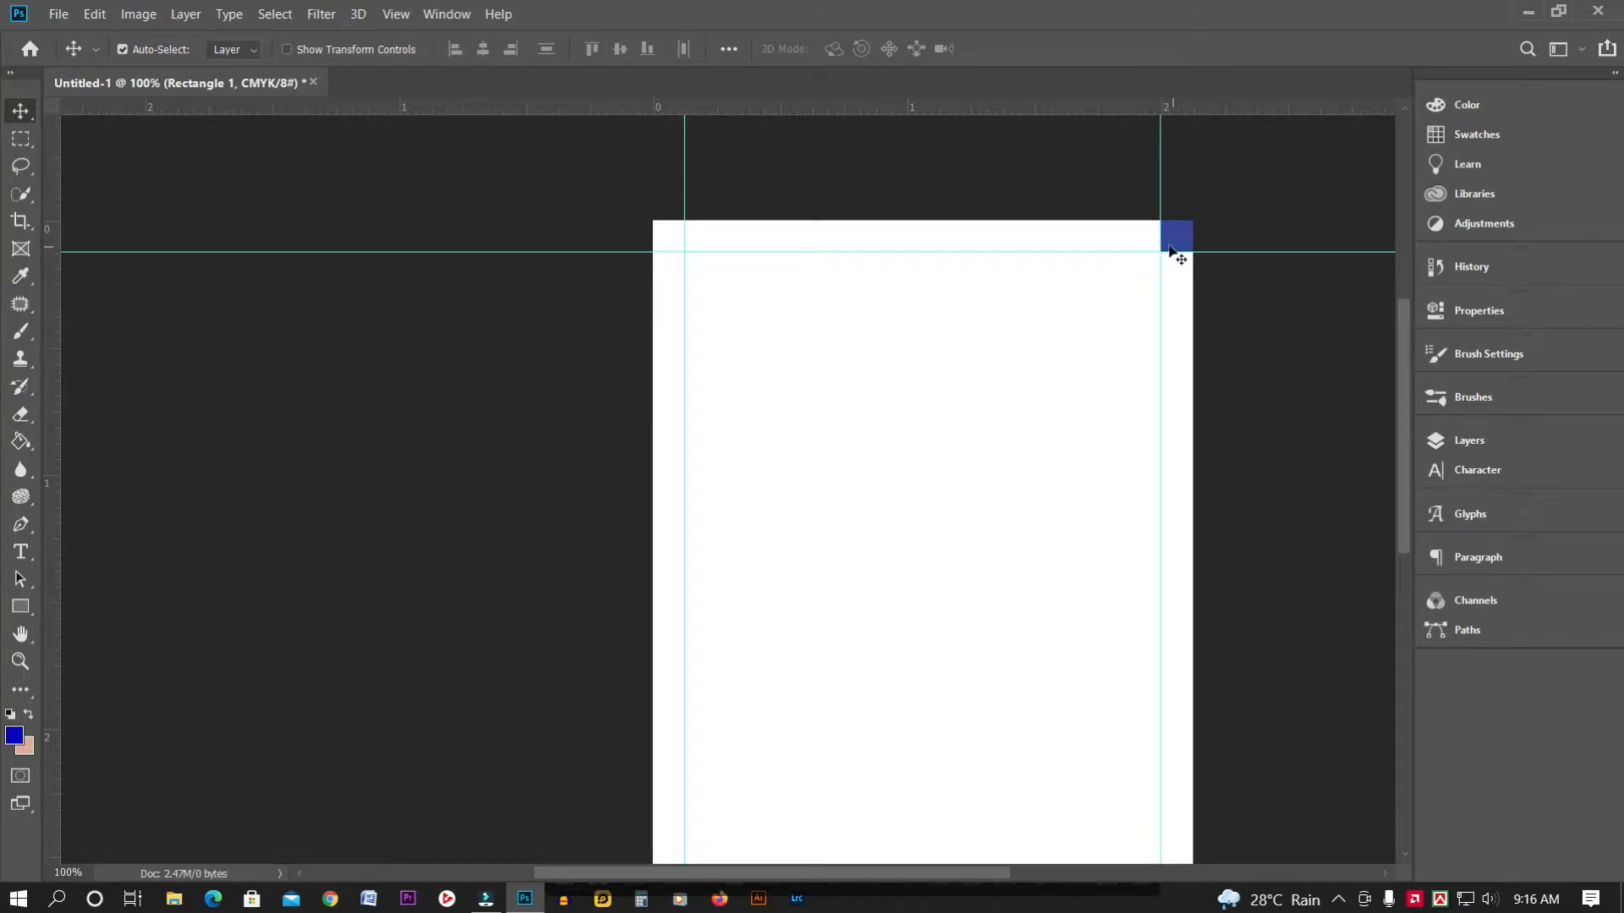
pyautogui.moveTo(1182, 246); pyautogui.dragTo(1175, 747)
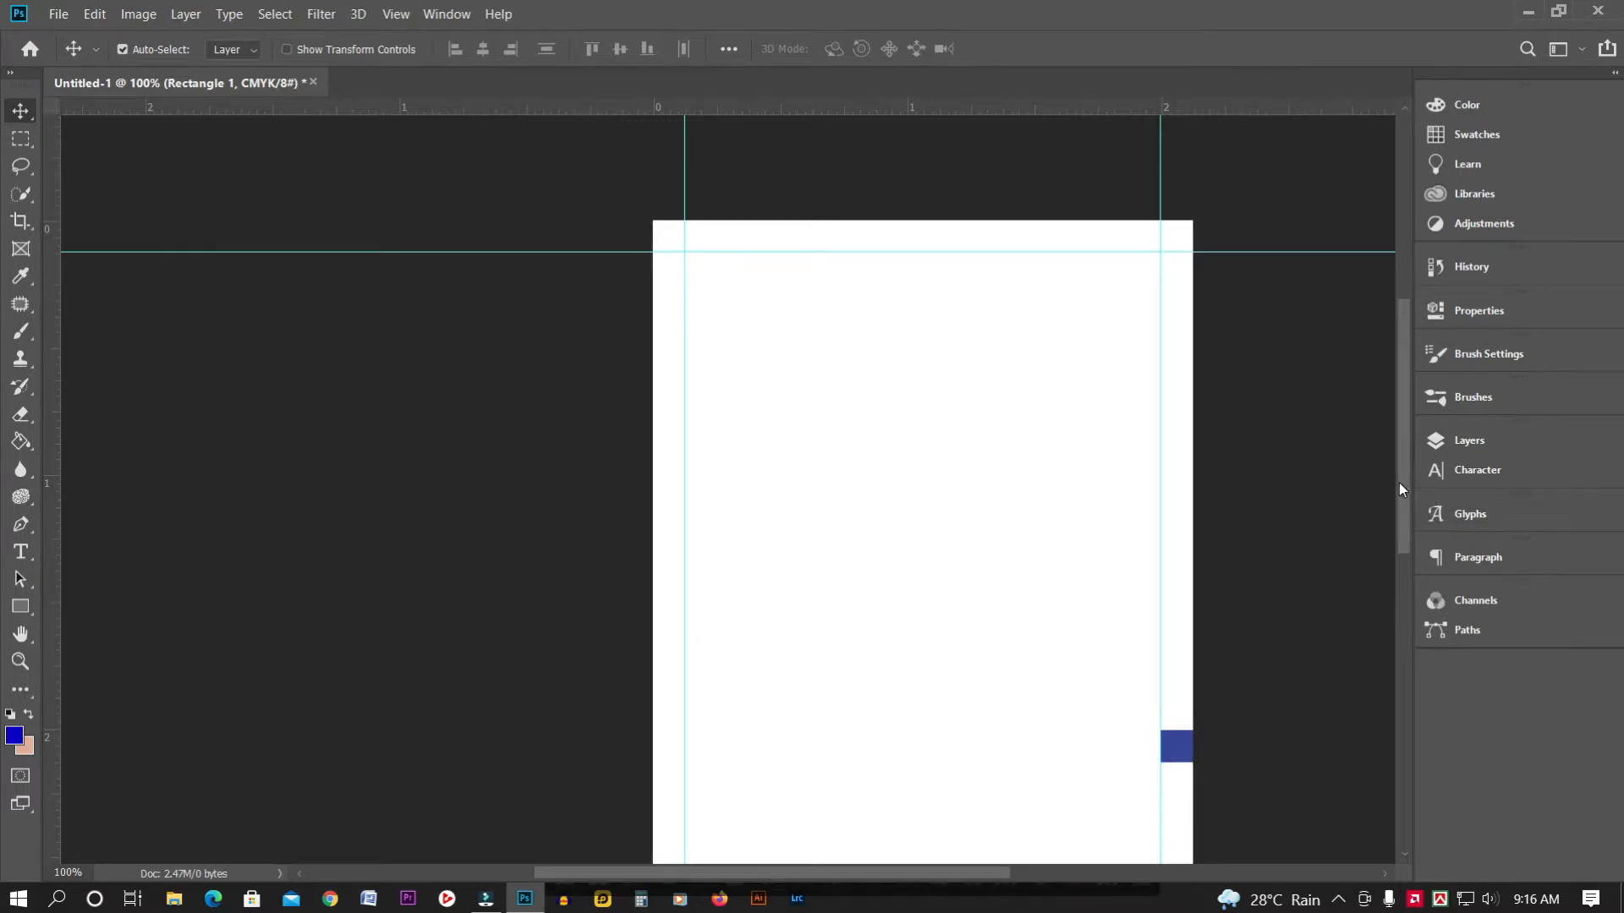
pyautogui.moveTo(1399, 482); pyautogui.dragTo(1409, 605)
# Slide the square to the bottom-right and add a horizontal guide at 3.250 in
pyautogui.moveTo(1180, 400); pyautogui.dragTo(1177, 728)
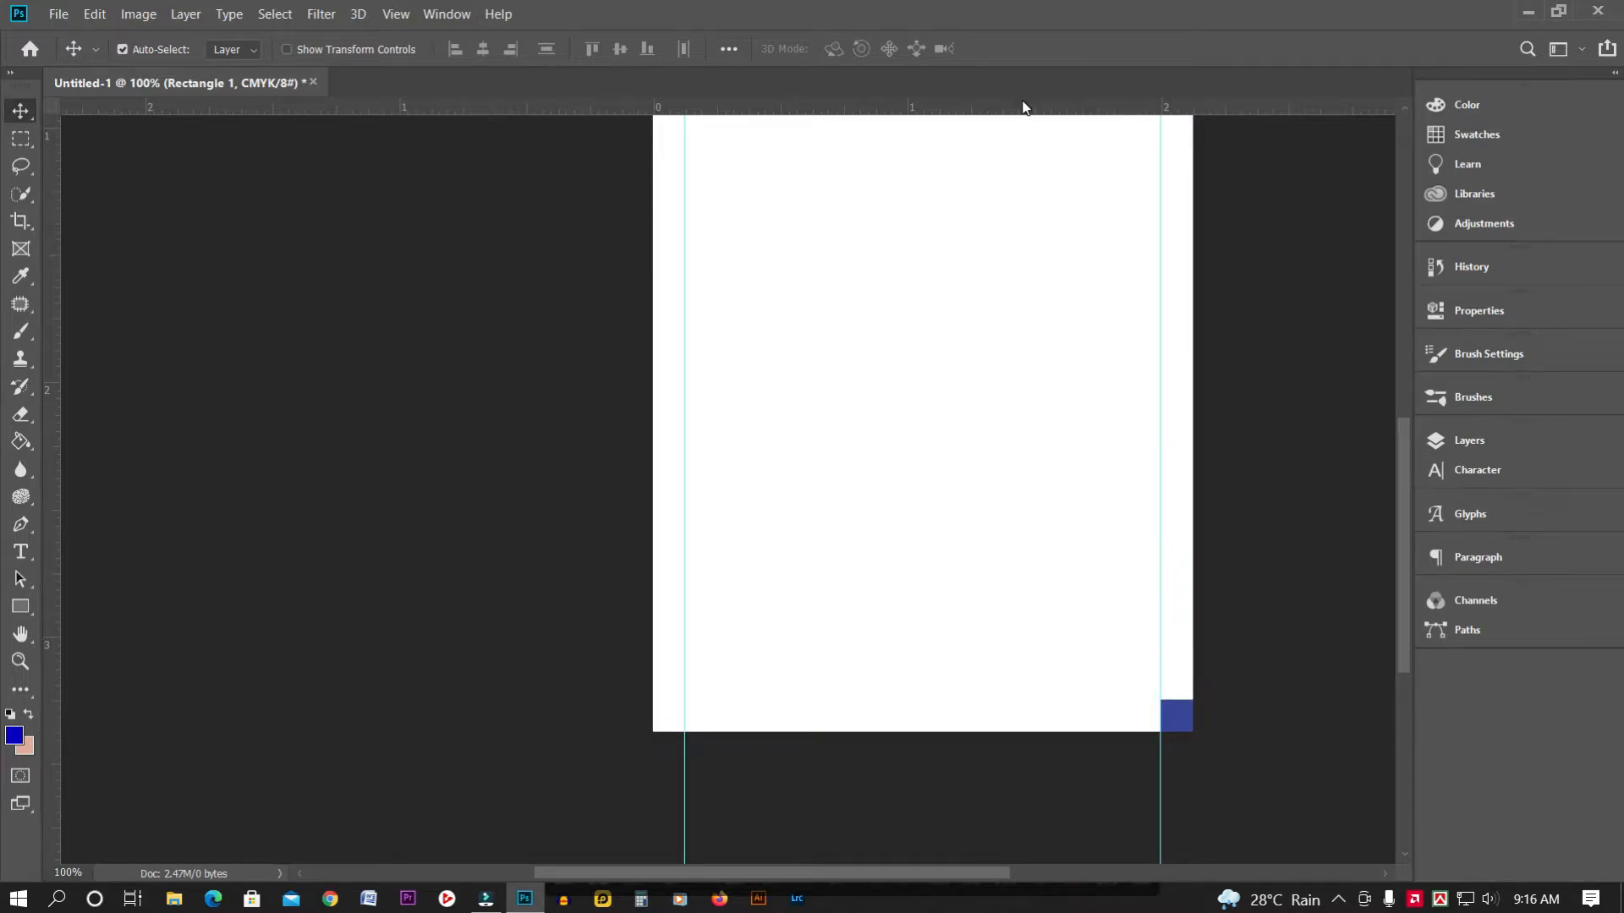
pyautogui.moveTo(1023, 107); pyautogui.dragTo(1053, 697)
pyautogui.moveTo(1181, 725); pyautogui.dragTo(1297, 761)
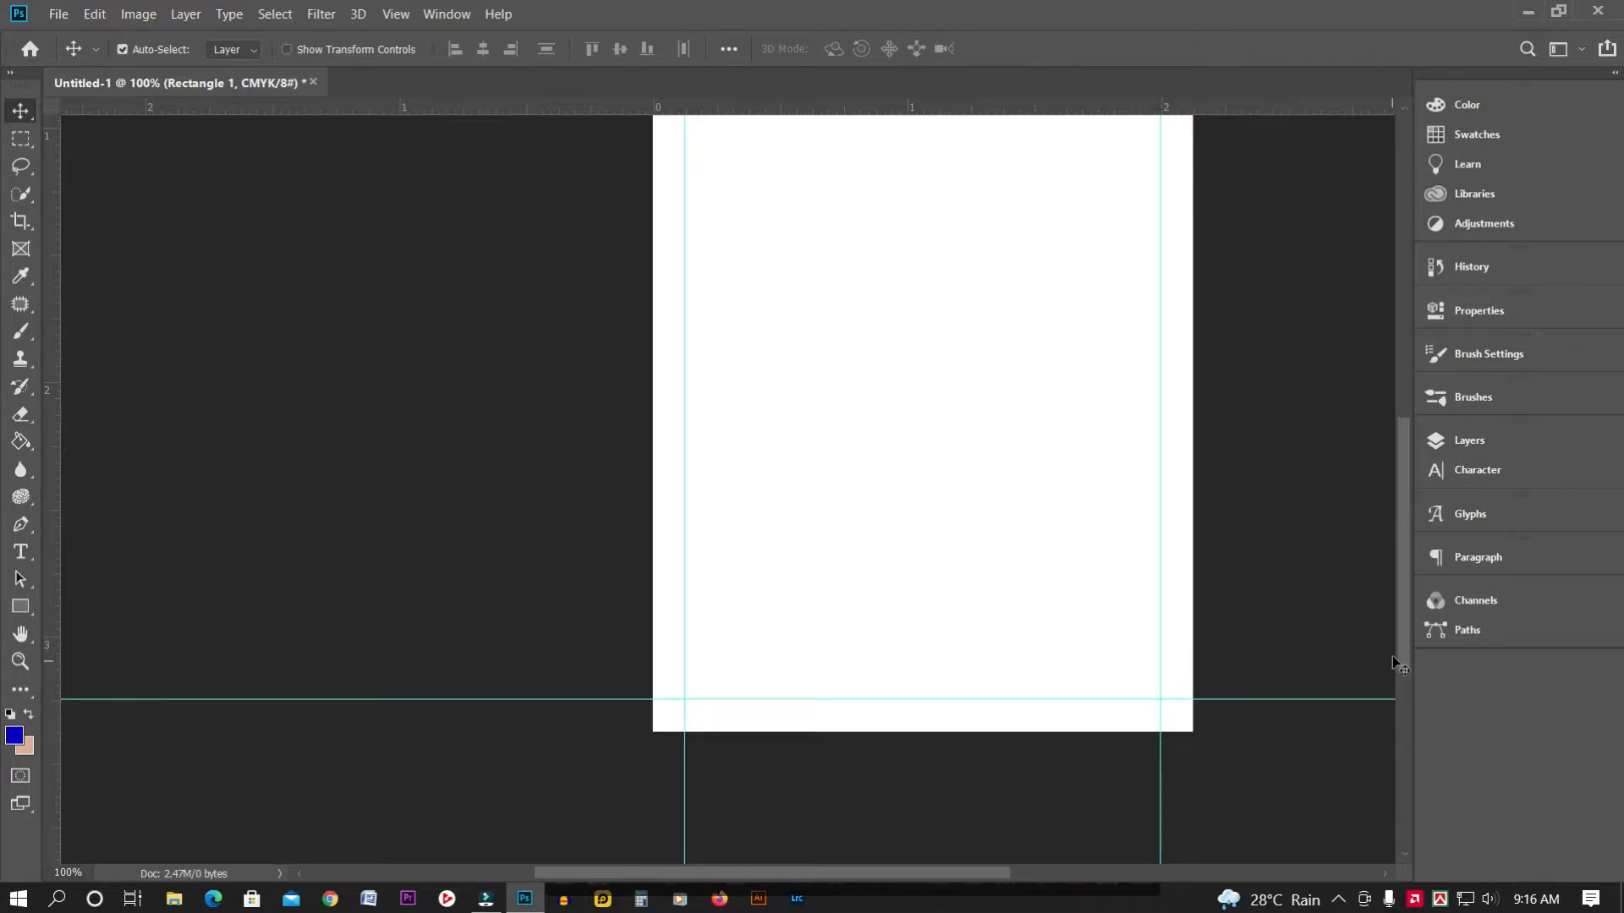
pyautogui.moveTo(1402, 652); pyautogui.dragTo(1407, 509)
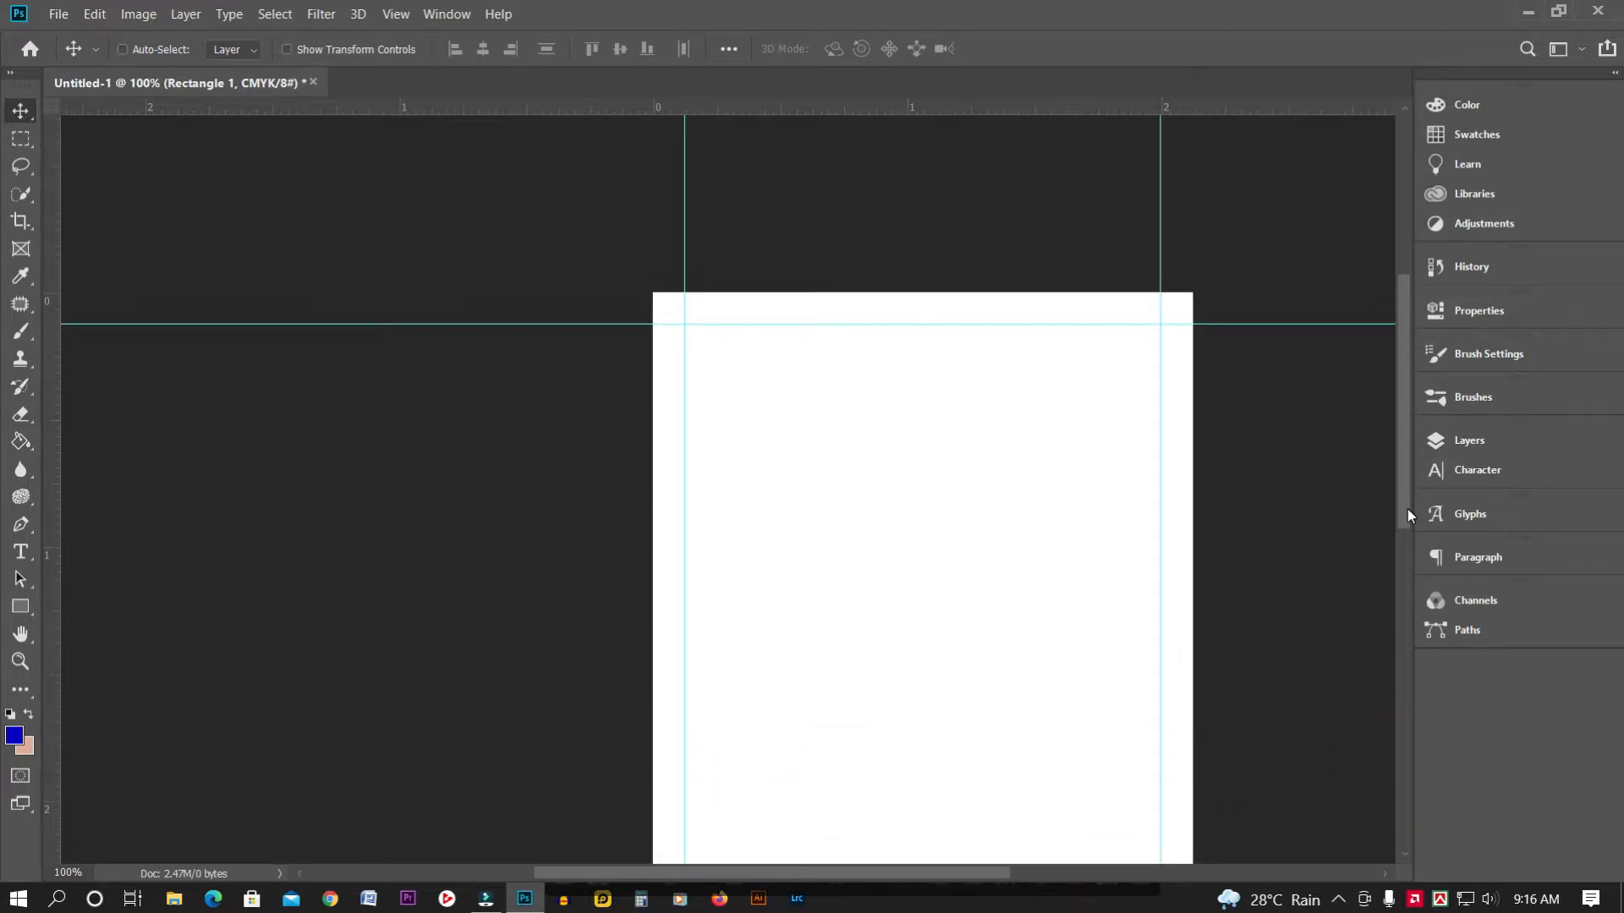
pyautogui.hotkey('ctrl', '-')
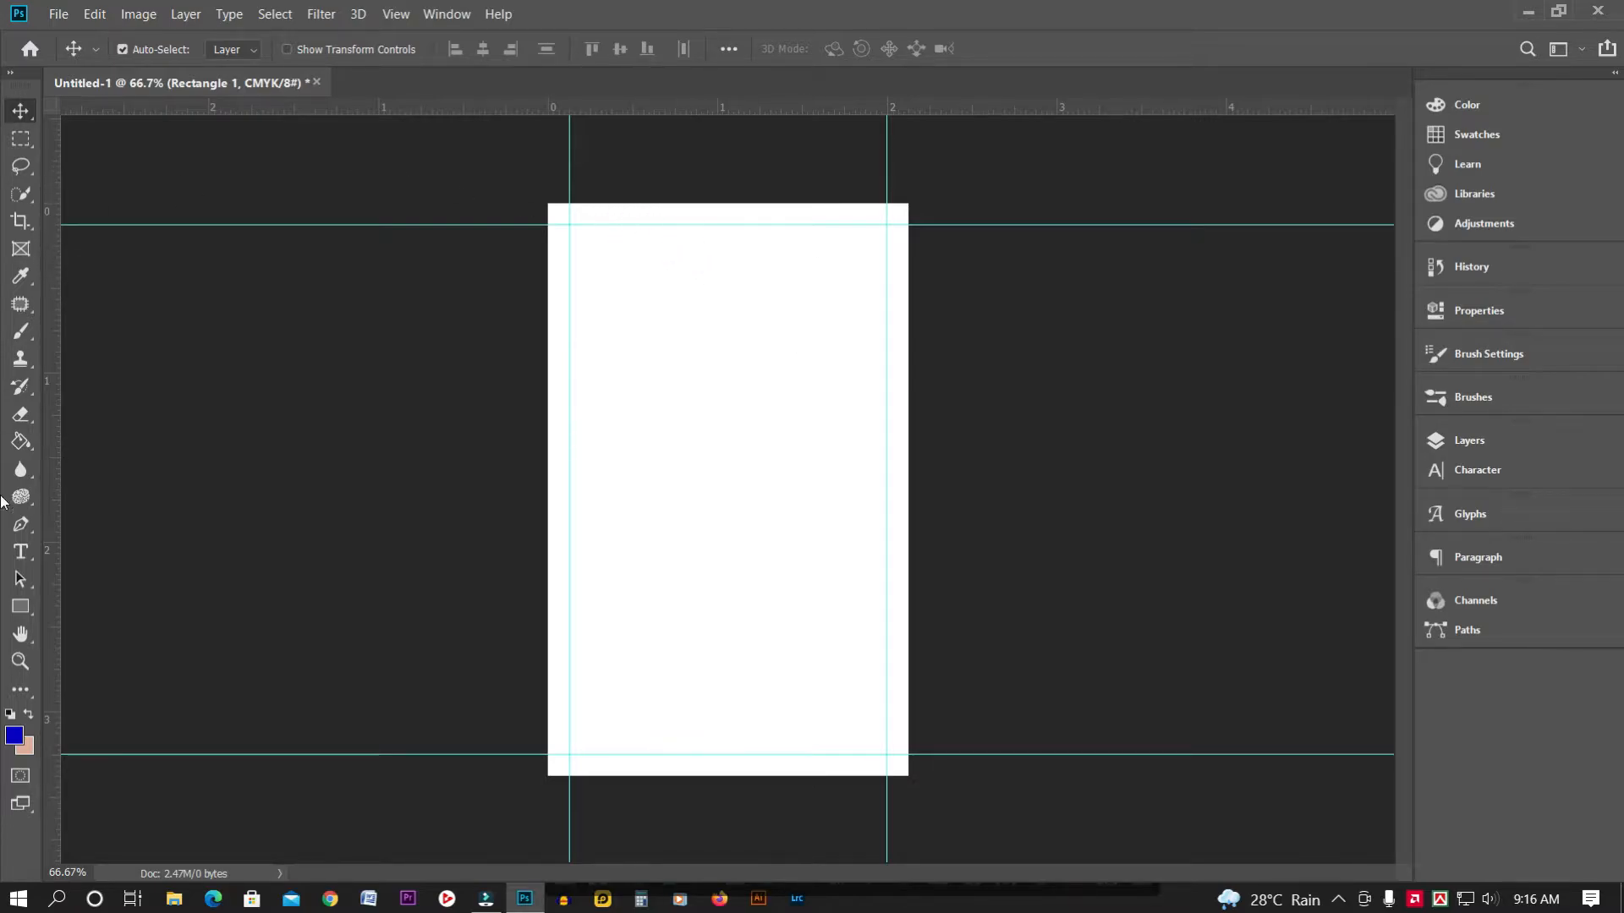
# Draw a wide blue rectangle across the top of the card
pyautogui.click(15, 608)
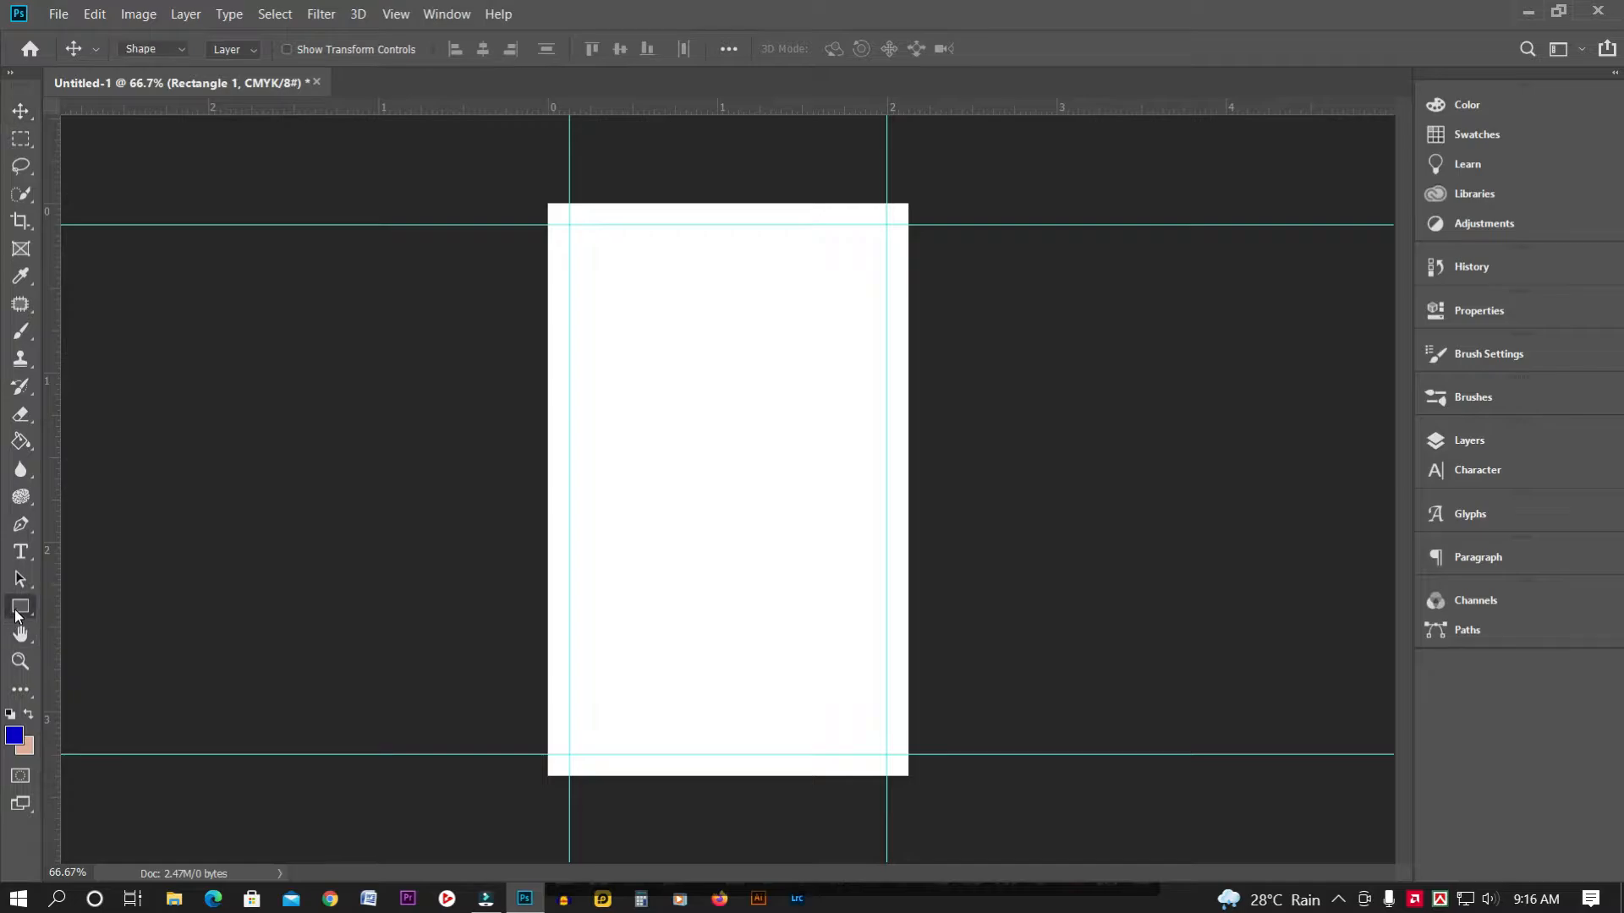
pyautogui.moveTo(433, 177); pyautogui.dragTo(1081, 425)
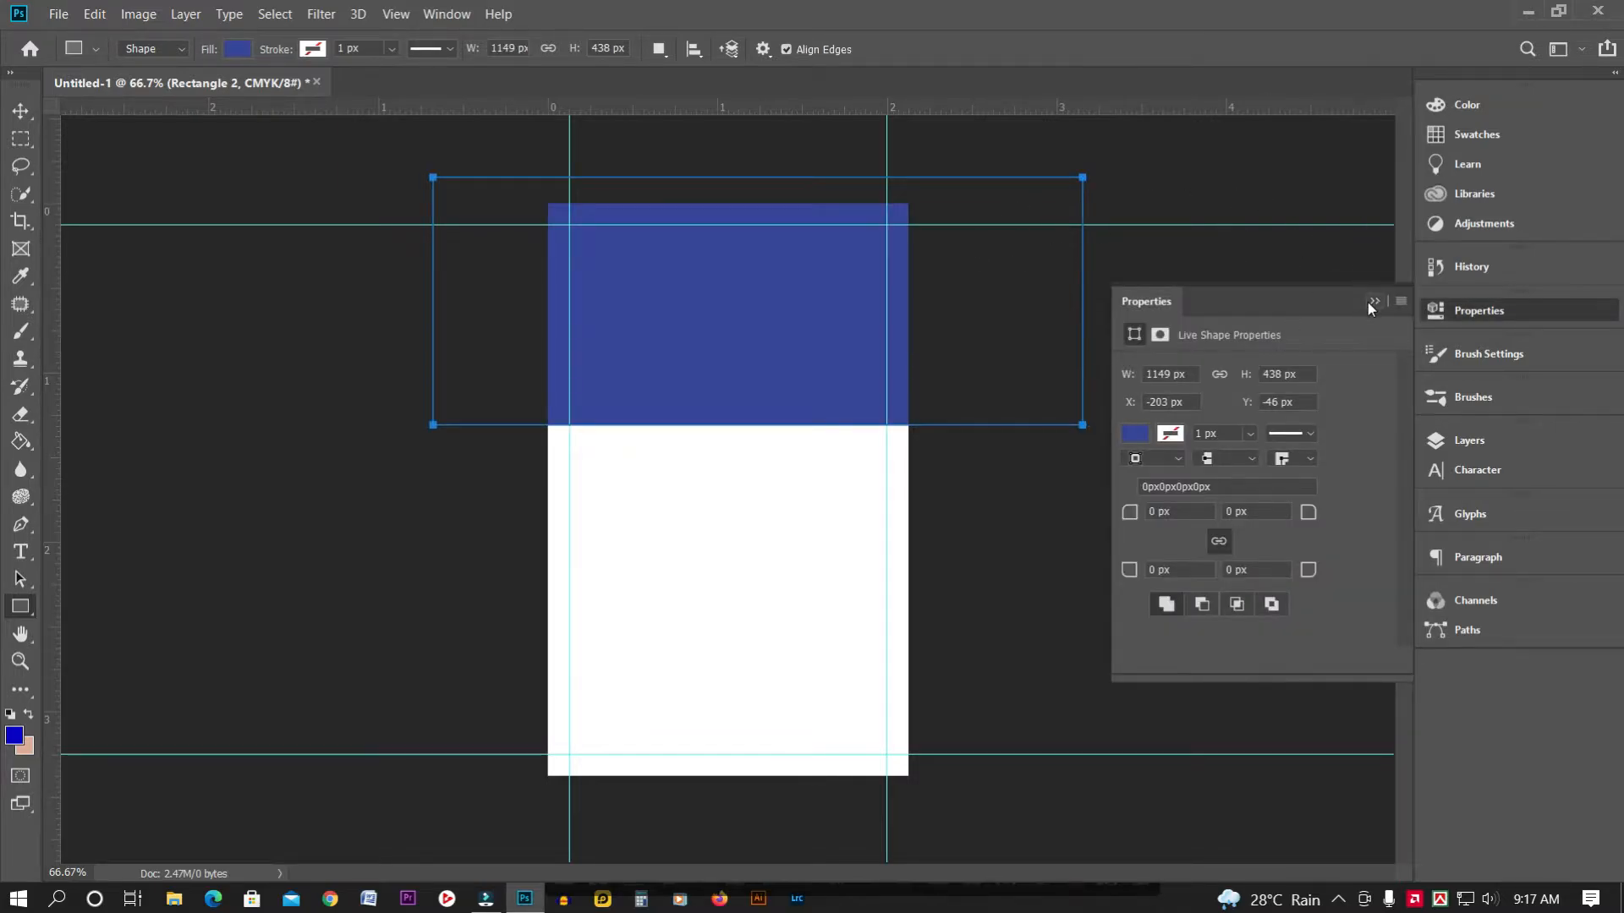
pyautogui.click(1372, 302)
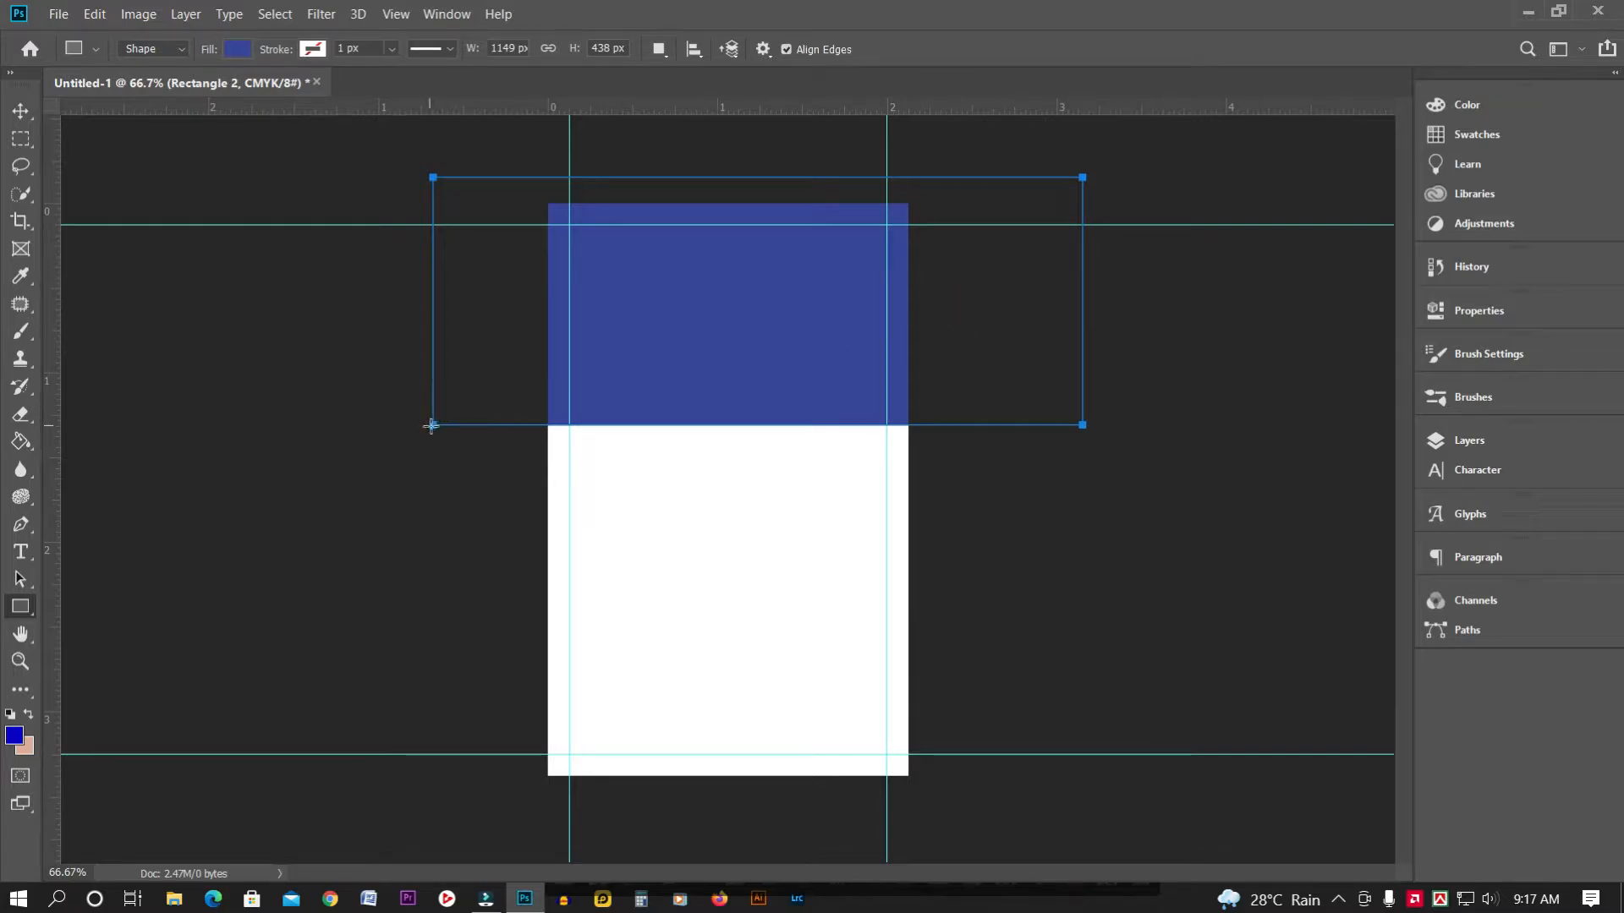
pyautogui.moveTo(433, 430); pyautogui.dragTo(484, 430)
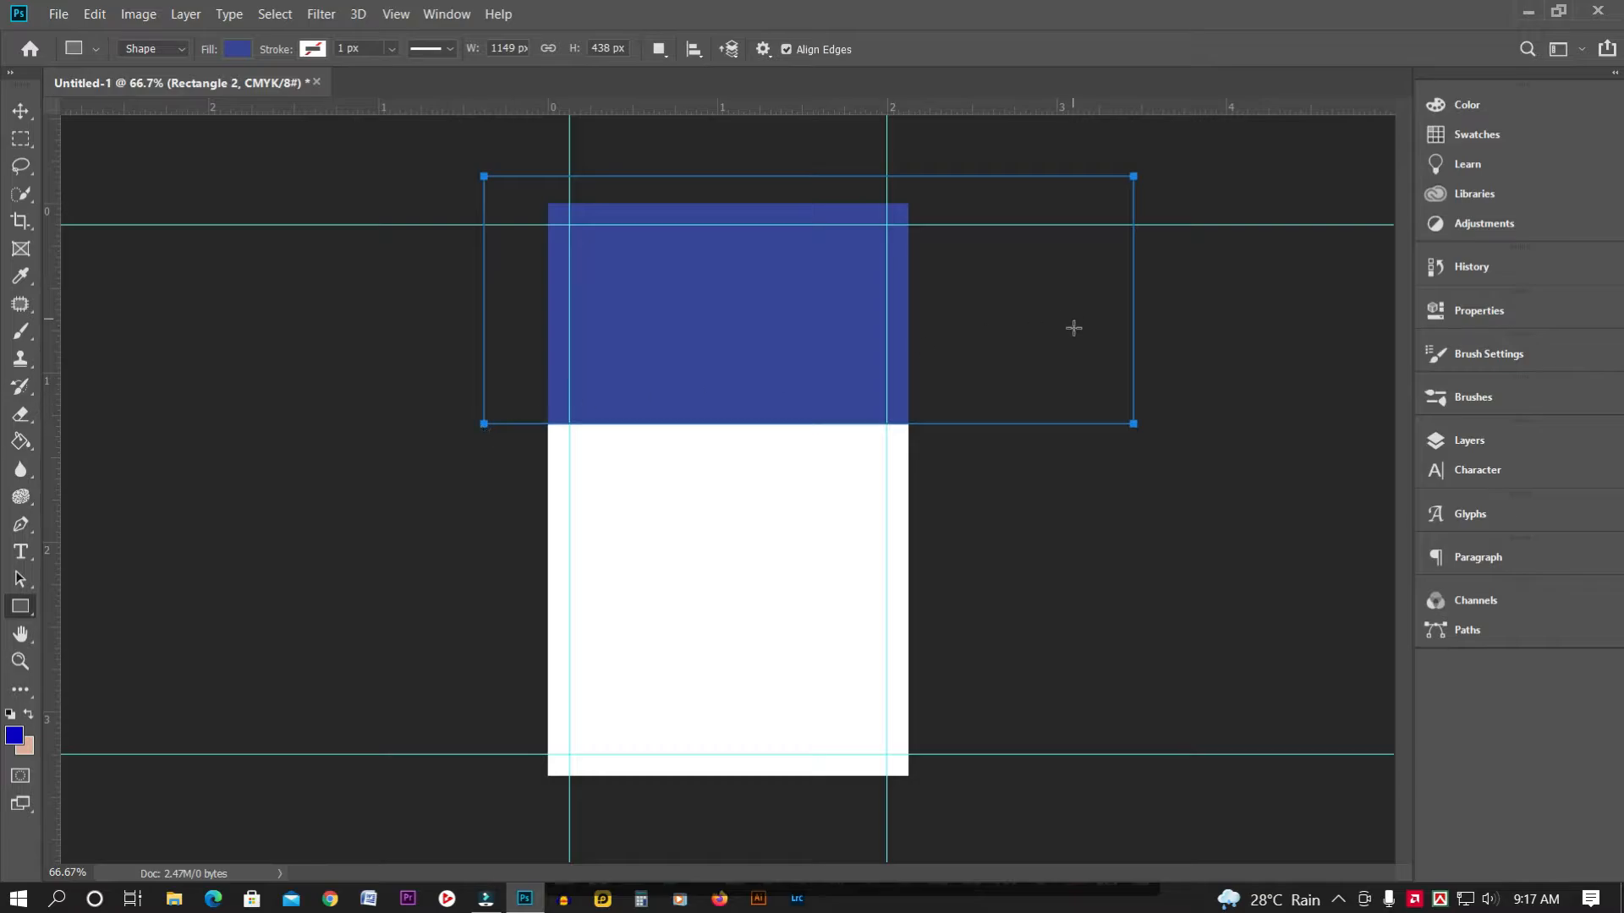
# Slant the rectangle's bottom edge down toward the right and convert it to a path
pyautogui.hotkey('ctrl', 't')
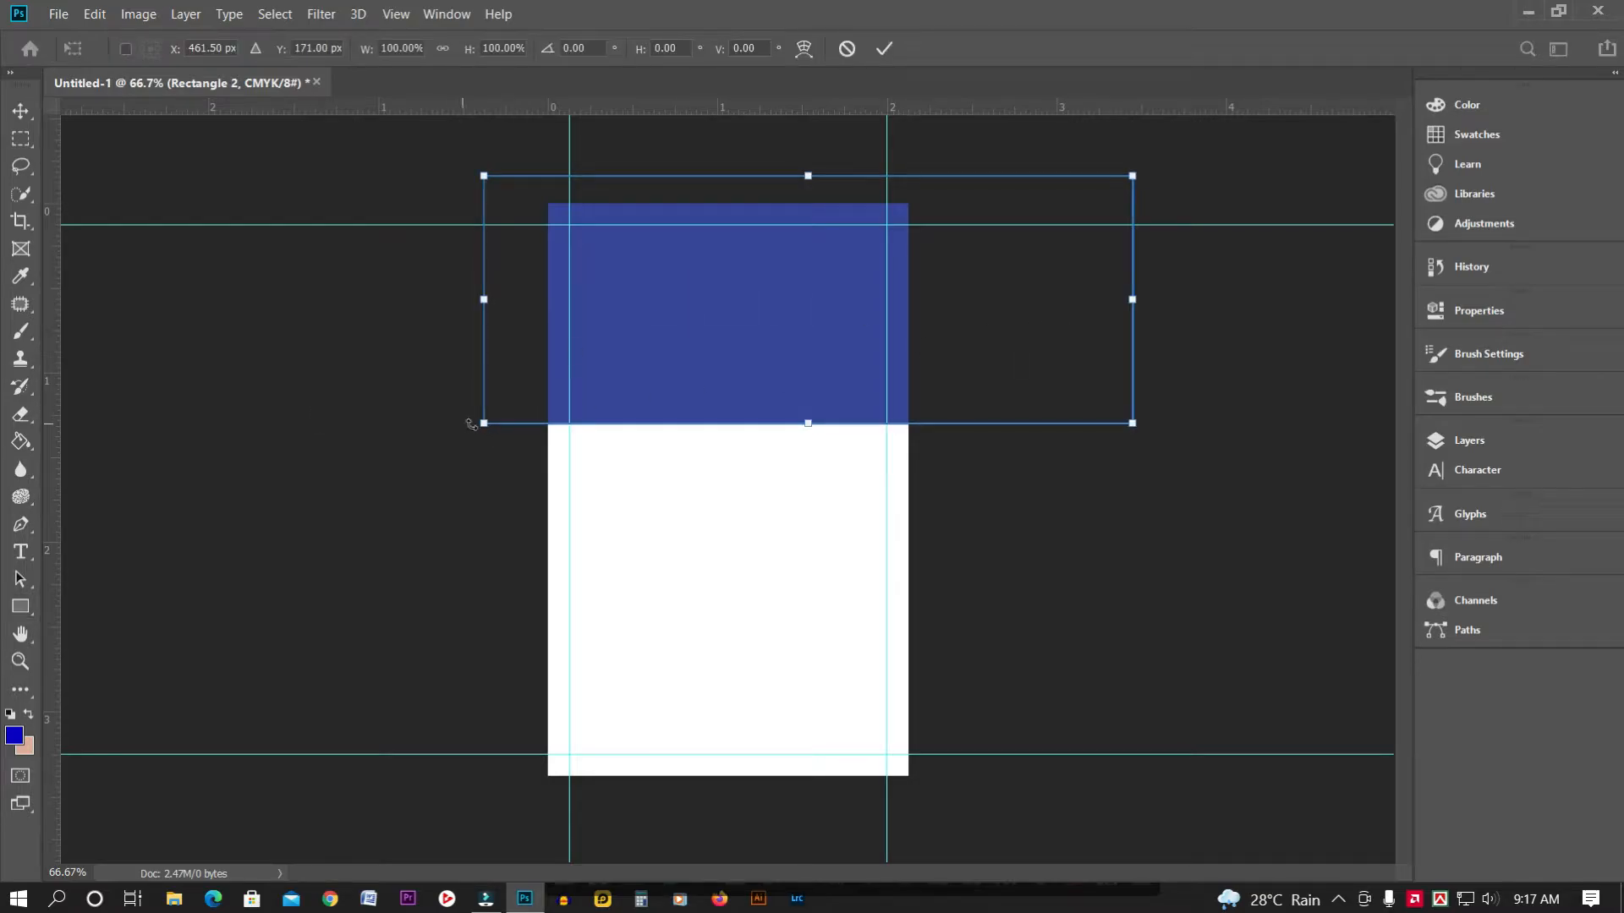
pyautogui.moveTo(485, 425); pyautogui.dragTo(464, 332)
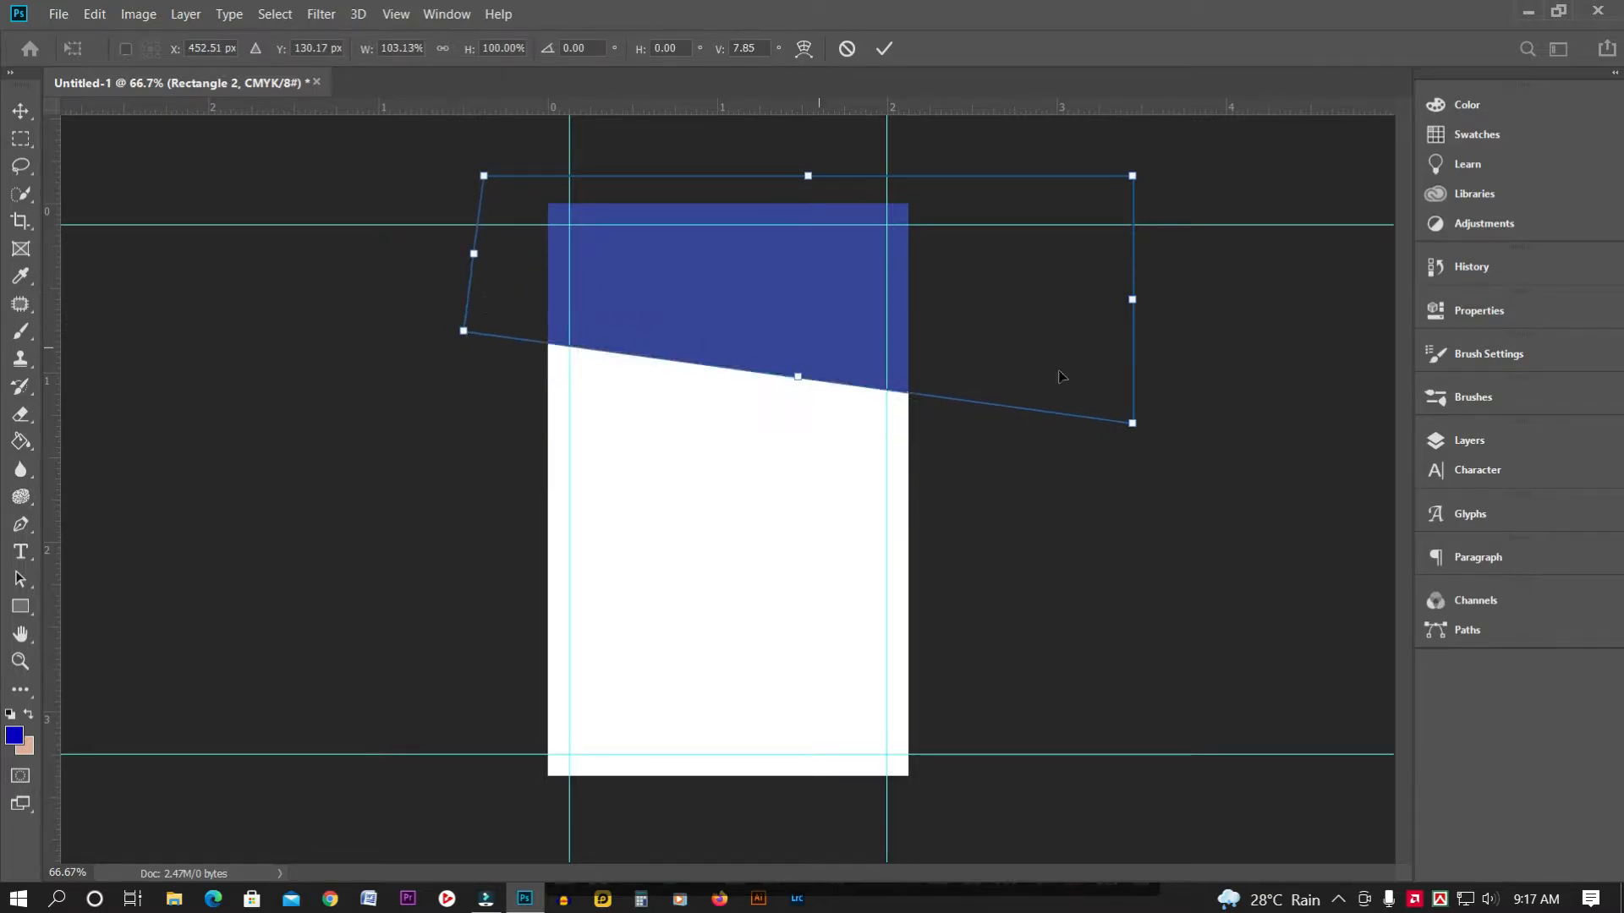
pyautogui.moveTo(1134, 426); pyautogui.dragTo(1120, 478)
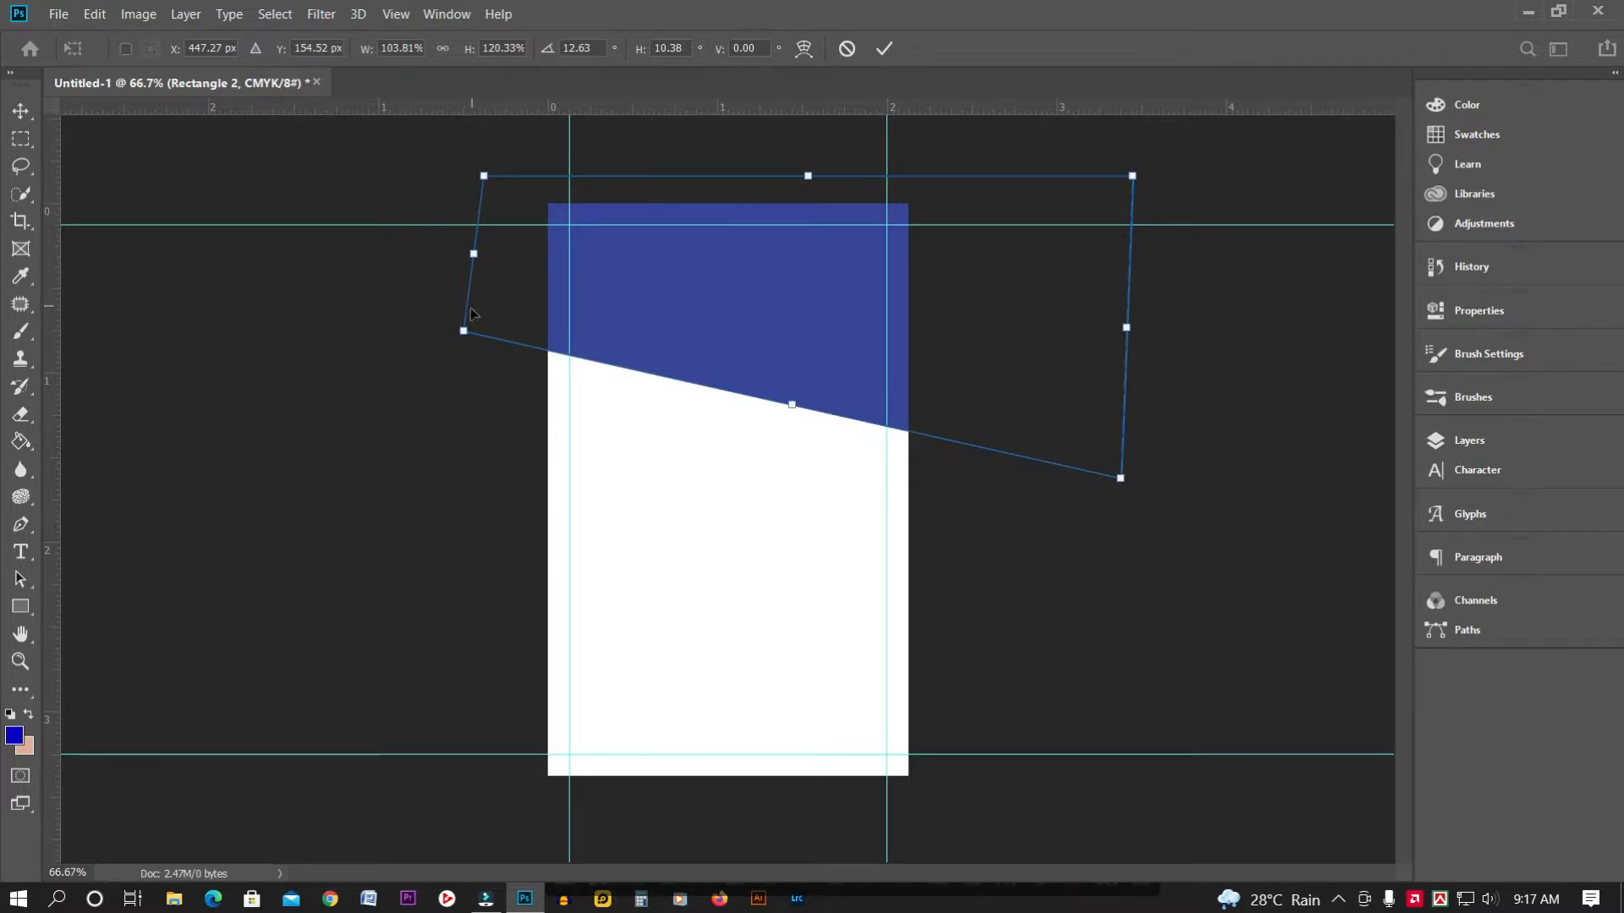
pyautogui.moveTo(463, 334)
pyautogui.mouseDown()
pyautogui.moveTo(476, 314)
pyautogui.moveTo(475, 334)
pyautogui.mouseUp()
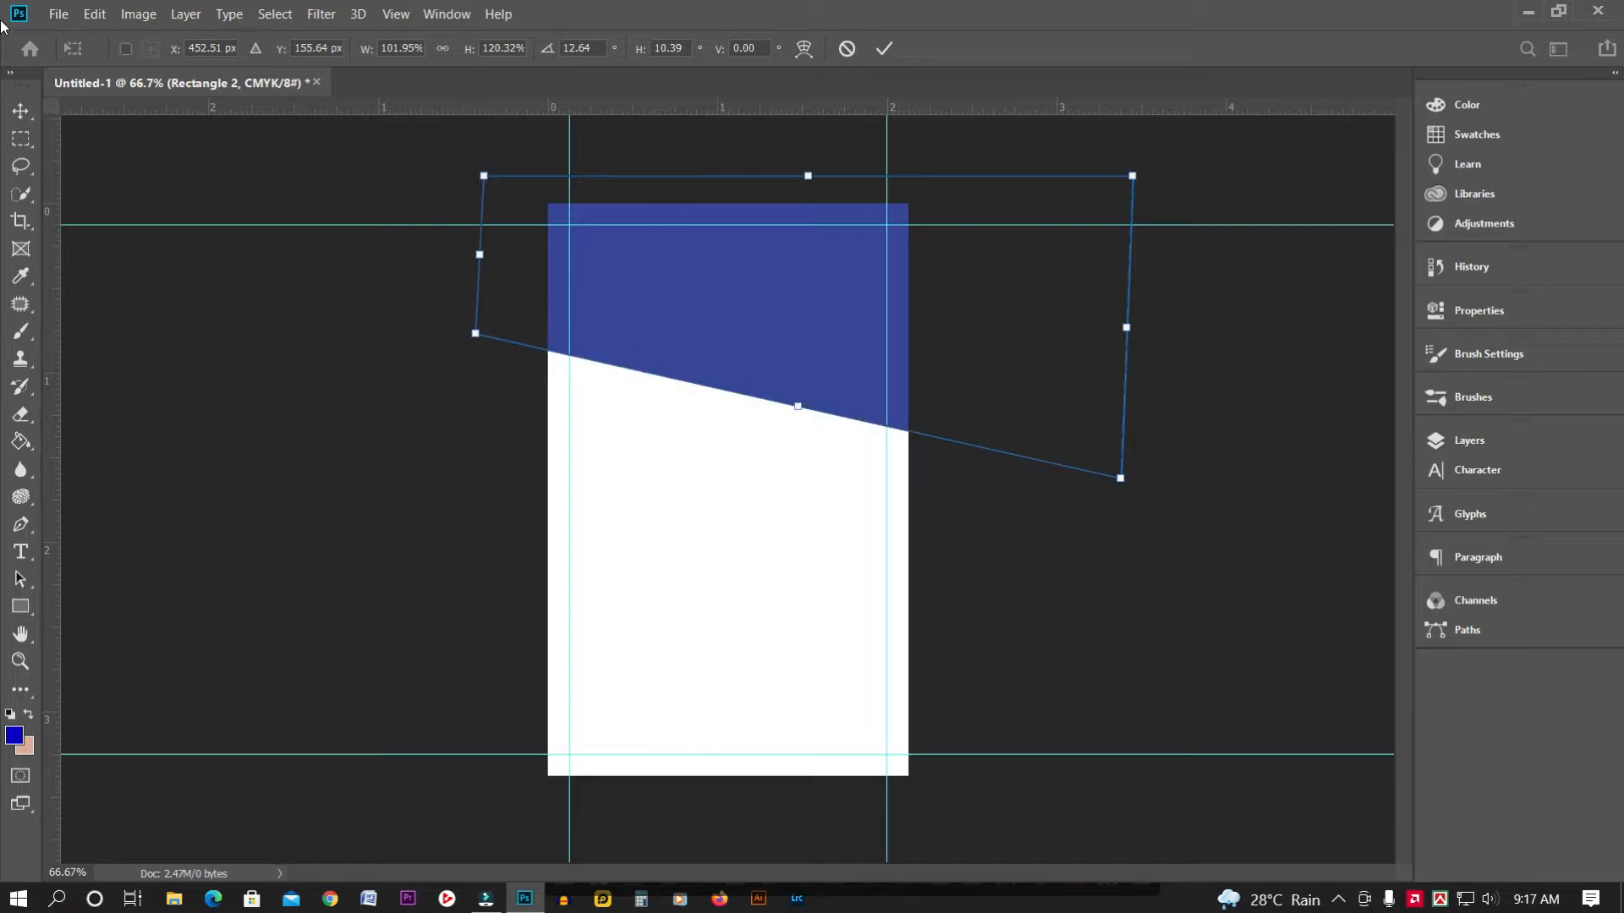
pyautogui.click(24, 116)
pyautogui.click(777, 350)
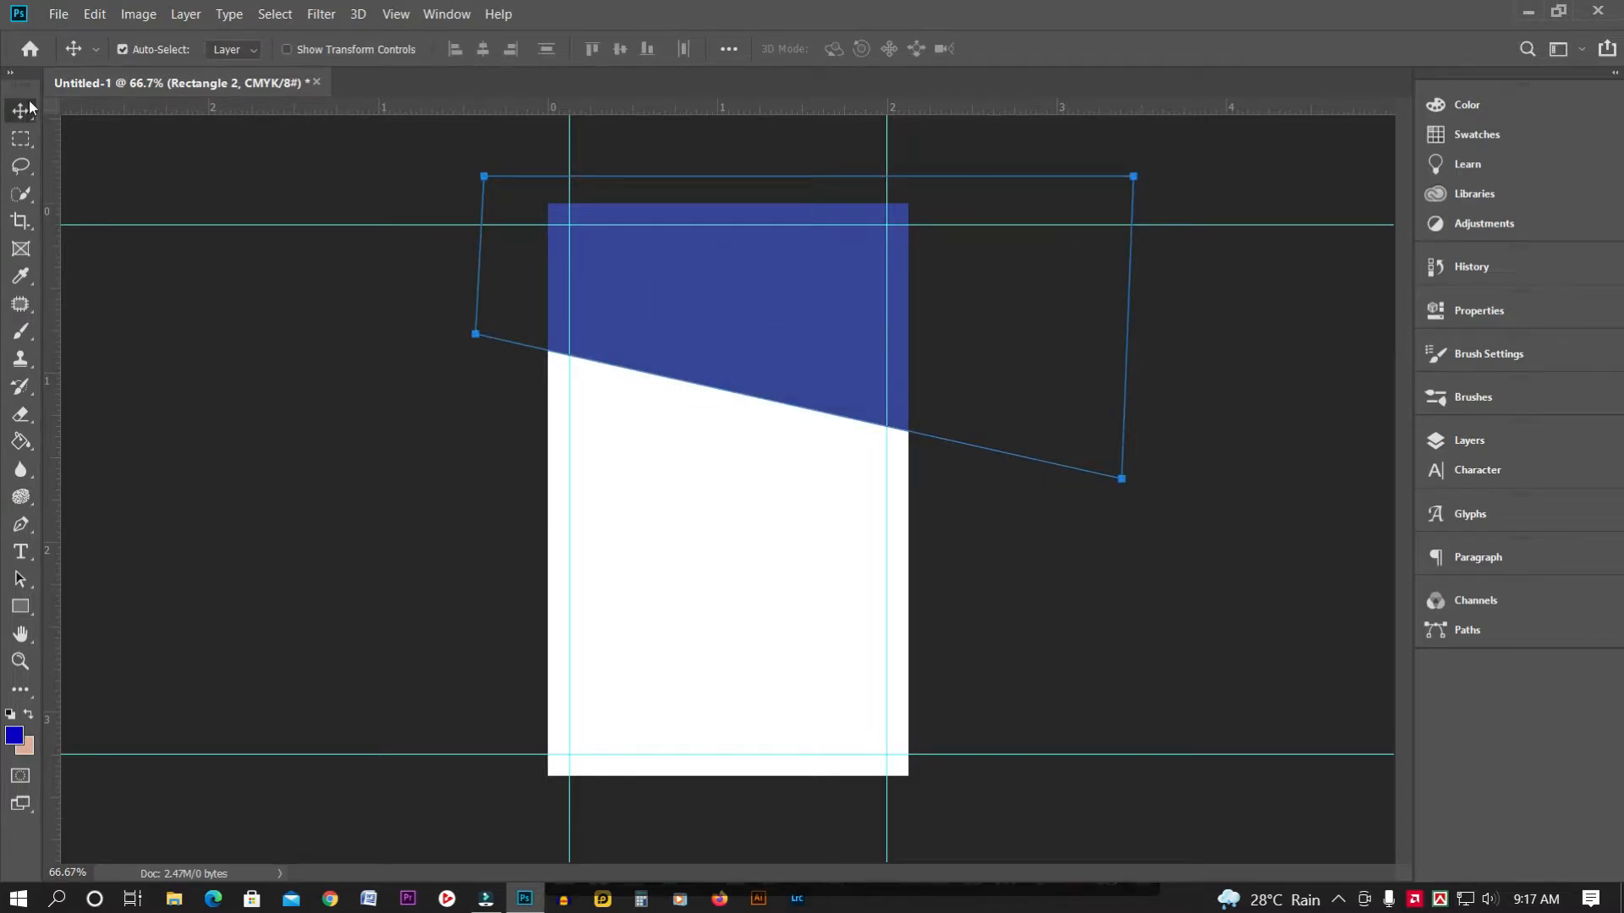
# Try the Lasso tool and the header layer's context menu, dismissing it without changes
pyautogui.click(21, 166)
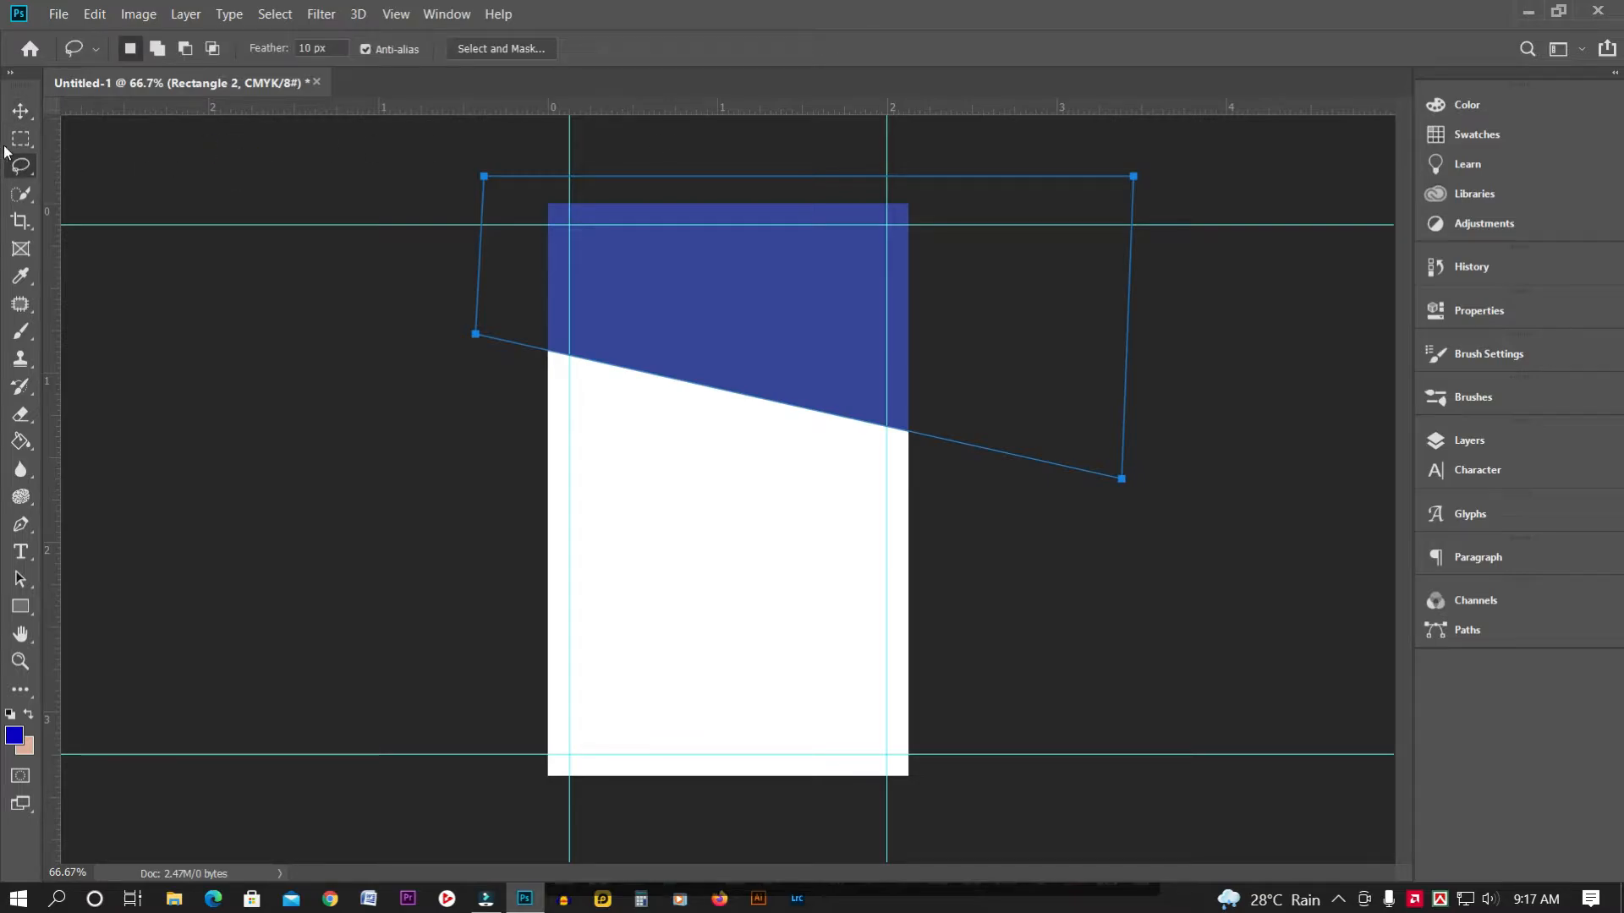
pyautogui.click(697, 308)
pyautogui.click(1227, 302)
pyautogui.rightClick(754, 268)
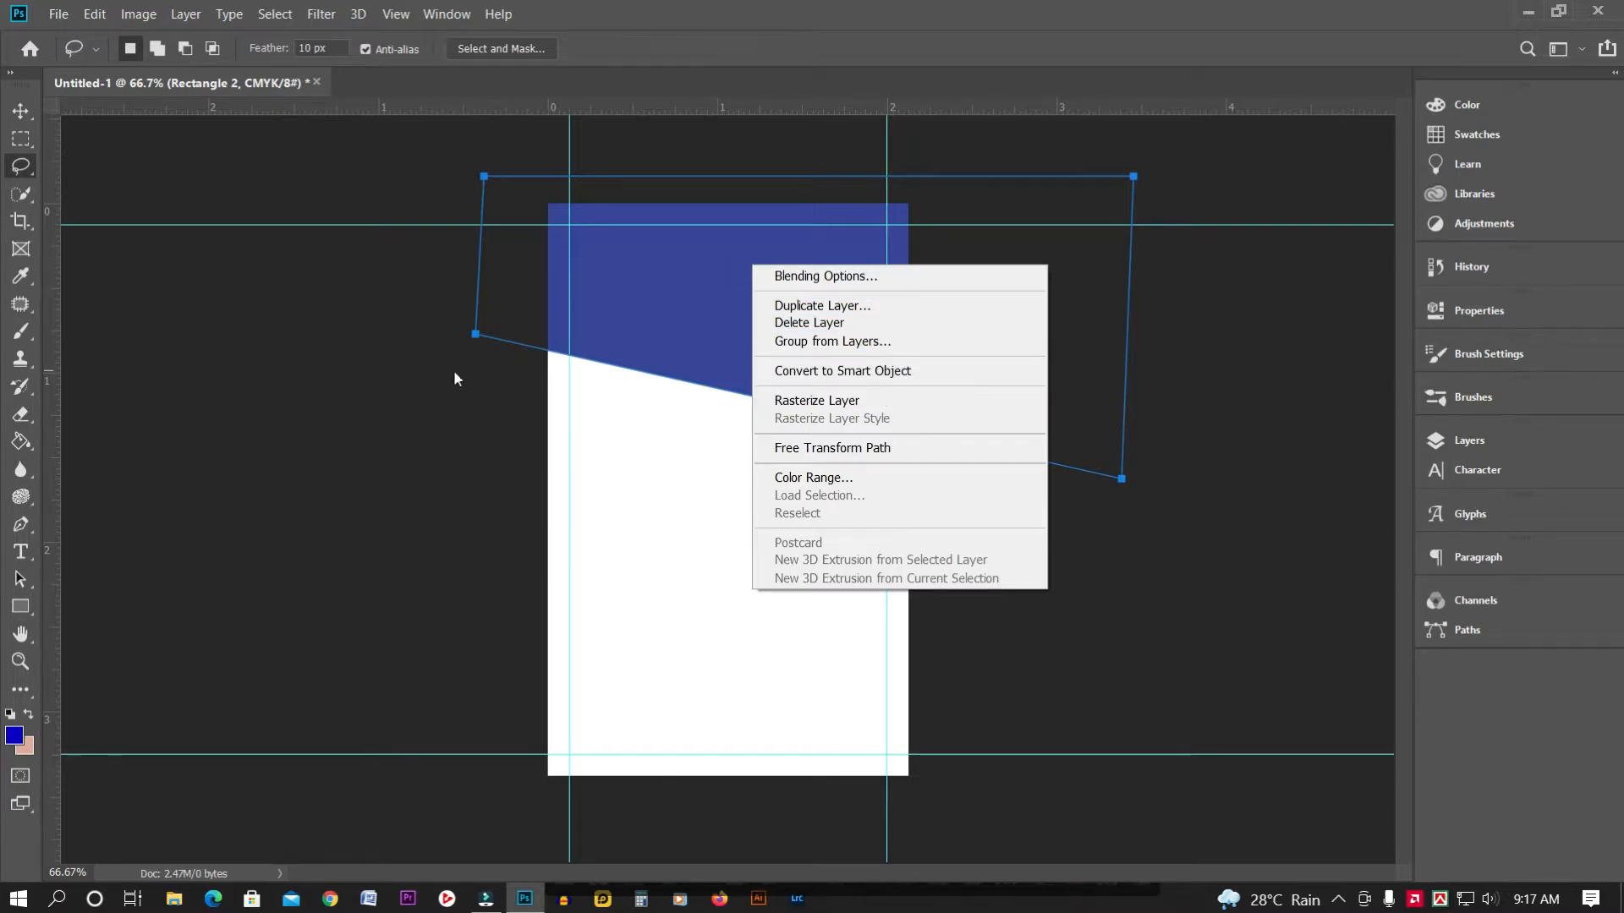
pyautogui.click(379, 369)
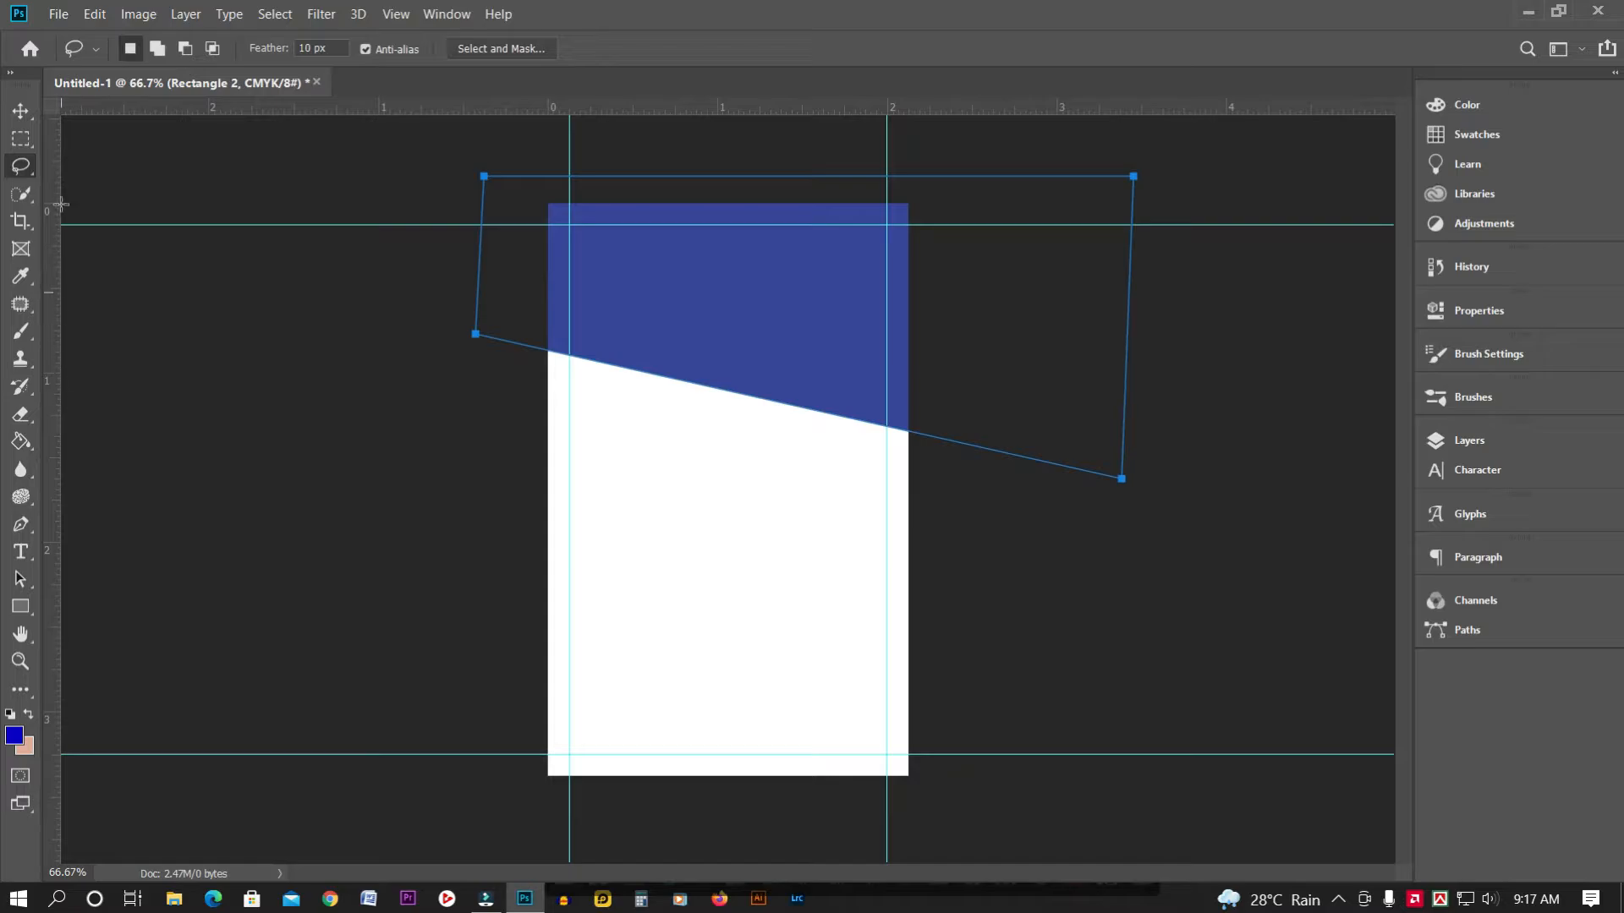
# Make and clear a rectangular selection in the header, then show the shape tool flyout
pyautogui.click(21, 138)
pyautogui.moveTo(511, 225); pyautogui.dragTo(845, 346)
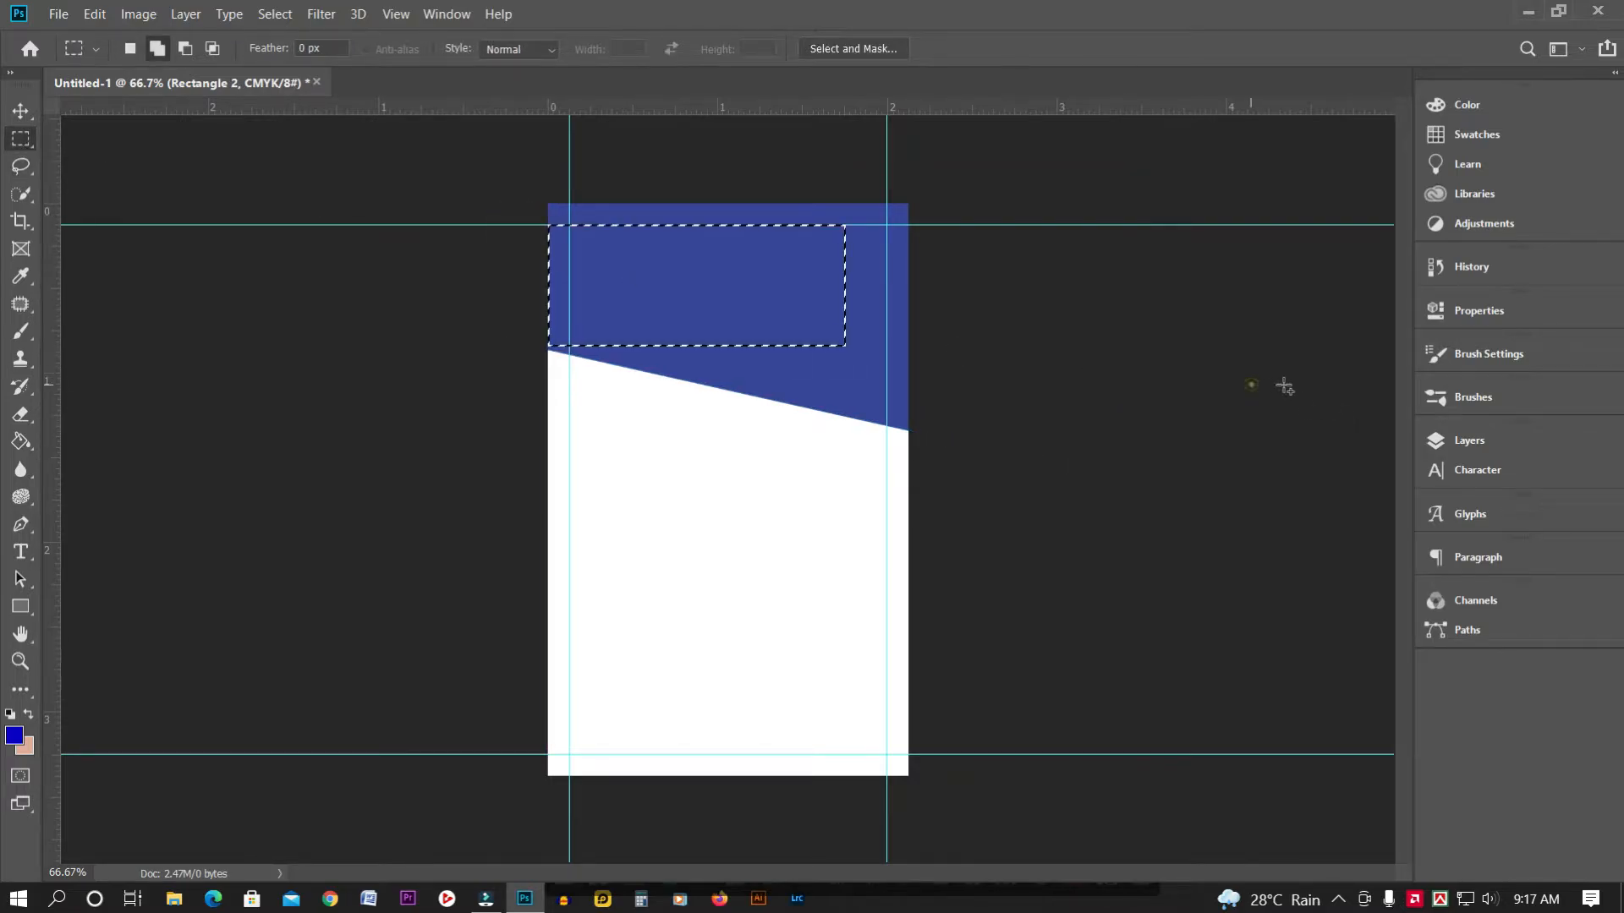
pyautogui.click(21, 166)
pyautogui.click(353, 190)
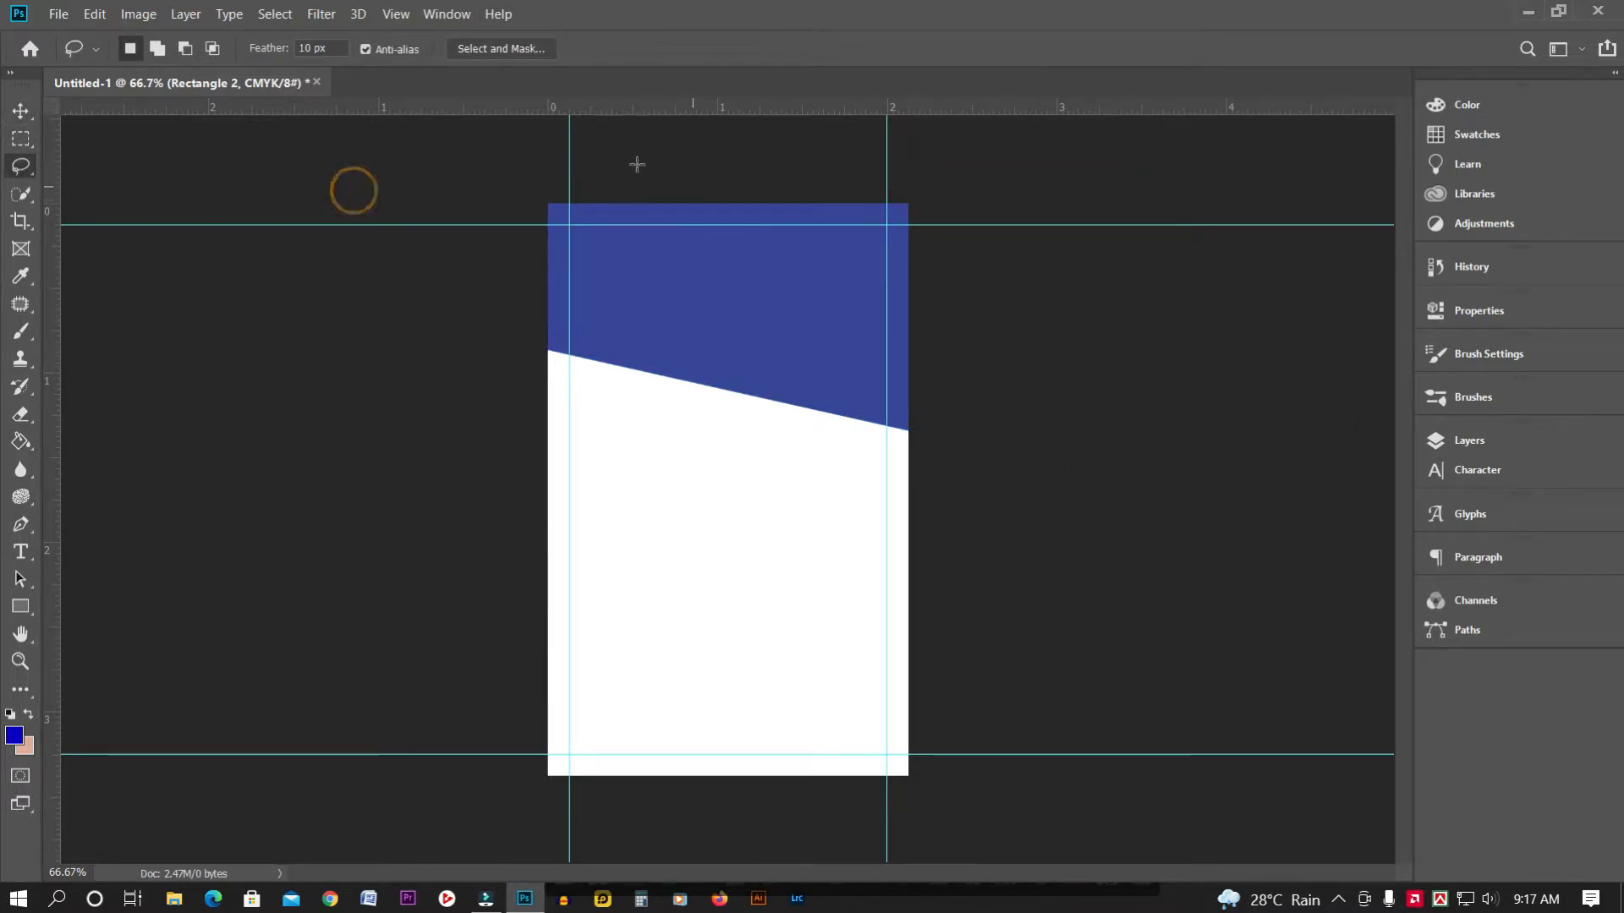
pyautogui.click(21, 607)
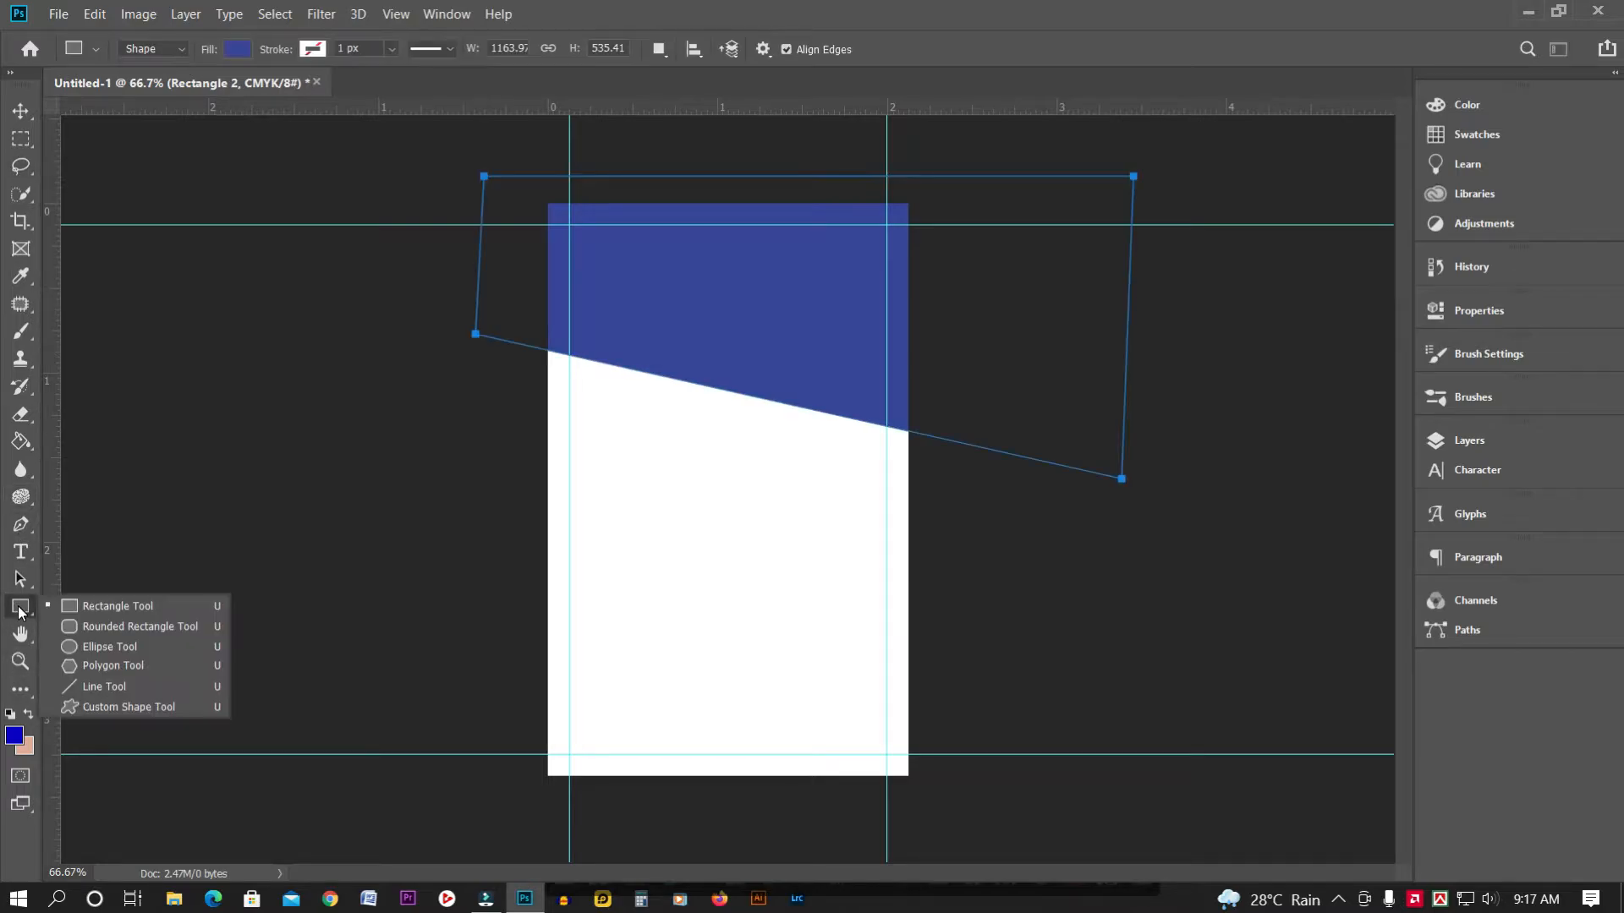
# Draw a purple-filled circle with the Ellipse tool over the header
pyautogui.click(137, 646)
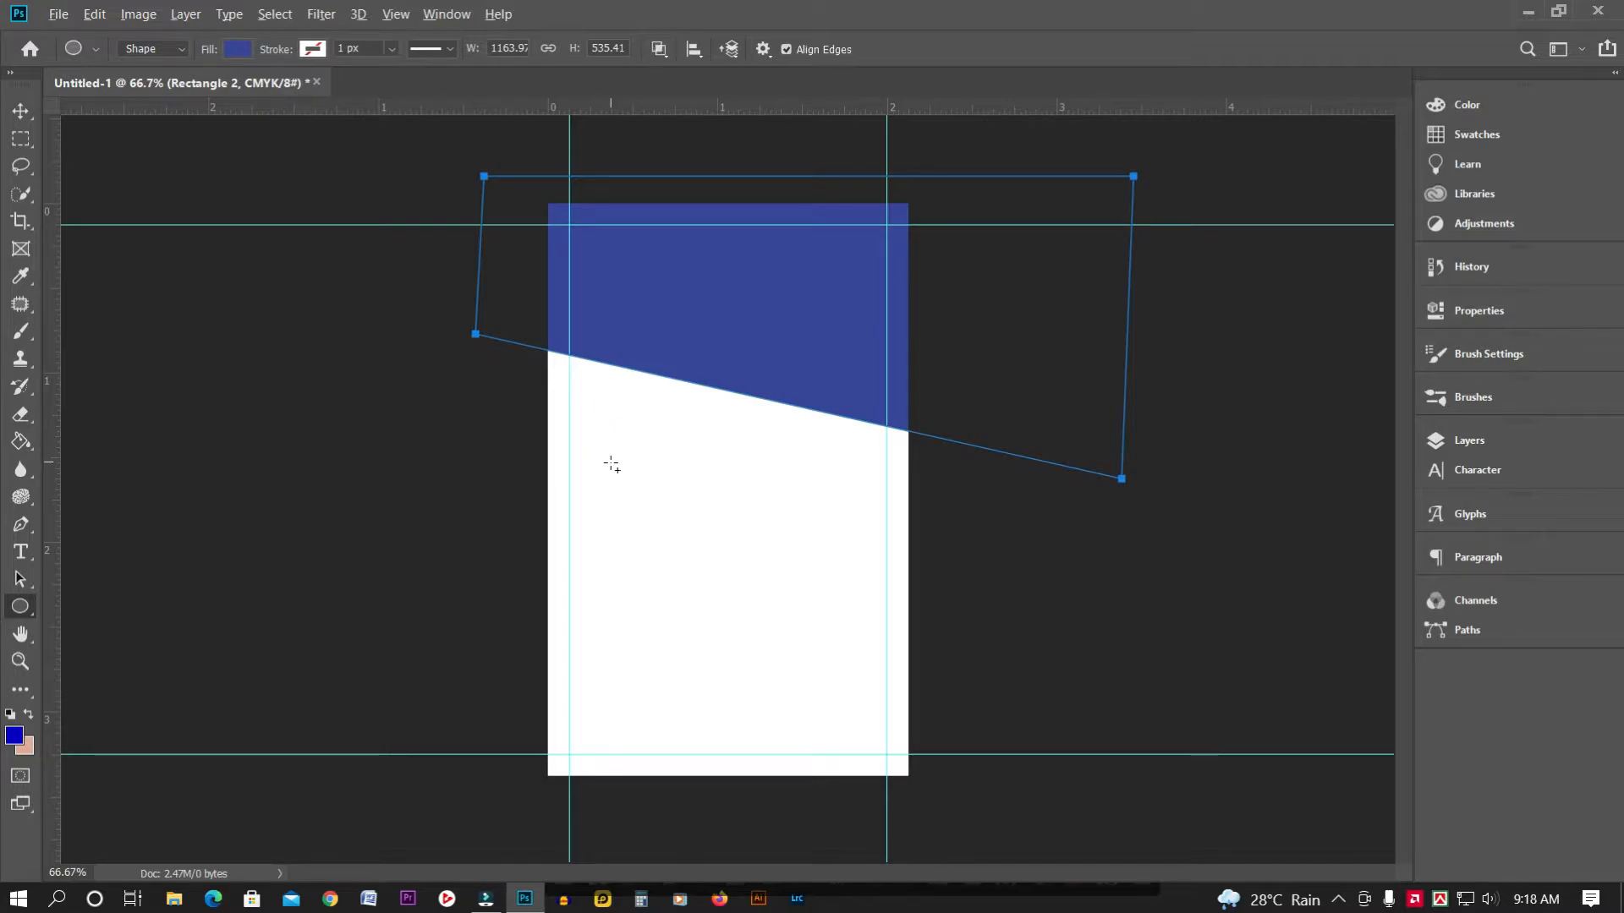
pyautogui.moveTo(613, 471); pyautogui.dragTo(790, 573)
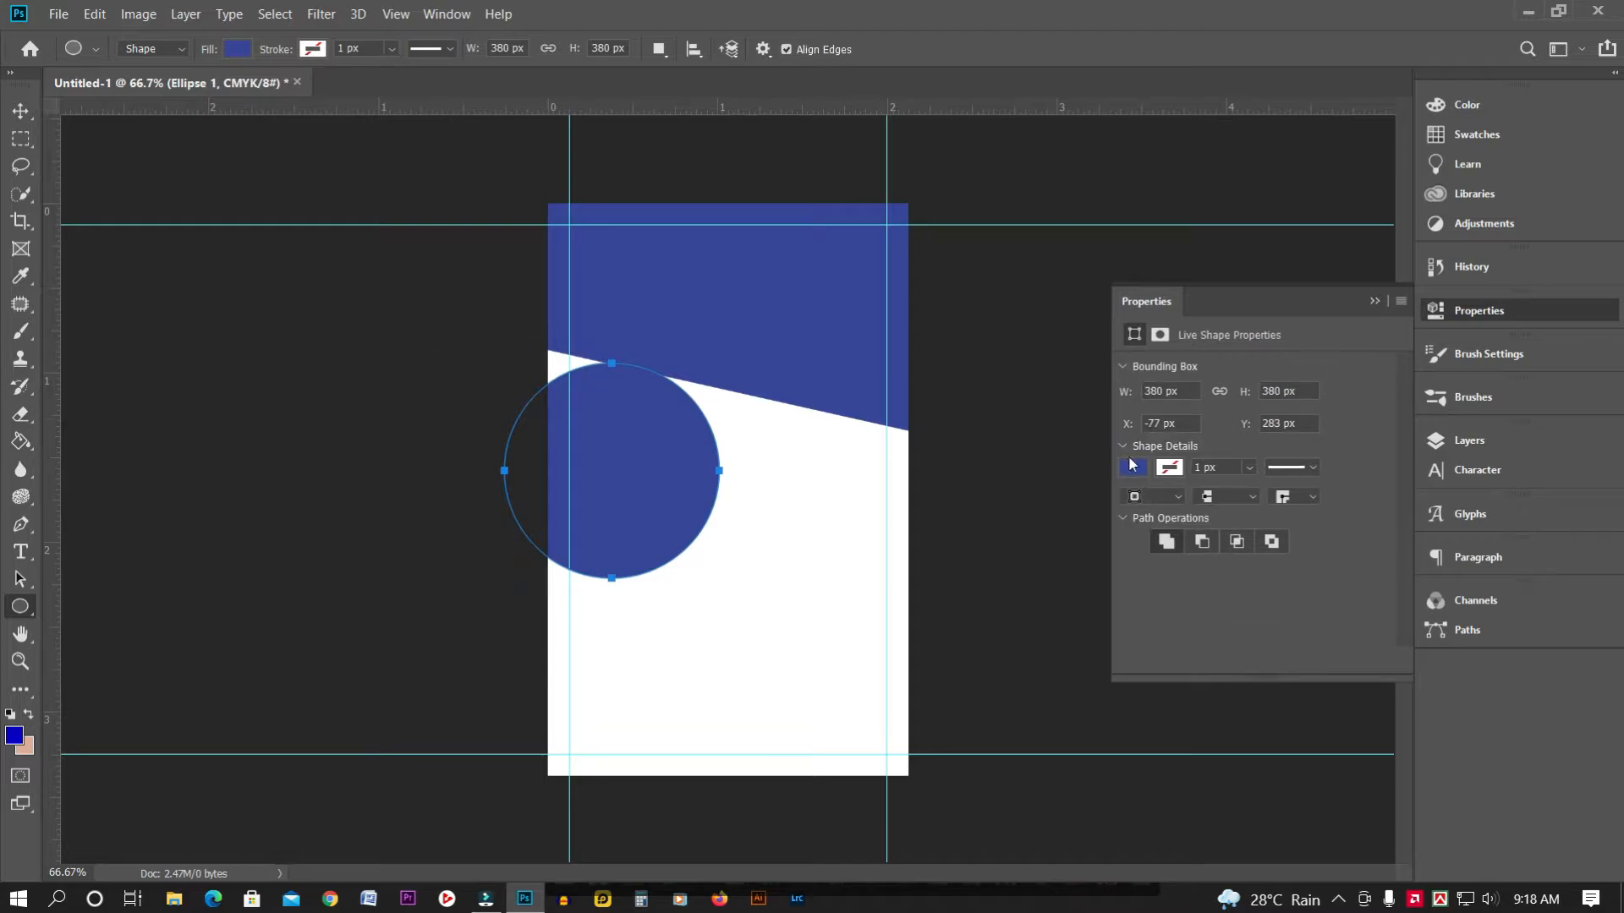
pyautogui.click(1132, 466)
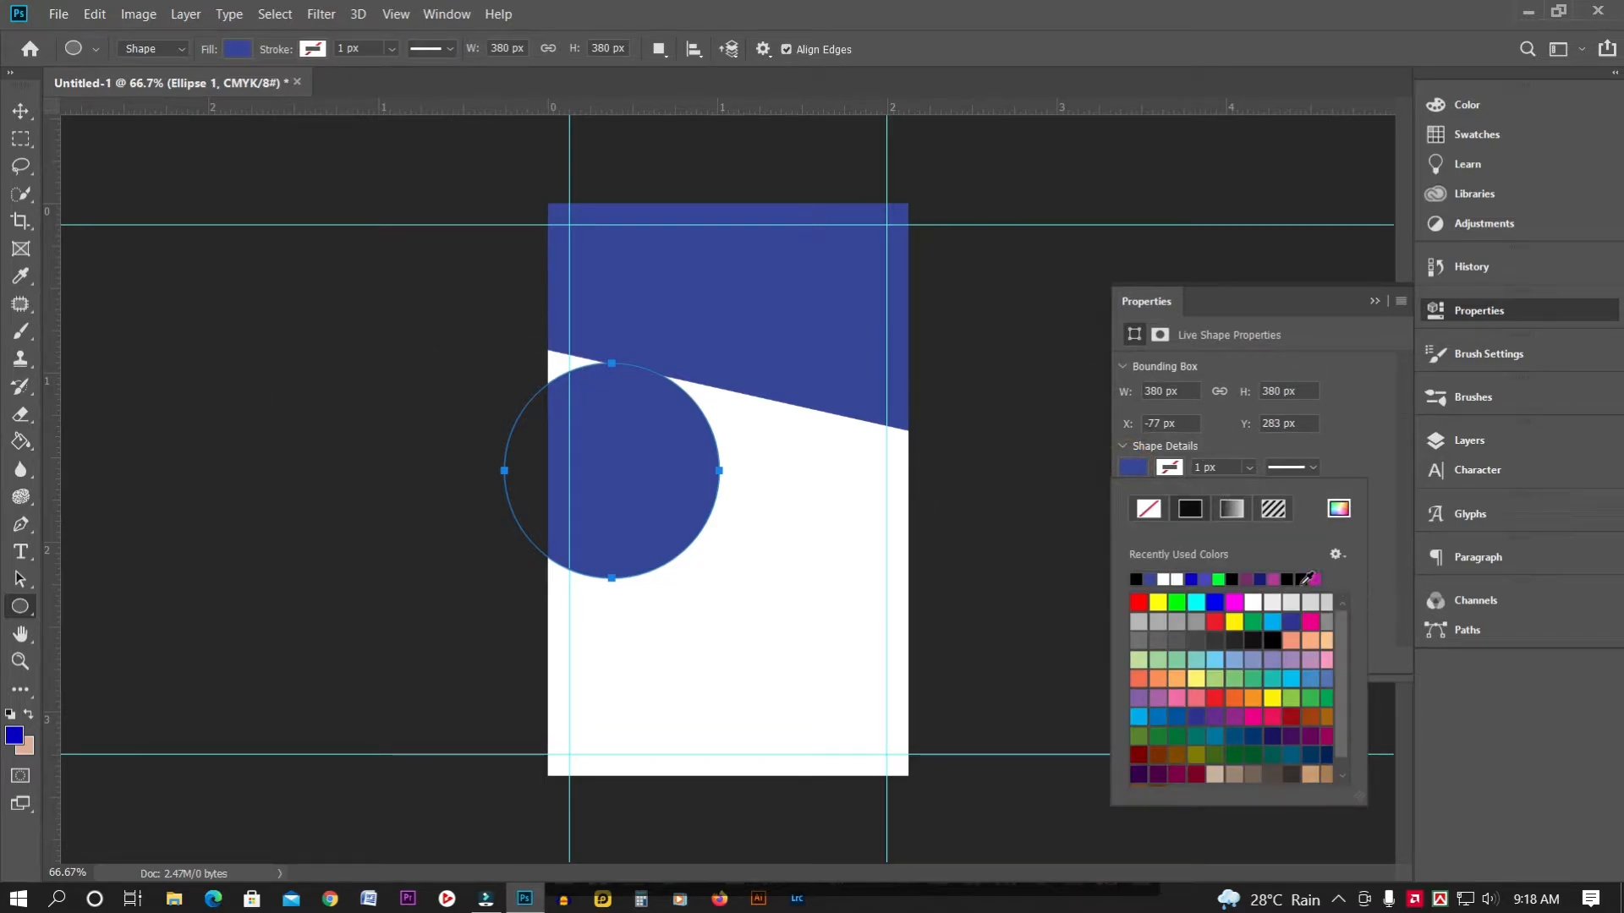
pyautogui.click(1247, 579)
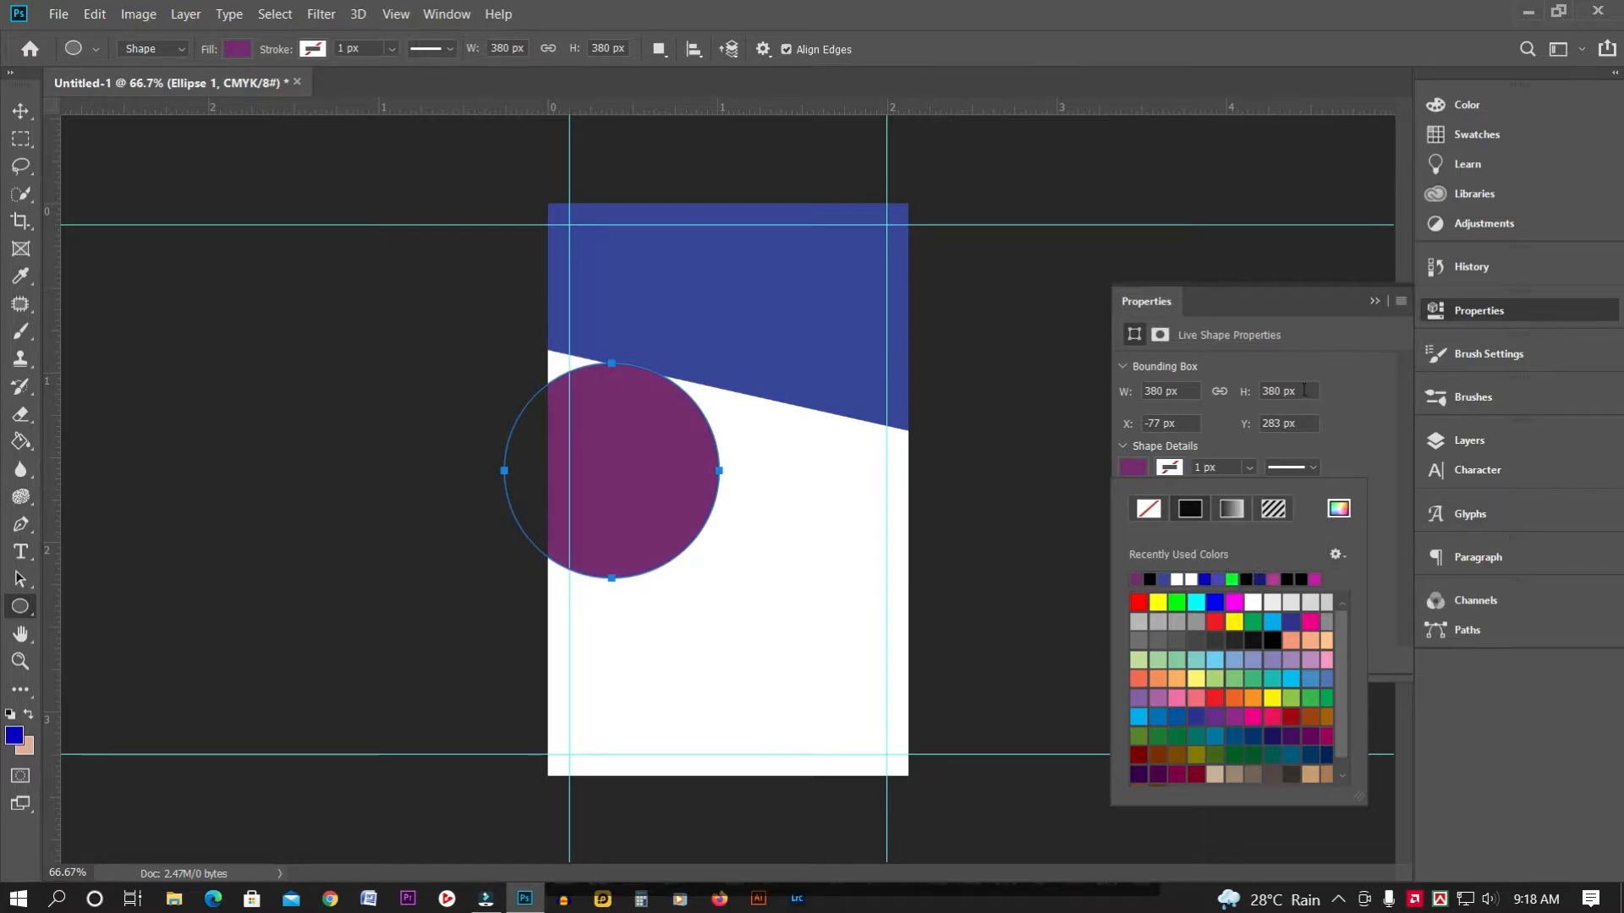
# Move the purple circle into the card's top-left corner and zoom out to check it
pyautogui.click(22, 110)
pyautogui.moveTo(622, 464); pyautogui.dragTo(565, 239)
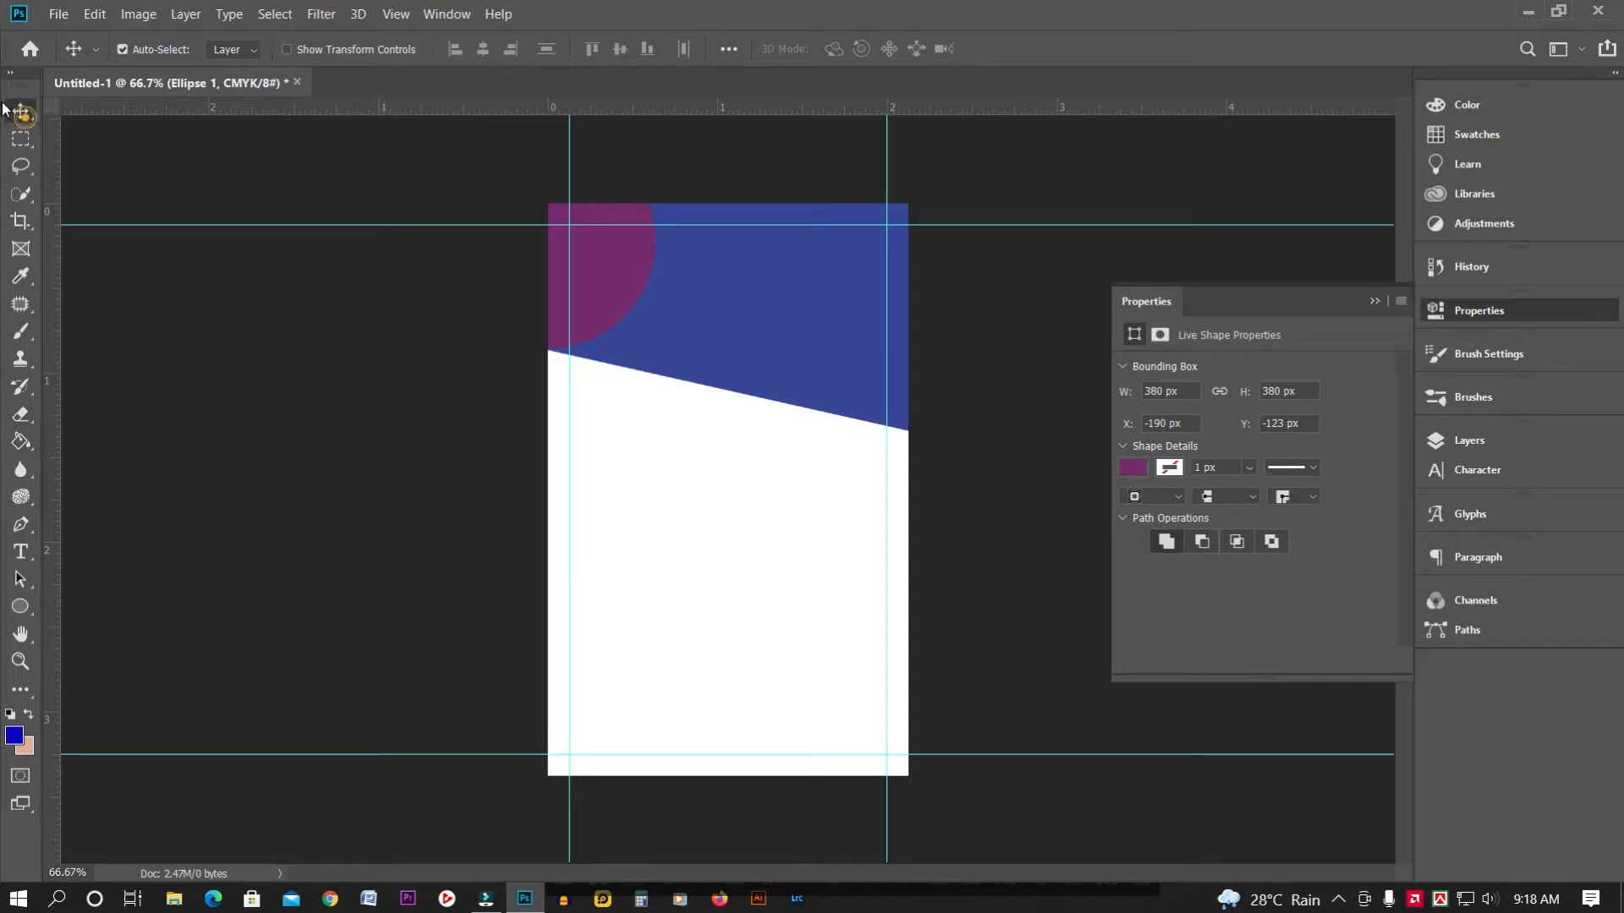
pyautogui.hotkey('ctrl', '+')
pyautogui.hotkey('ctrl', '+')
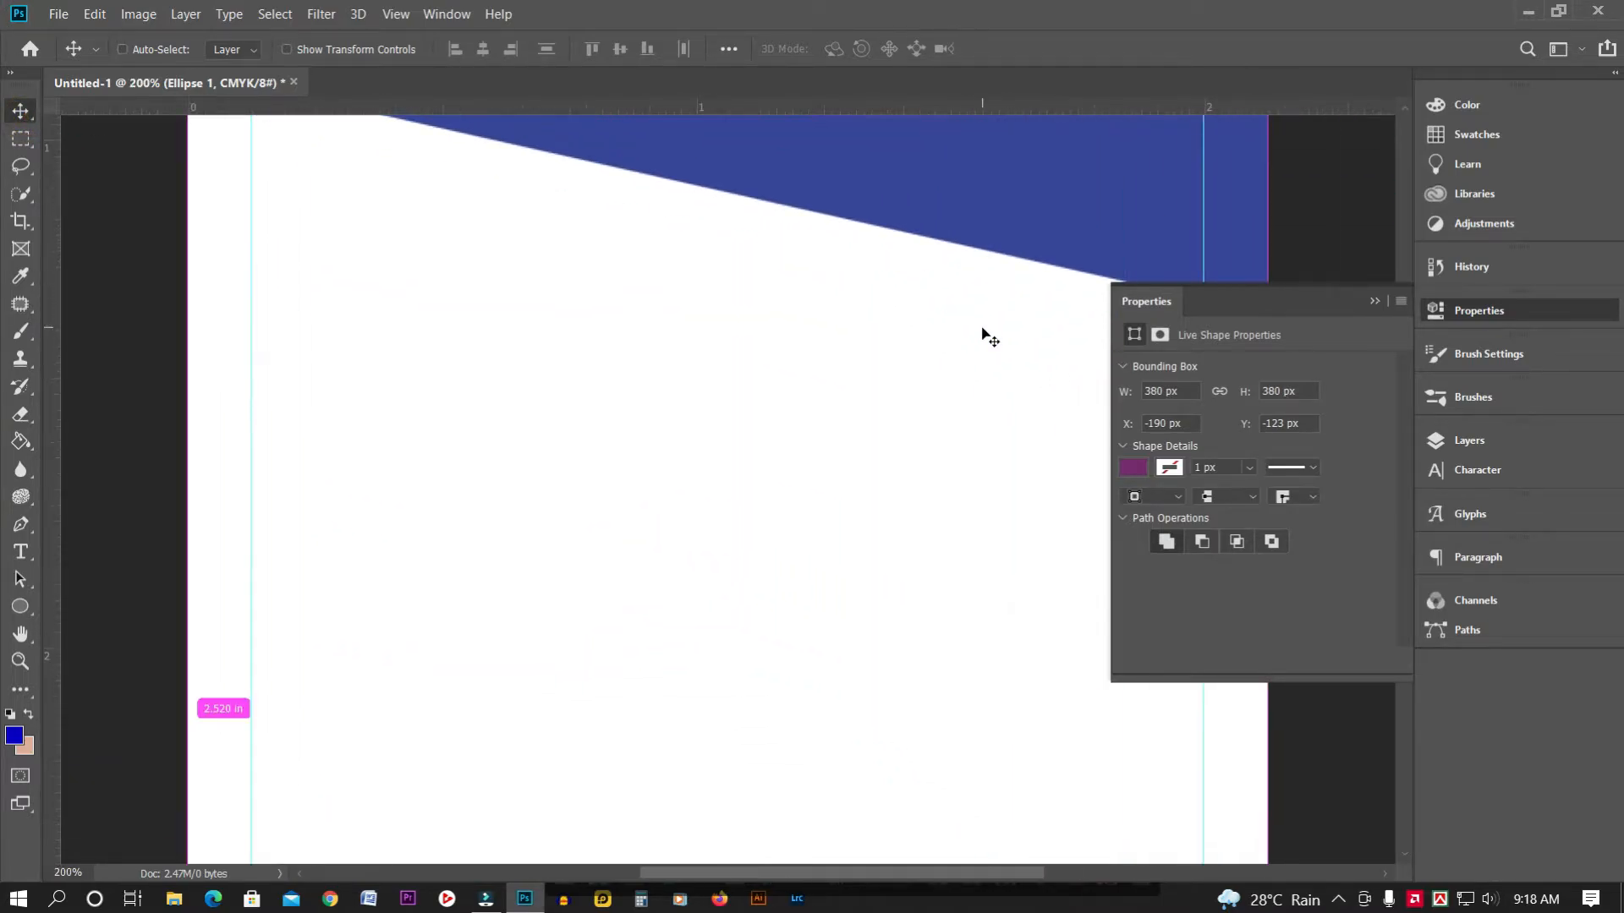
pyautogui.click(1373, 300)
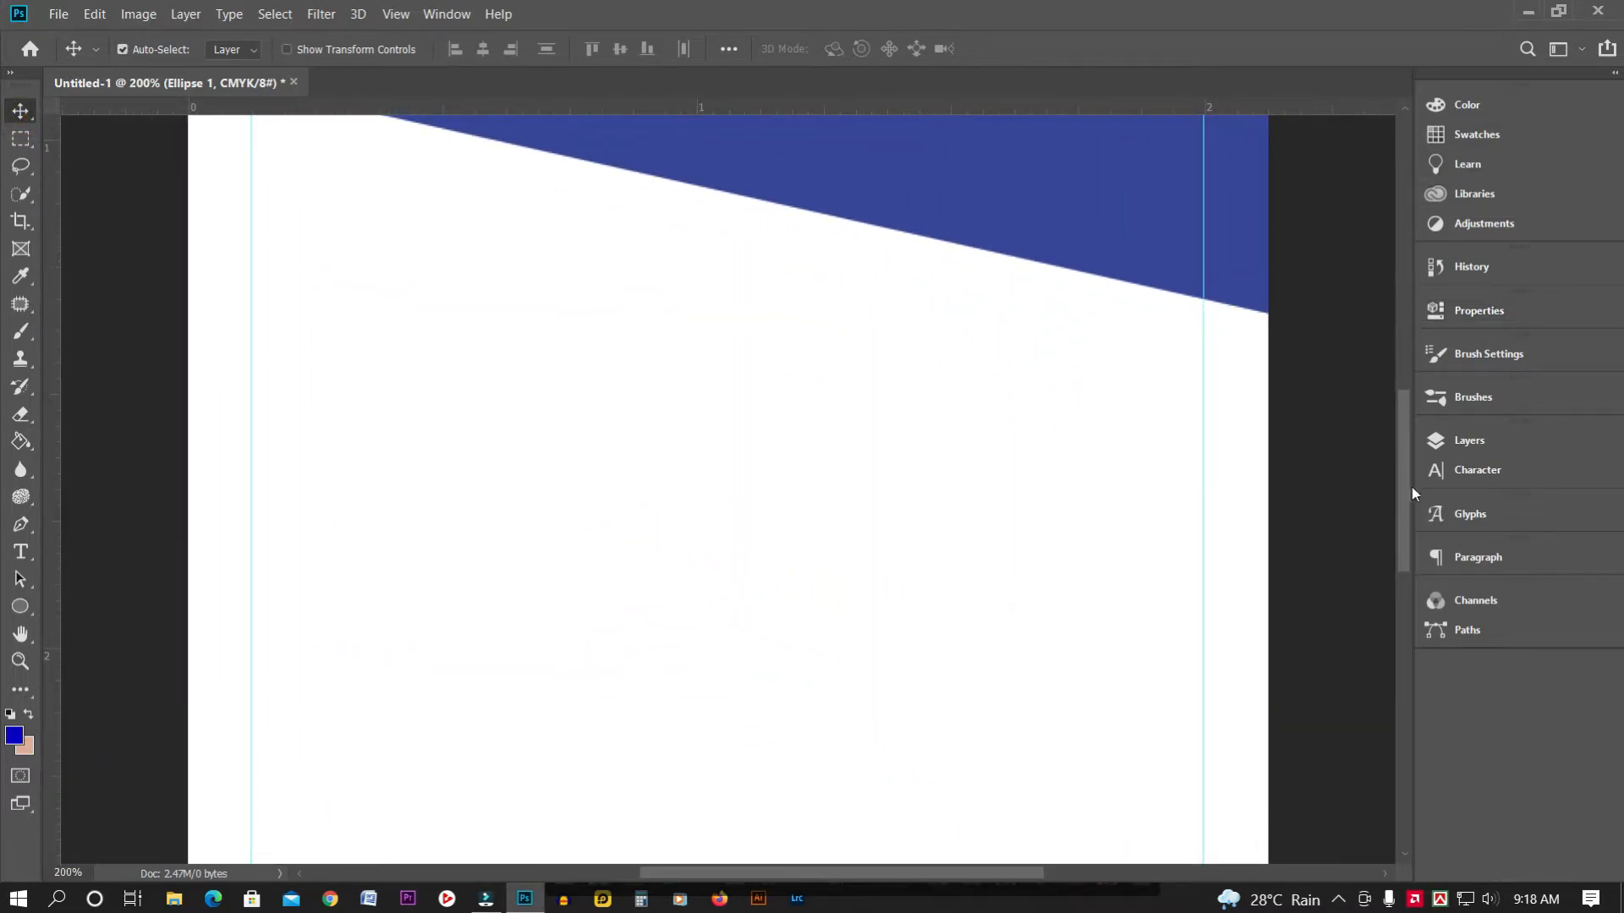
pyautogui.moveTo(1403, 489); pyautogui.dragTo(1403, 398)
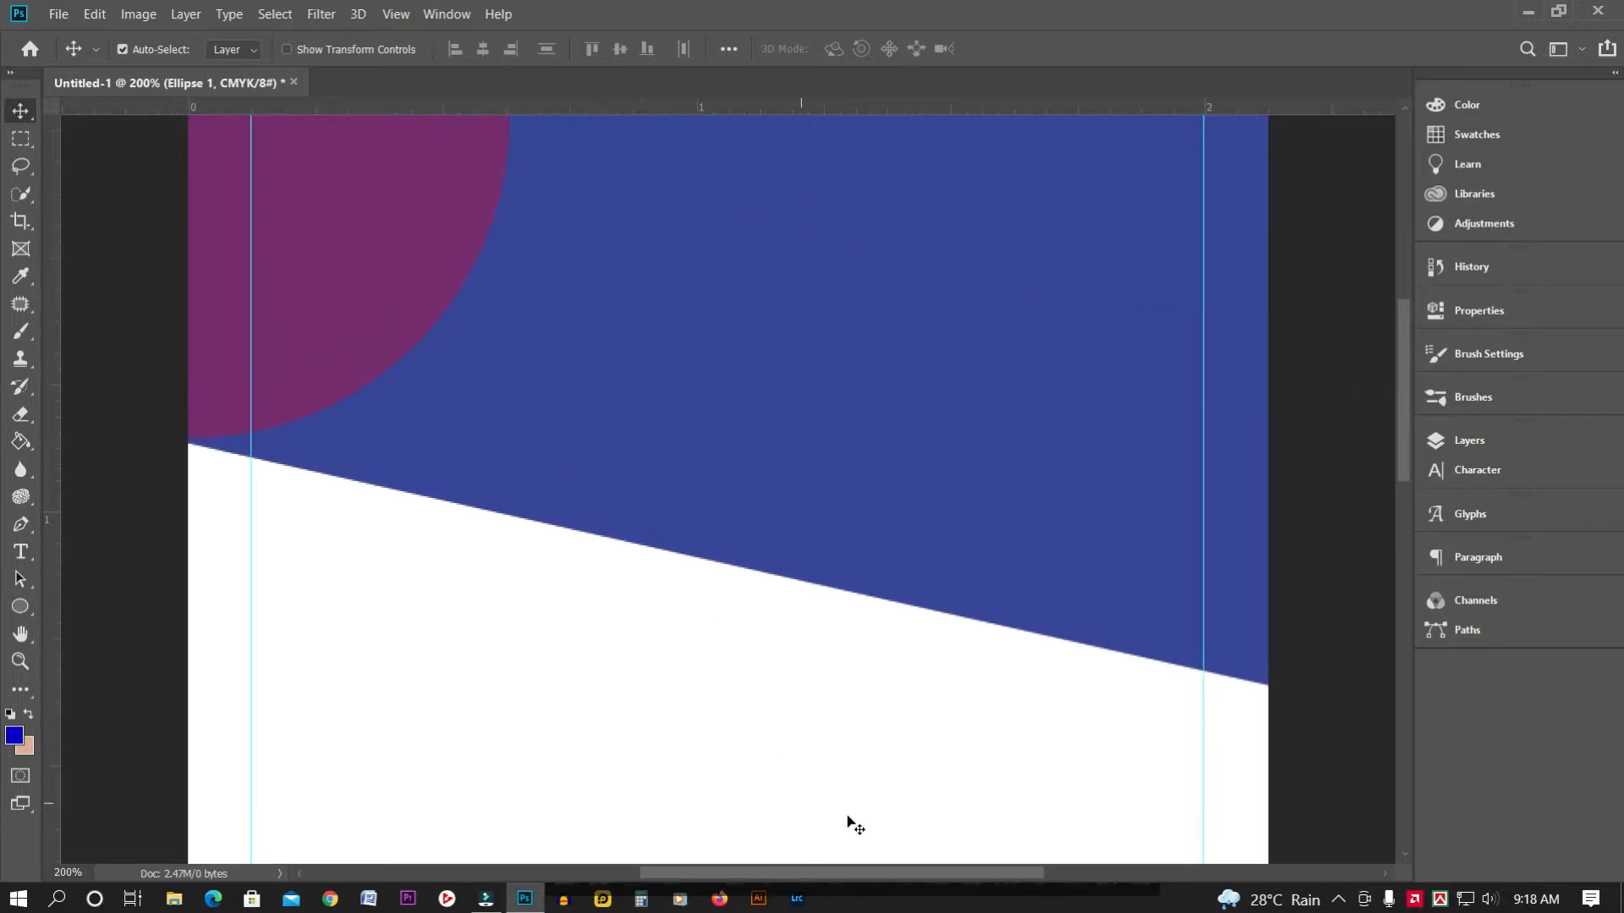
pyautogui.moveTo(879, 869); pyautogui.dragTo(789, 870)
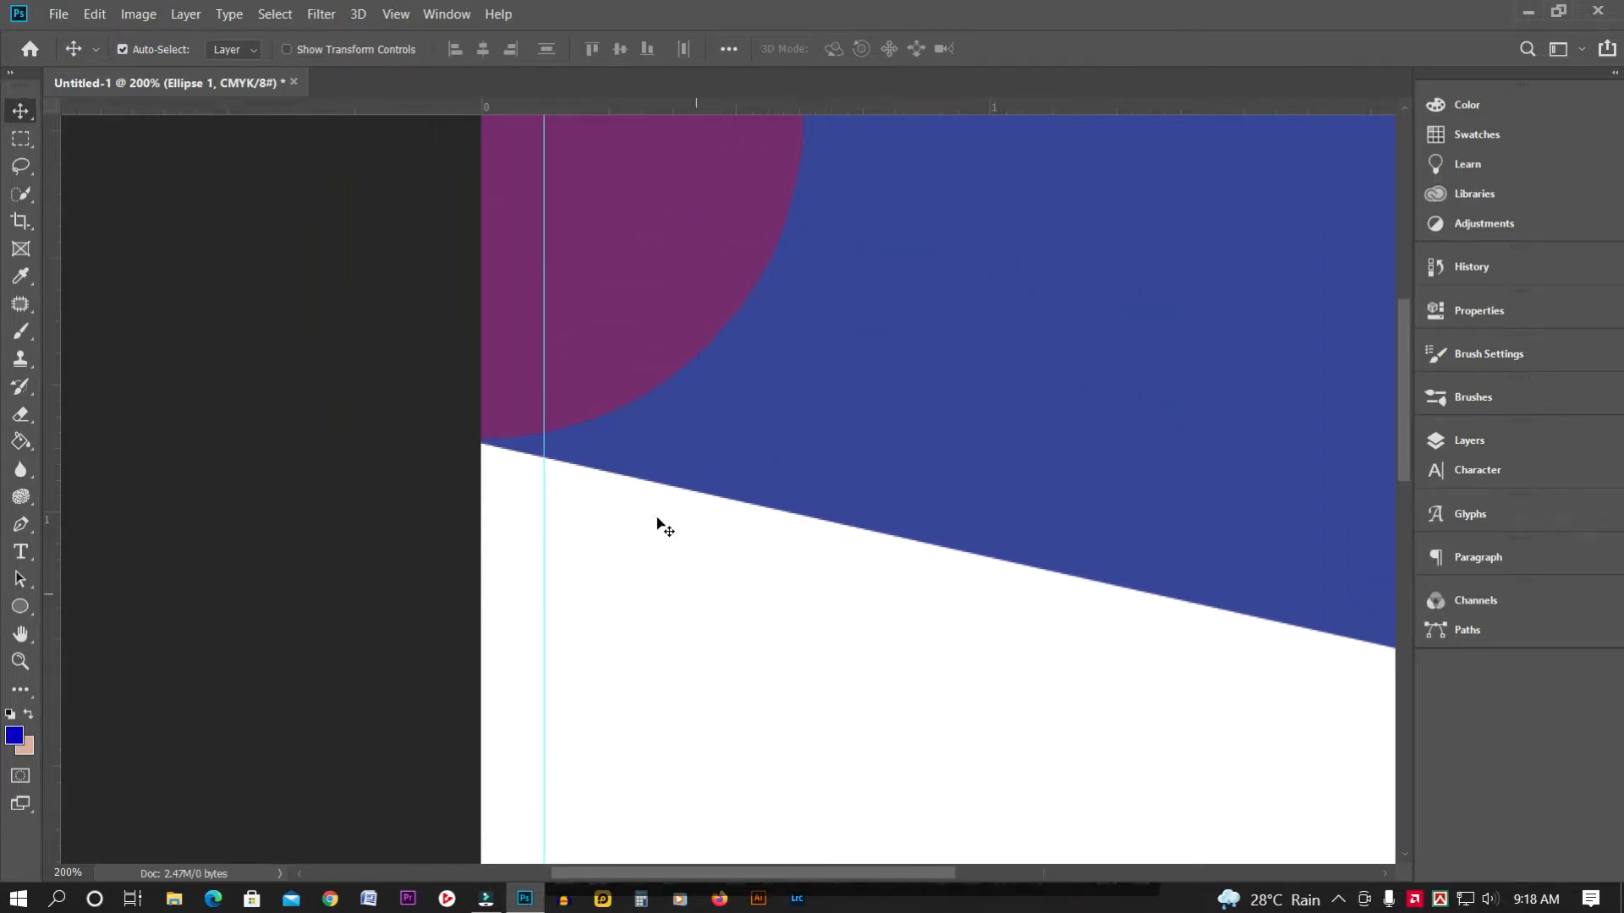
pyautogui.moveTo(601, 318); pyautogui.dragTo(607, 322)
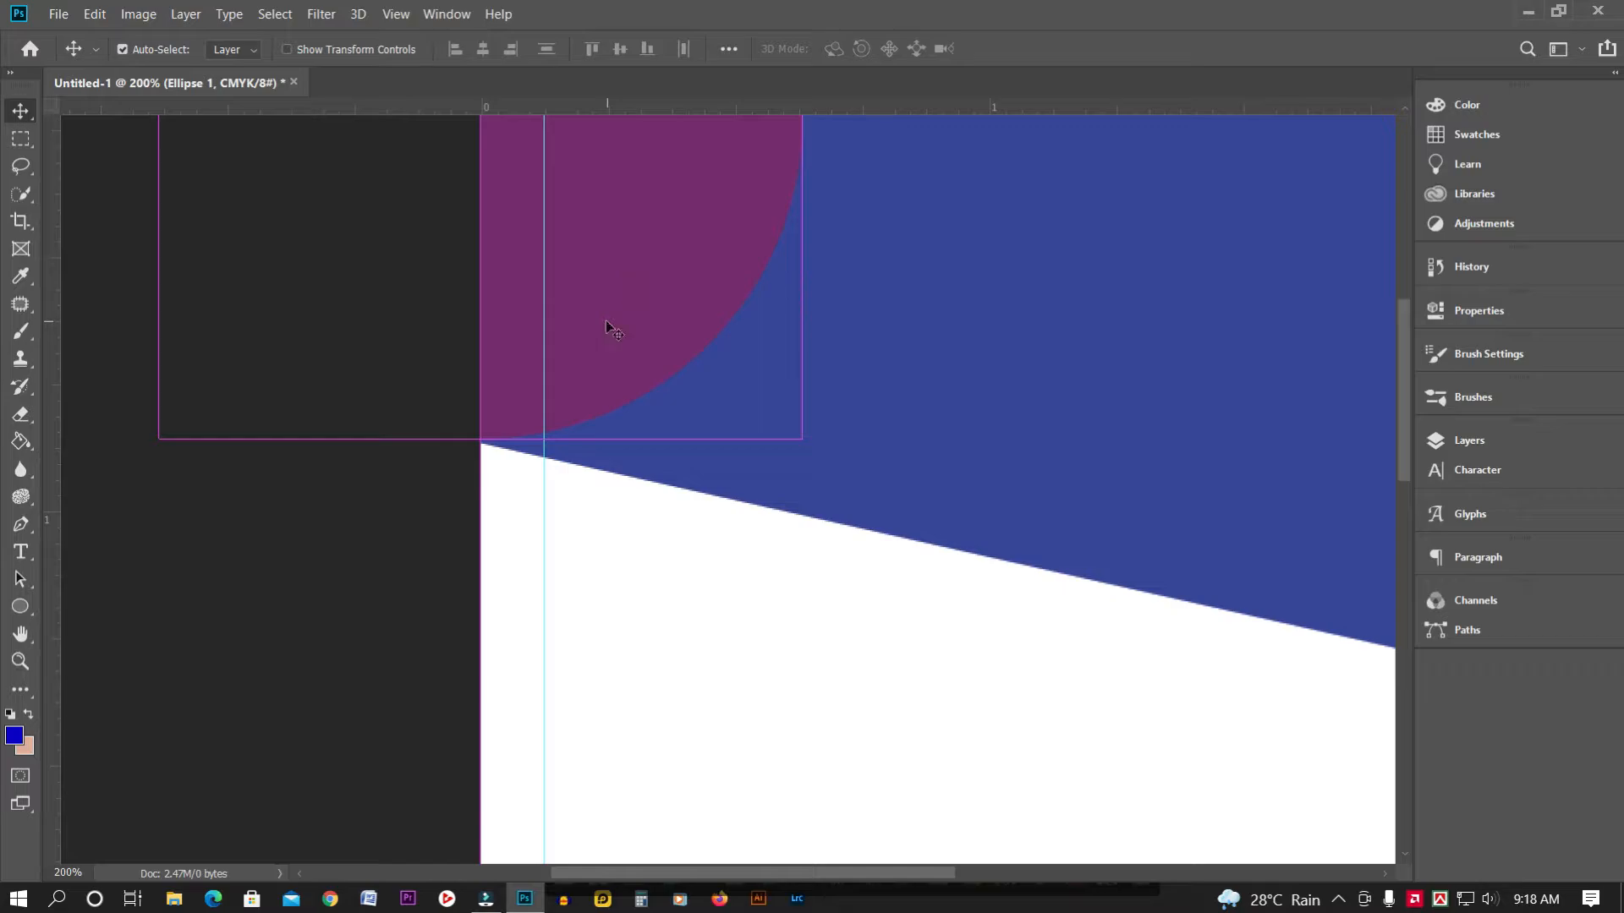
pyautogui.moveTo(1404, 468); pyautogui.dragTo(1407, 396)
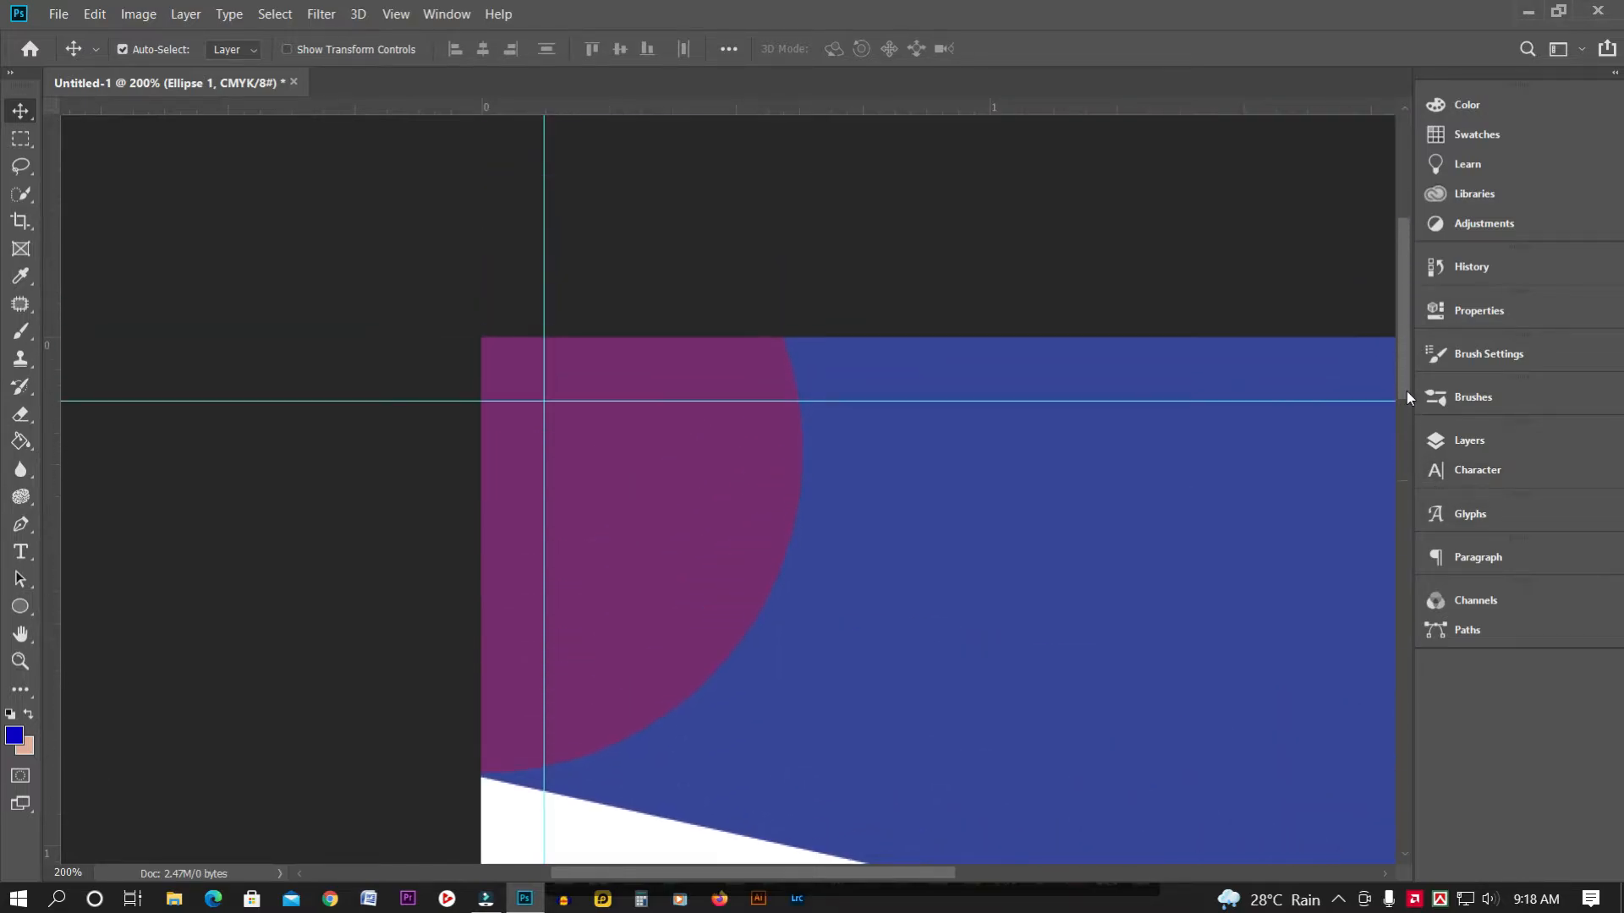
pyautogui.hotkey('ctrl', '-')
pyautogui.hotkey('ctrl', '-')
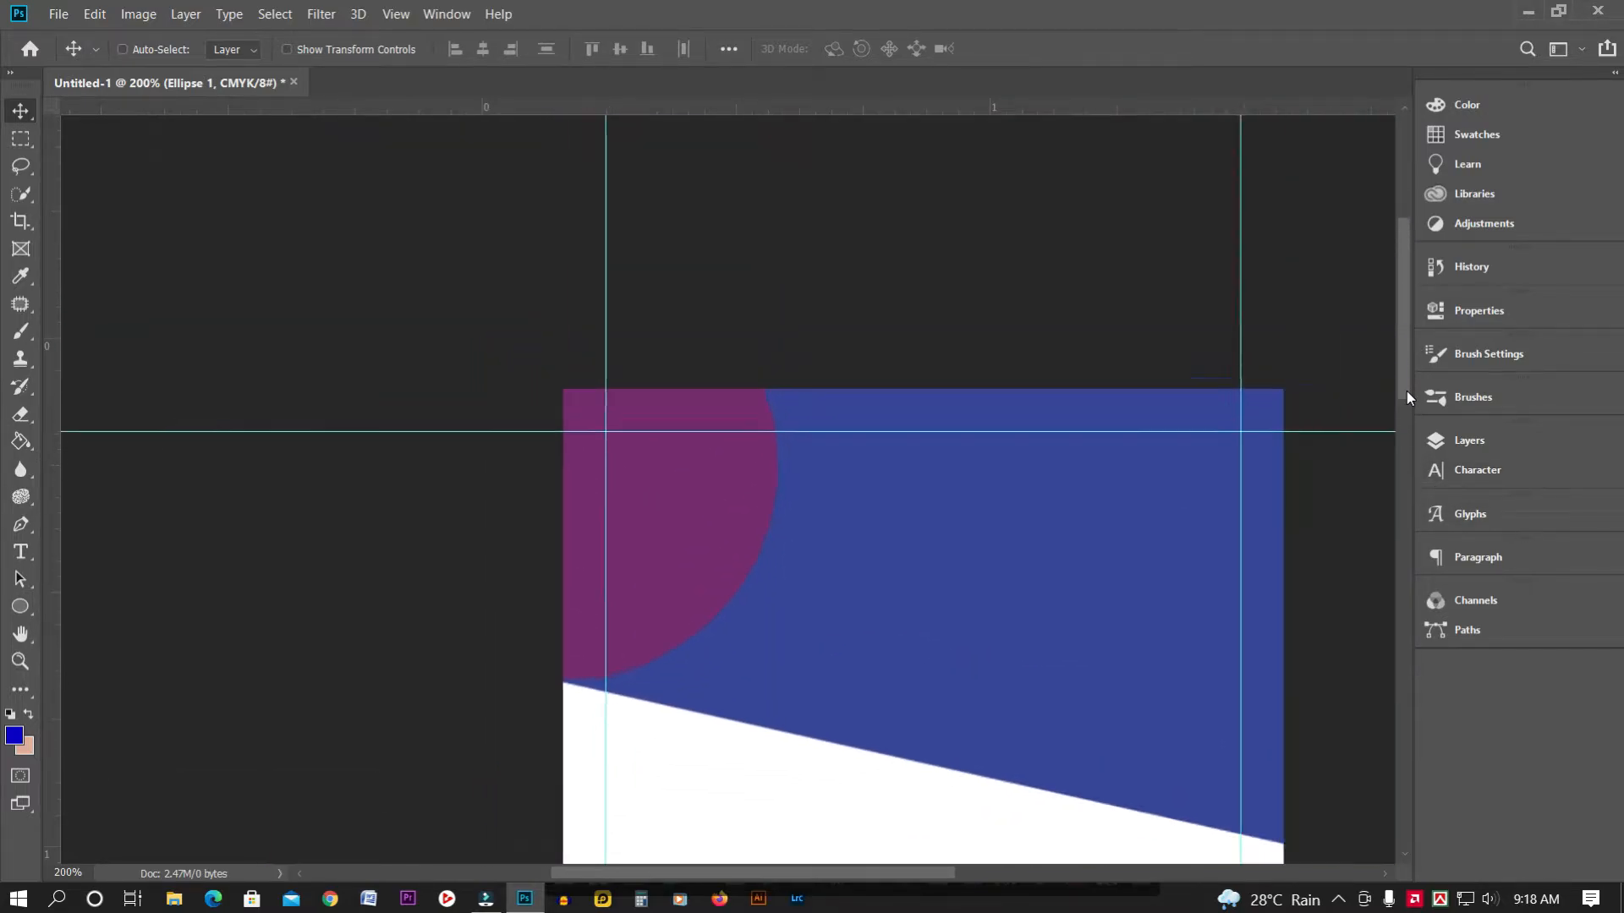
pyautogui.hotkey('ctrl', '-')
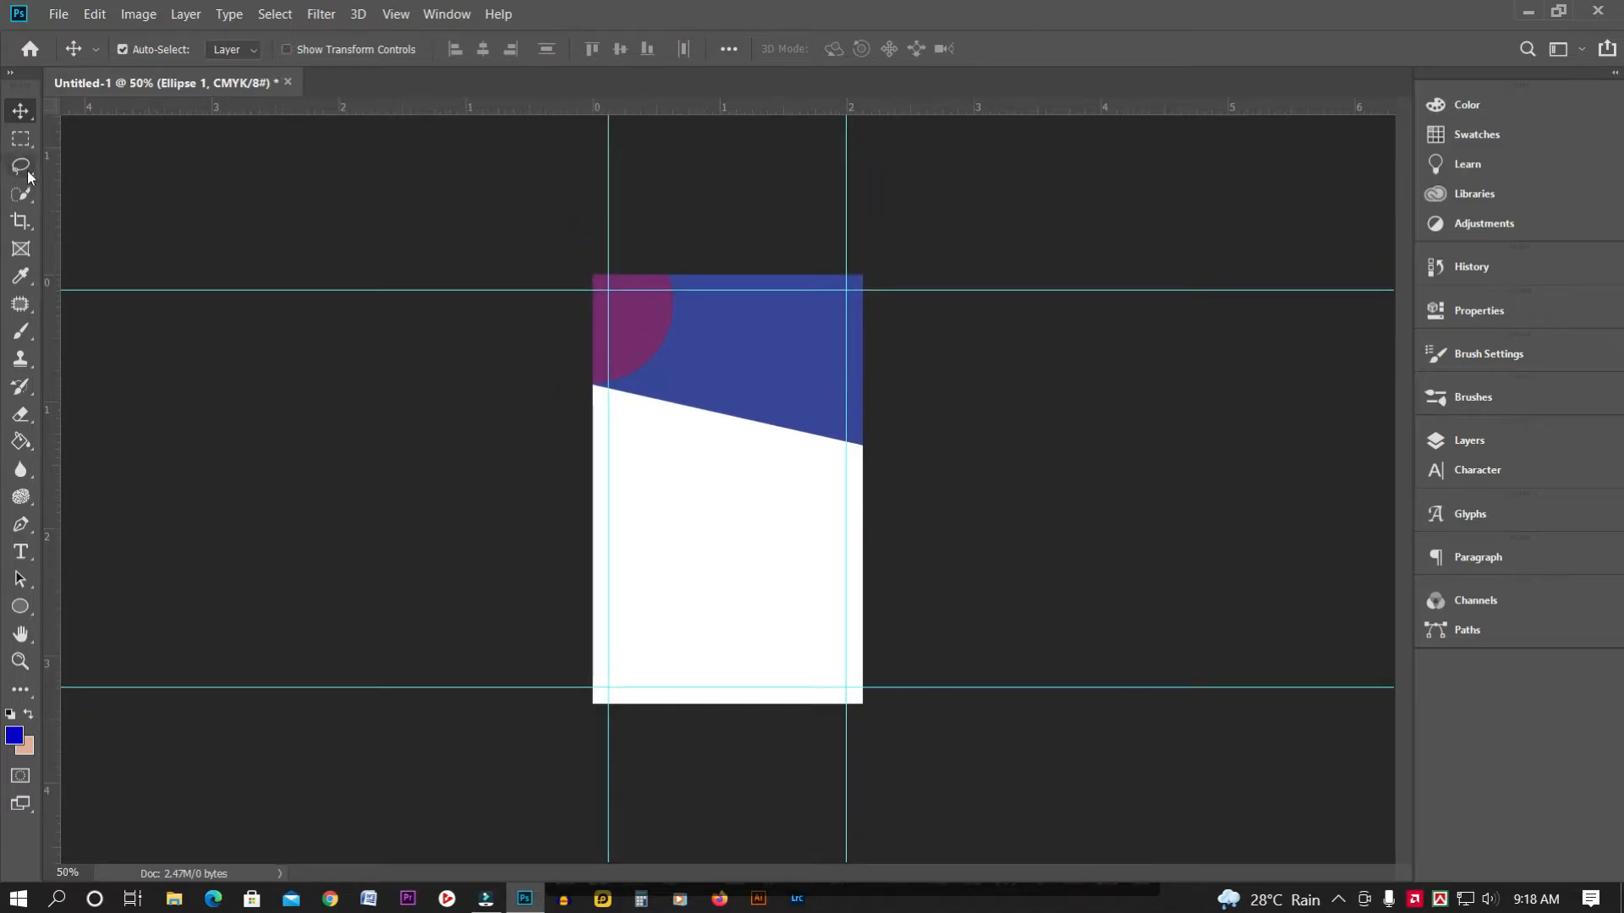
pyautogui.click(14, 141)
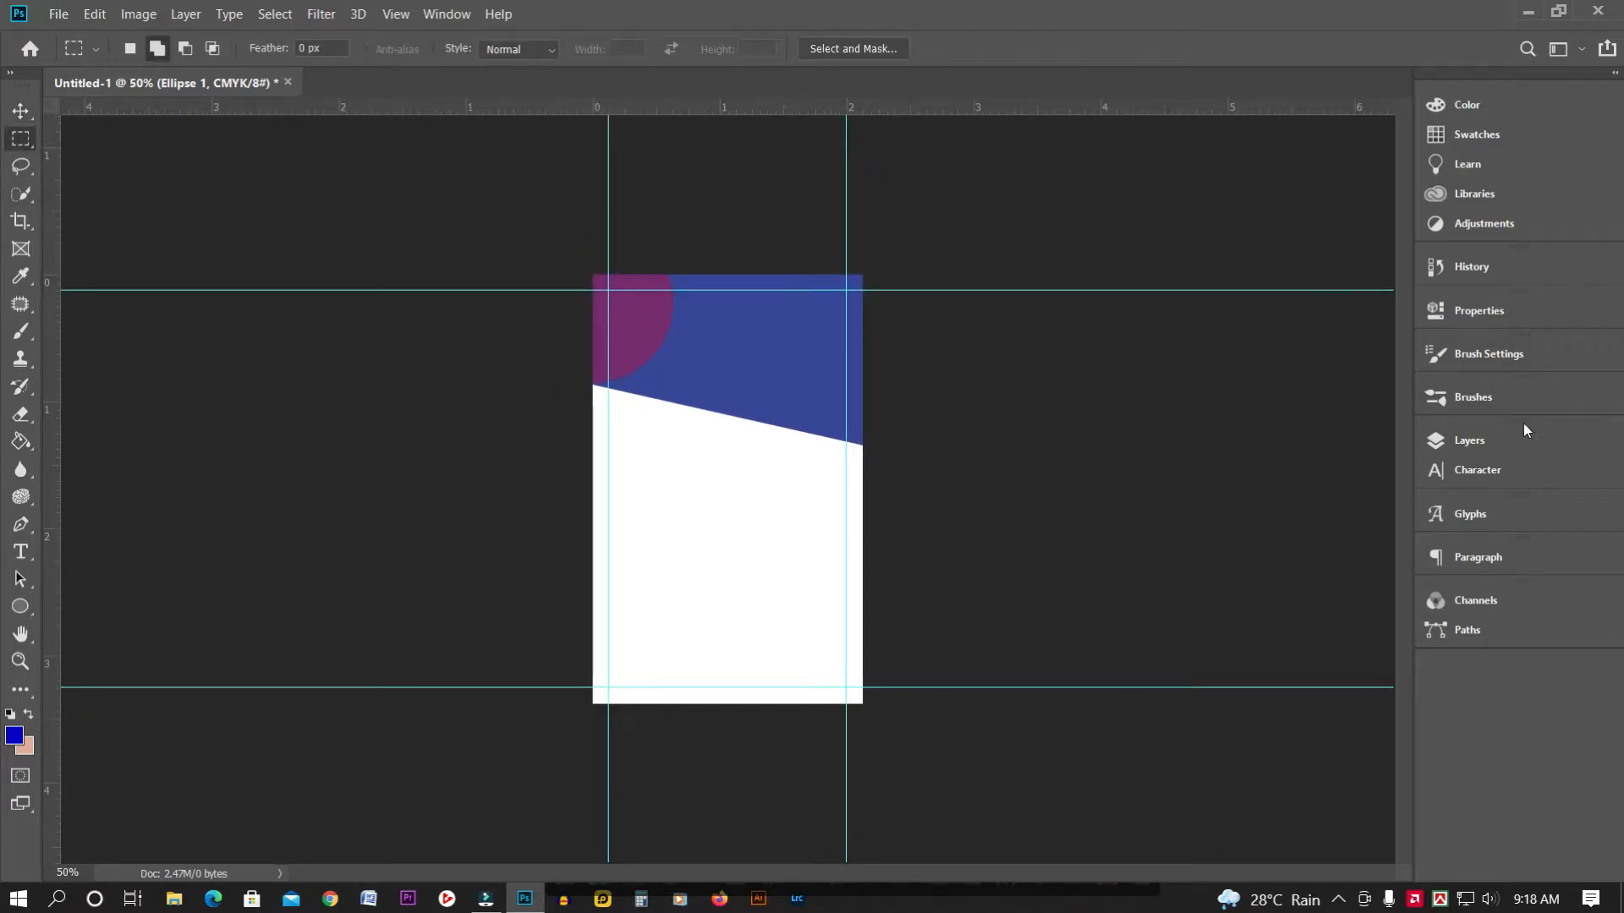
# Duplicate the Rectangle 2 header shape
pyautogui.click(1465, 445)
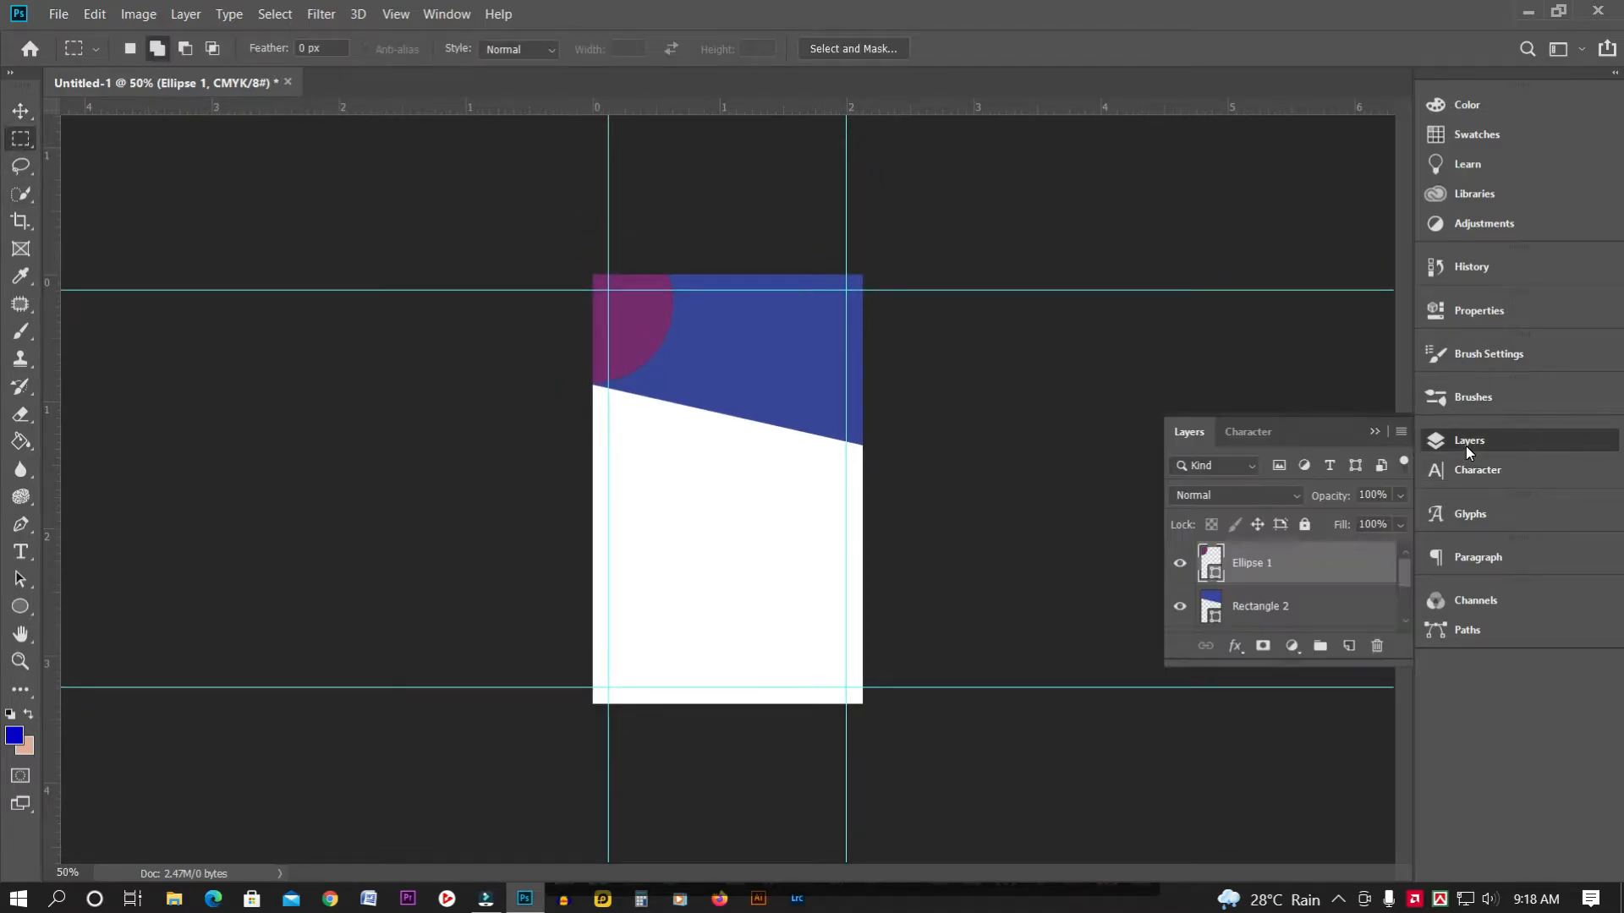
pyautogui.click(1285, 606)
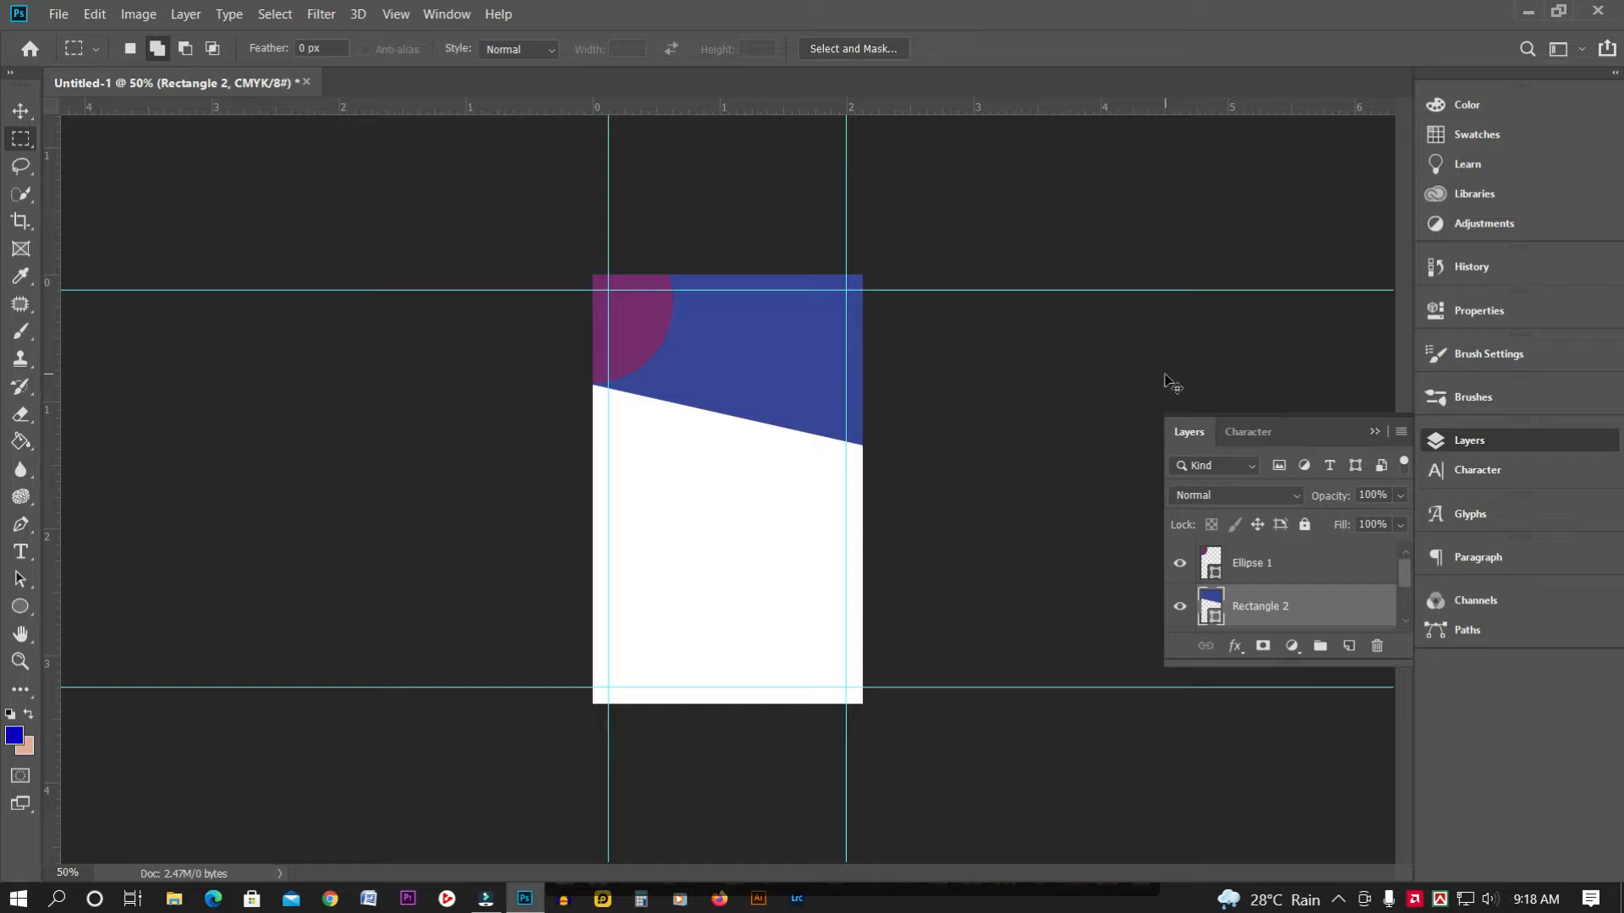
pyautogui.hotkey('ctrl', 'j')
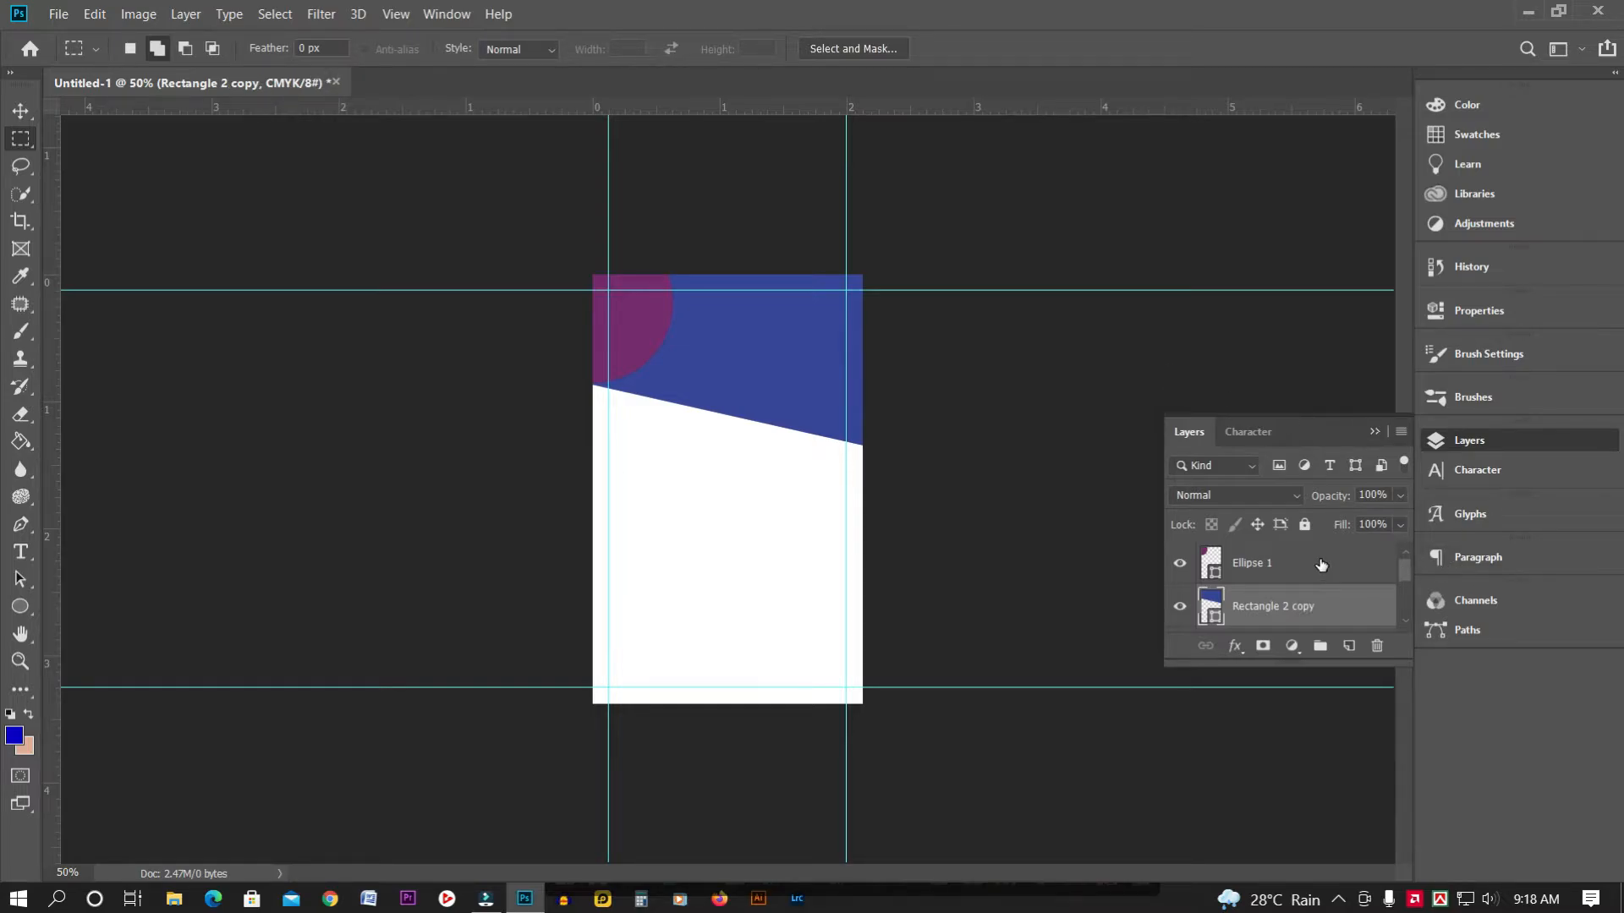
pyautogui.moveTo(1405, 574); pyautogui.dragTo(1405, 564)
# Fill the header copy lime green and shift it down to peek below the header
pyautogui.doubleClick(1212, 613)
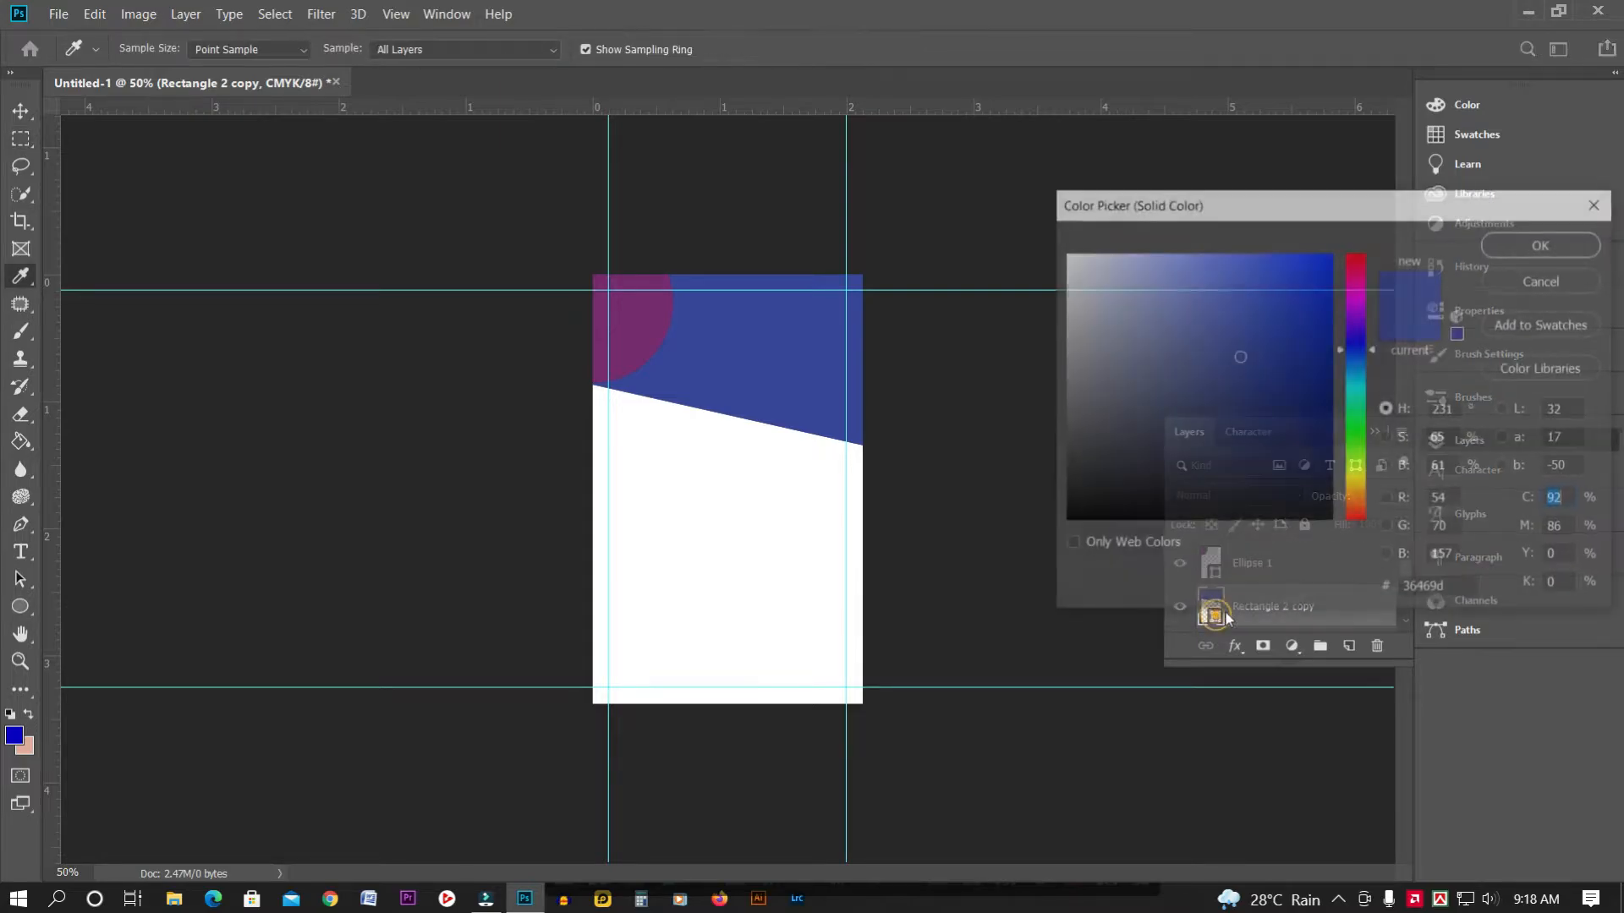
pyautogui.click(1353, 296)
pyautogui.click(1331, 299)
pyautogui.click(1356, 472)
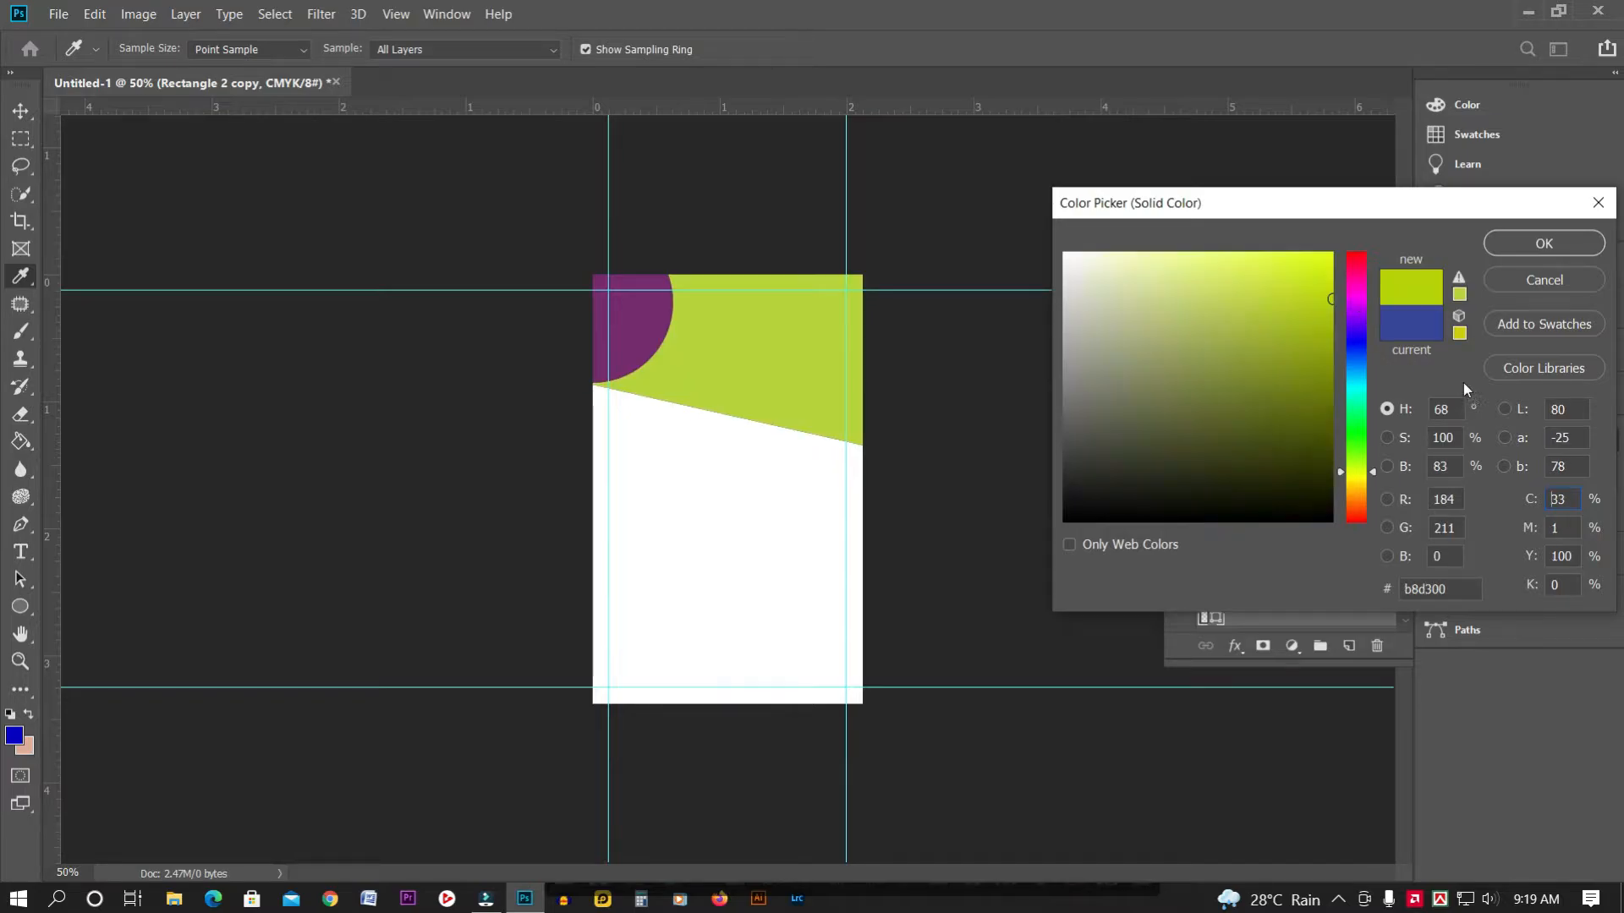
pyautogui.click(1563, 241)
pyautogui.moveTo(1401, 575); pyautogui.dragTo(1407, 585)
pyautogui.moveTo(1243, 565); pyautogui.dragTo(1287, 599)
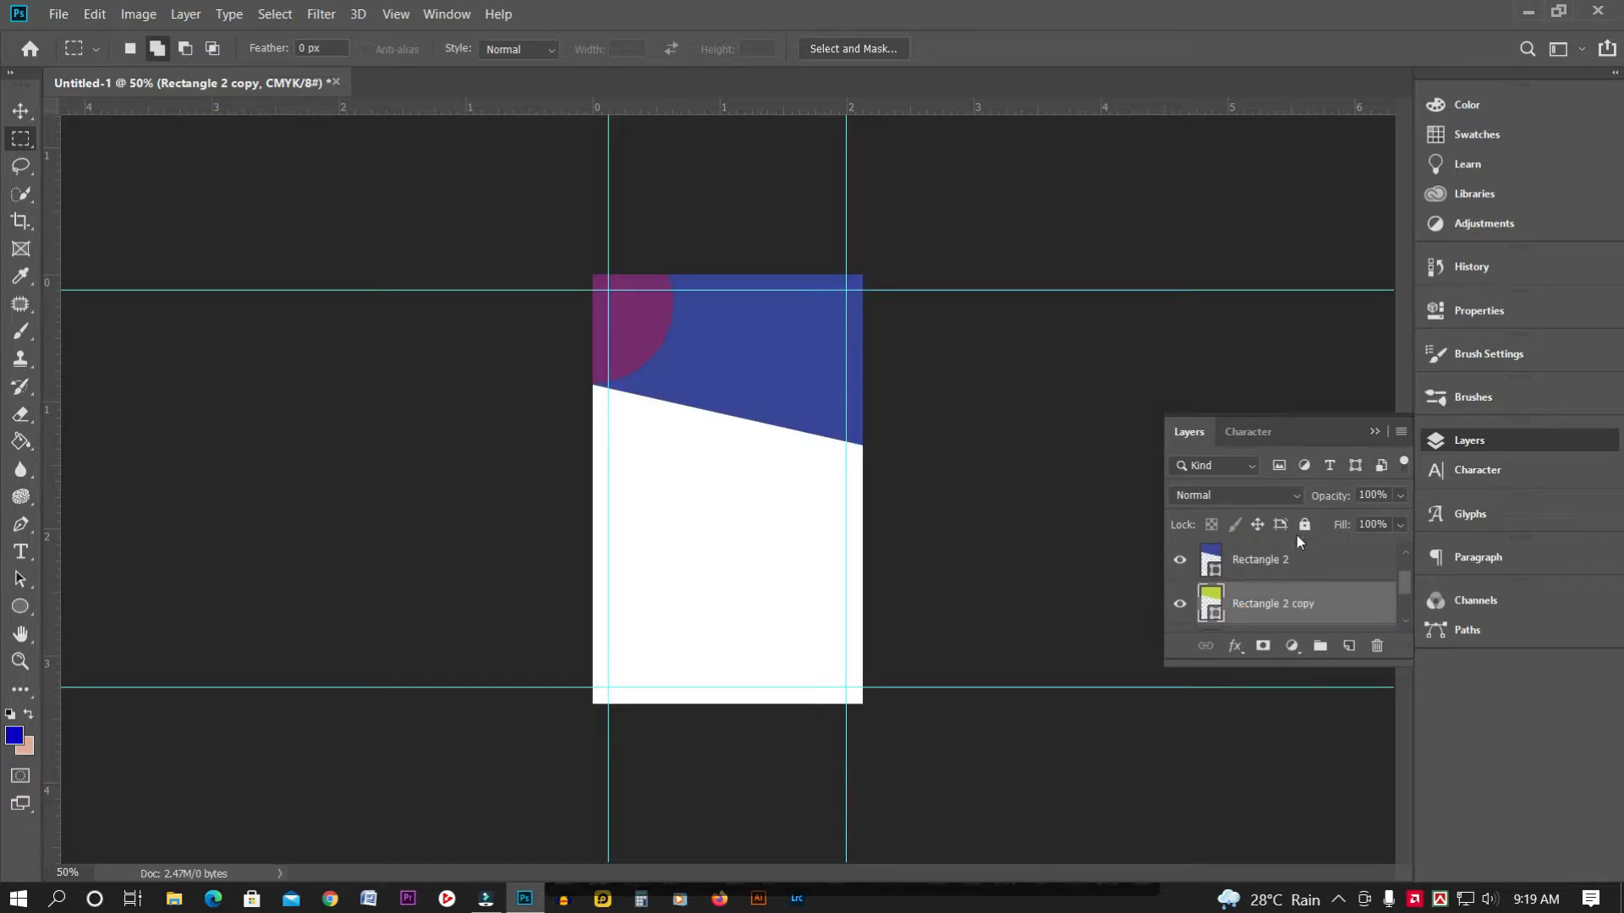
pyautogui.press('v')
pyautogui.hotkey('shift', 'Down')
pyautogui.hotkey('shift', 'Down')
pyautogui.hotkey('shift', 'Down')
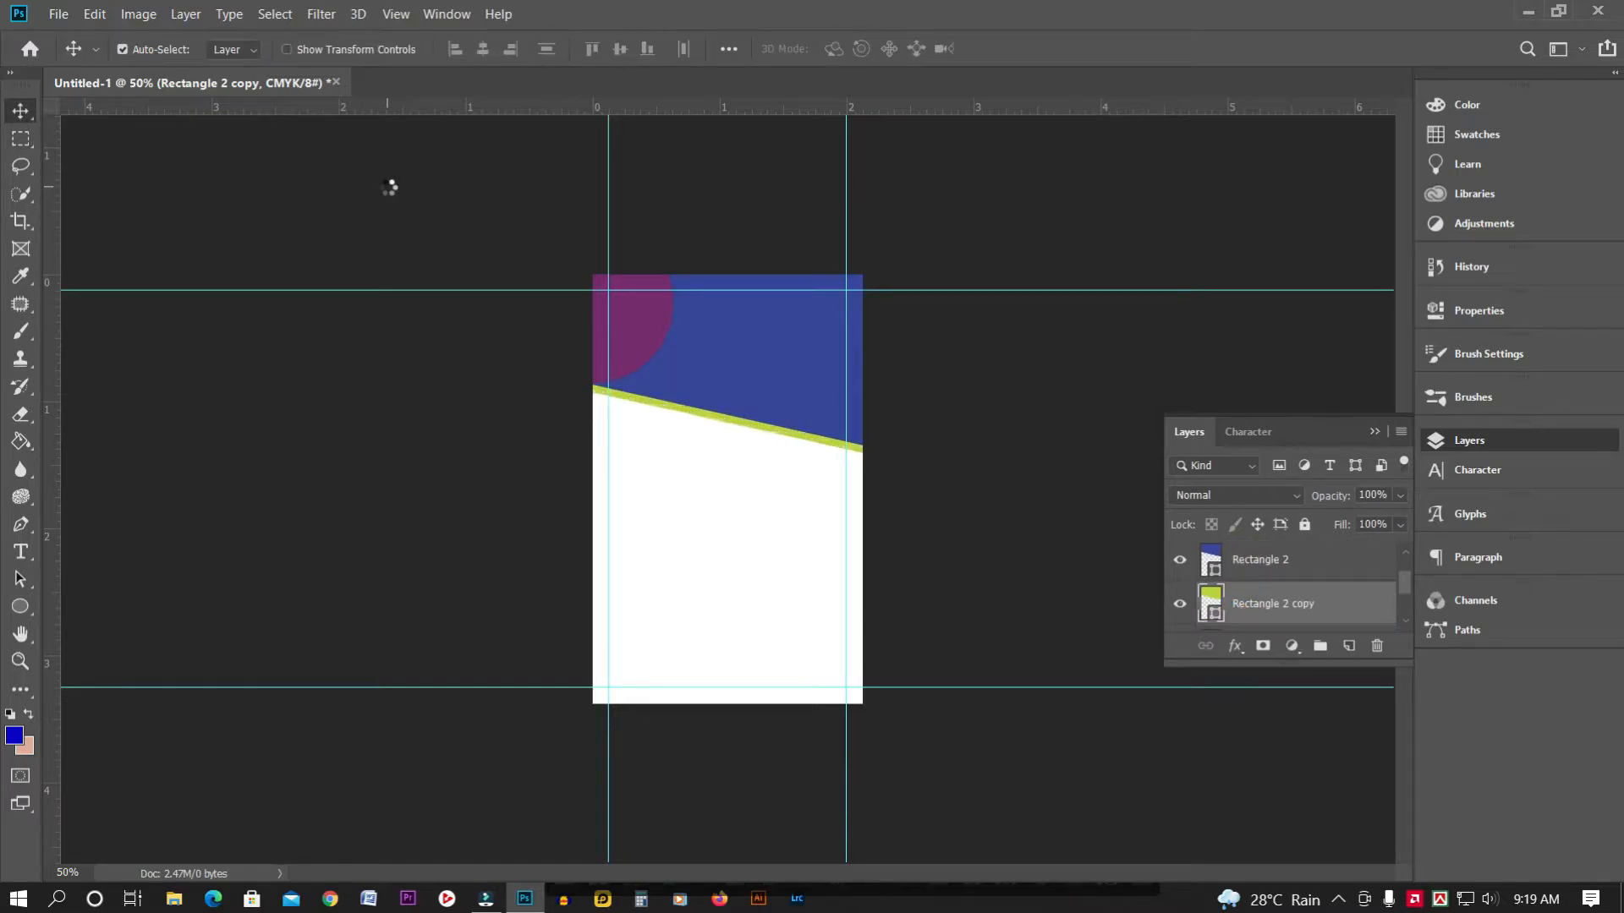
pyautogui.press('Up')
pyautogui.press('Up')
pyautogui.press('Up')
pyautogui.press('Up')
pyautogui.press('Up')
pyautogui.press('Up')
pyautogui.press('Up')
pyautogui.press('Up')
pyautogui.press('Up')
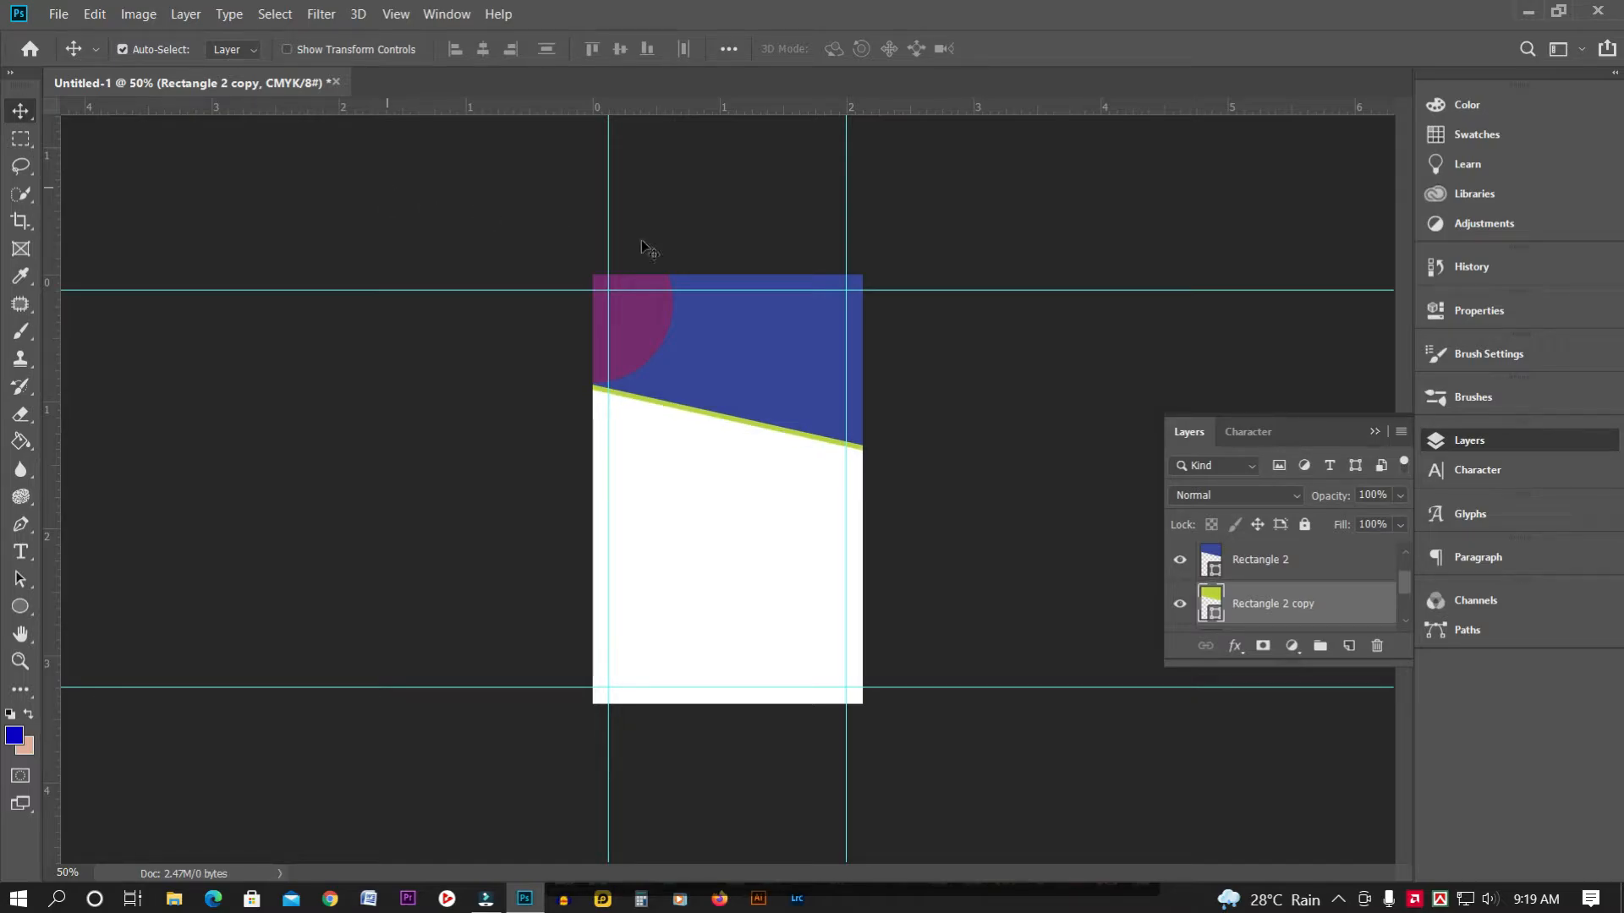
# Recolour the strip with the circle's purple sampled by eyedropper and inspect it
pyautogui.doubleClick(1212, 605)
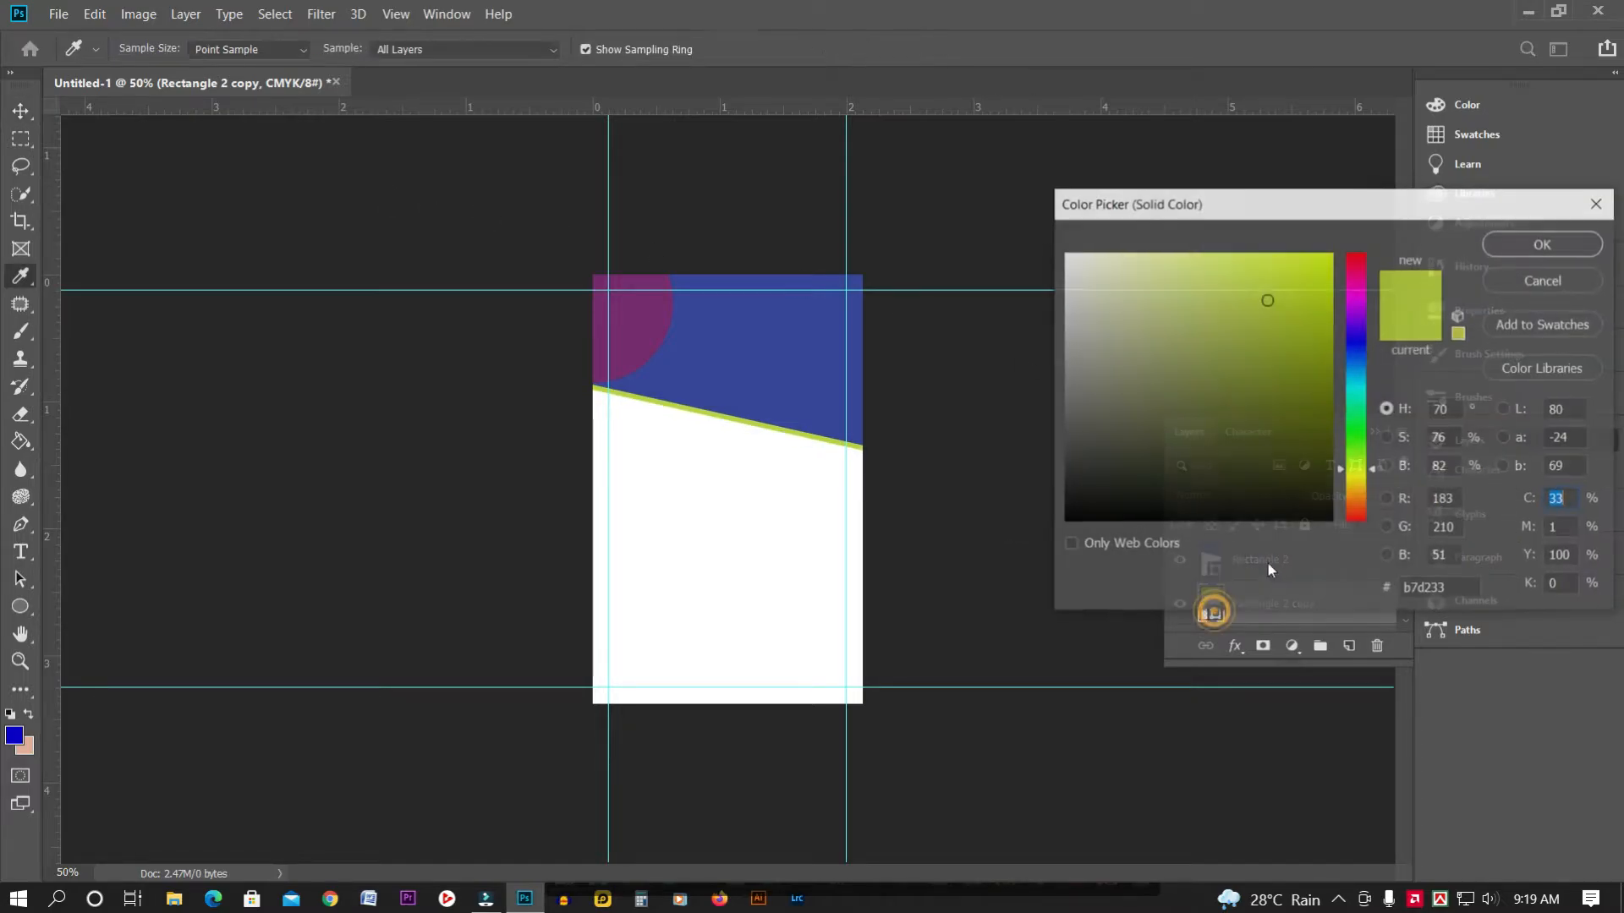
pyautogui.click(628, 316)
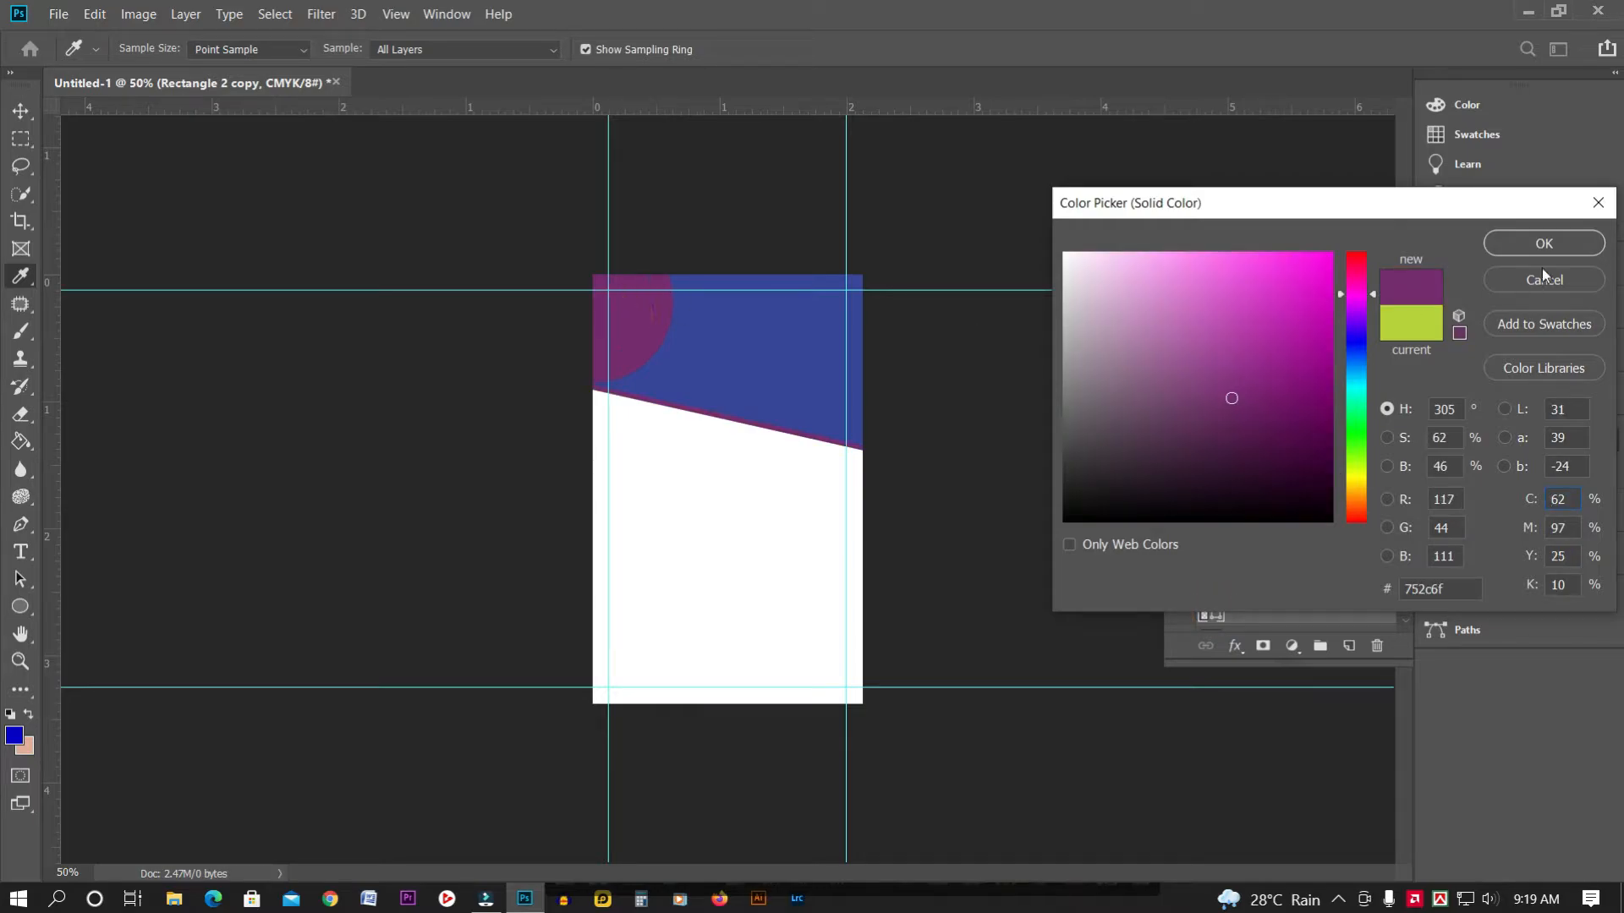
pyautogui.click(1544, 242)
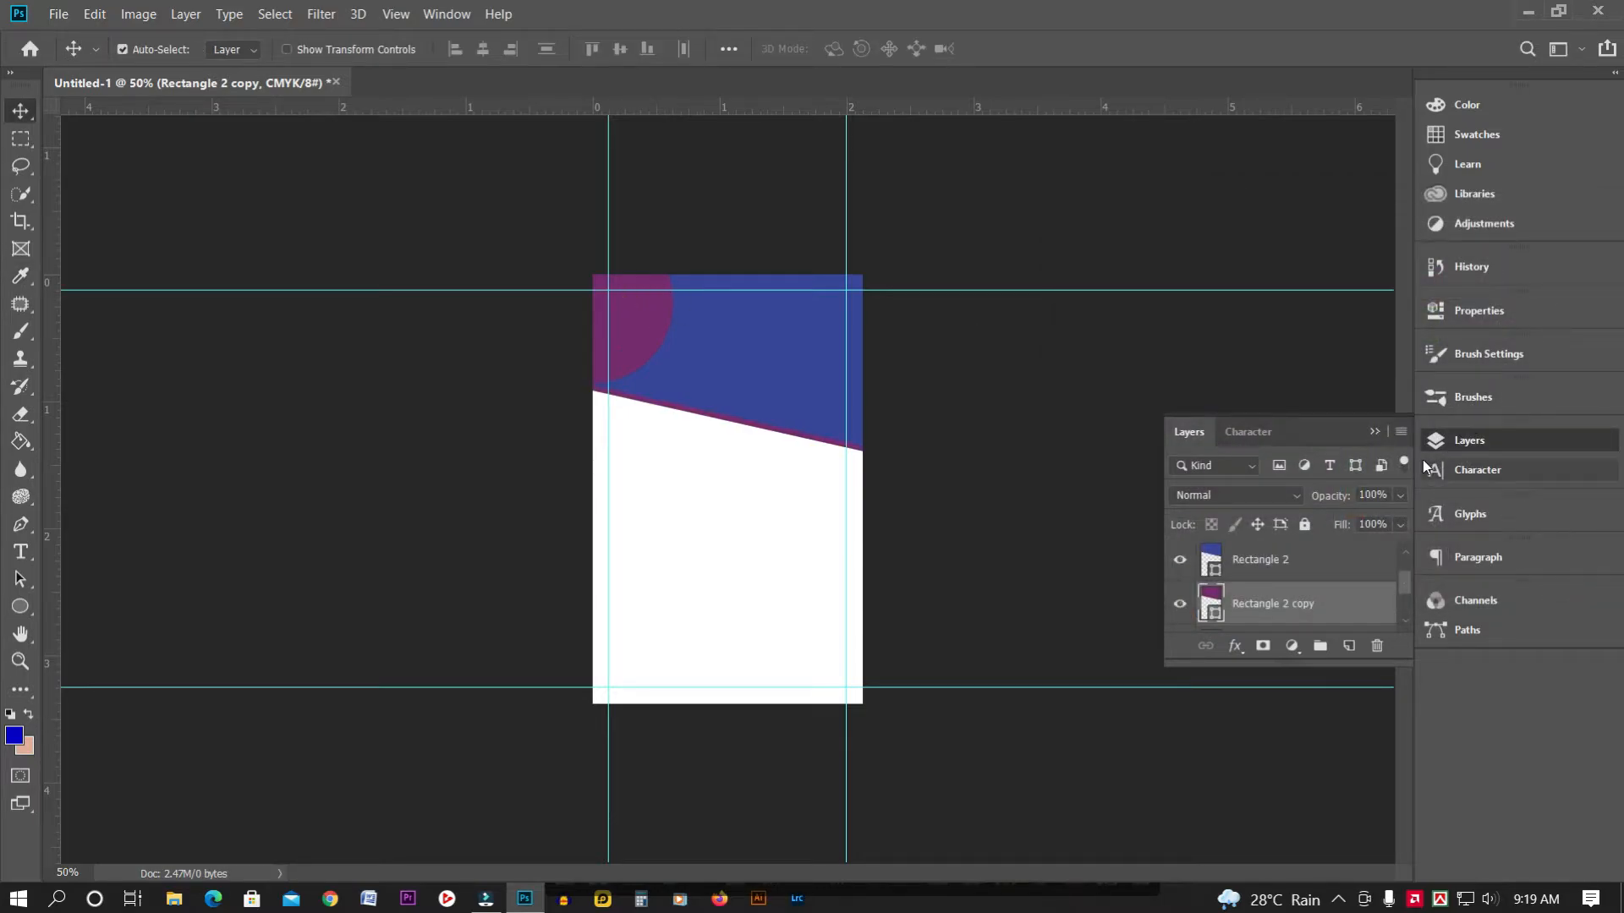
pyautogui.click(20, 138)
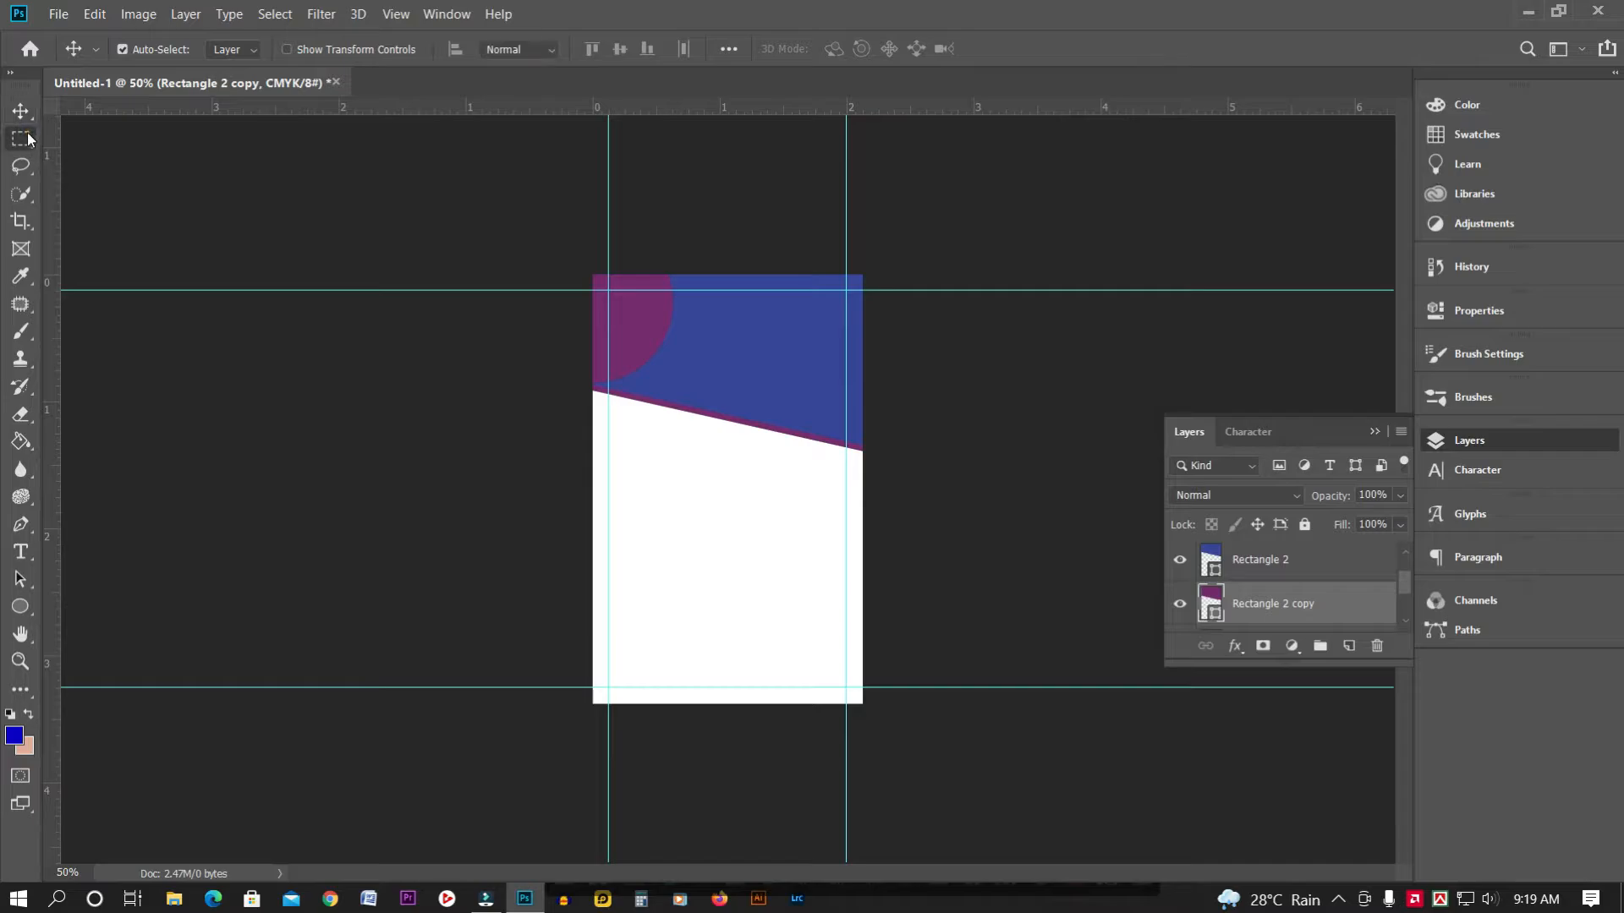
pyautogui.click(1373, 433)
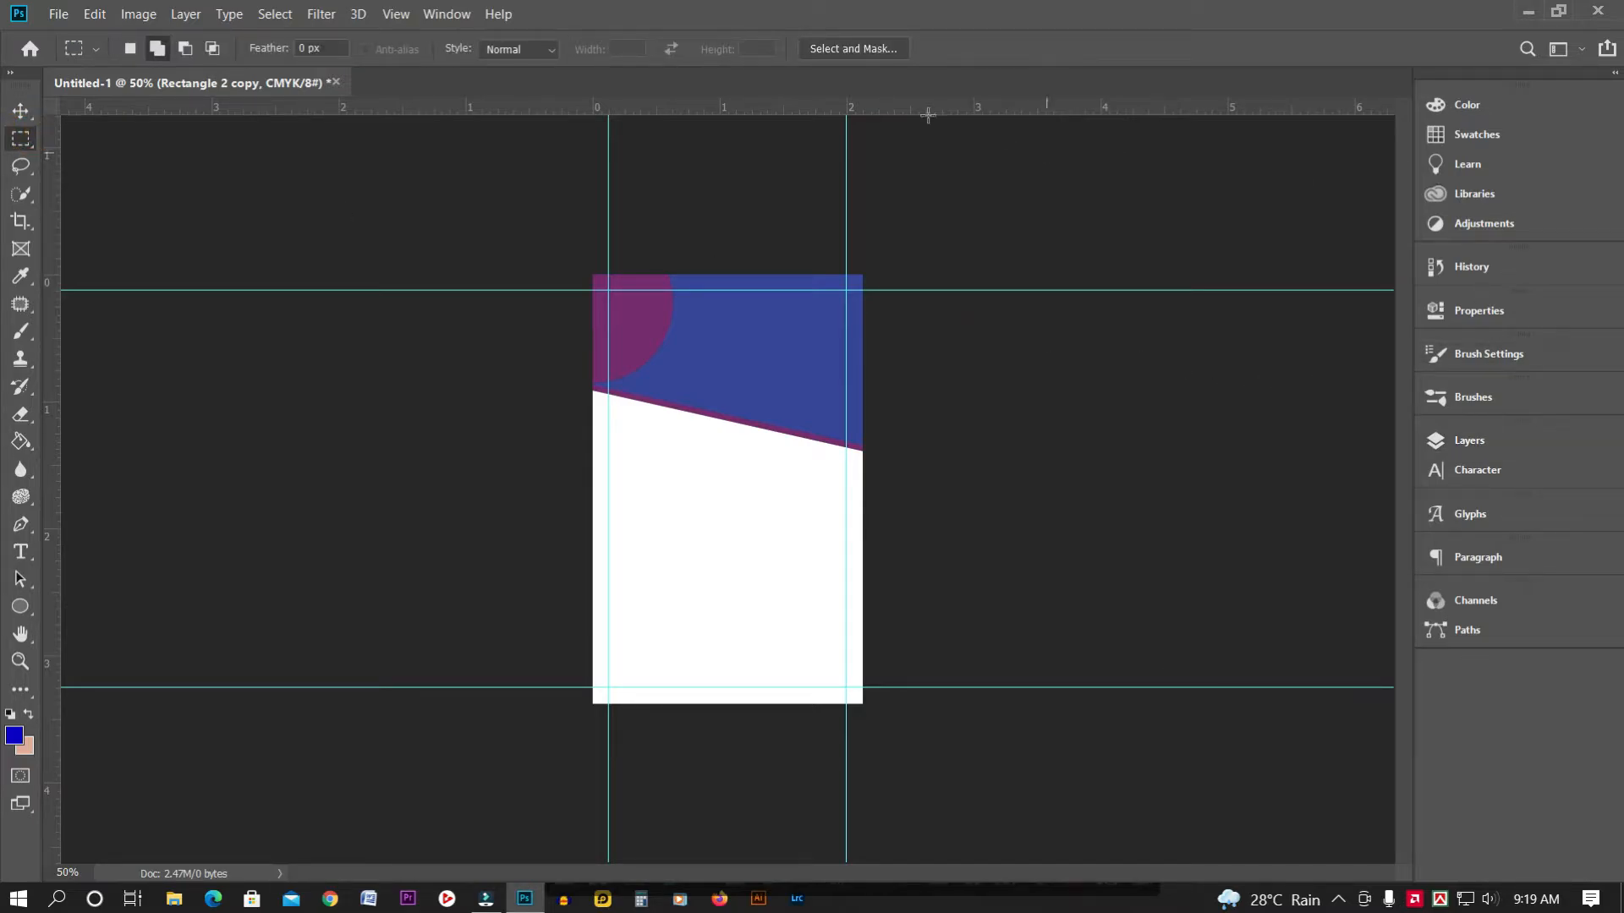
pyautogui.click(20, 108)
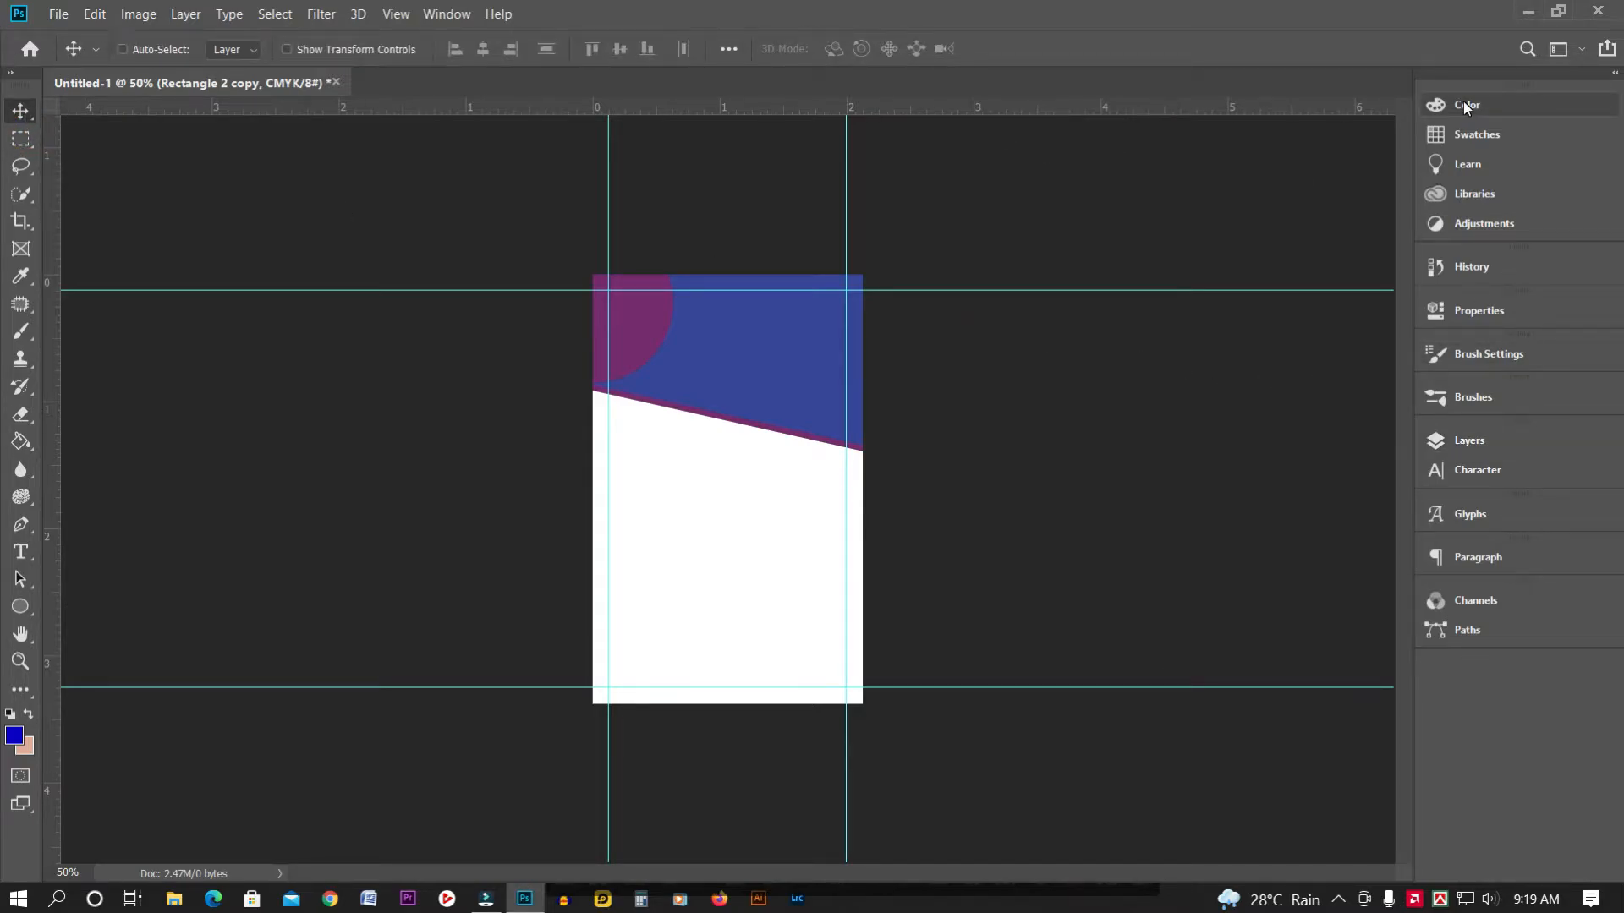
pyautogui.hotkey('ctrl', '+')
pyautogui.hotkey('ctrl', '+')
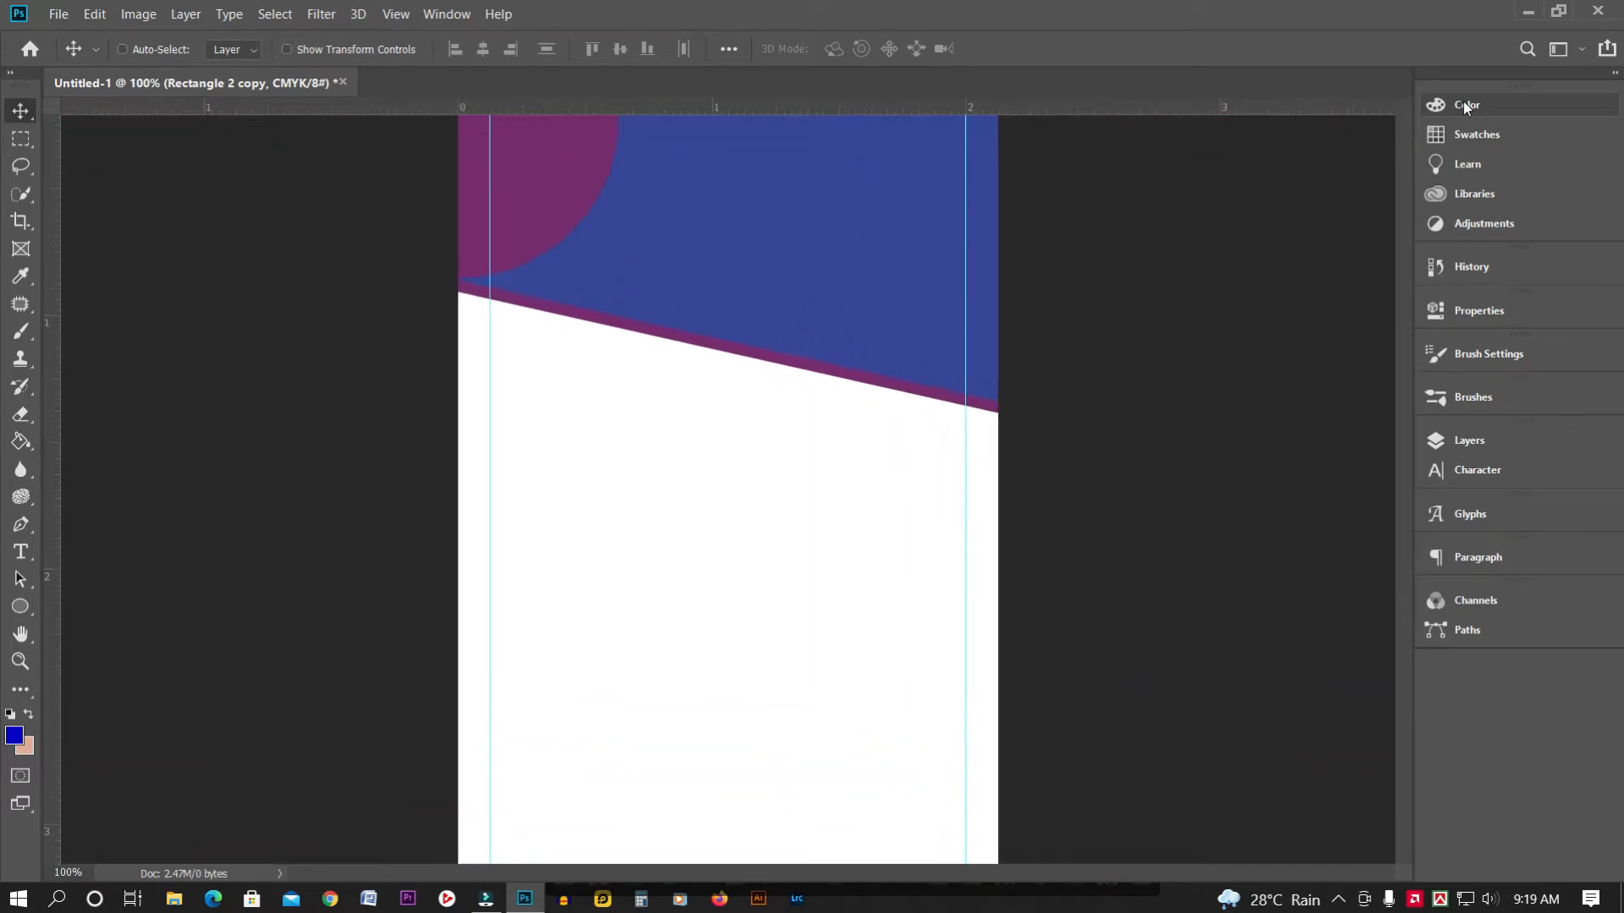
pyautogui.hotkey('ctrl', '-')
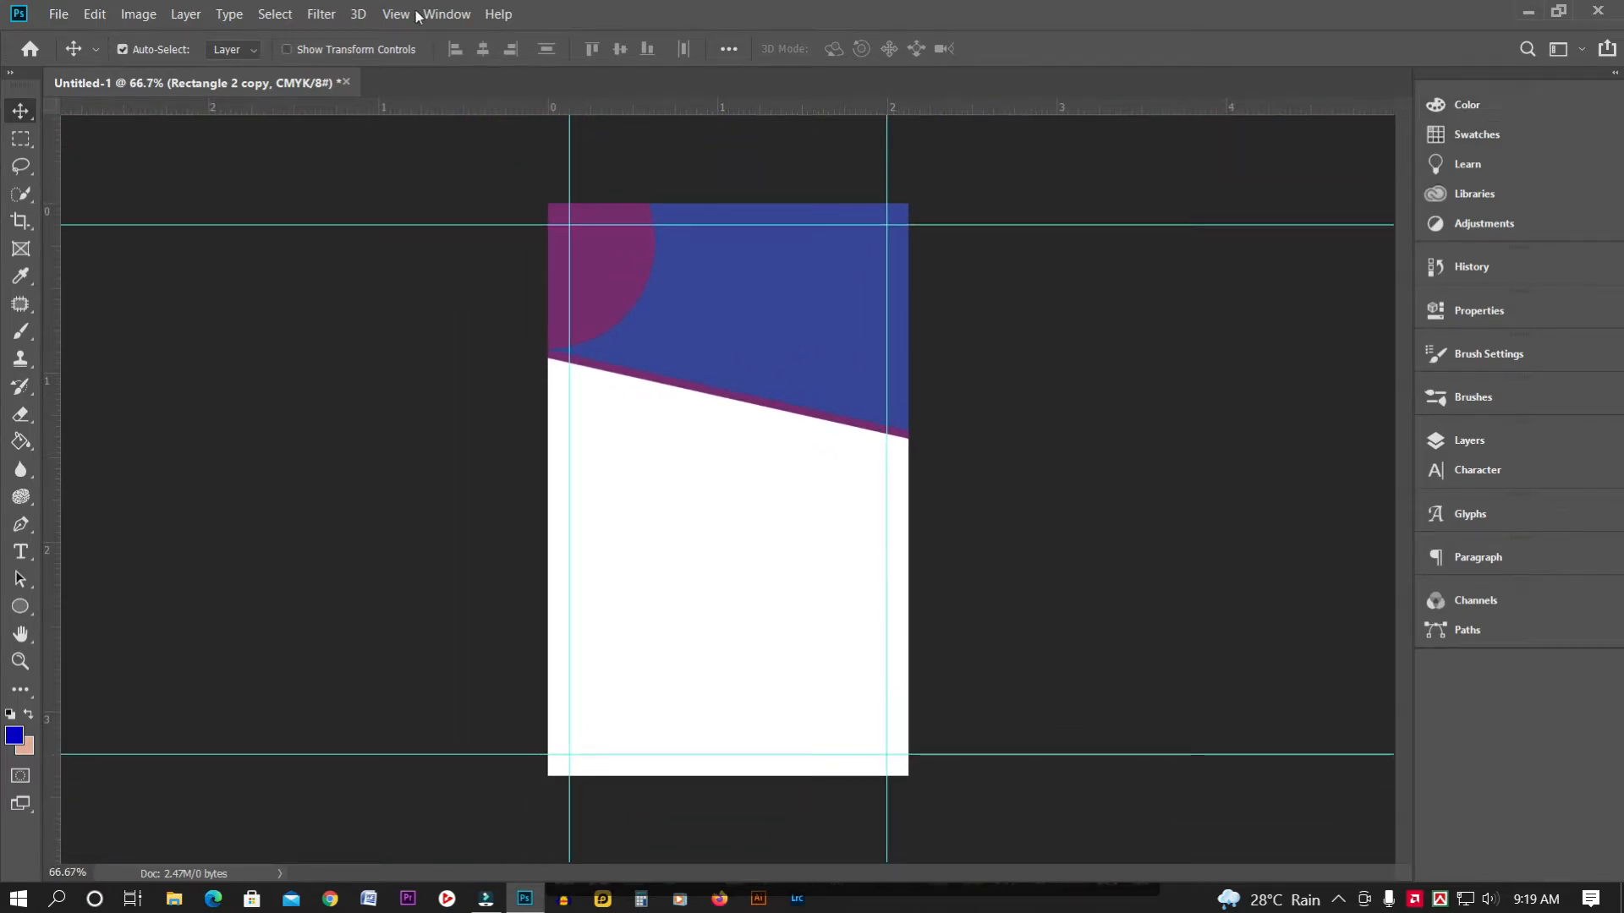
pyautogui.hotkey('ctrl', '+')
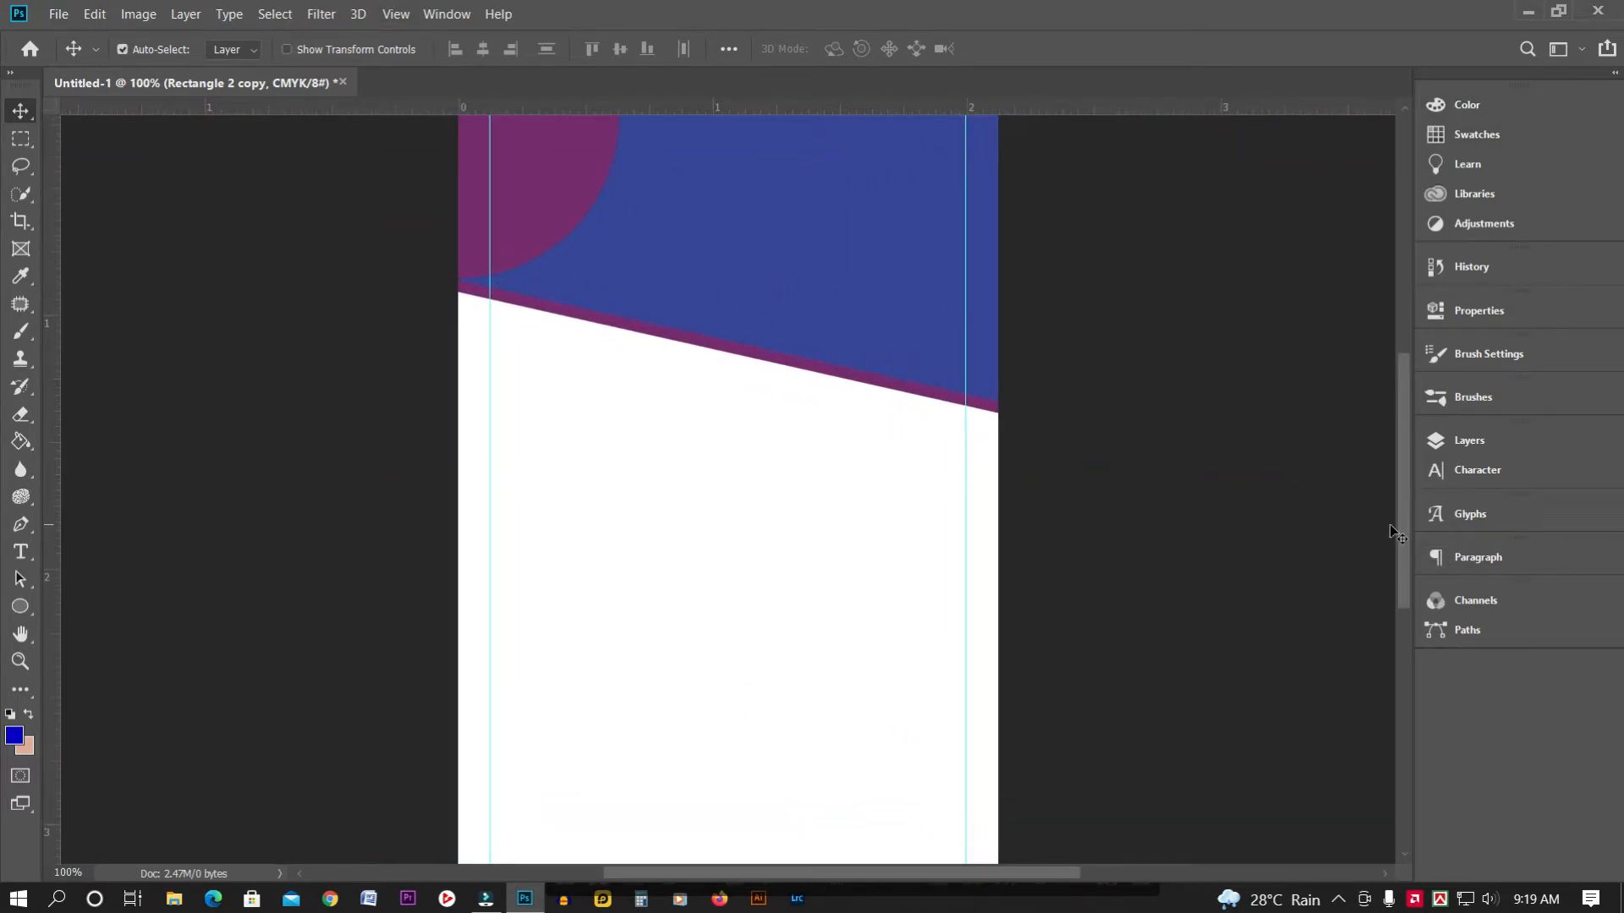
pyautogui.moveTo(1402, 531); pyautogui.dragTo(1398, 470)
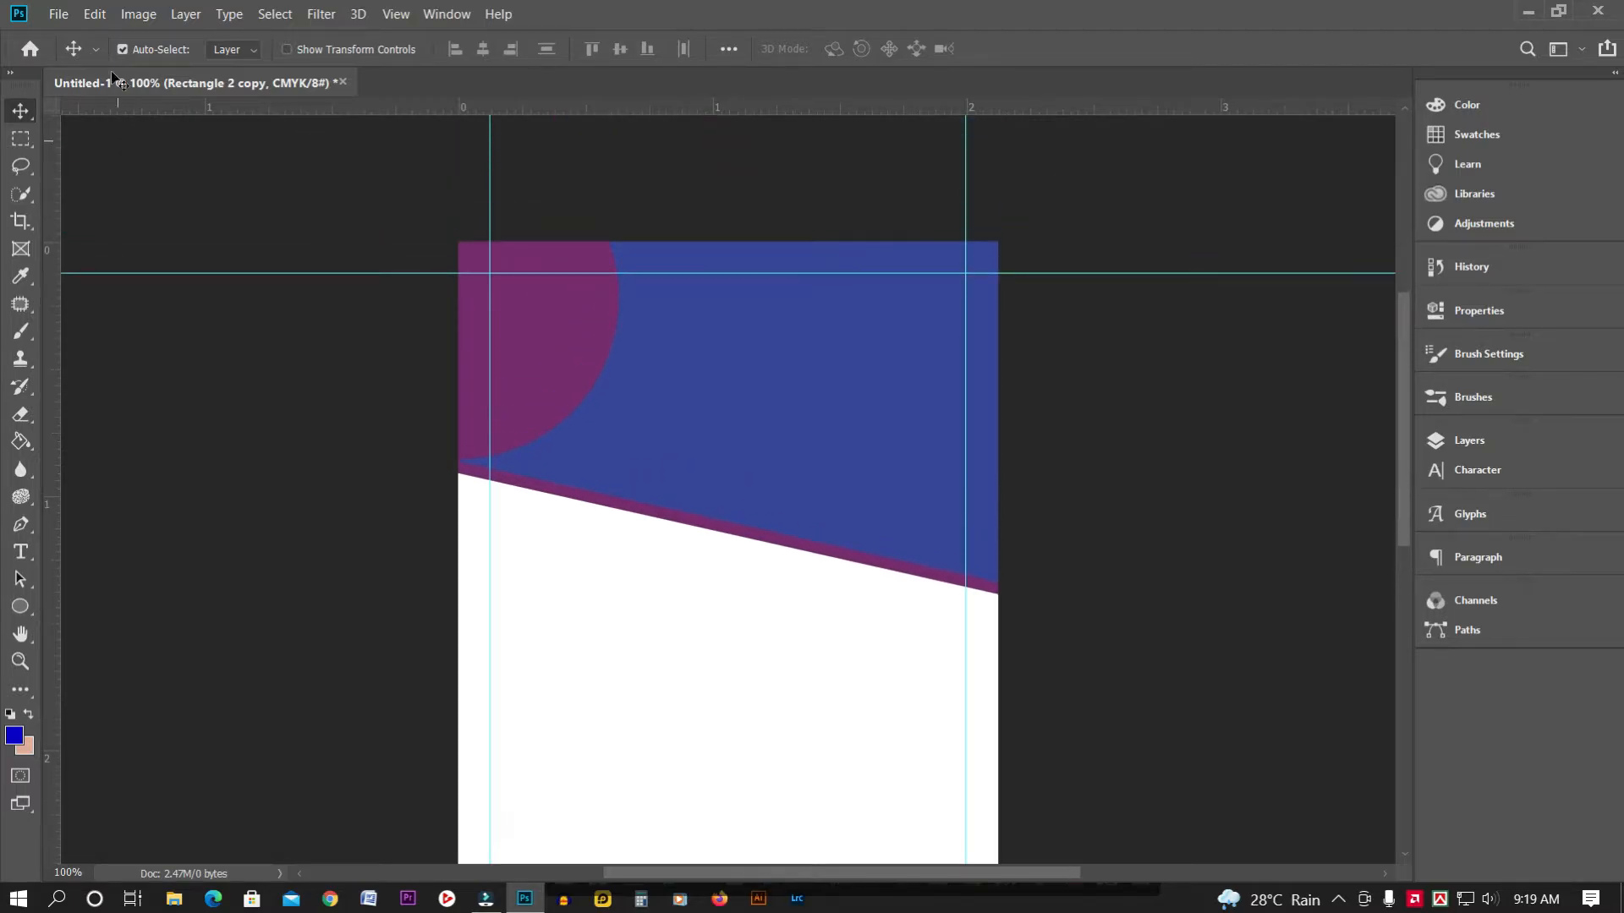
# Open the logo image 1.png from the Desktop
pyautogui.click(57, 14)
pyautogui.click(84, 52)
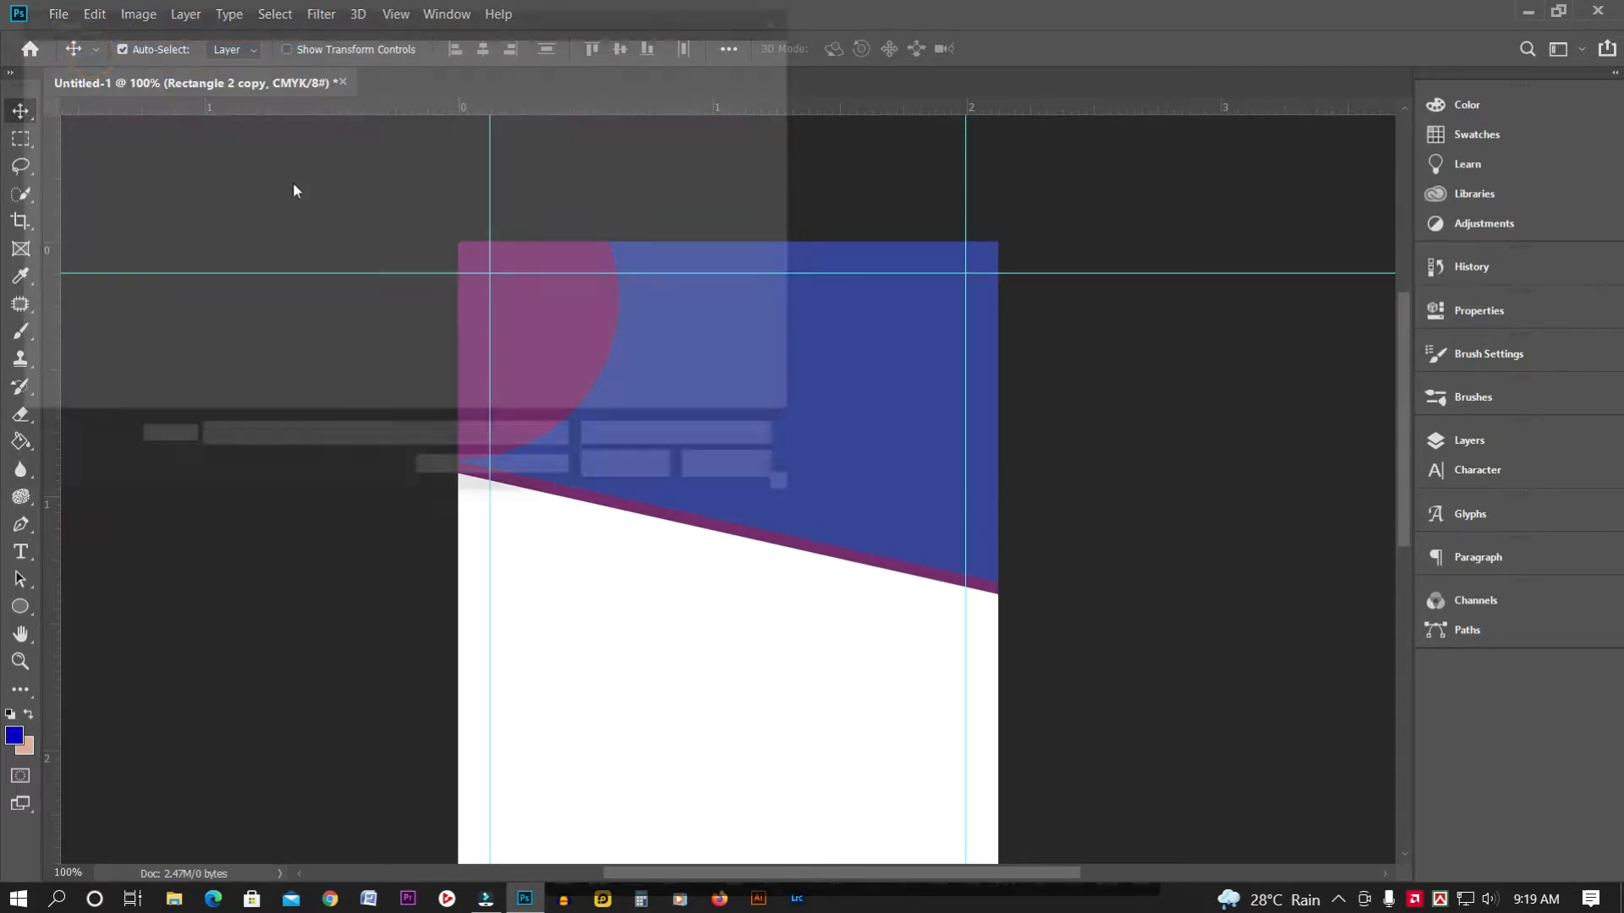
pyautogui.click(68, 123)
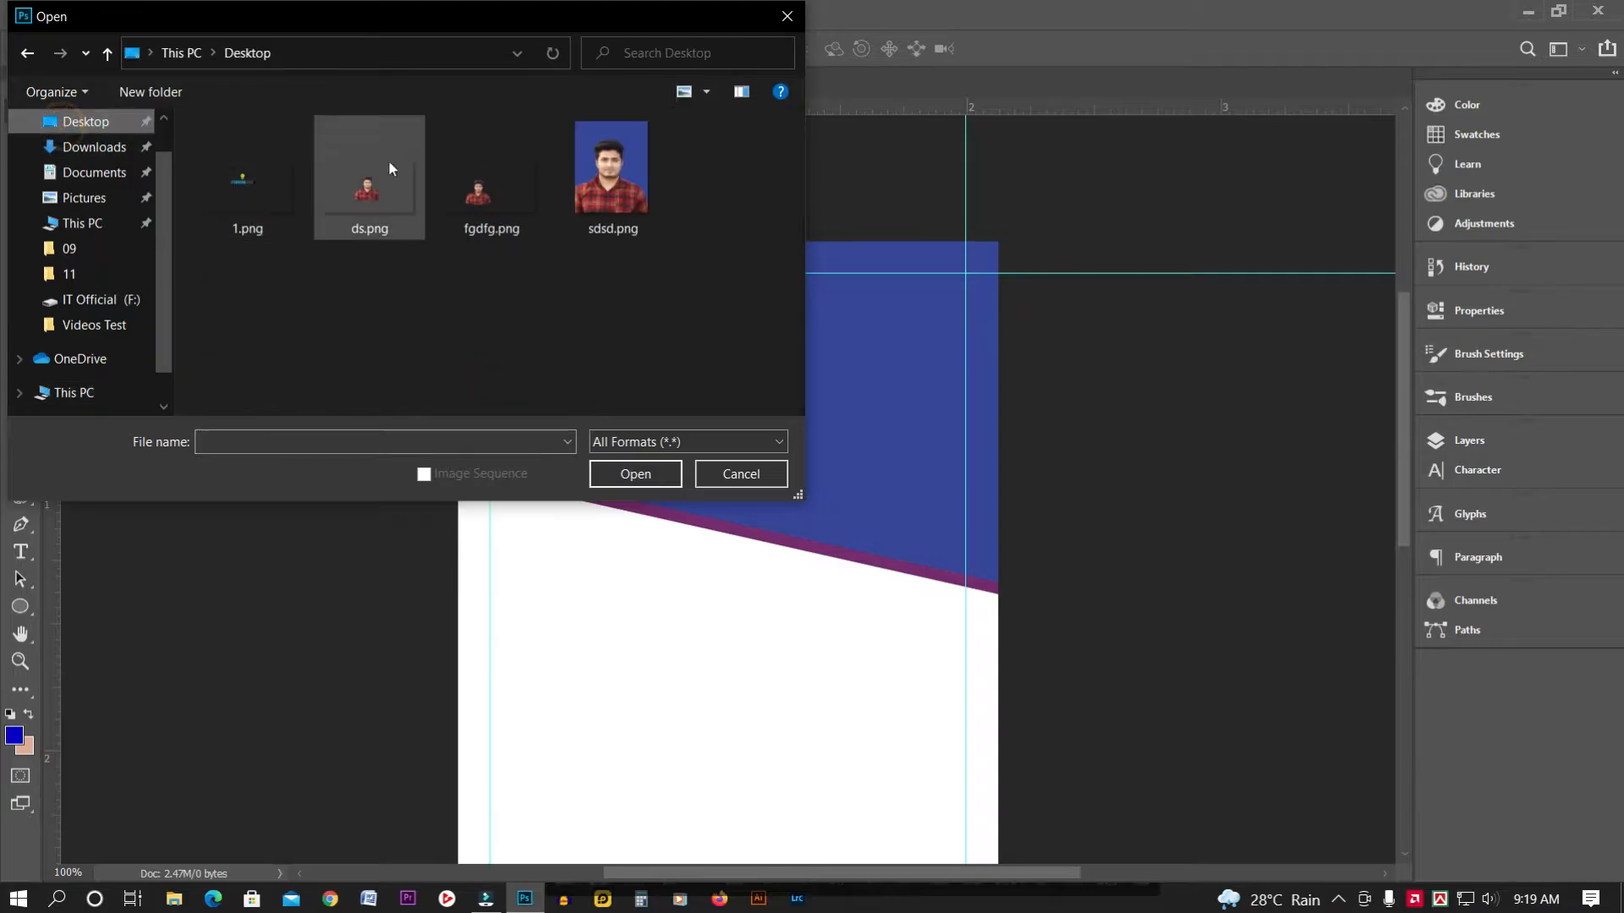
pyautogui.doubleClick(243, 199)
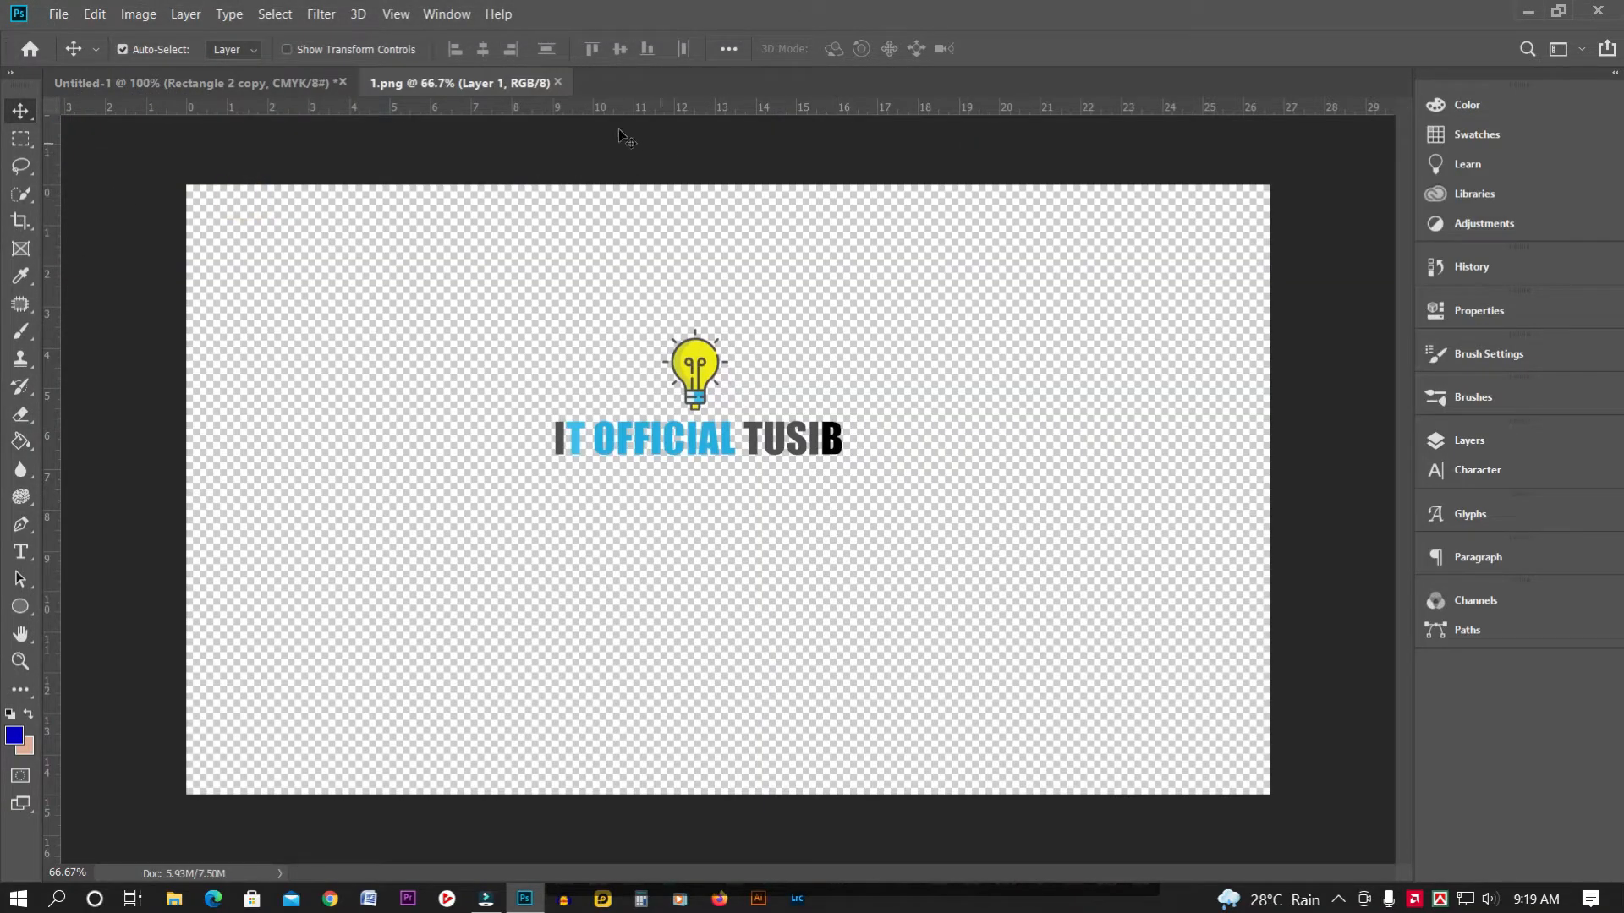
# Drag the logo into the ID card, position it beneath the header, and show the layers
pyautogui.moveTo(494, 91); pyautogui.dragTo(580, 250)
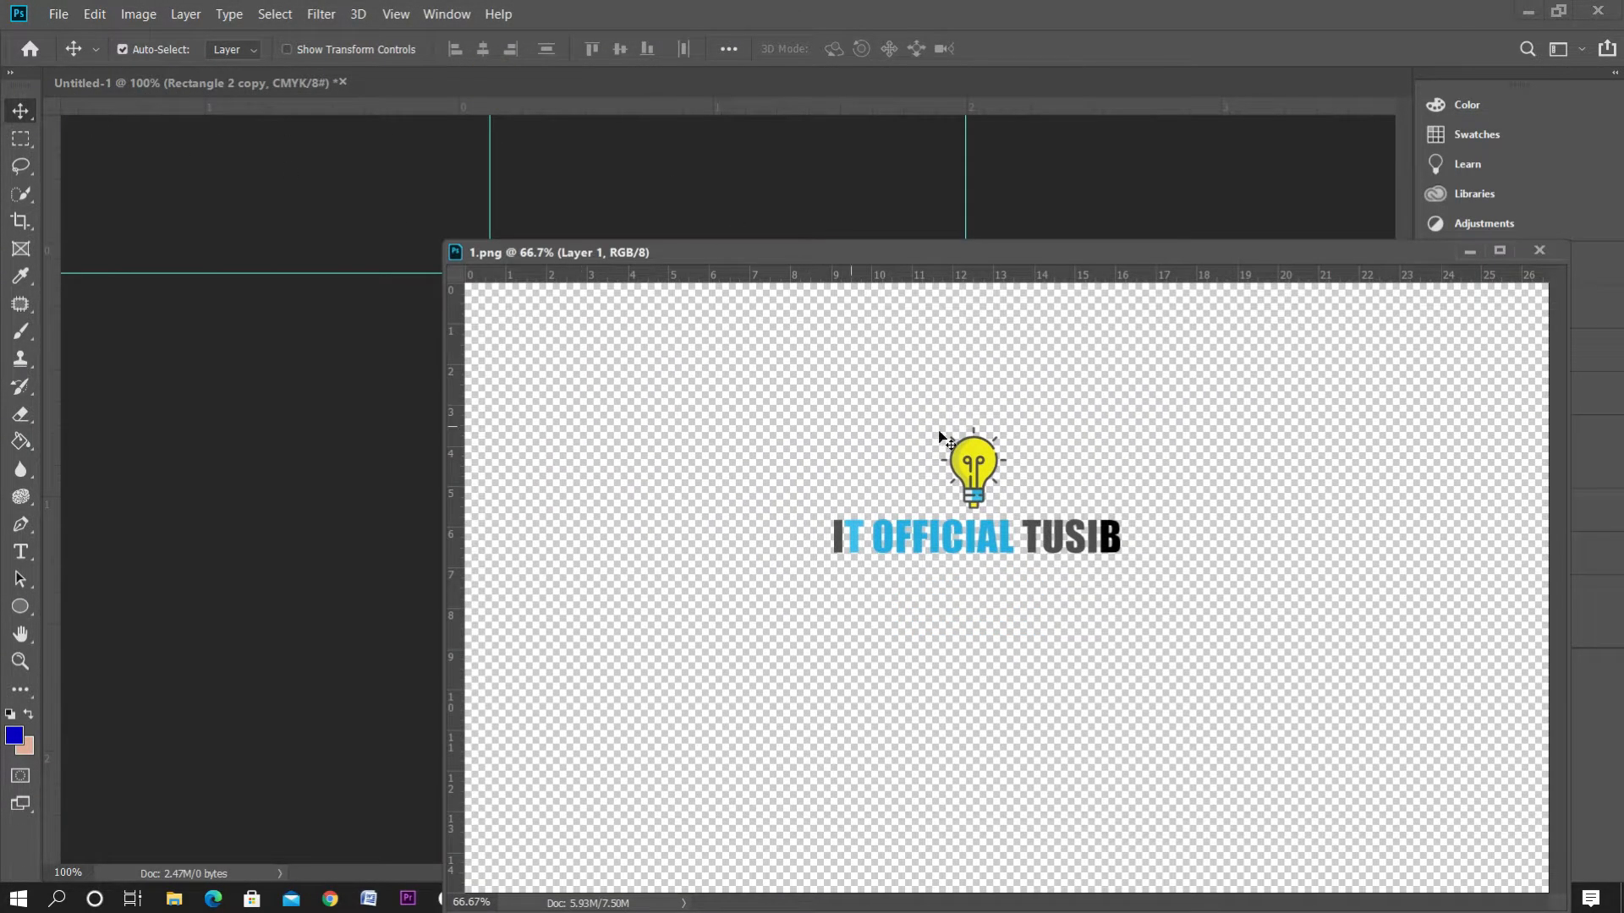
pyautogui.moveTo(887, 298); pyautogui.dragTo(794, 222)
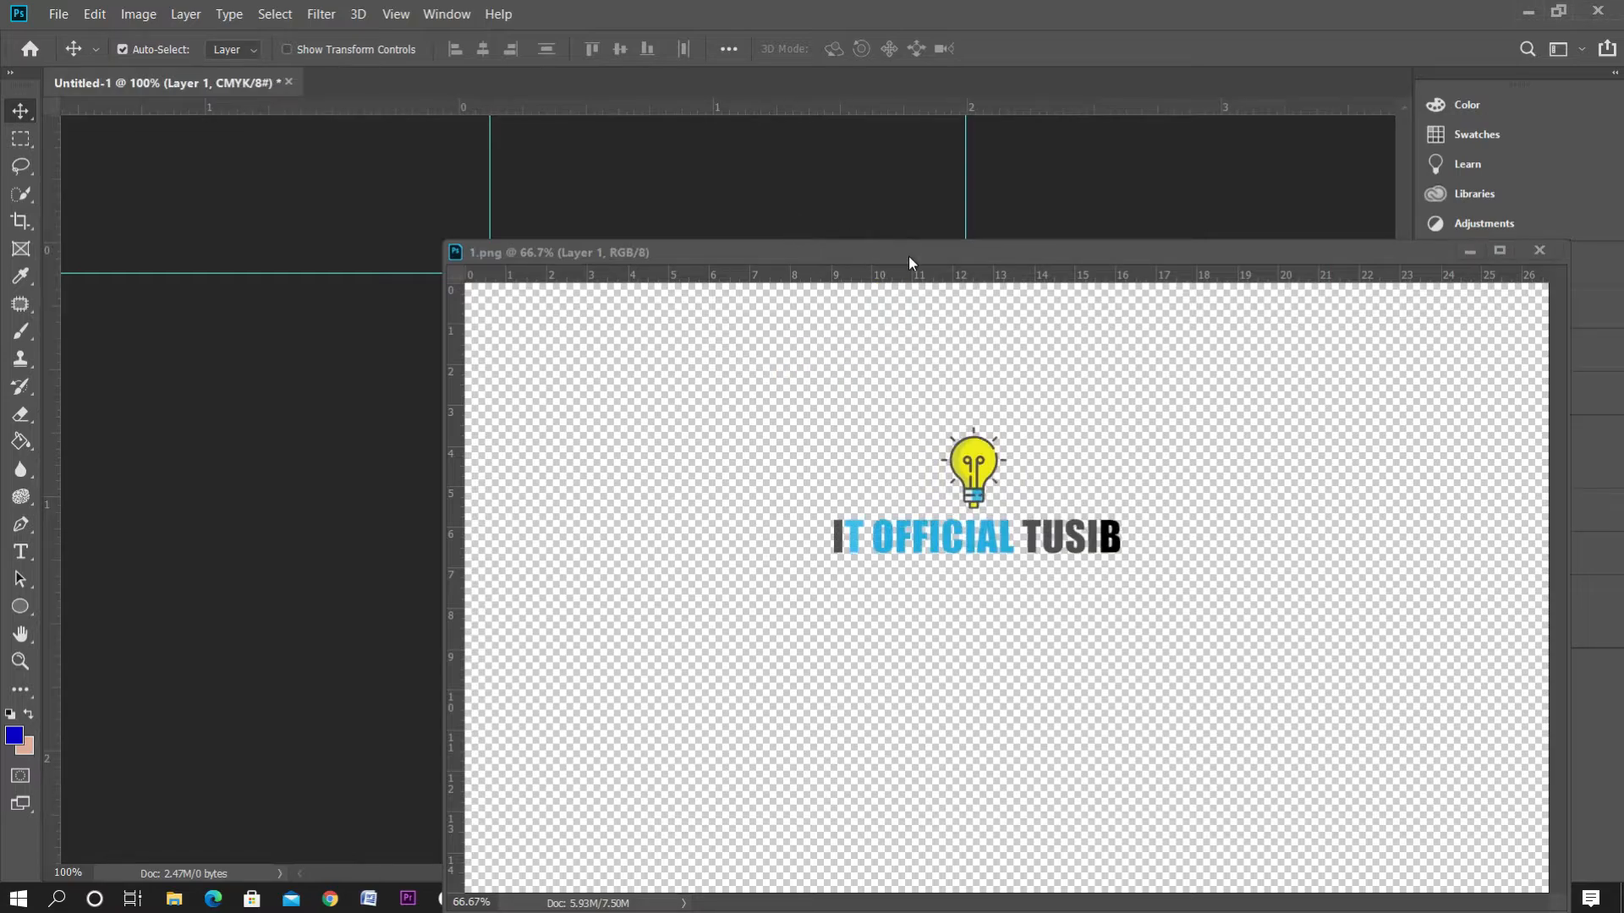
pyautogui.moveTo(908, 256); pyautogui.dragTo(872, 505)
pyautogui.click(772, 205)
pyautogui.moveTo(692, 544); pyautogui.dragTo(591, 743)
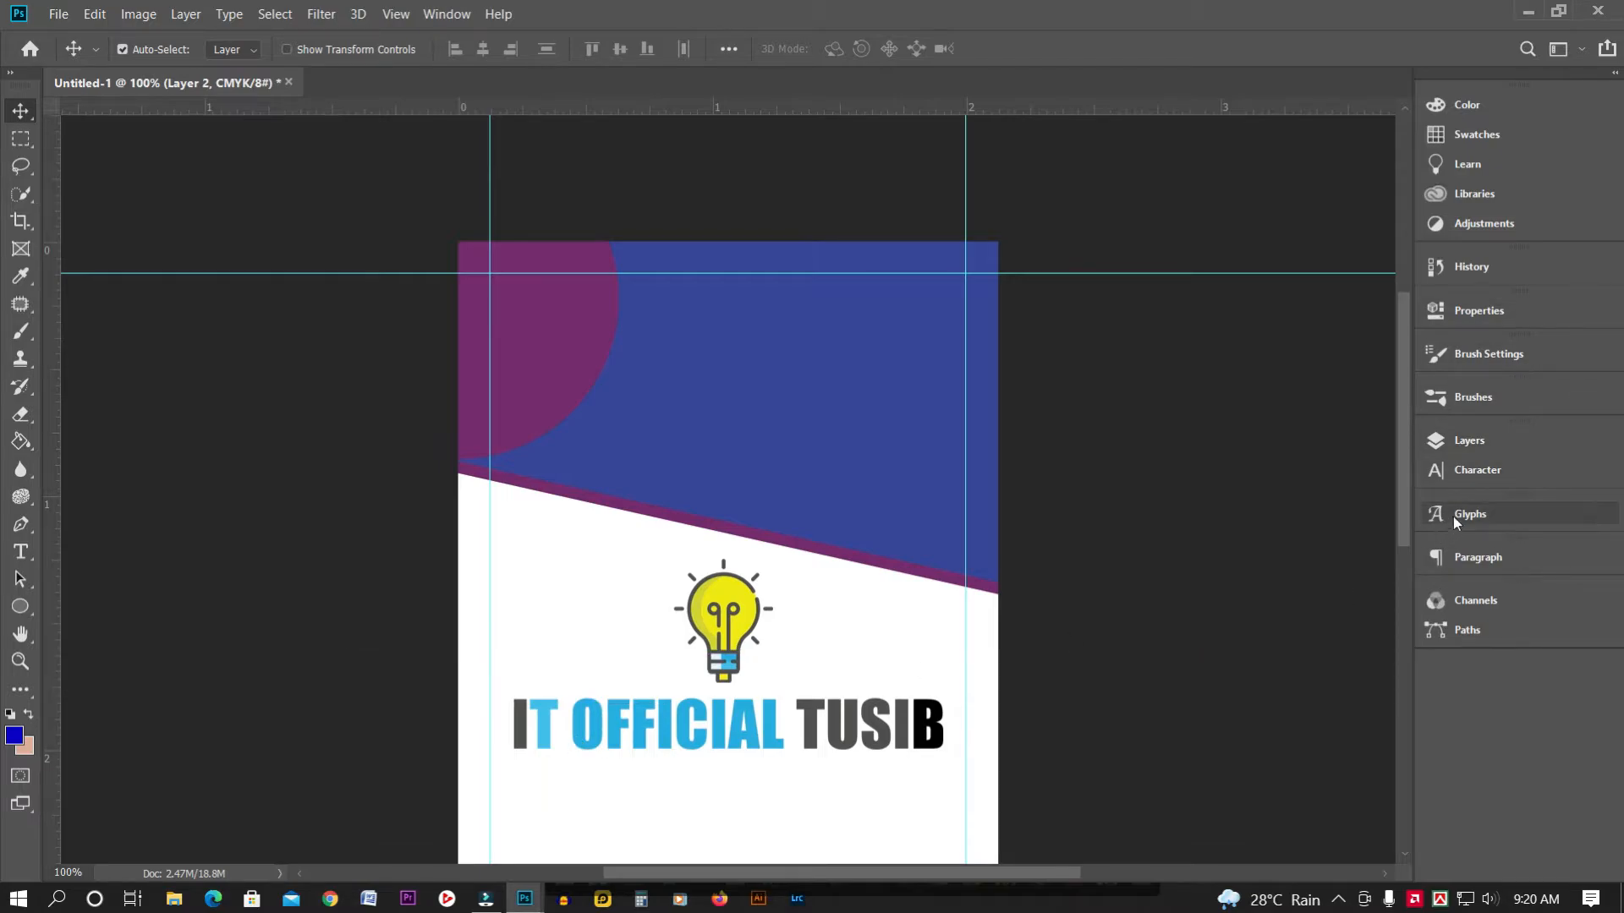
pyautogui.click(1468, 444)
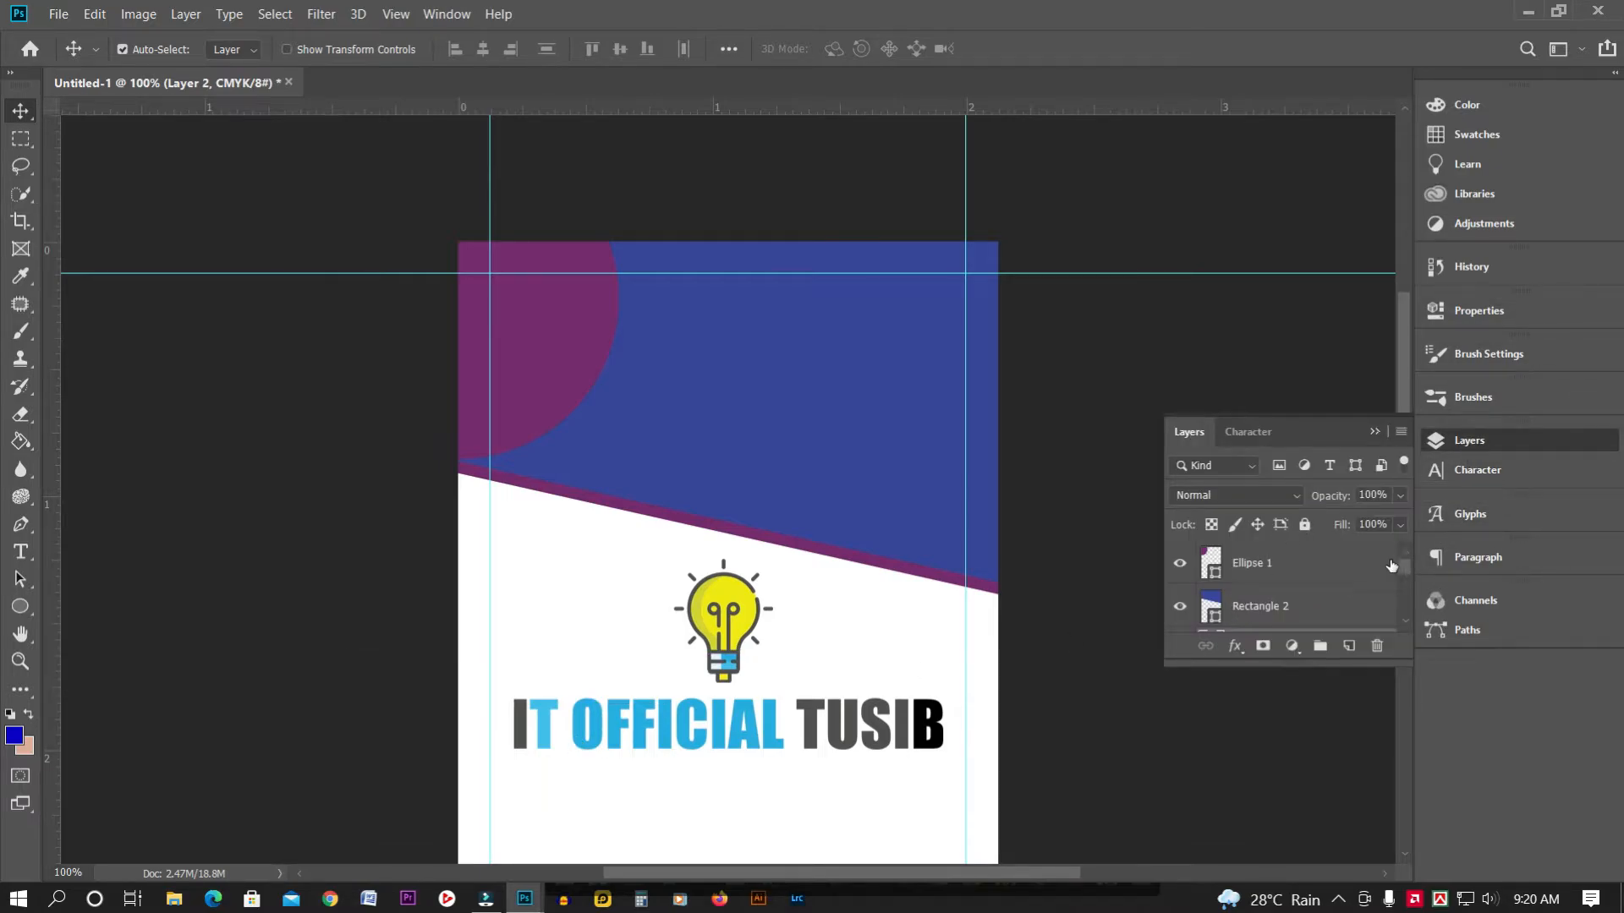
# Move Ellipse 1, Rectangle 2, Layer 1 and Rectangle 2 copy into new Group 1, then collapse it
pyautogui.moveTo(1403, 573); pyautogui.dragTo(1258, 560)
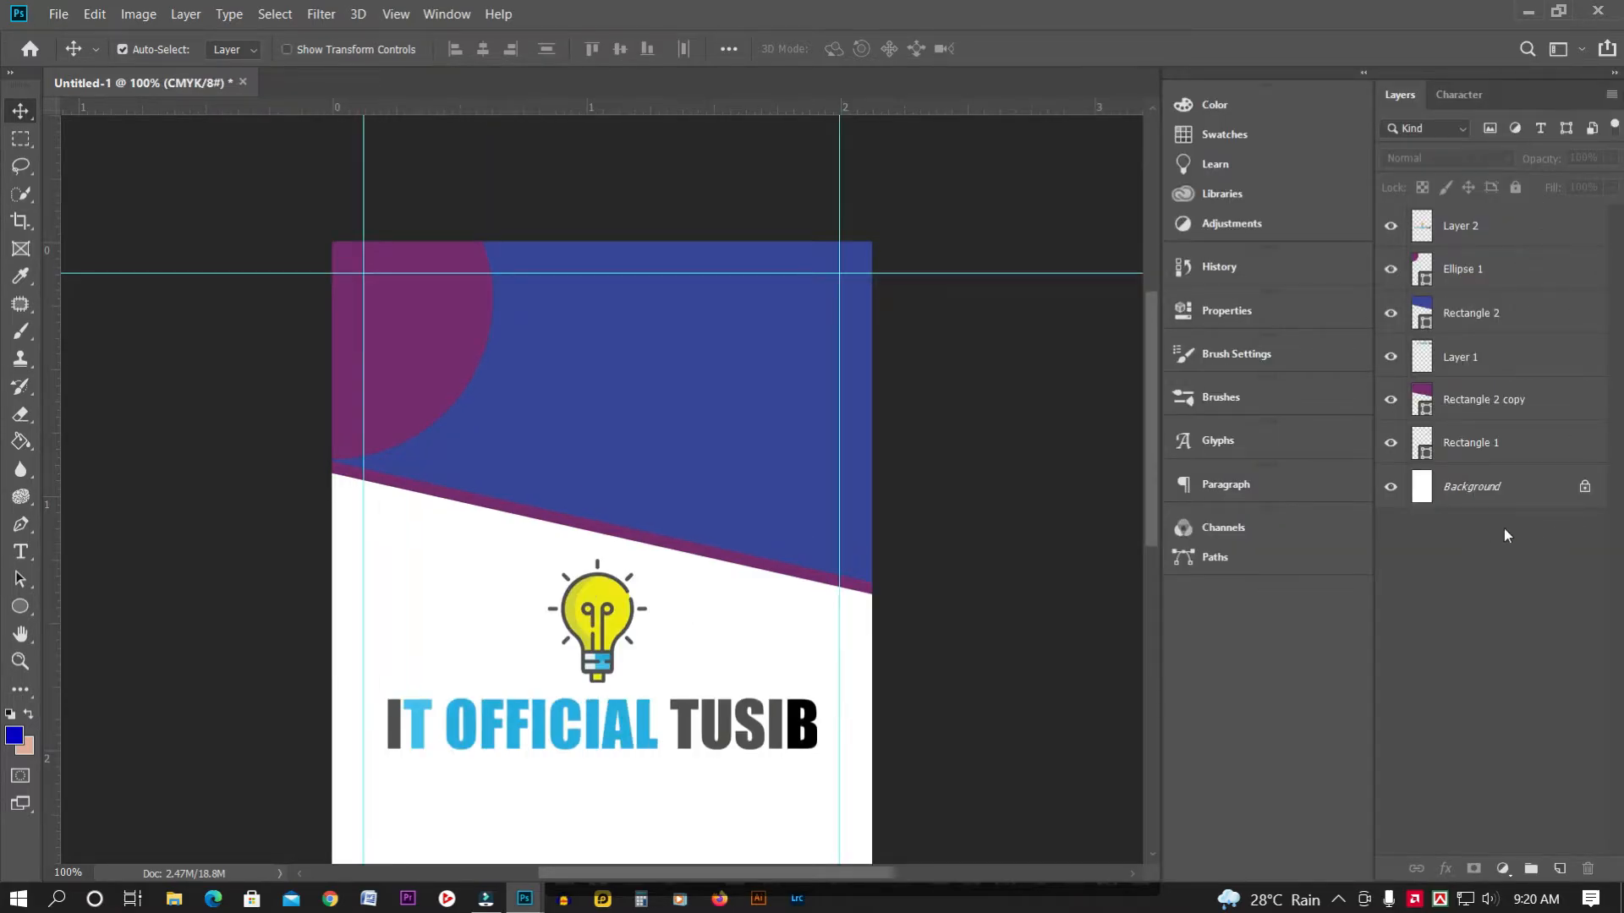
pyautogui.click(1531, 871)
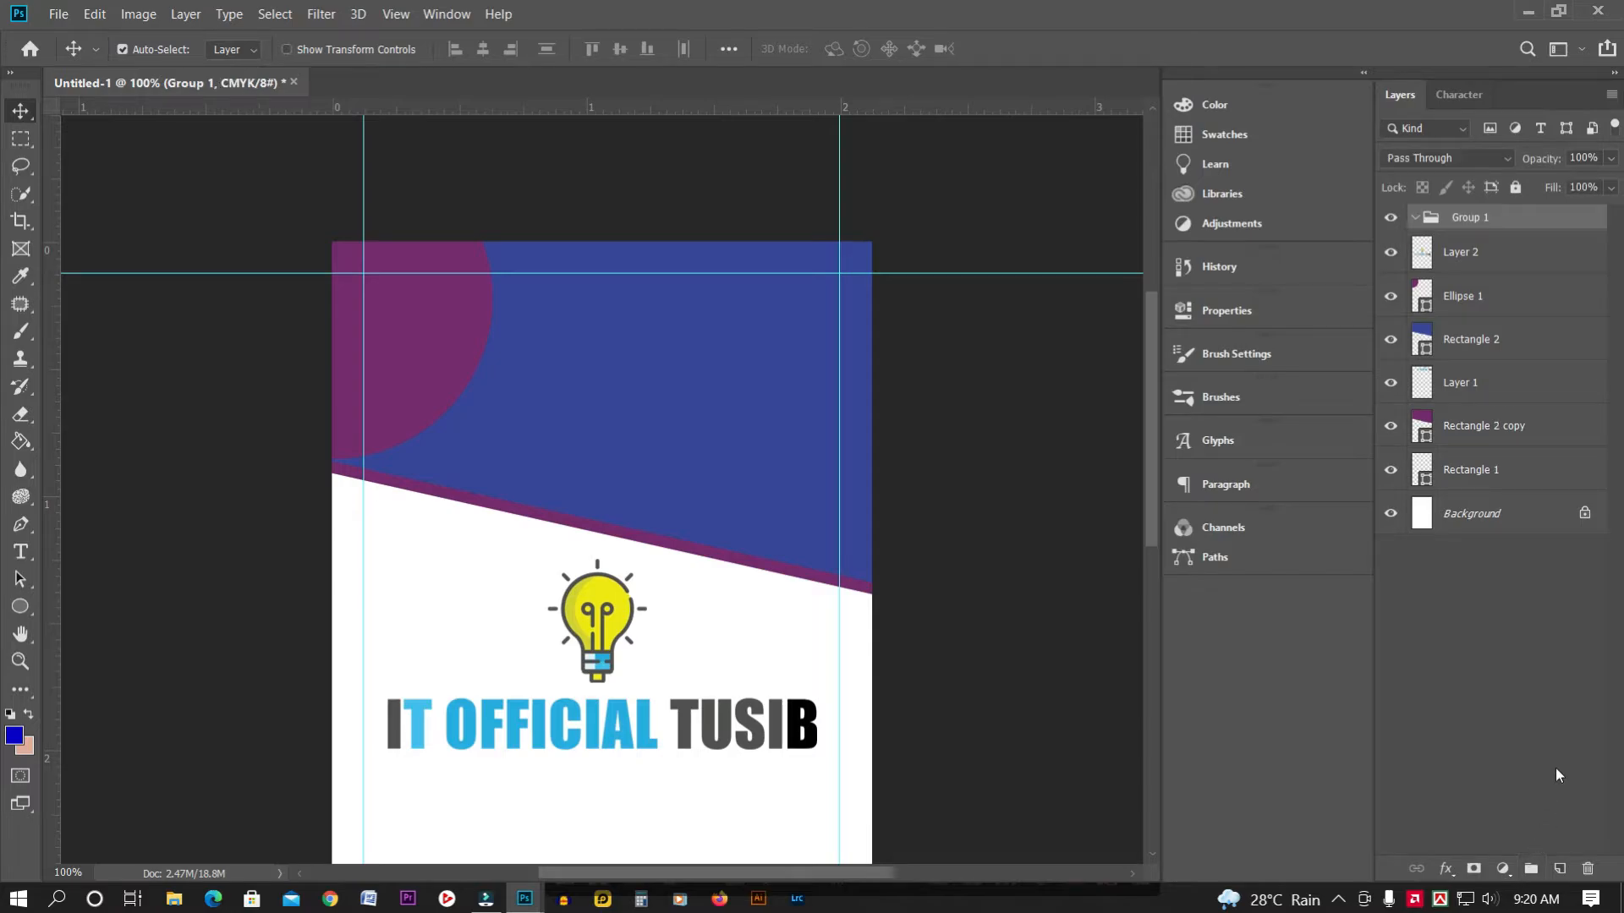
pyautogui.click(1479, 291)
pyautogui.keyDown('shift'); pyautogui.click(1486, 357); pyautogui.keyUp('shift')
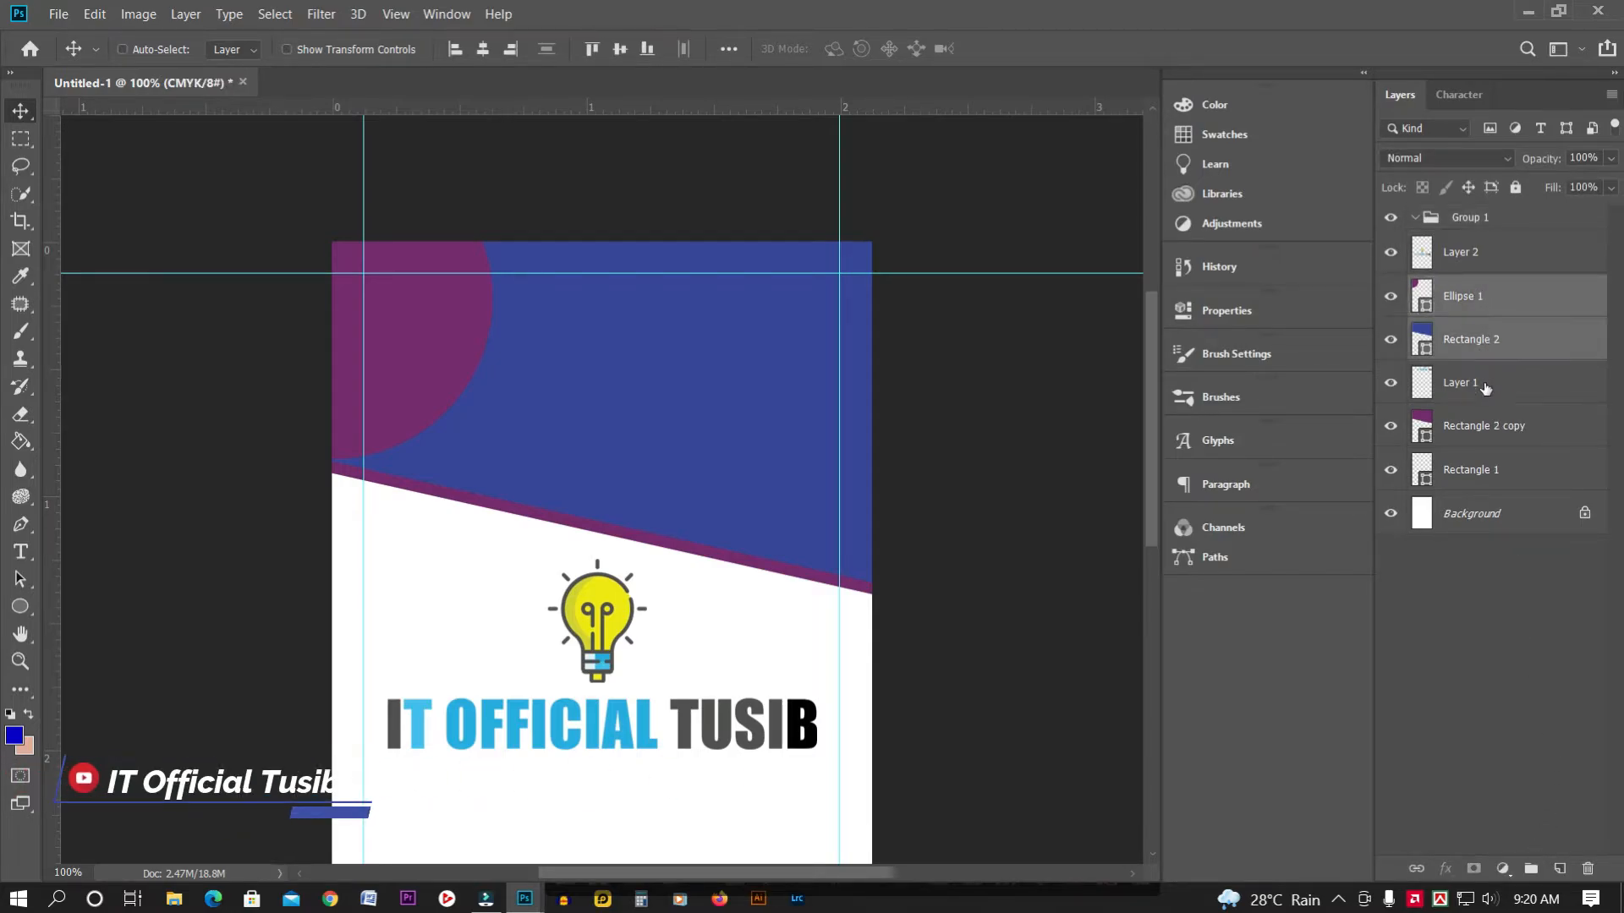
pyautogui.keyDown('shift'); pyautogui.click(1480, 397); pyautogui.keyUp('shift')
pyautogui.keyDown('shift'); pyautogui.click(1492, 427); pyautogui.keyUp('shift')
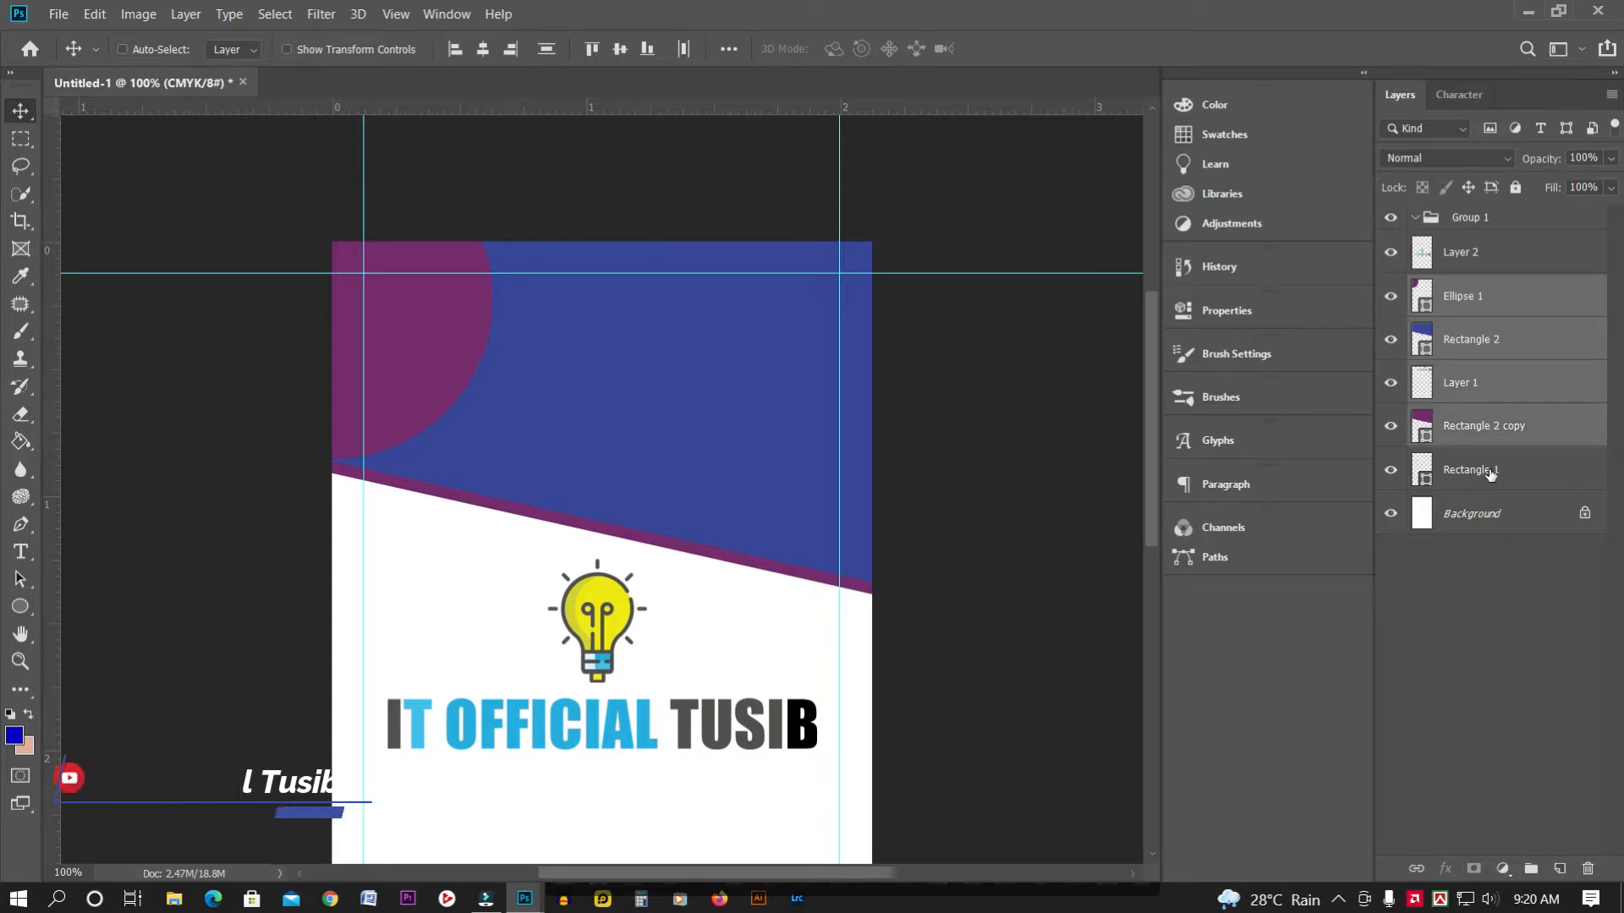
pyautogui.moveTo(1492, 347); pyautogui.dragTo(1490, 221)
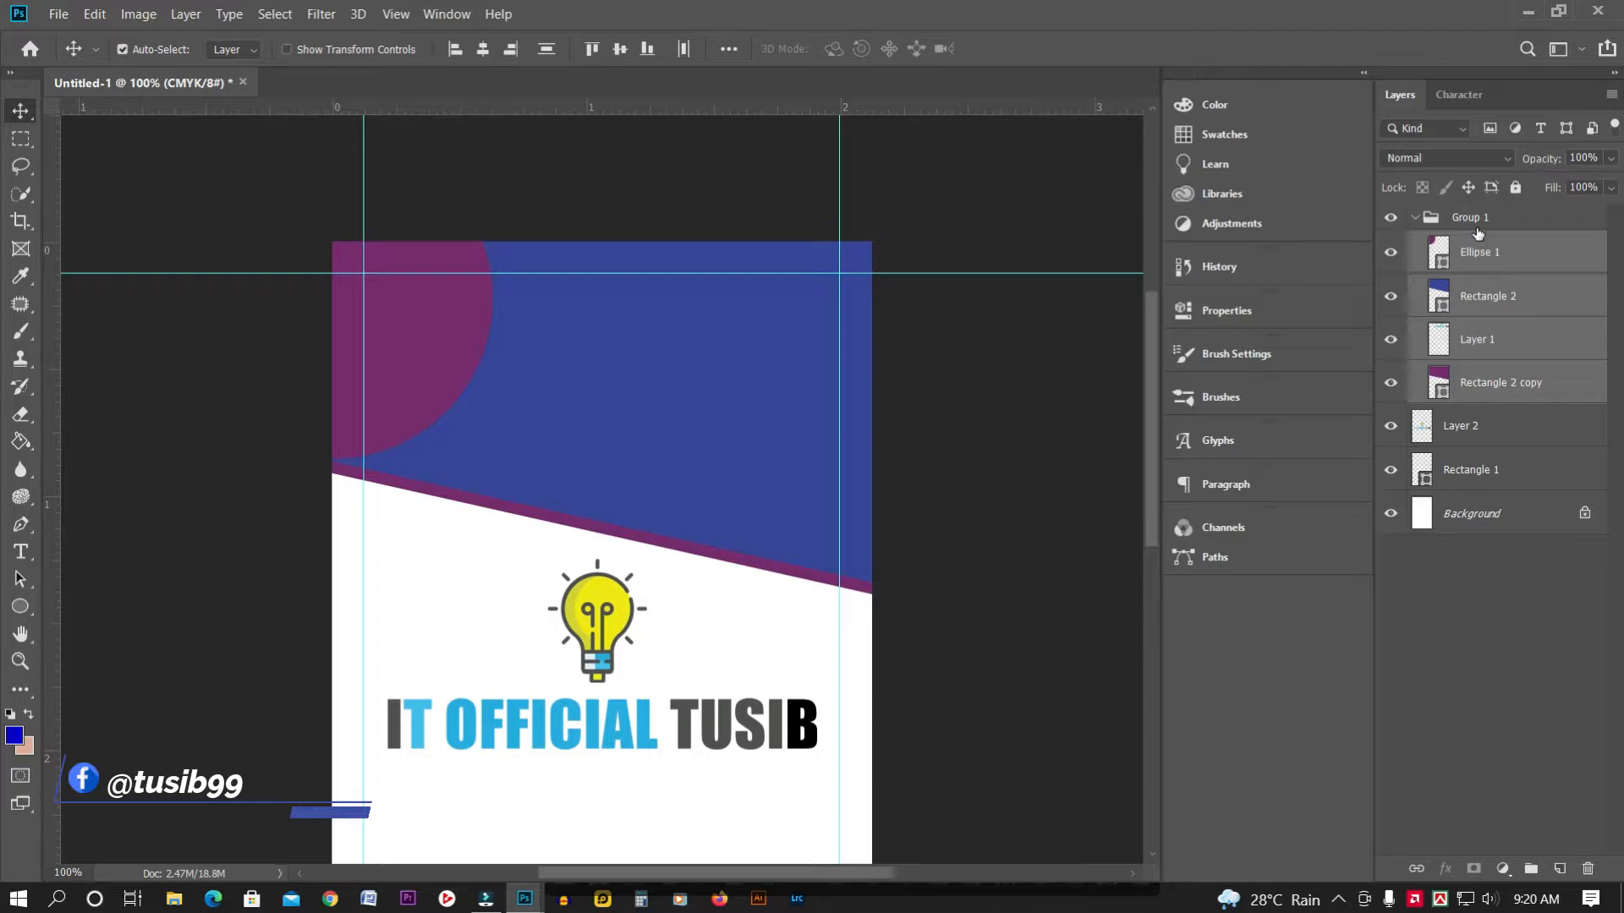
pyautogui.click(1414, 217)
pyautogui.click(1525, 485)
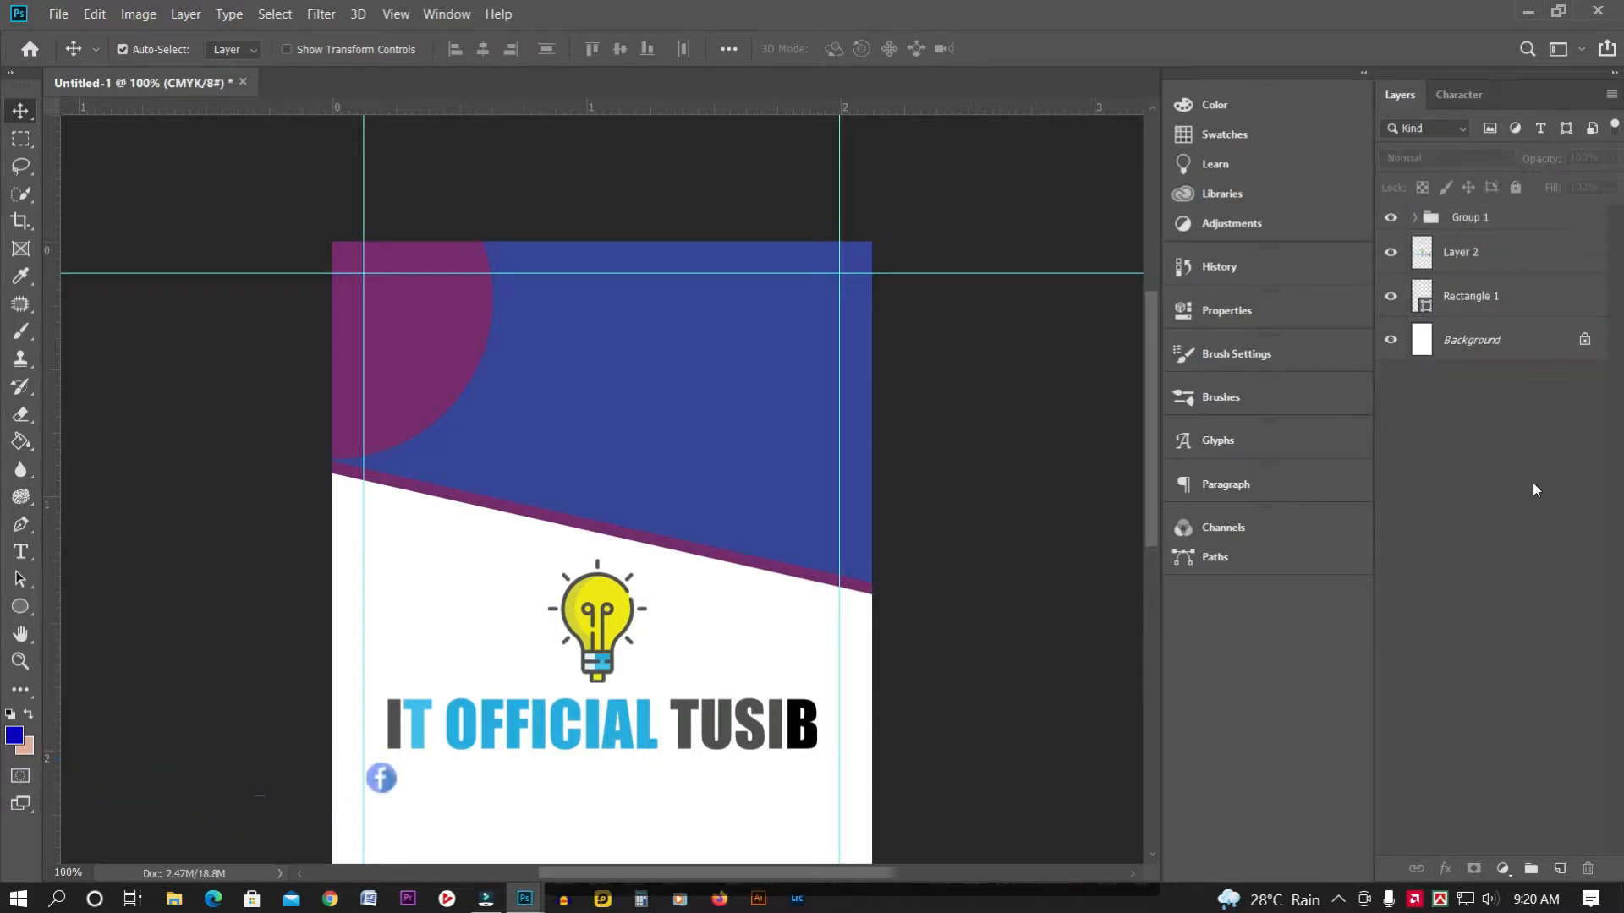
# Bring the logo Layer 2 above Group 1 and move the bulb and text up toward the header
pyautogui.moveTo(590, 653); pyautogui.dragTo(620, 610)
pyautogui.moveTo(1460, 252)
pyautogui.mouseDown()
pyautogui.moveTo(1492, 201)
pyautogui.moveTo(1459, 277)
pyautogui.mouseUp()
pyautogui.moveTo(632, 673); pyautogui.dragTo(658, 509)
pyautogui.click(616, 677)
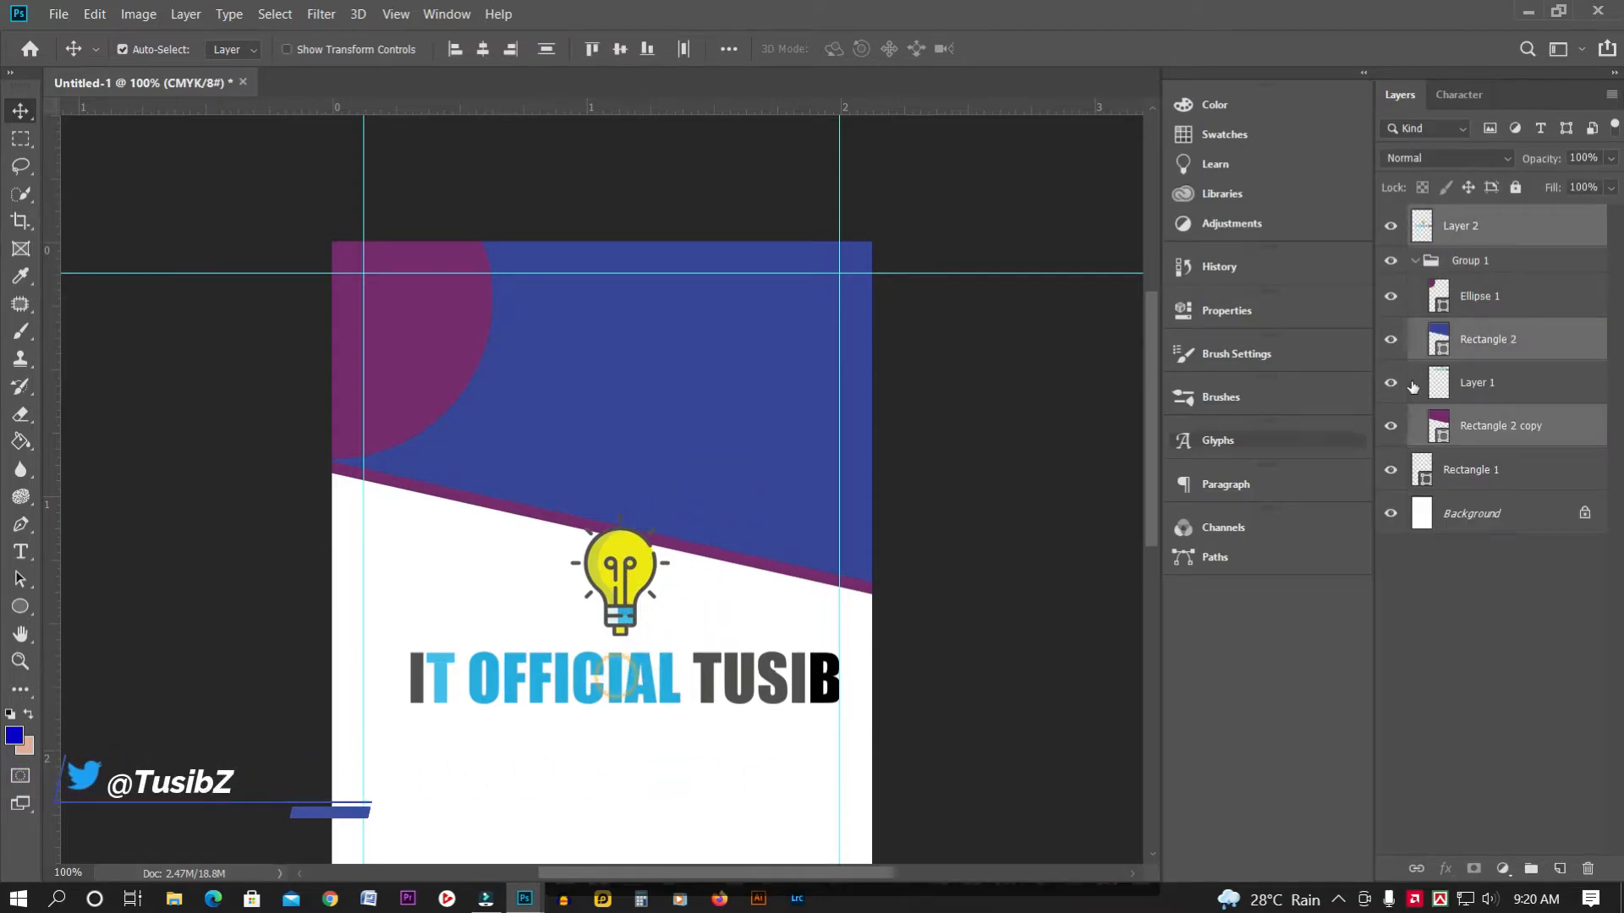
pyautogui.click(1458, 230)
pyautogui.moveTo(615, 685); pyautogui.dragTo(612, 466)
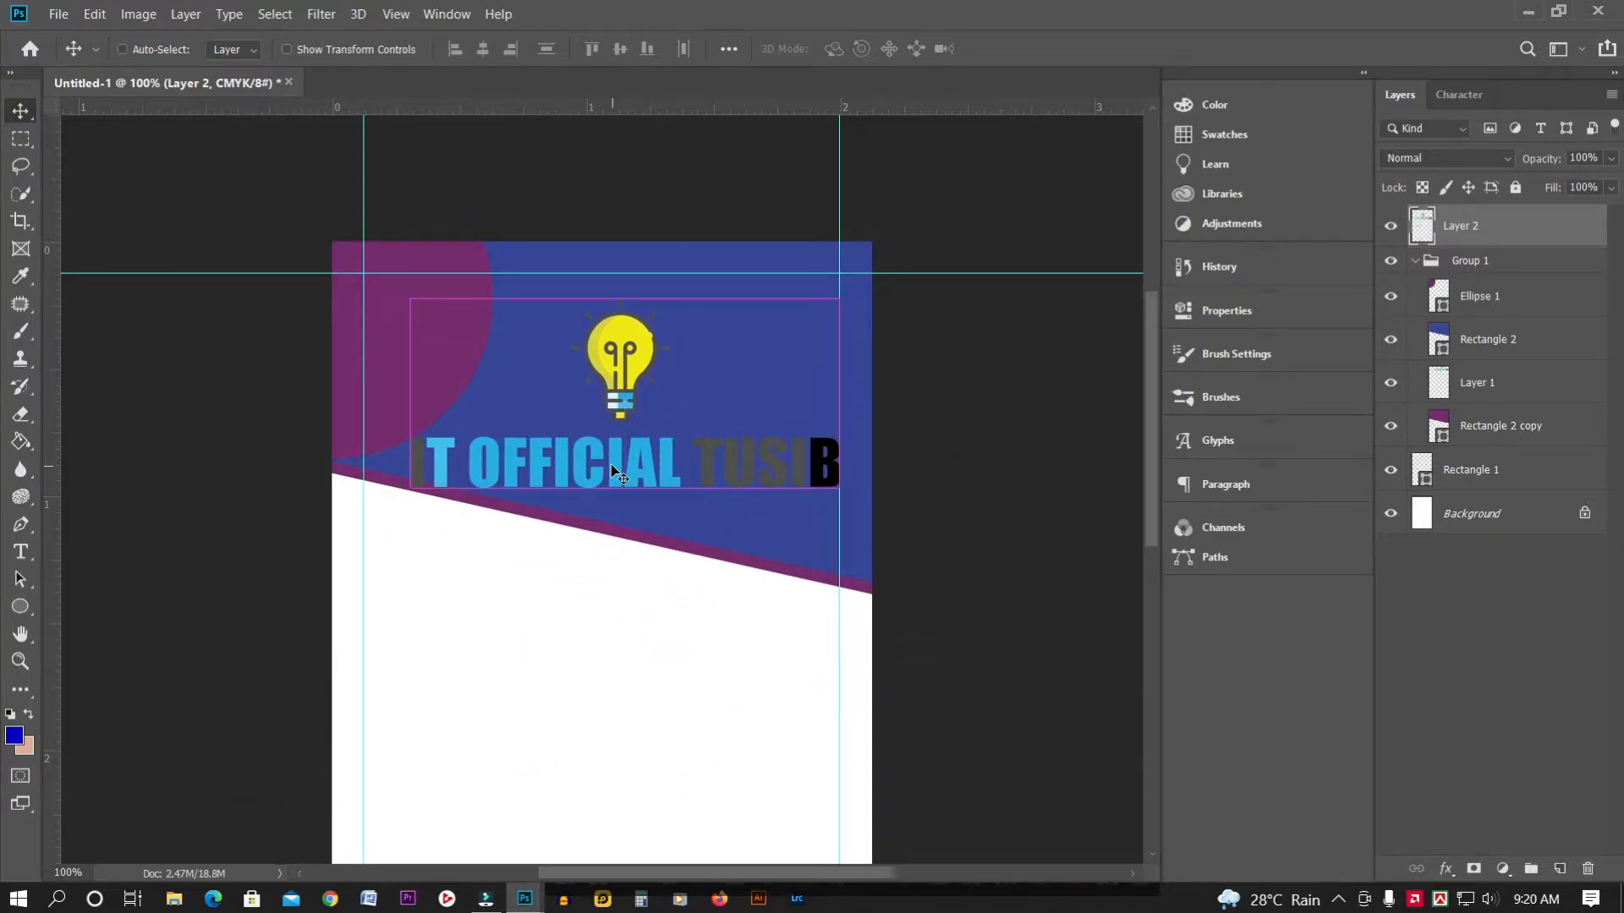
# Scale the logo and text to about 79% and settle them inside the blue header
pyautogui.hotkey('ctrl', 't')
pyautogui.moveTo(829, 305); pyautogui.dragTo(644, 383)
pyautogui.moveTo(514, 424); pyautogui.dragTo(606, 329)
pyautogui.moveTo(736, 292); pyautogui.dragTo(787, 259)
pyautogui.moveTo(685, 380); pyautogui.dragTo(676, 391)
pyautogui.moveTo(776, 272); pyautogui.dragTo(817, 259)
pyautogui.moveTo(758, 394); pyautogui.dragTo(757, 409)
pyautogui.moveTo(817, 284); pyautogui.dragTo(828, 275)
pyautogui.moveTo(748, 391); pyautogui.dragTo(744, 398)
pyautogui.press('Left')
pyautogui.press('Left')
pyautogui.press('Left')
pyautogui.press('Left')
pyautogui.press('Return')
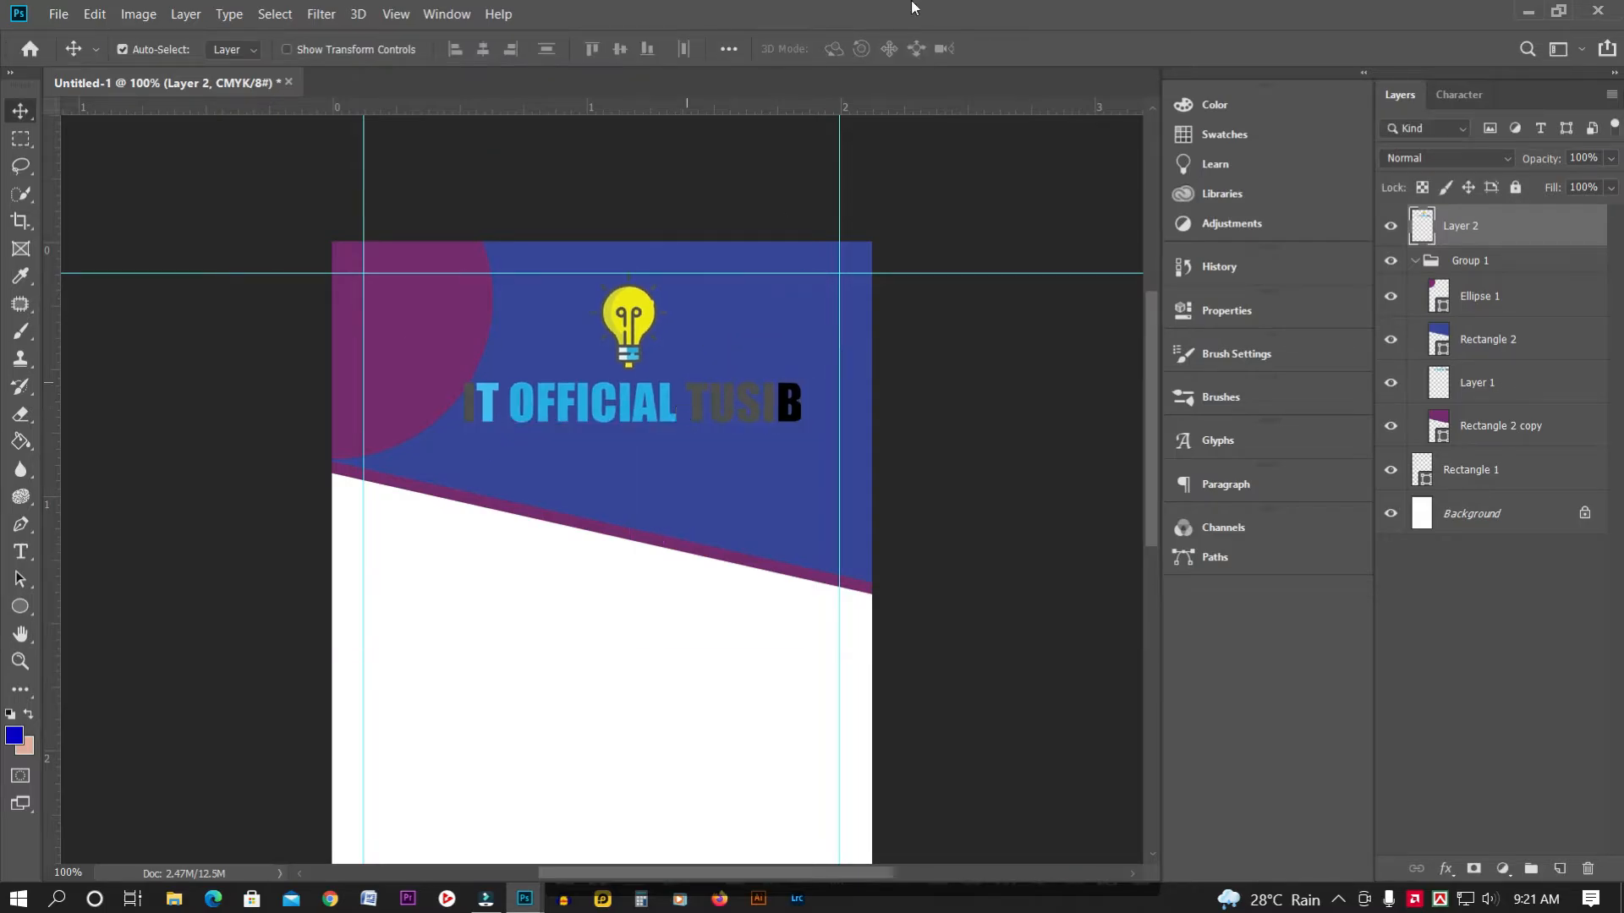
# Give Layer 2 a white Stroke layer style with size 1 px
pyautogui.rightClick(1443, 230)
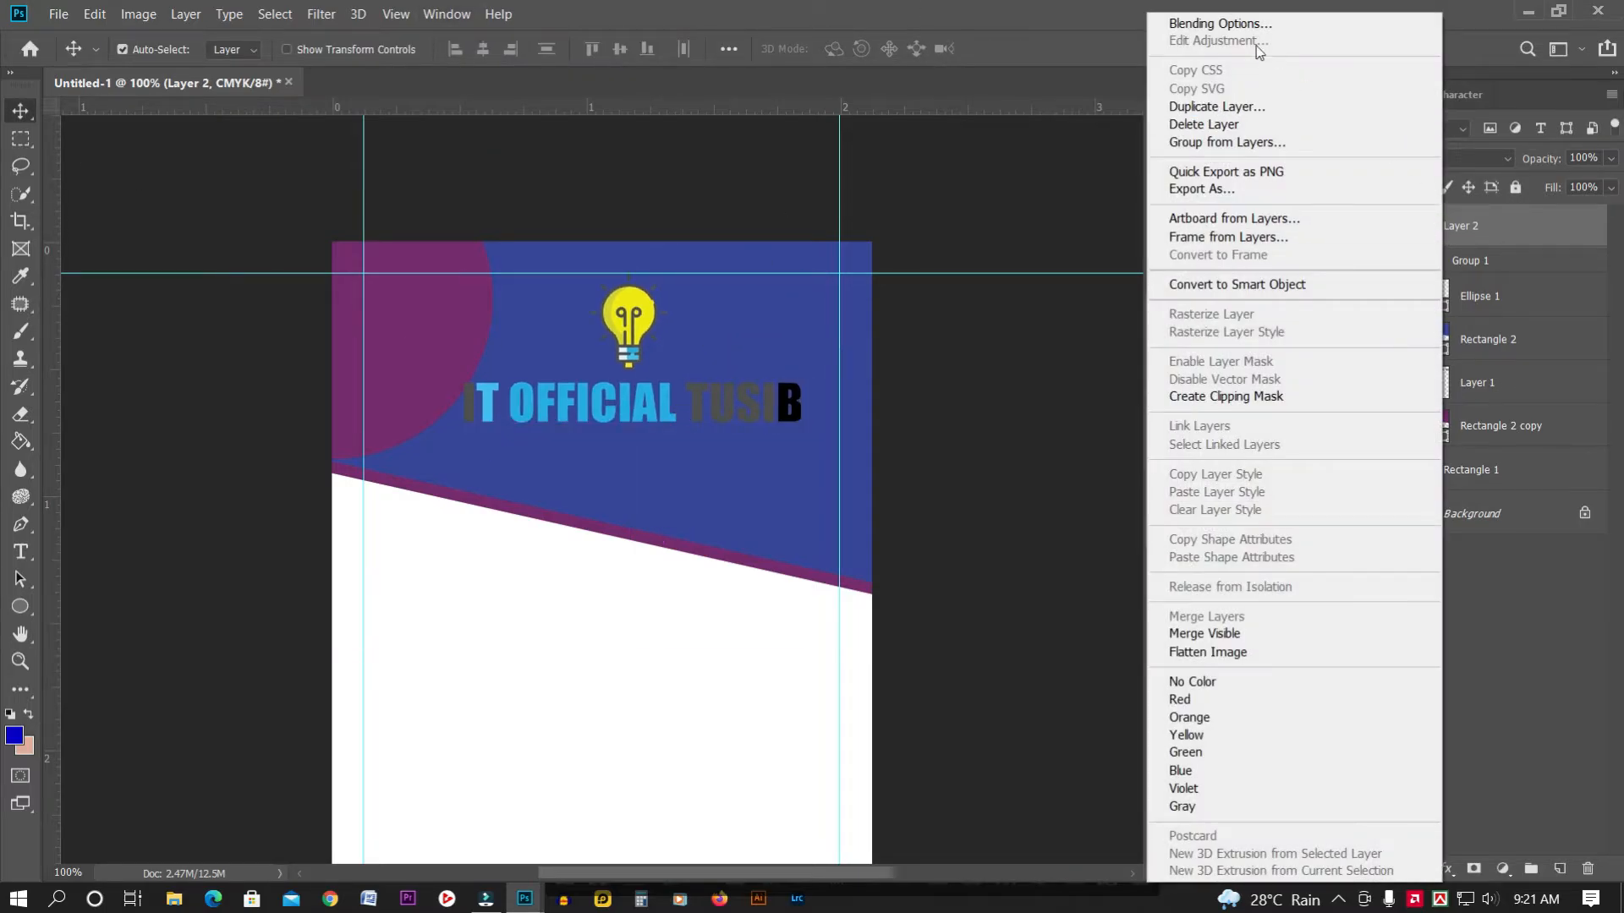
pyautogui.click(1243, 19)
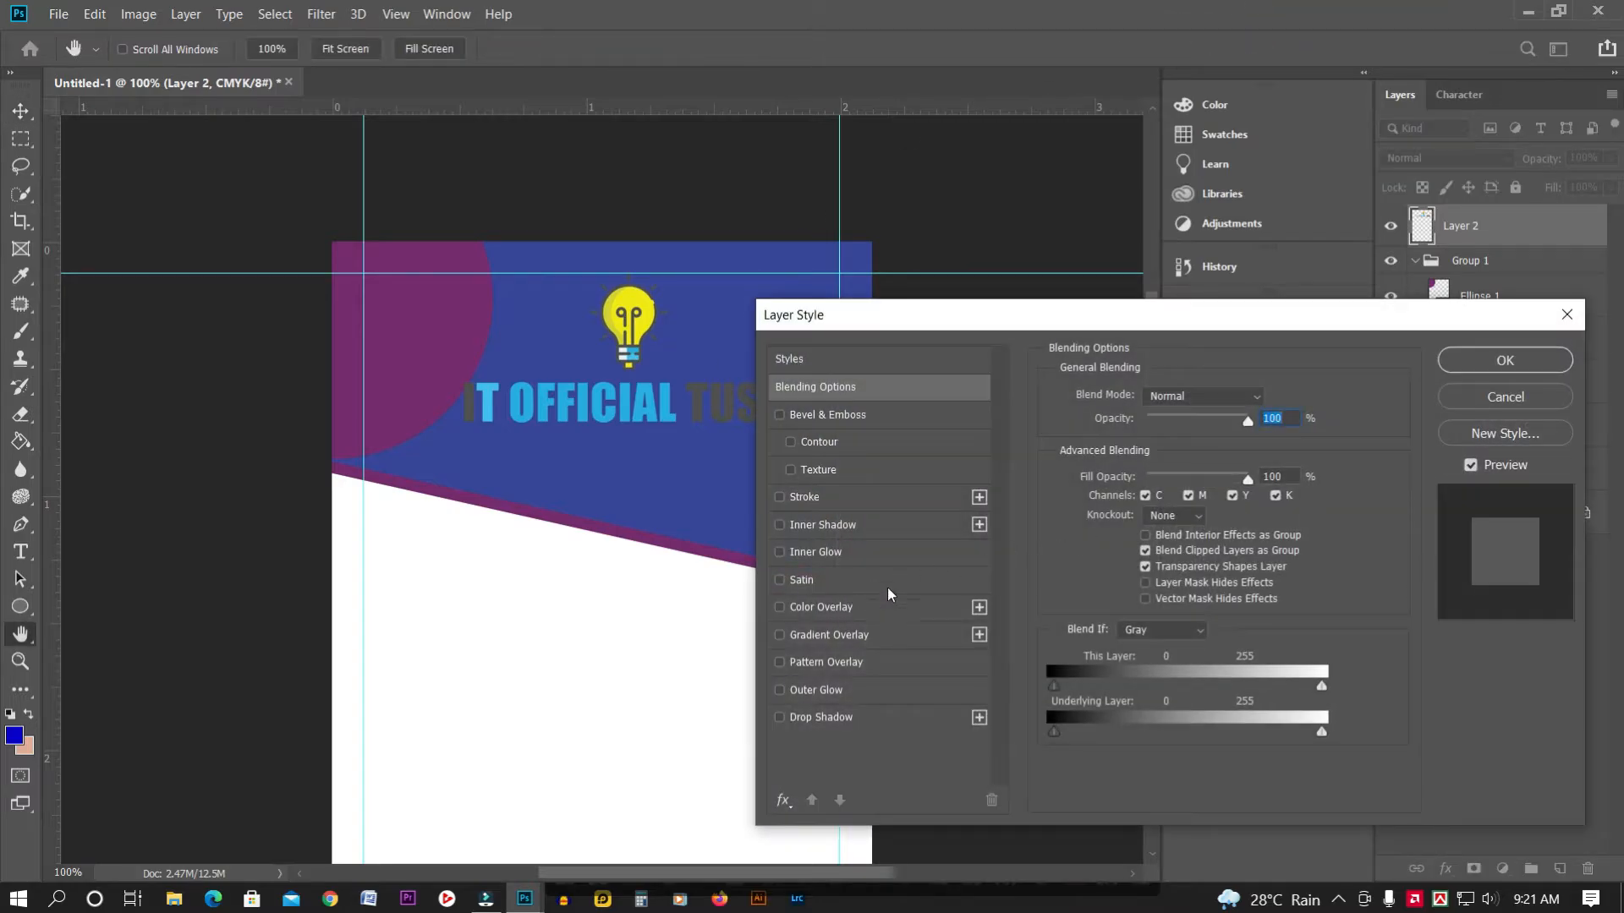
pyautogui.click(896, 498)
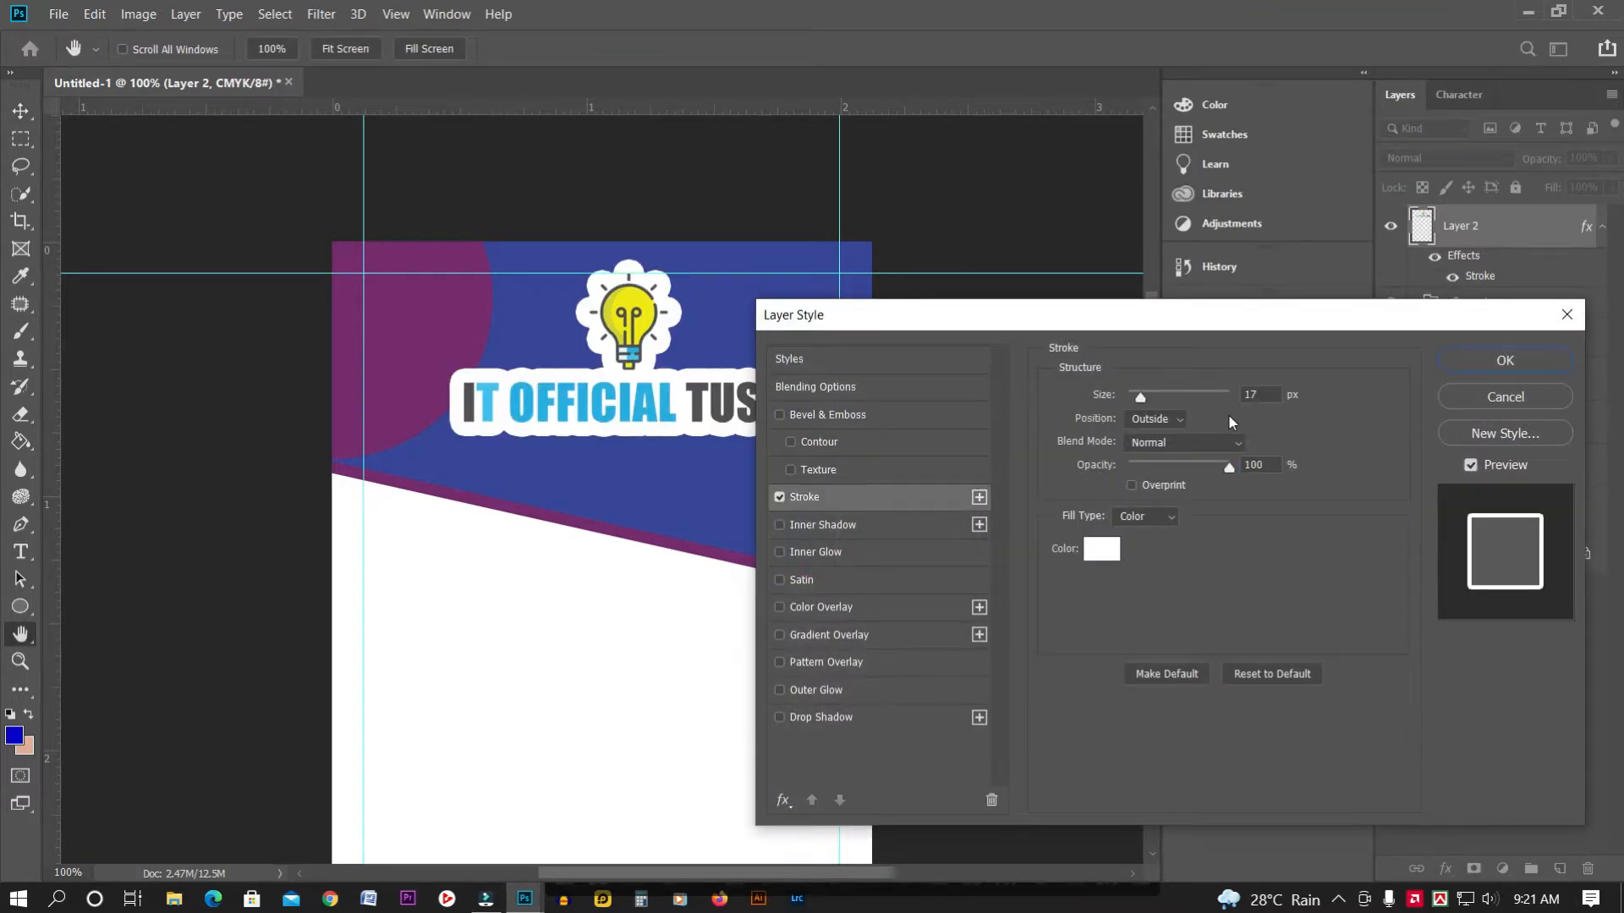
pyautogui.doubleClick(1260, 394)
pyautogui.write('1')
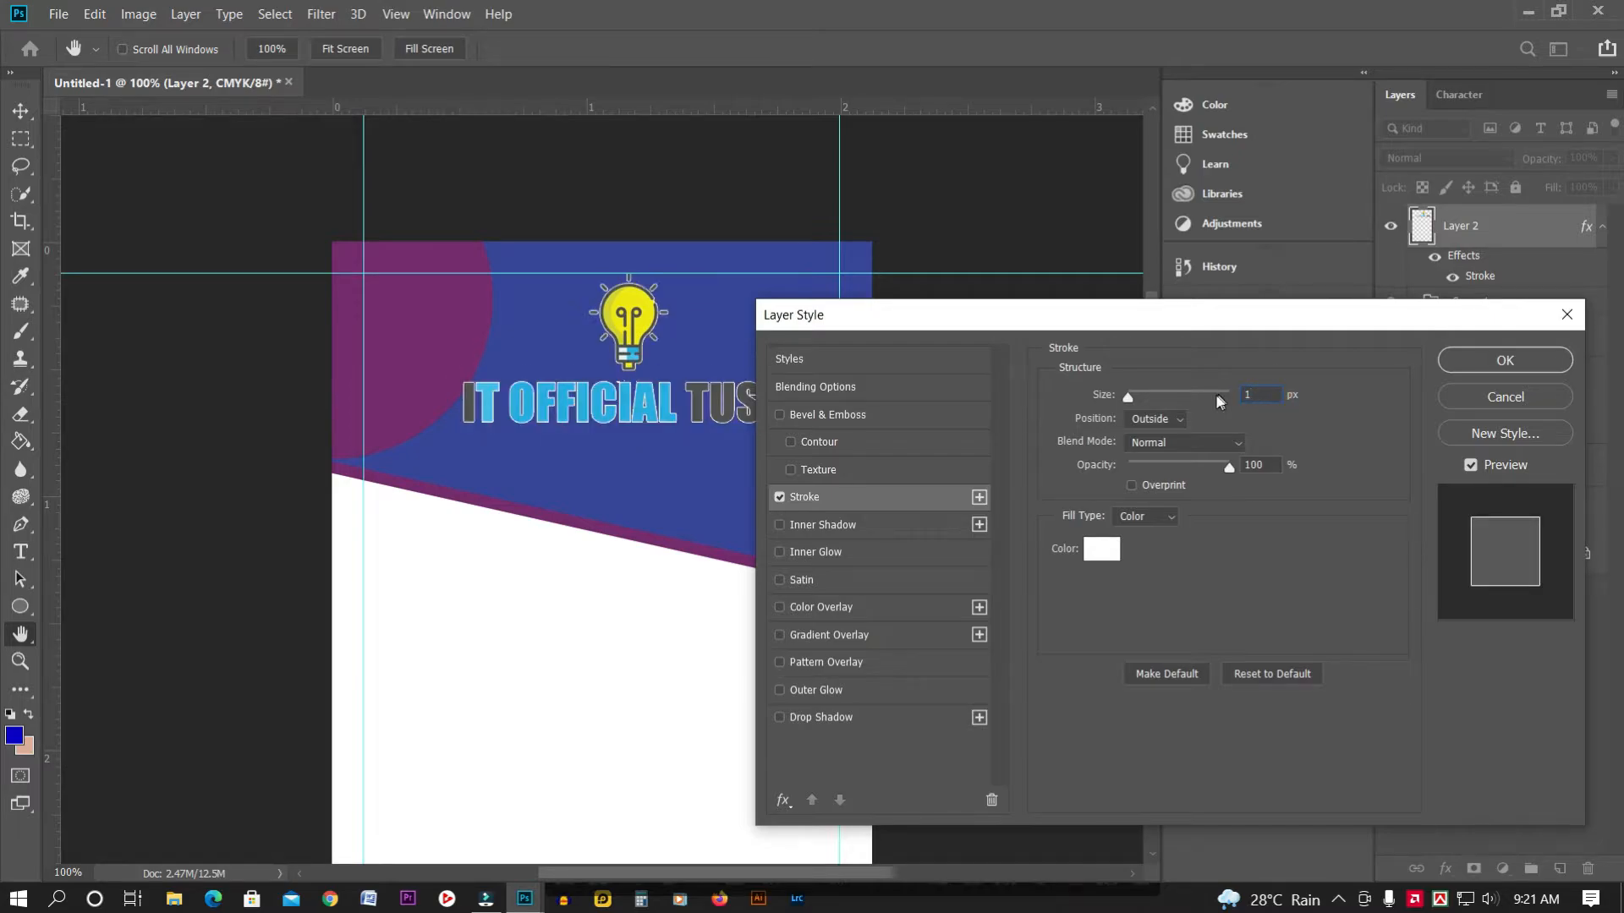
pyautogui.write('2')
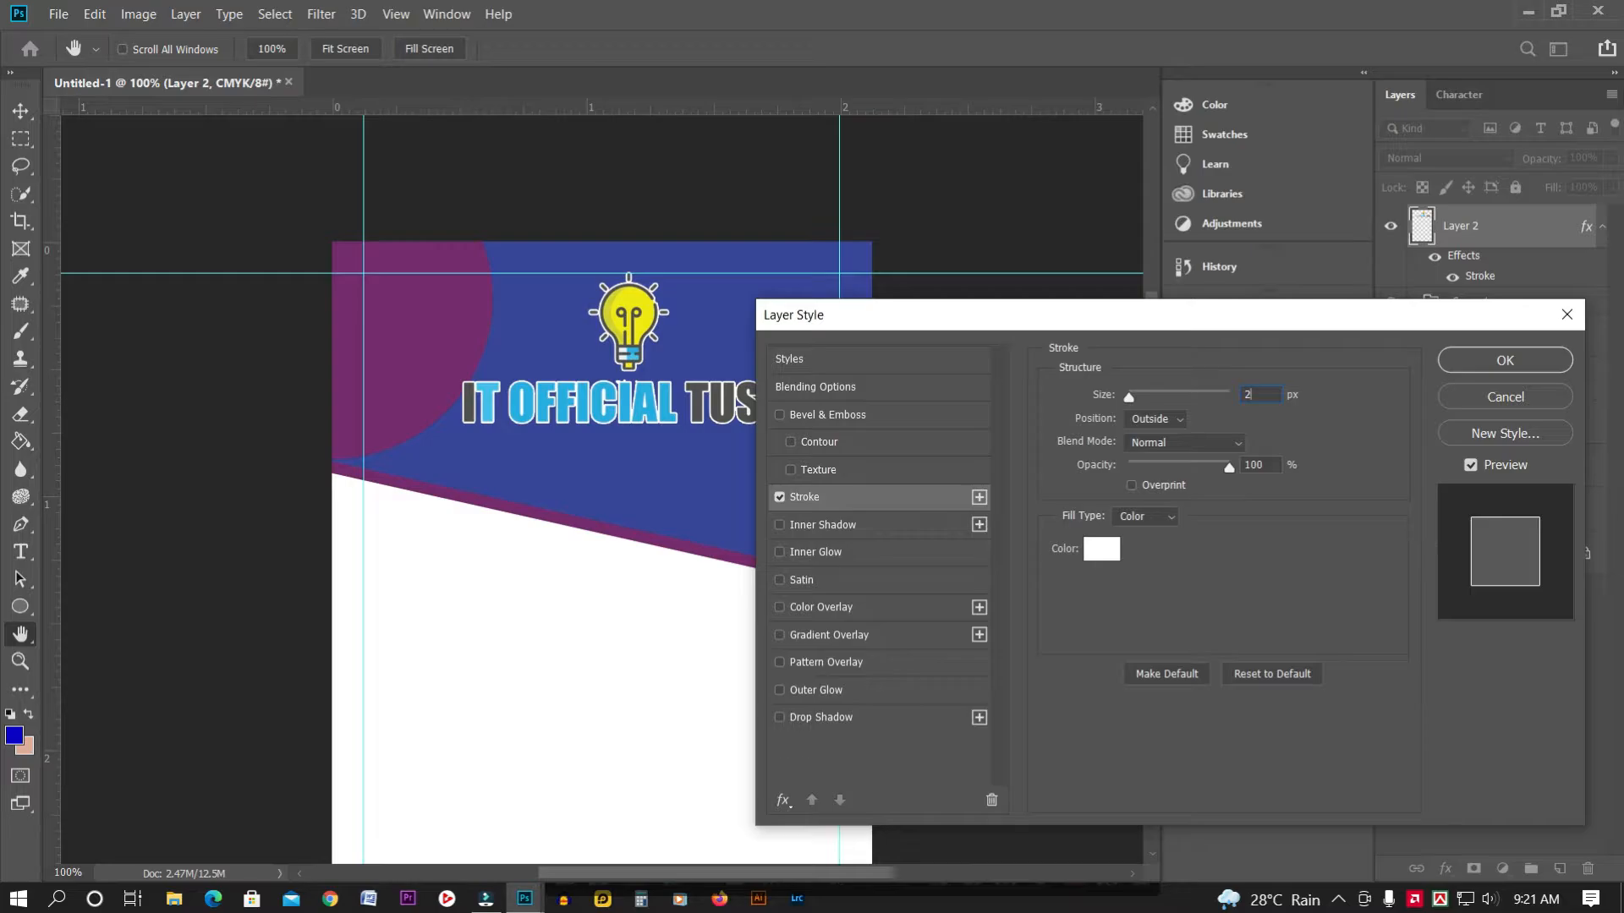
pyautogui.press('BackSpace')
pyautogui.write('1')
pyautogui.click(1518, 360)
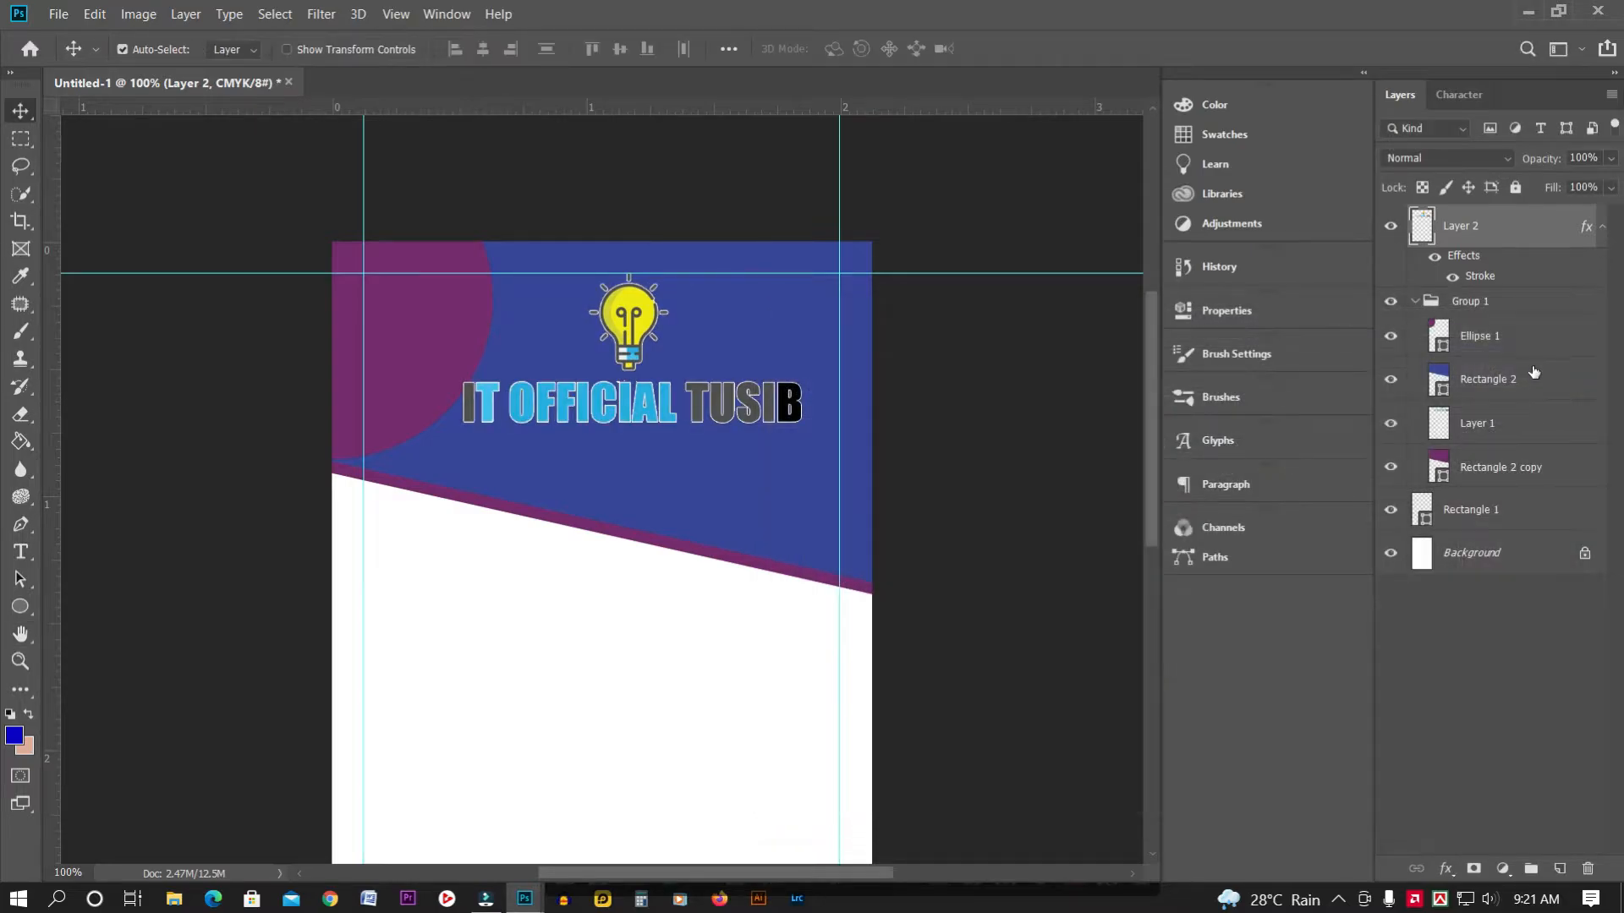
# Zoom out to the whole card and nudge the logo and text down and about 19 px left
pyautogui.hotkey('ctrl', '0')
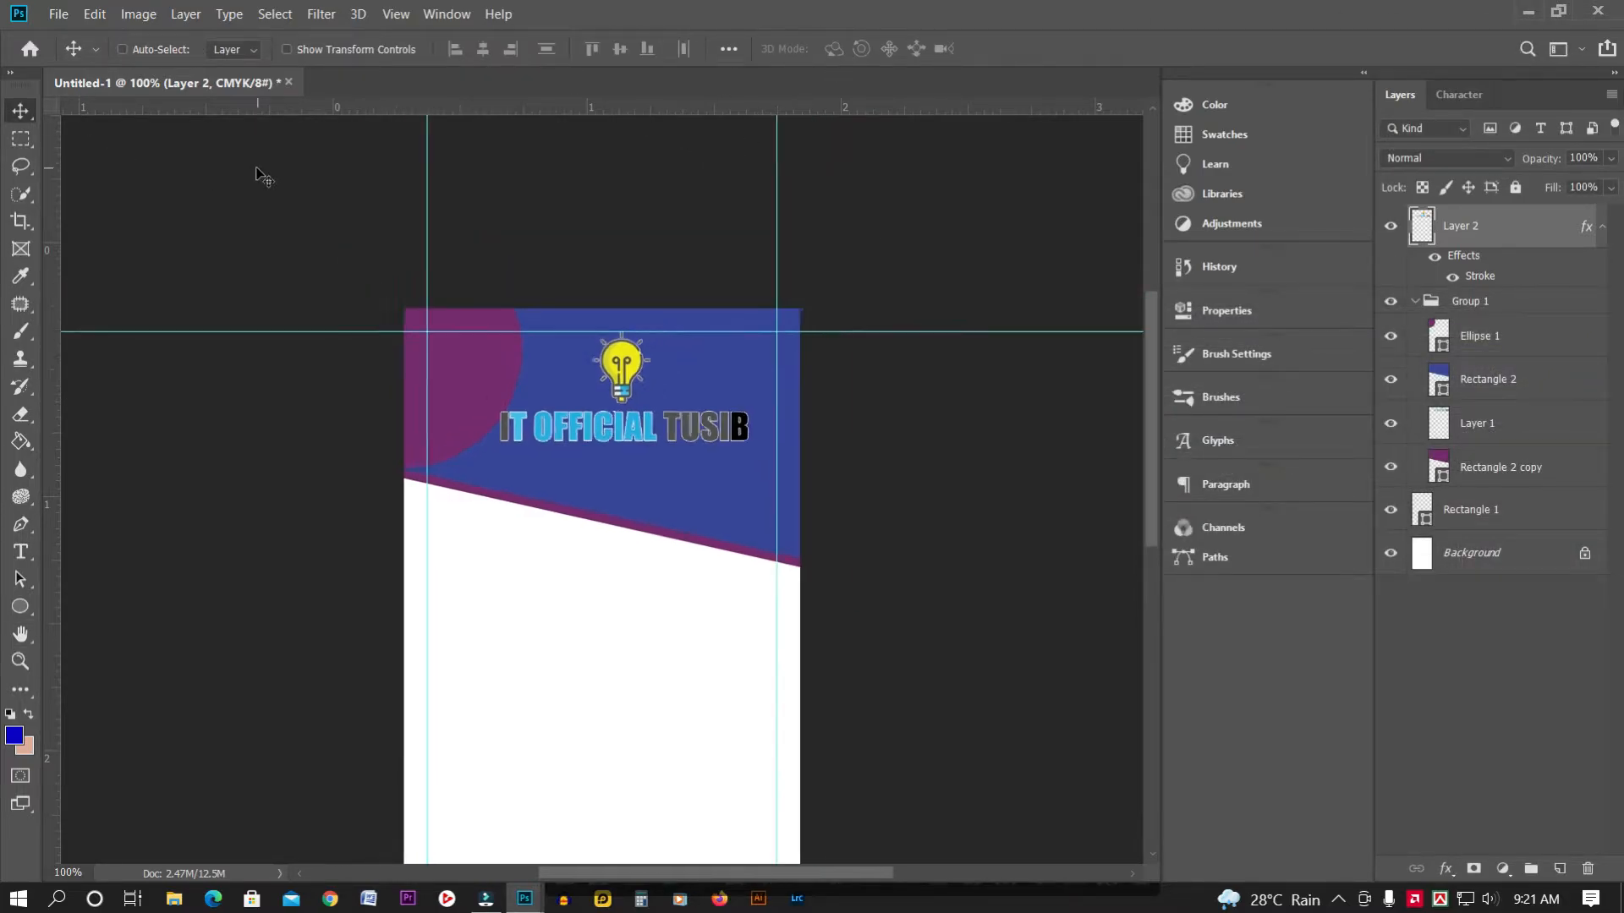
pyautogui.hotkey('ctrl', '-')
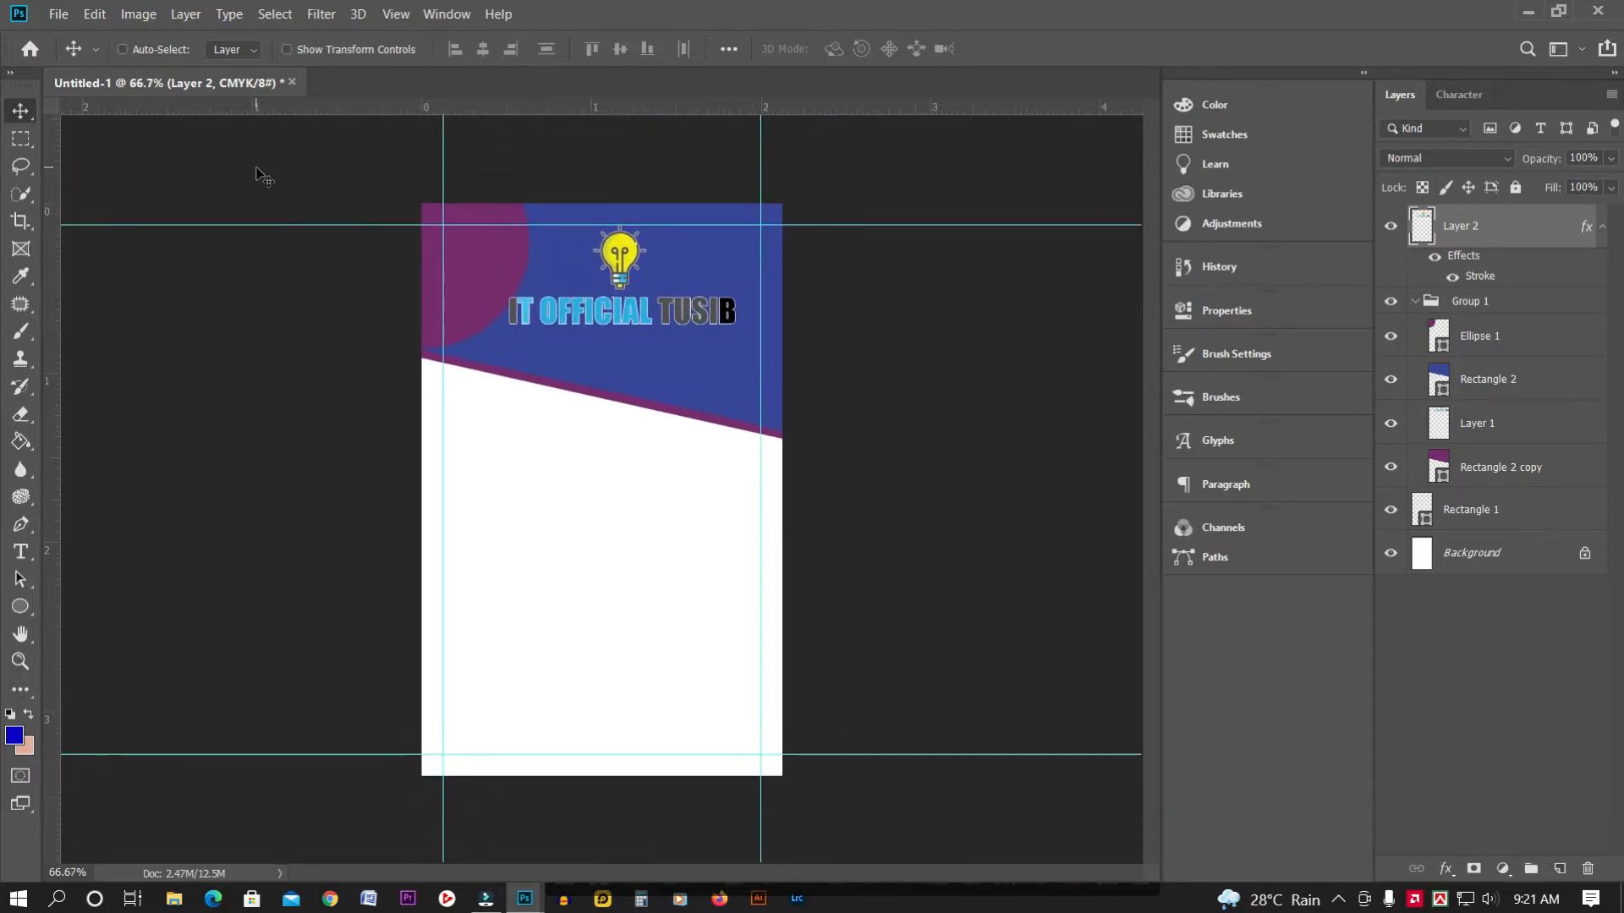
pyautogui.press('Down')
pyautogui.press('Down')
pyautogui.press('Down')
pyautogui.press('Down')
pyautogui.press('Down')
pyautogui.press('Down')
pyautogui.hotkey('shift', 'Left')
pyautogui.hotkey('shift', 'Left')
pyautogui.hotkey('shift', 'Left')
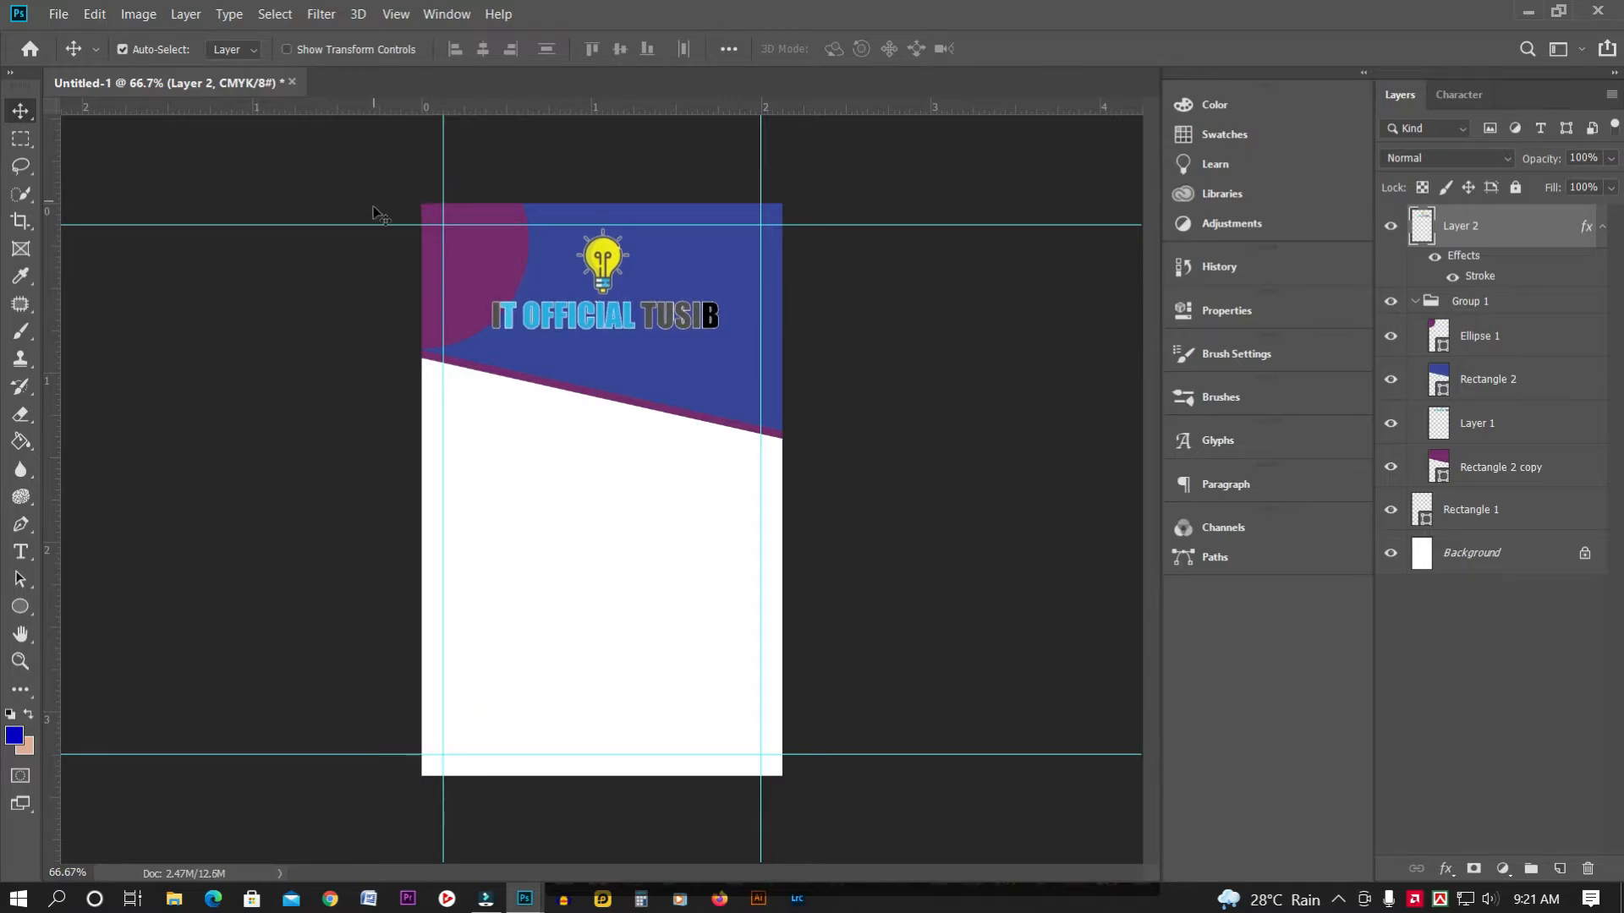
pyautogui.click(21, 140)
pyautogui.click(22, 166)
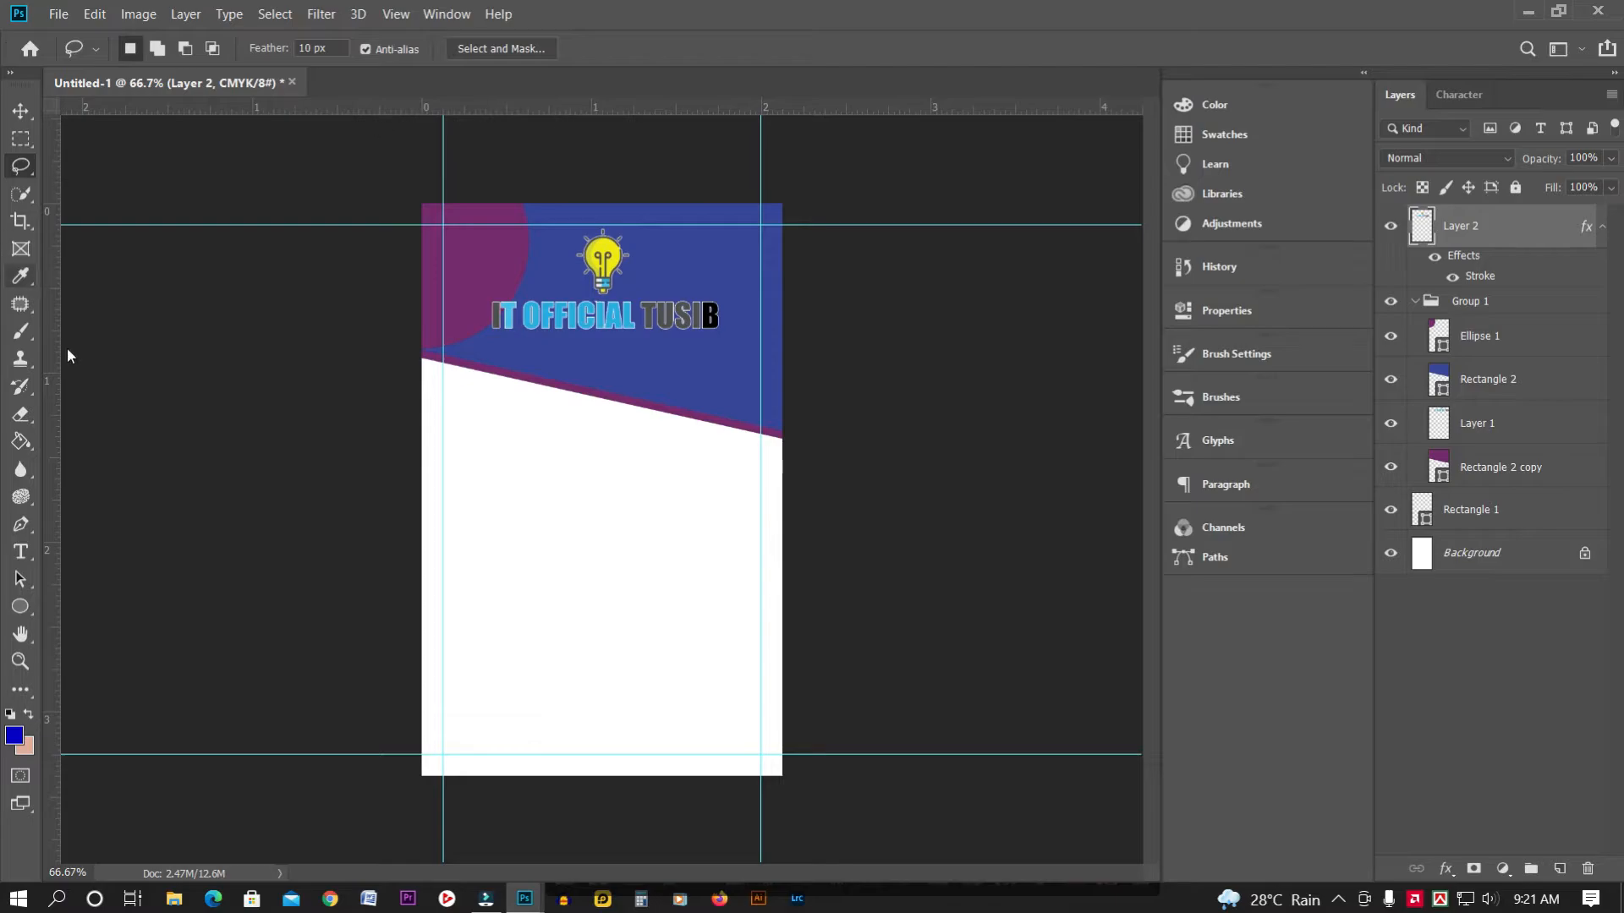
# Draw an ellipse below the header with a 5 px white outline
pyautogui.click(15, 615)
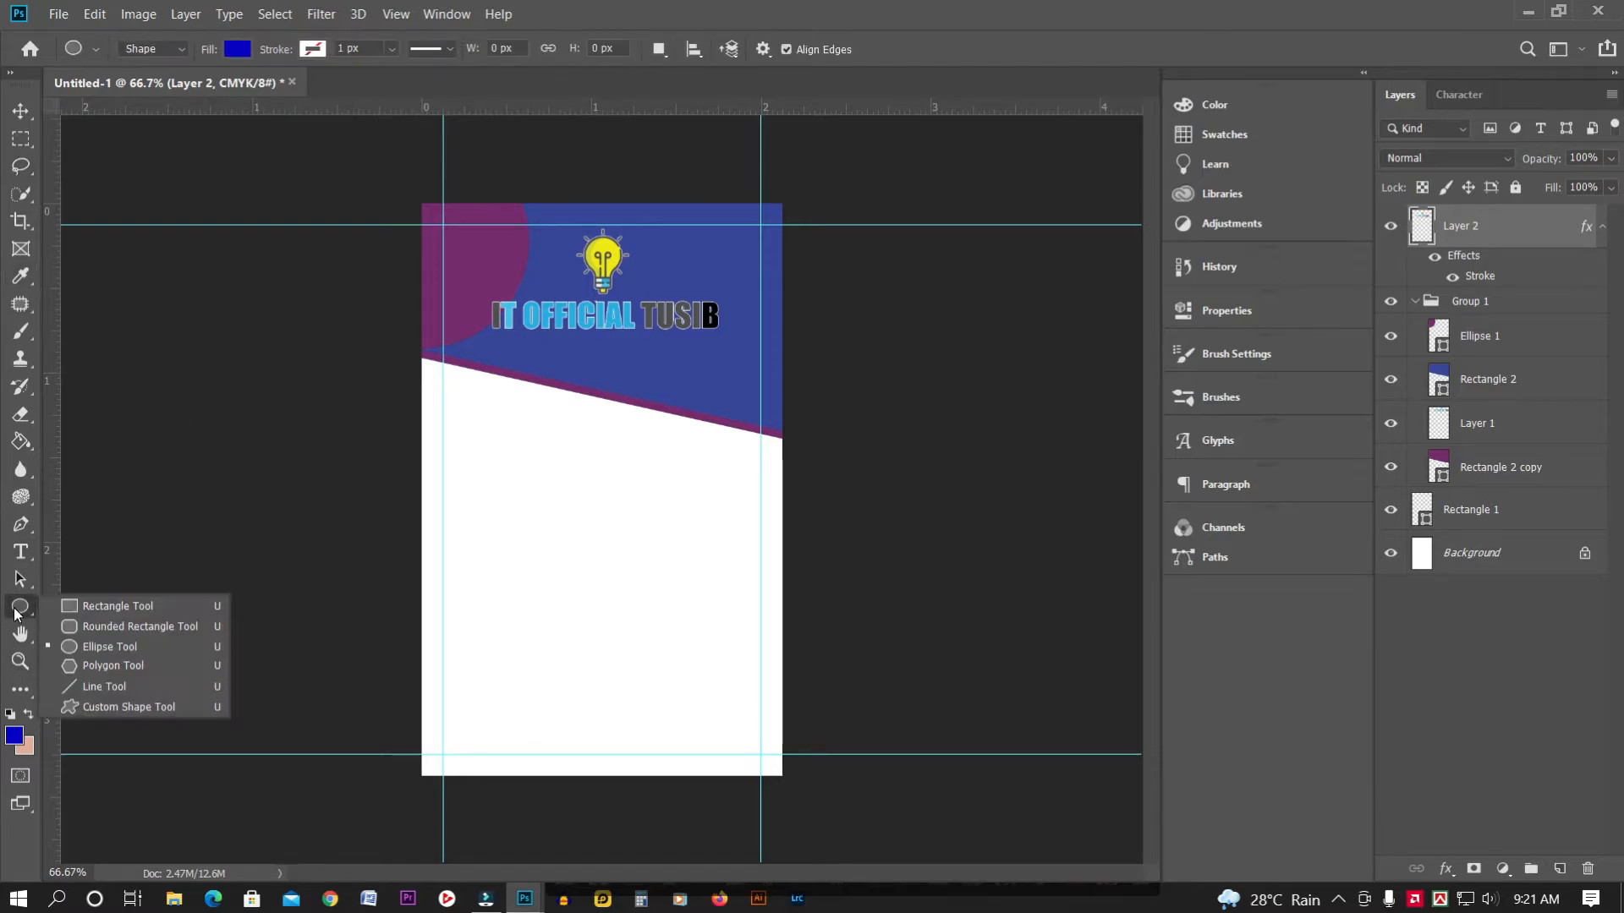
pyautogui.click(94, 641)
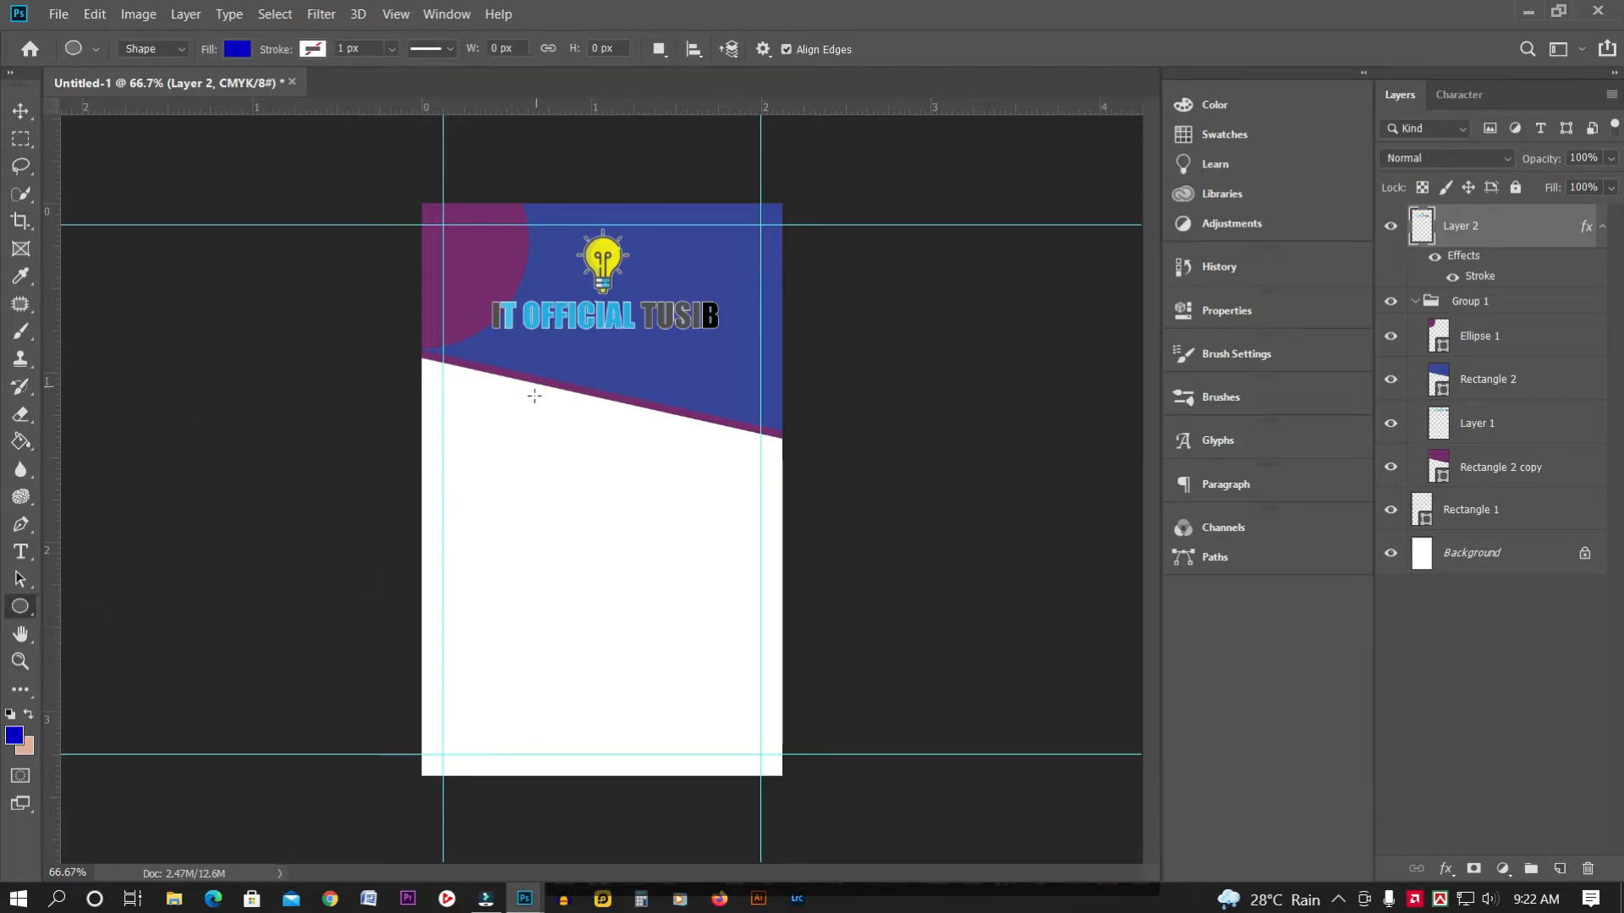
pyautogui.moveTo(519, 423); pyautogui.dragTo(617, 487)
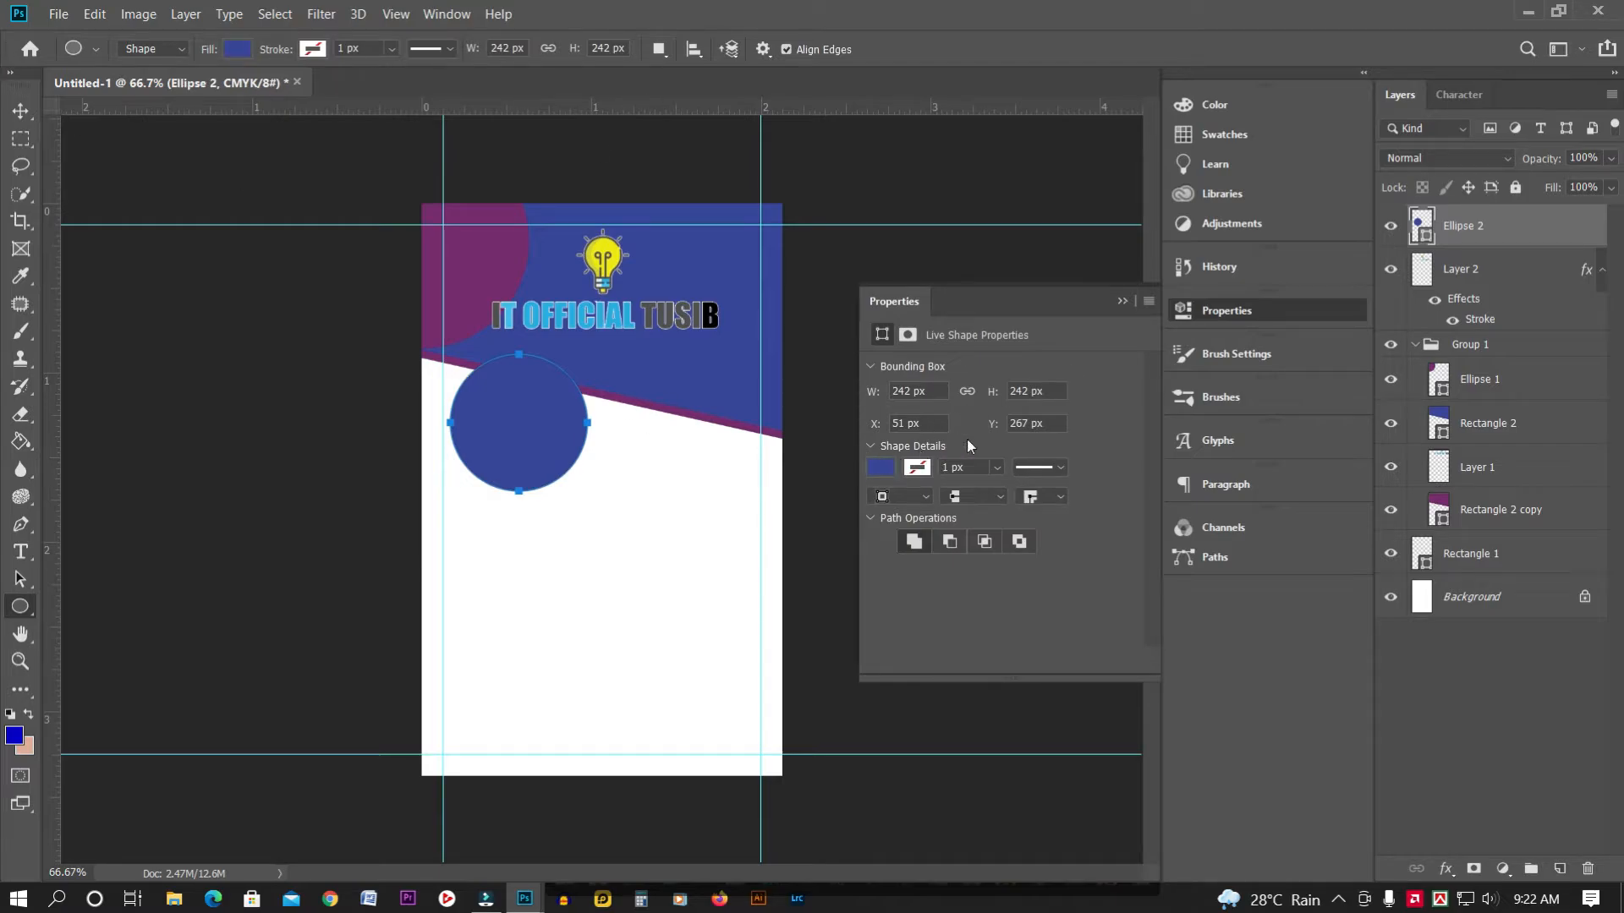
pyautogui.doubleClick(947, 469)
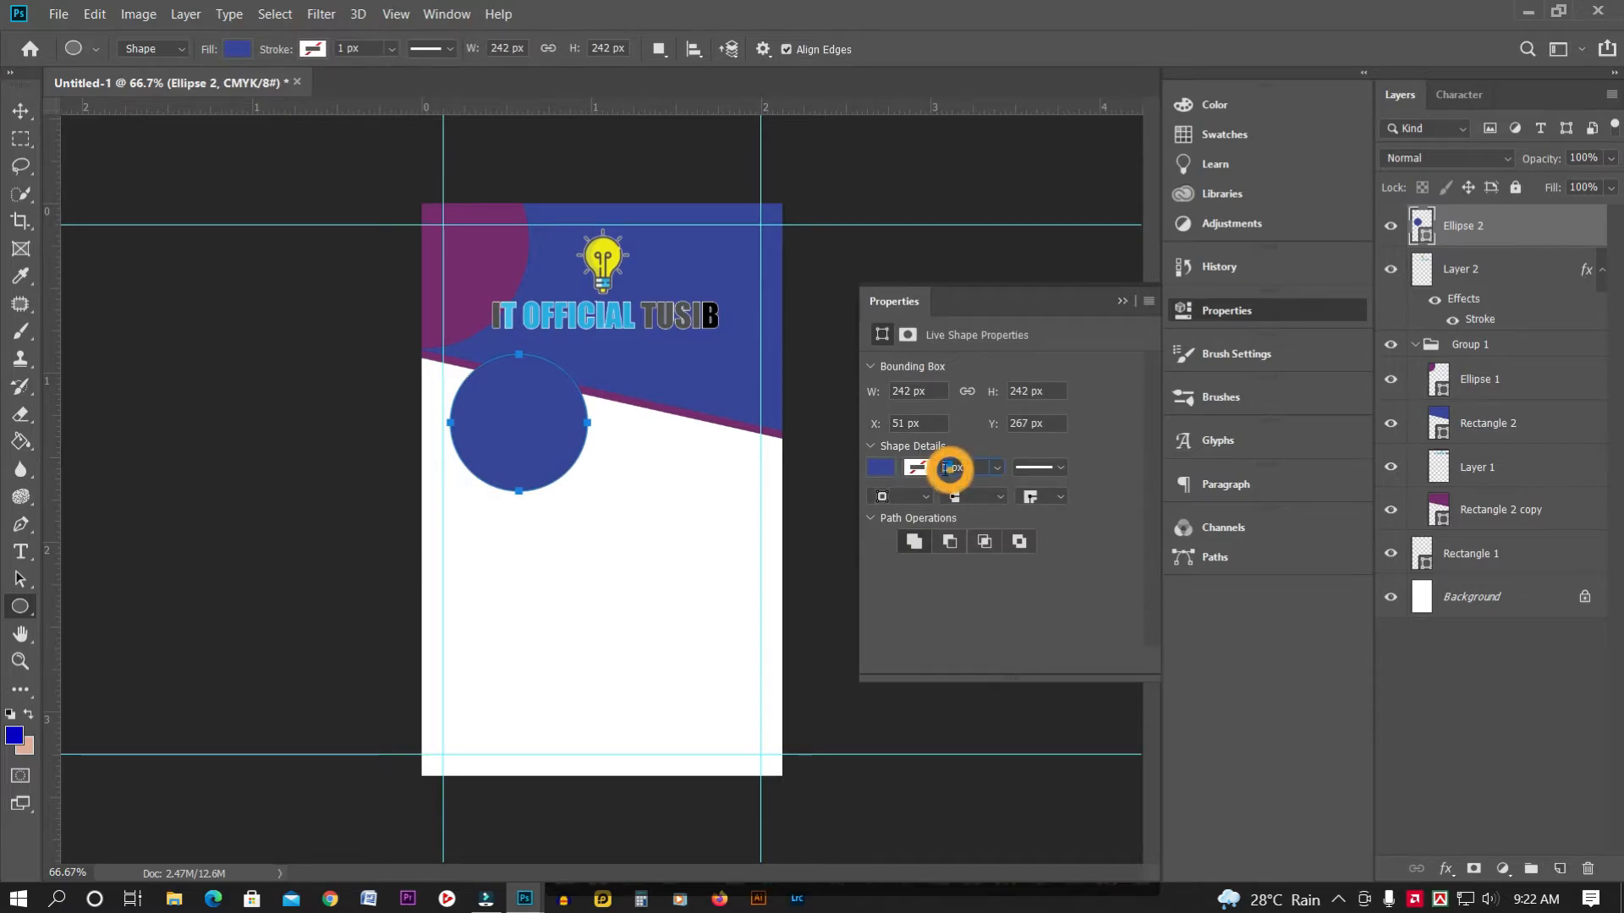
pyautogui.write('5')
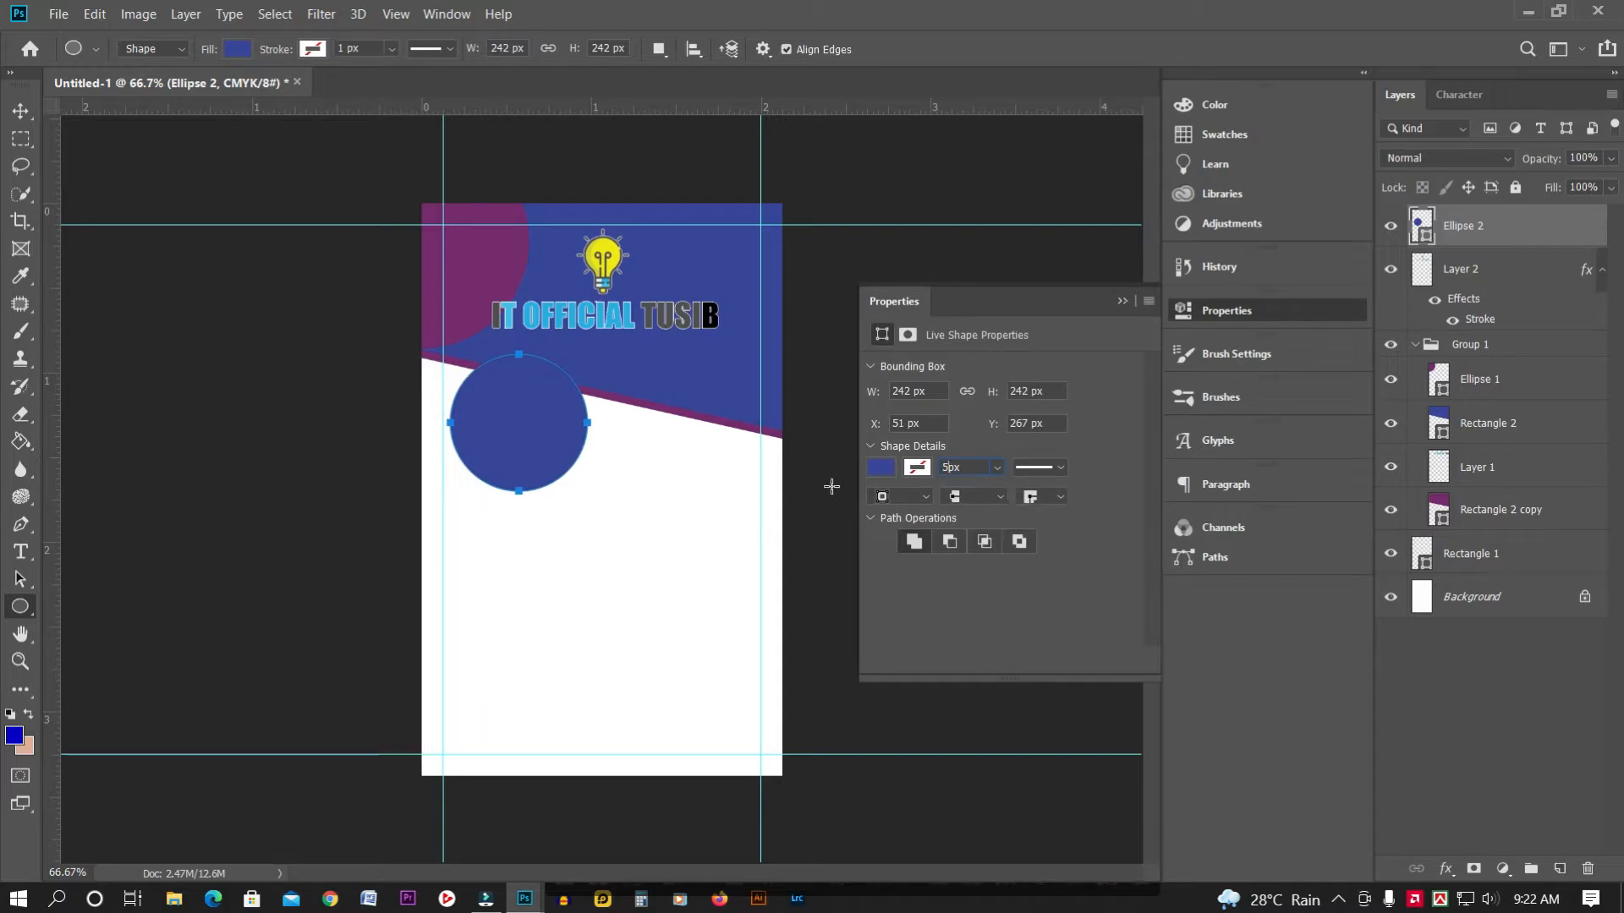
pyautogui.click(922, 469)
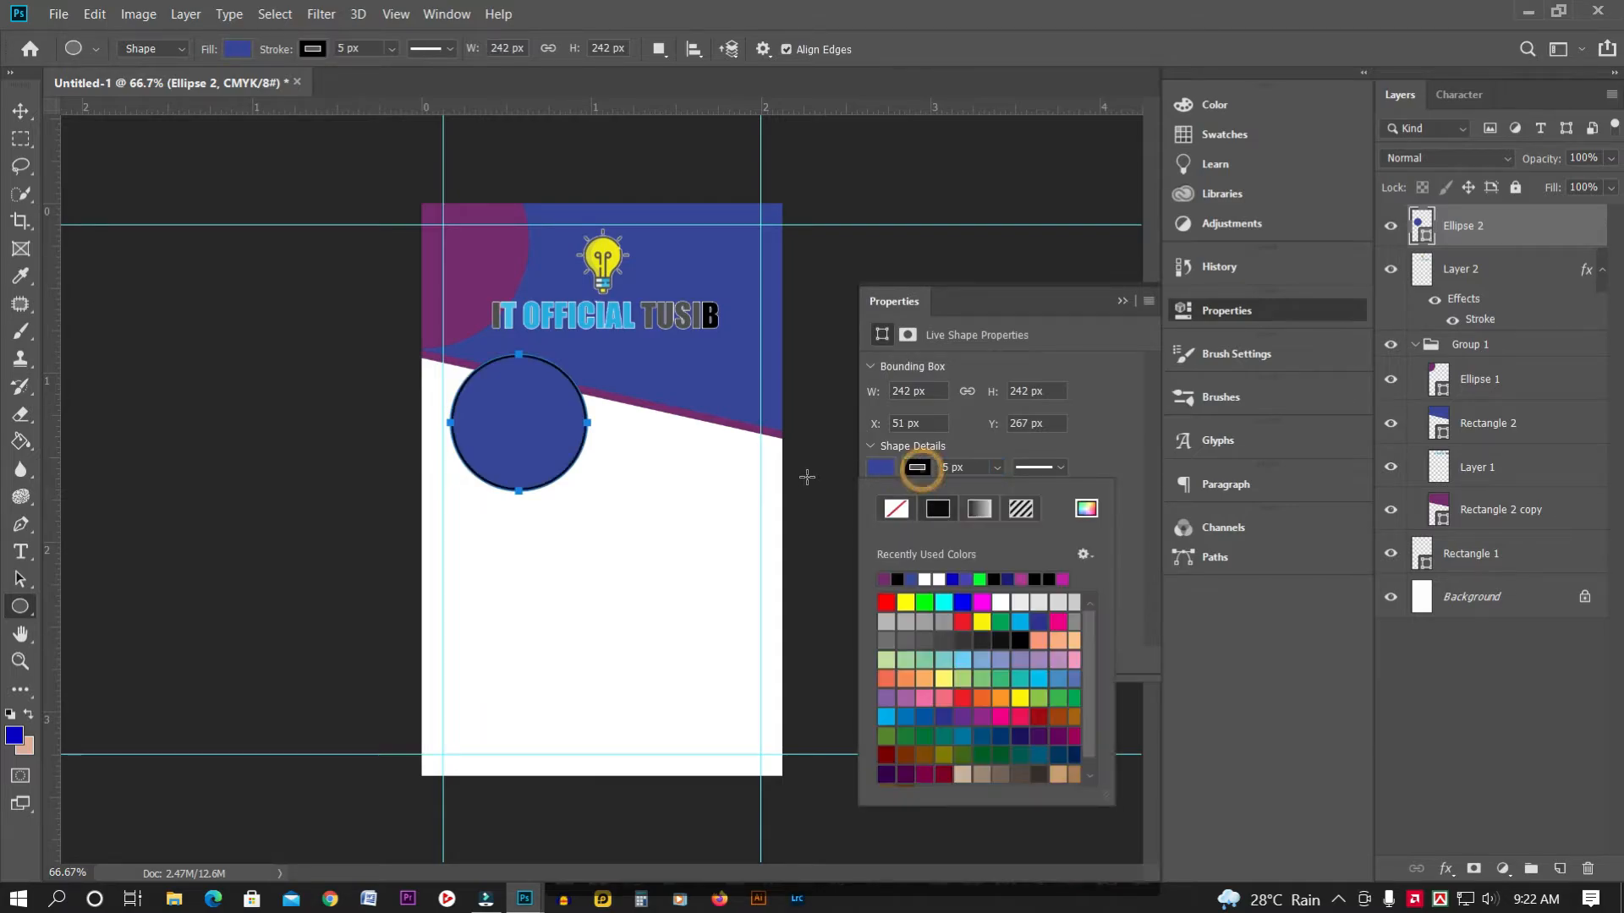
pyautogui.click(939, 579)
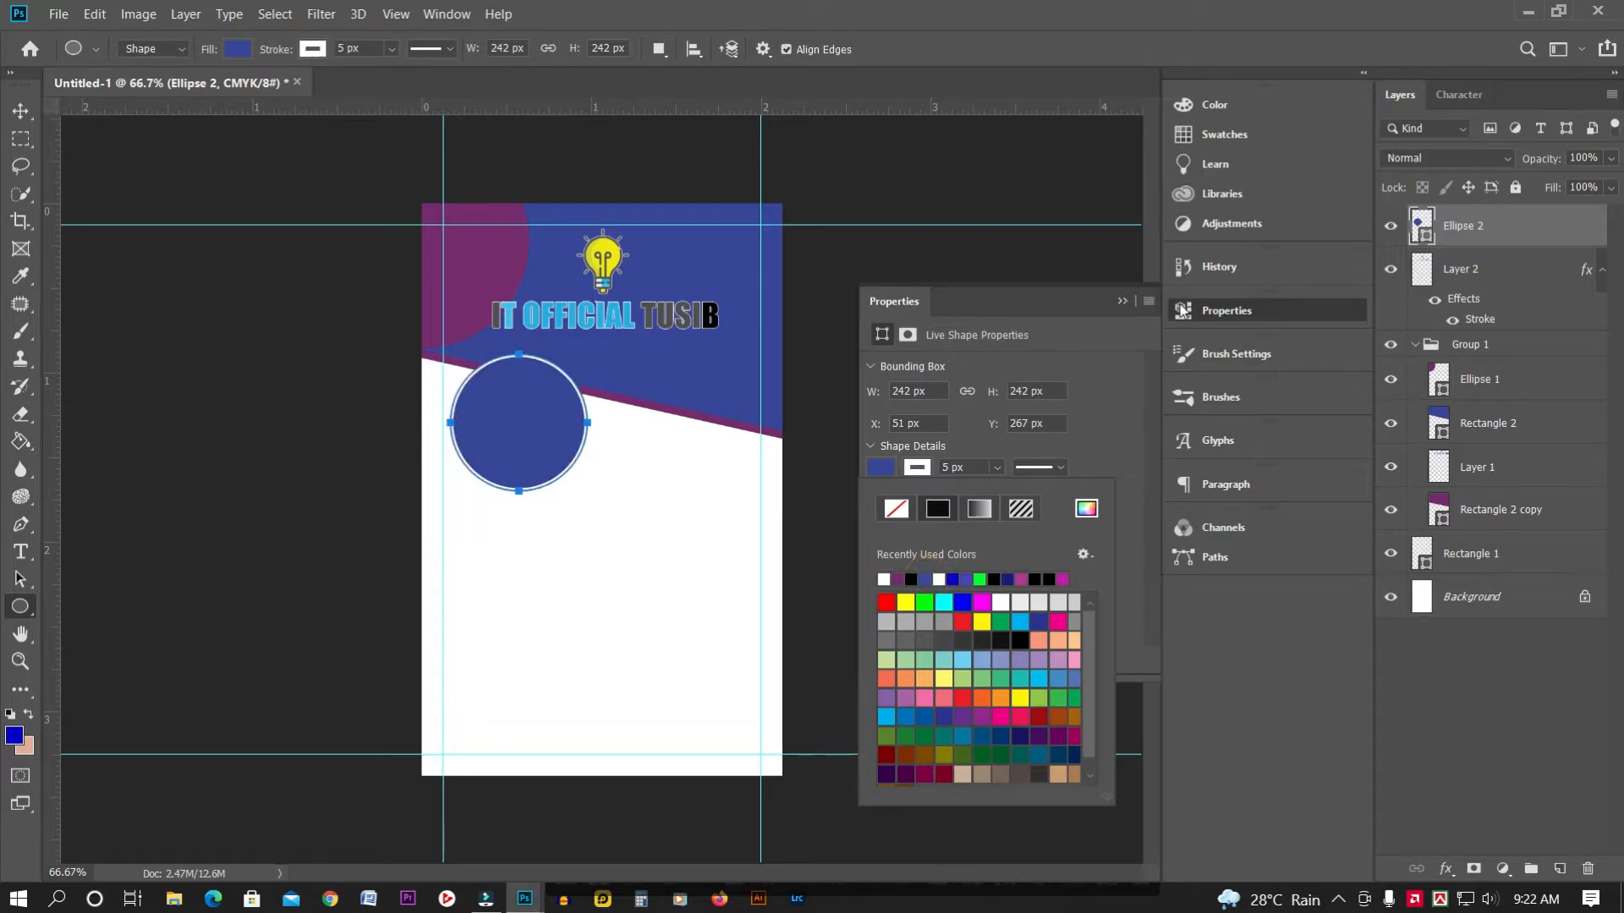
pyautogui.click(1122, 302)
pyautogui.click(1123, 302)
# Move the blue circle right and up so it is centred over the header's slanted edge
pyautogui.click(20, 111)
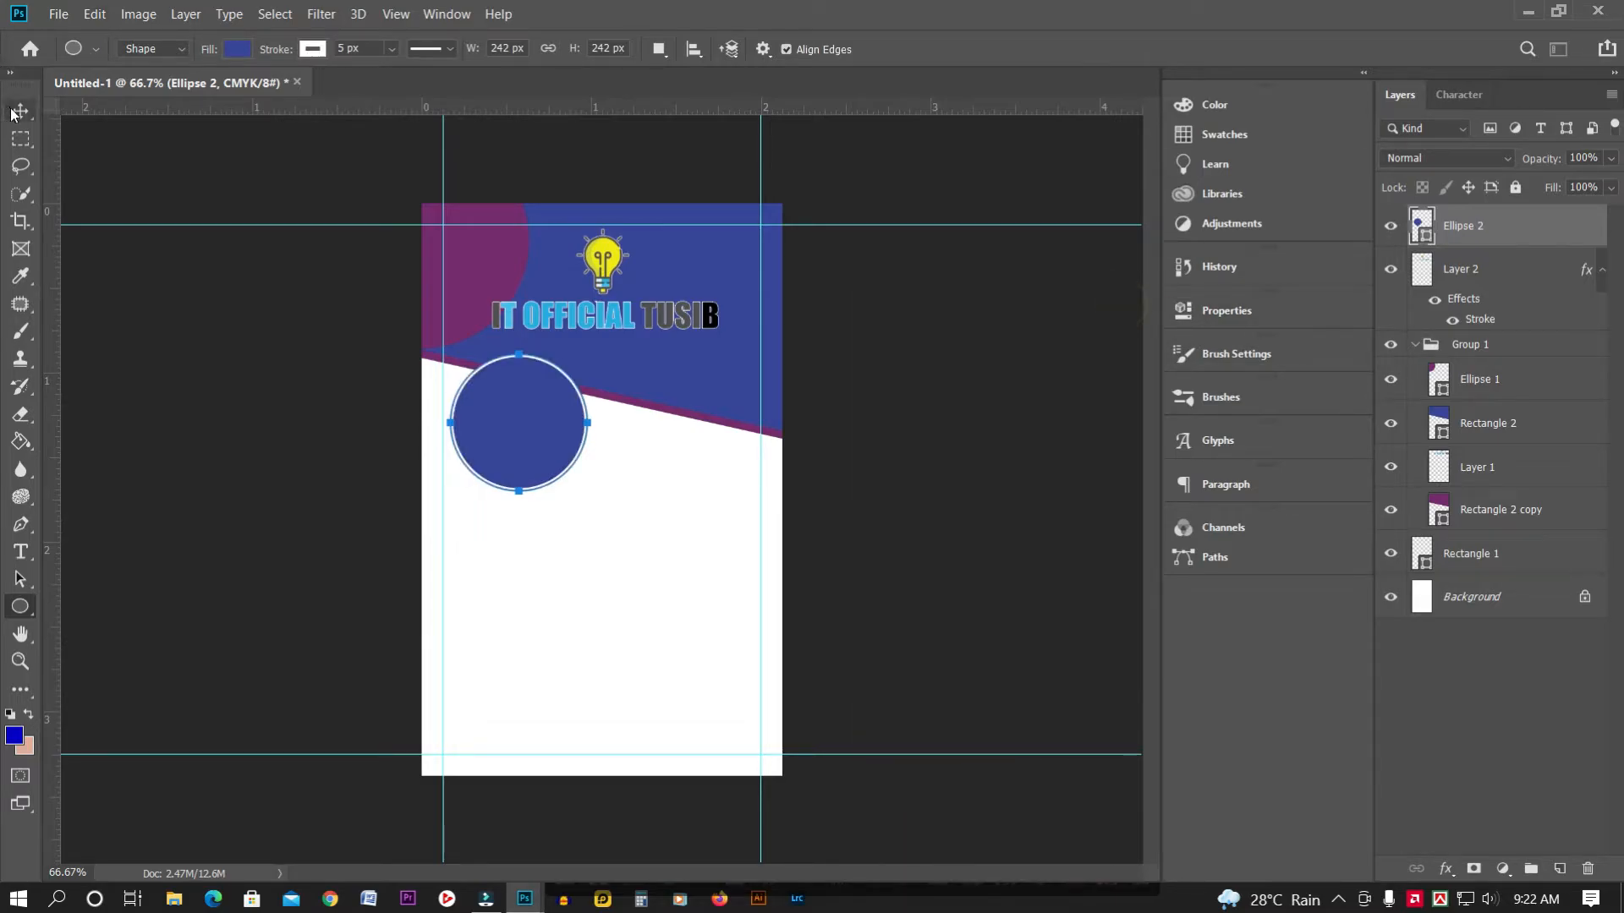
pyautogui.moveTo(545, 433); pyautogui.dragTo(620, 416)
pyautogui.press('Right')
pyautogui.press('Right')
pyautogui.press('Right')
pyautogui.press('Right')
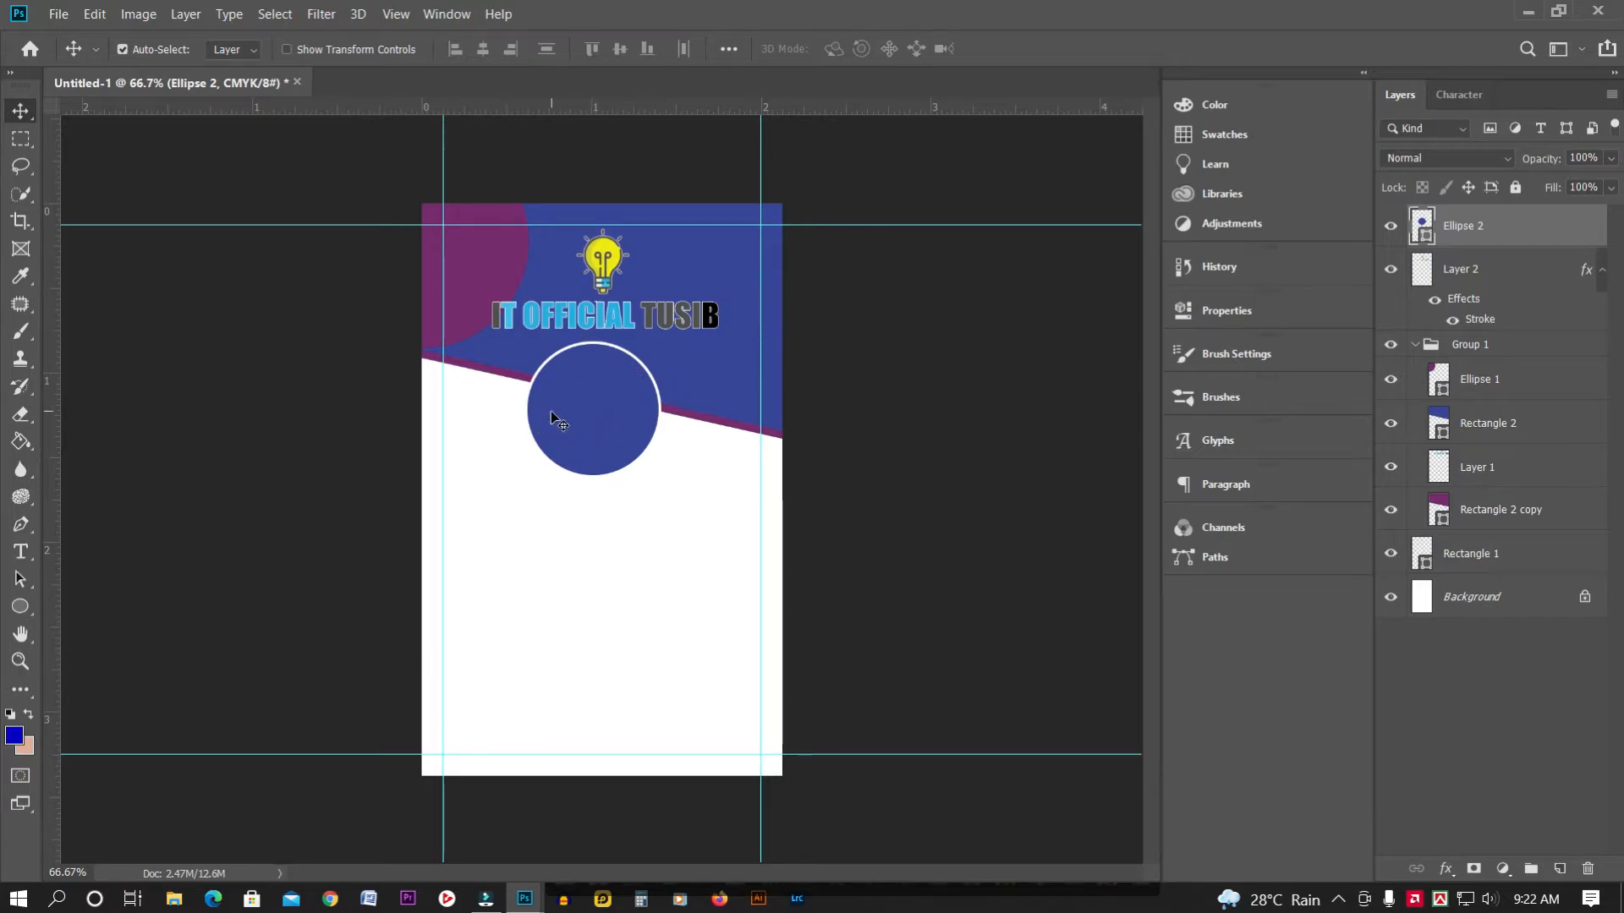
pyautogui.press('Right')
pyautogui.press('Right')
pyautogui.press('Right')
pyautogui.press('Right')
pyautogui.press('Right')
pyautogui.press('Down')
pyautogui.press('Right')
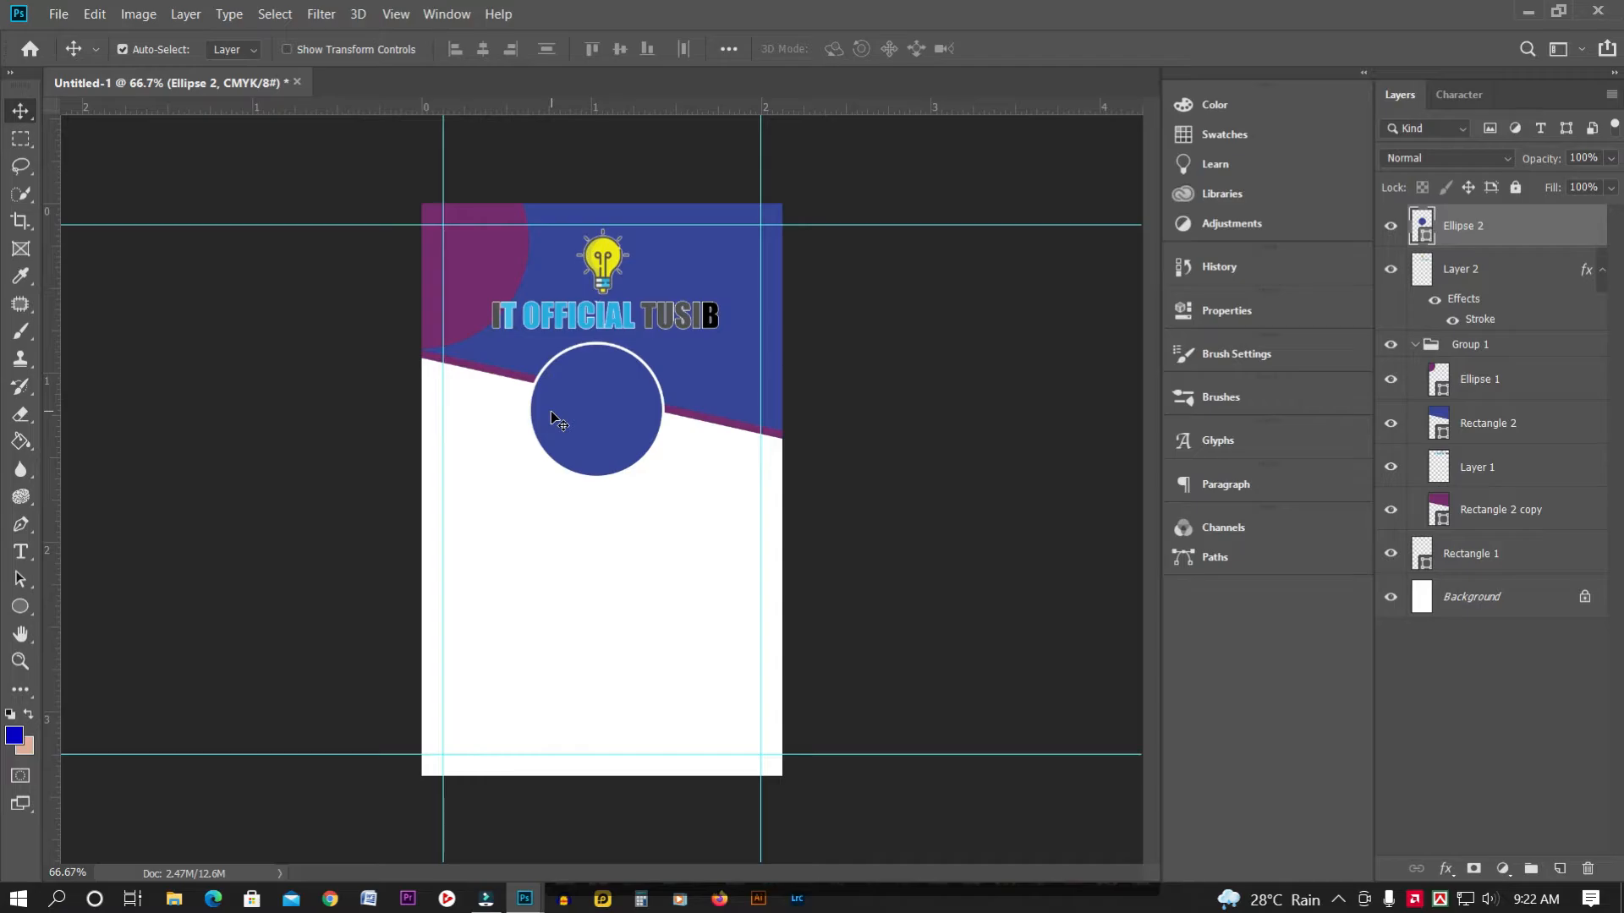
# Open sdsd.png and drag the portrait photo into the ID card document
pyautogui.click(58, 14)
pyautogui.click(68, 51)
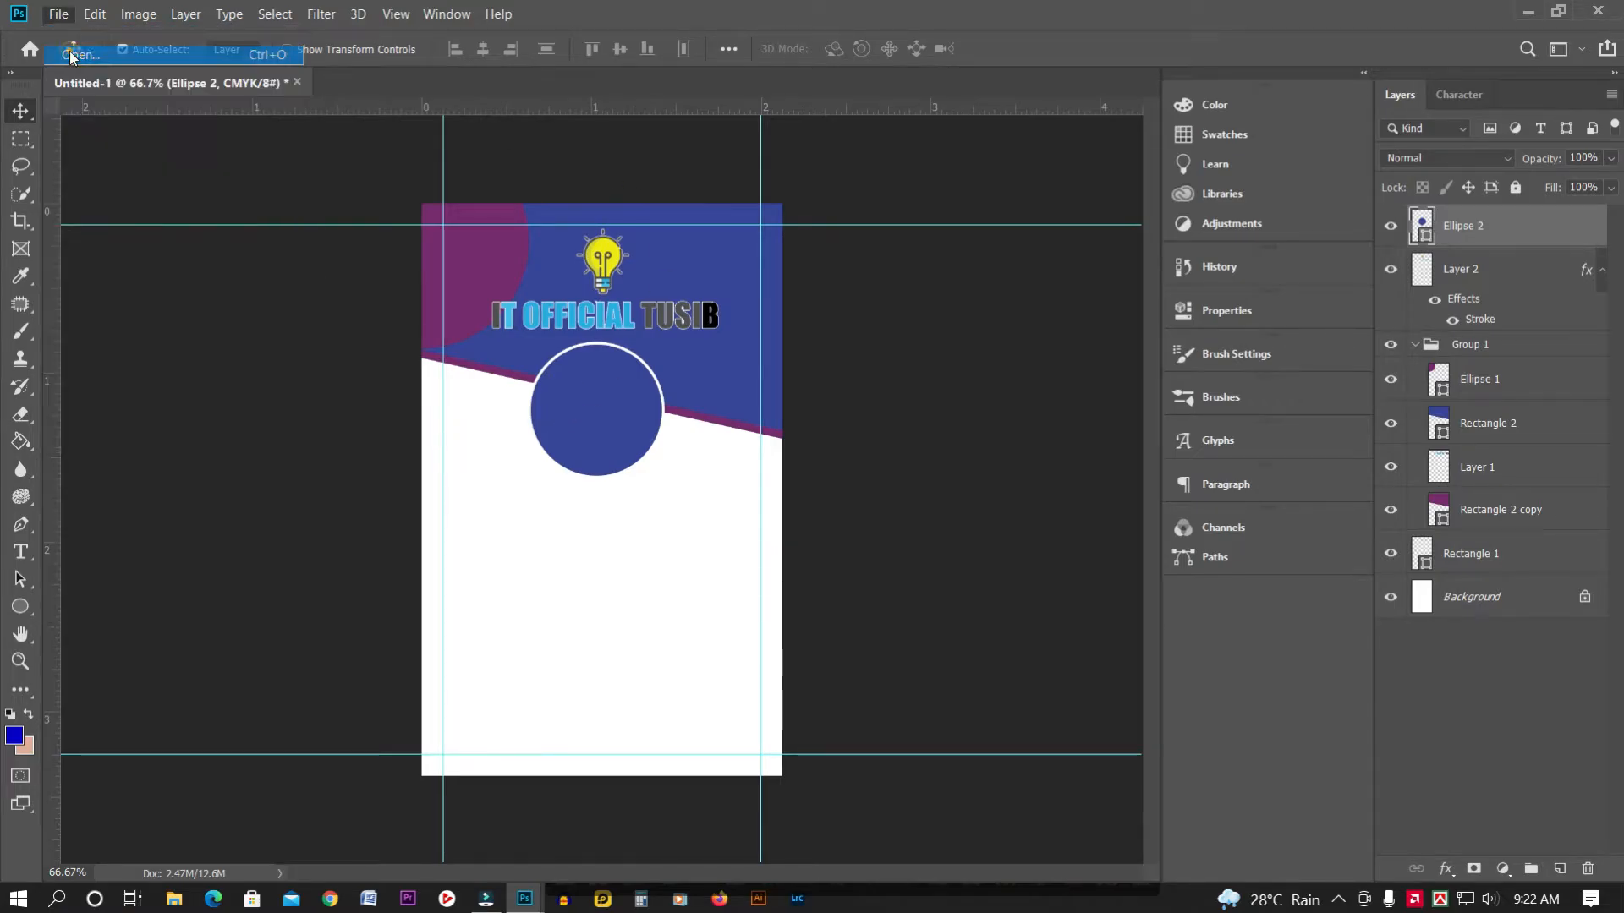
pyautogui.doubleClick(590, 180)
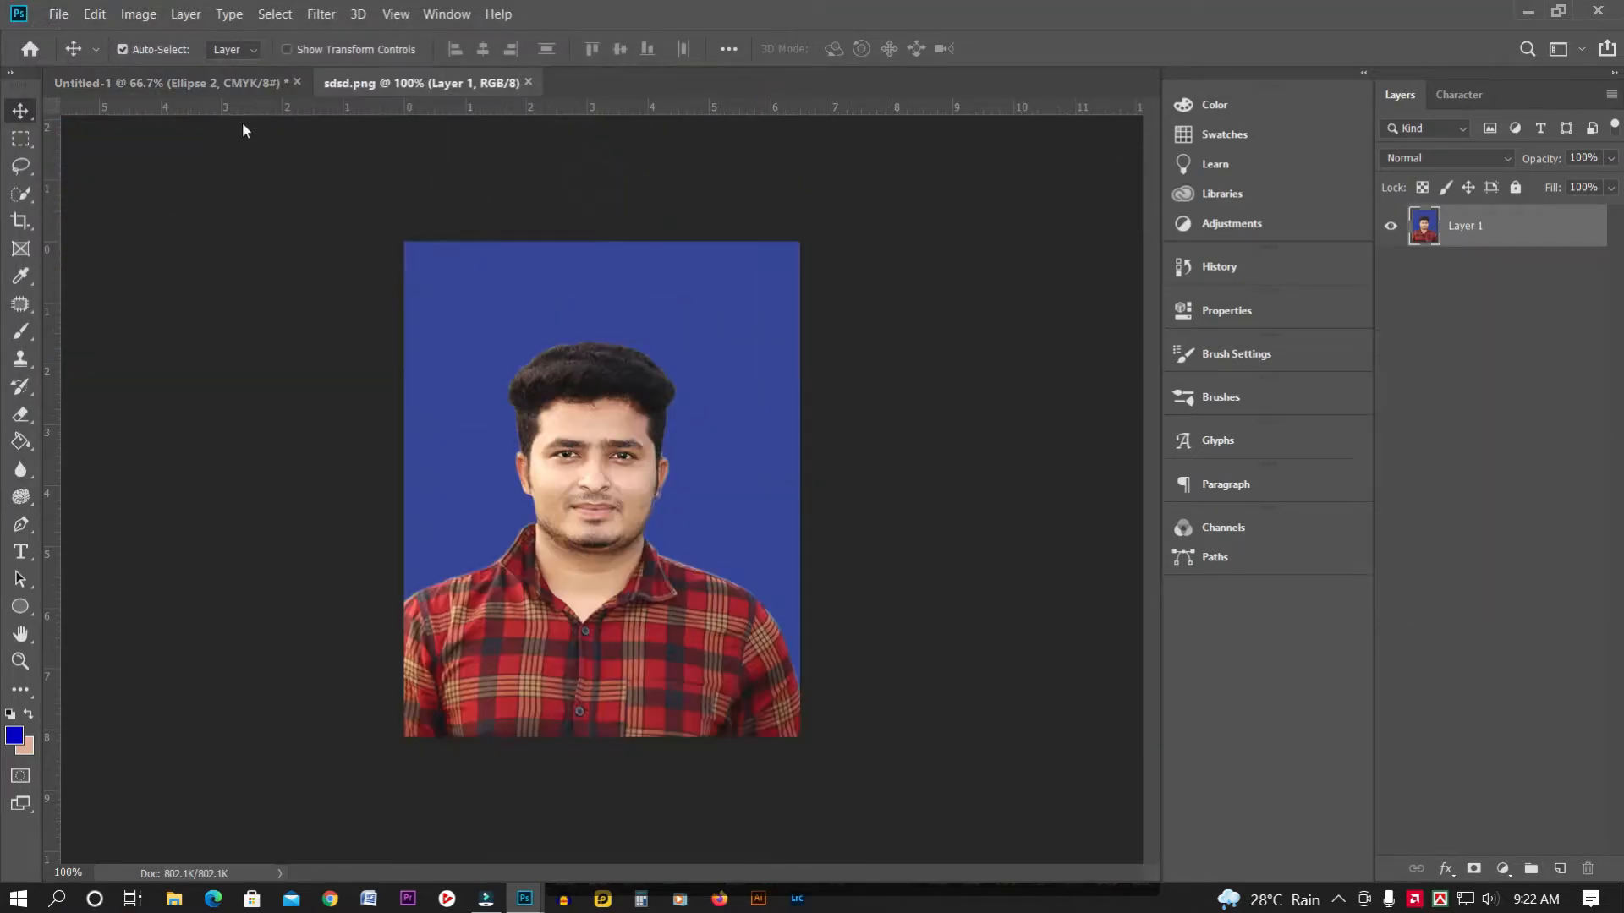
pyautogui.moveTo(505, 84); pyautogui.dragTo(594, 294)
pyautogui.moveTo(623, 455); pyautogui.dragTo(611, 405)
# Scale the photo to about 60%, place it over the circle and clip it to the circle
pyautogui.hotkey('ctrl', 't')
pyautogui.moveTo(746, 245); pyautogui.dragTo(641, 364)
pyautogui.moveTo(596, 464); pyautogui.dragTo(619, 422)
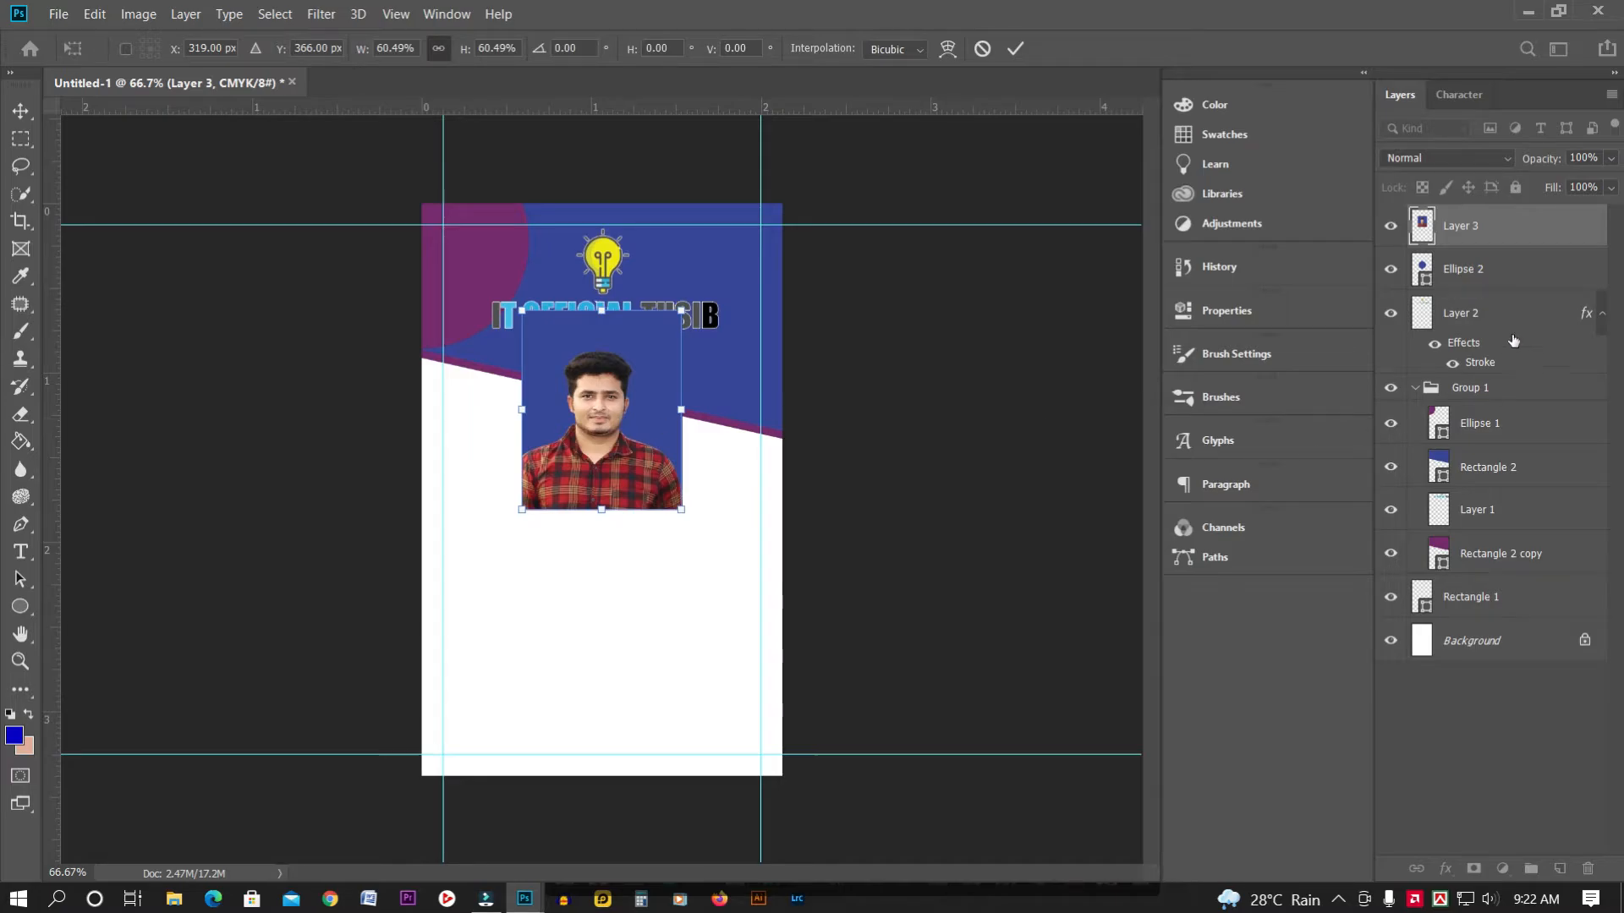
pyautogui.press('Return')
pyautogui.rightClick(1483, 230)
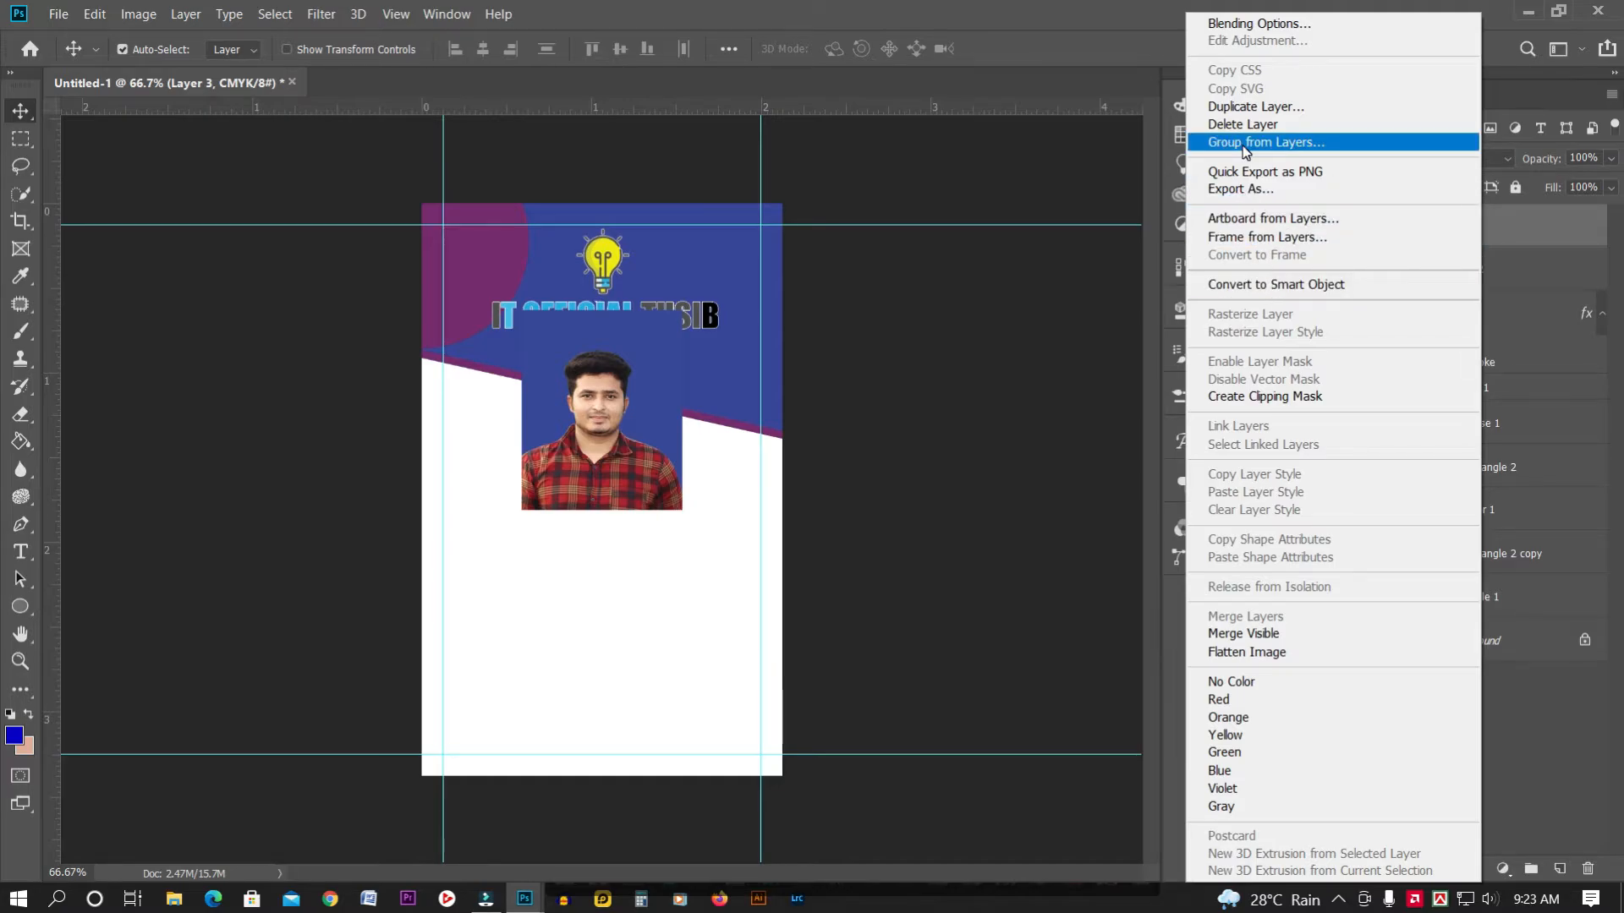
pyautogui.click(1278, 397)
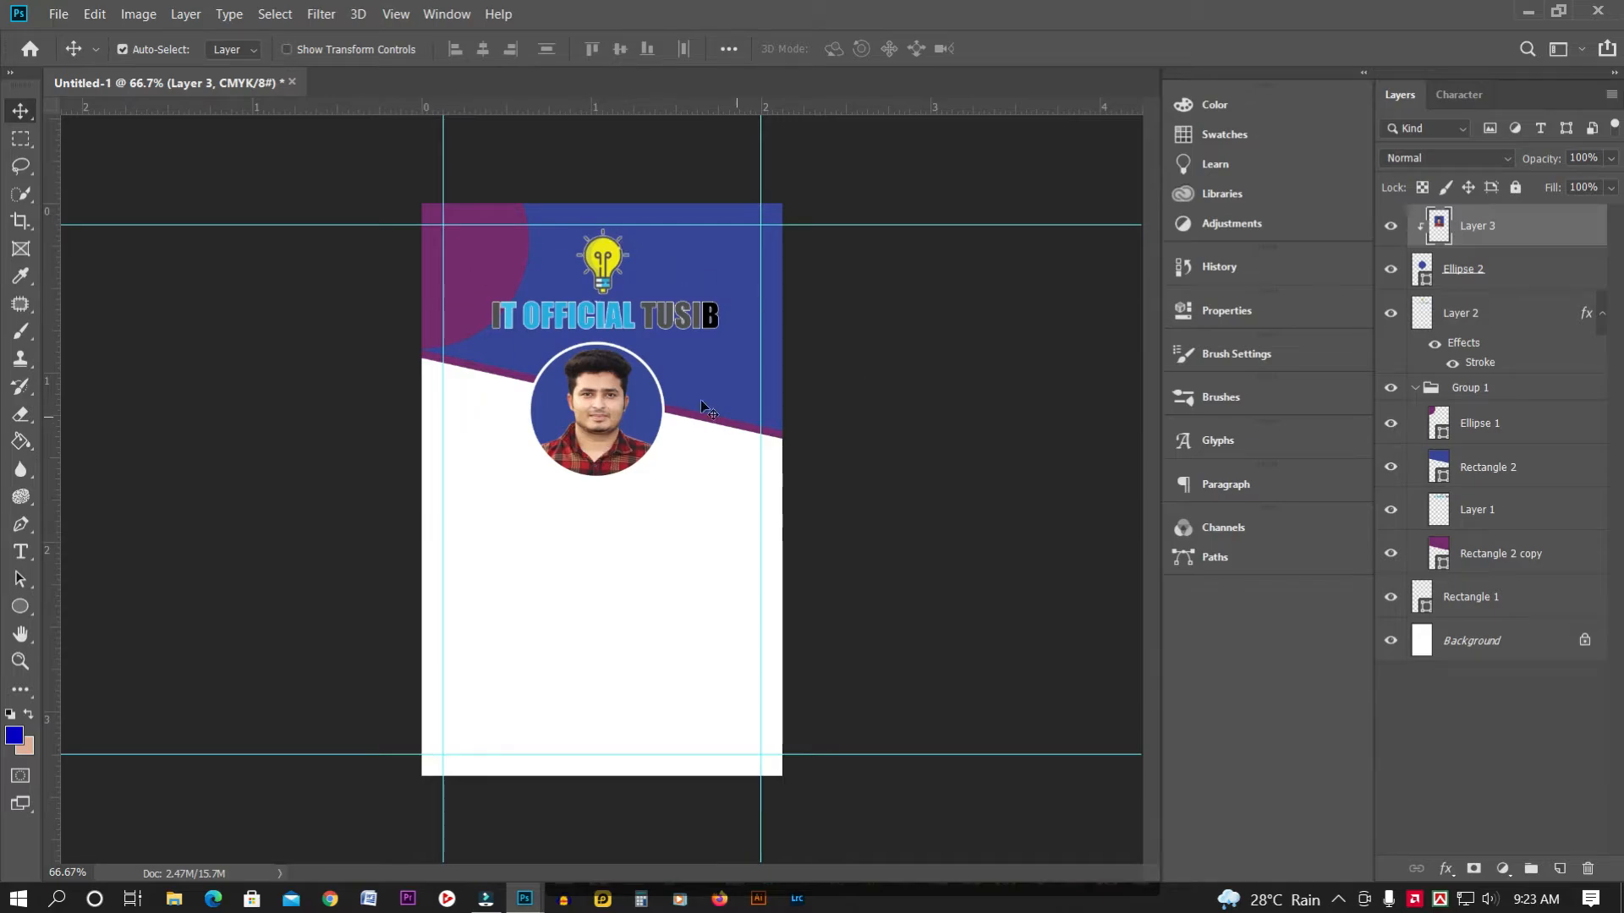
# Create Group 2 and move Layer 2, Ellipse 2 and Layer 3 into it
pyautogui.click(1428, 392)
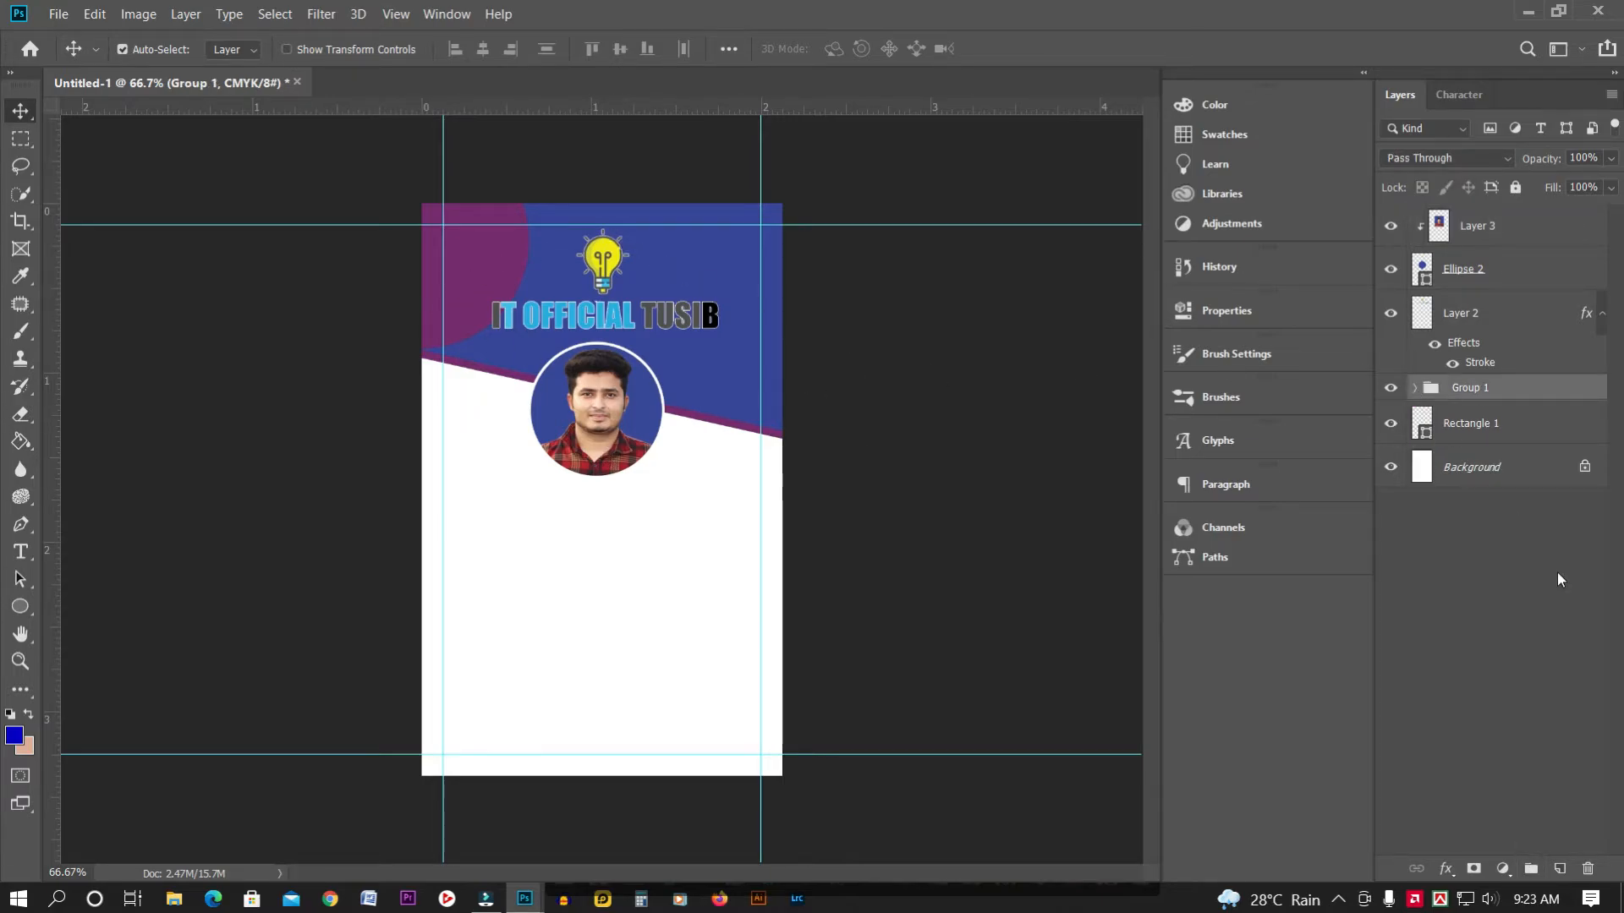
pyautogui.click(1531, 869)
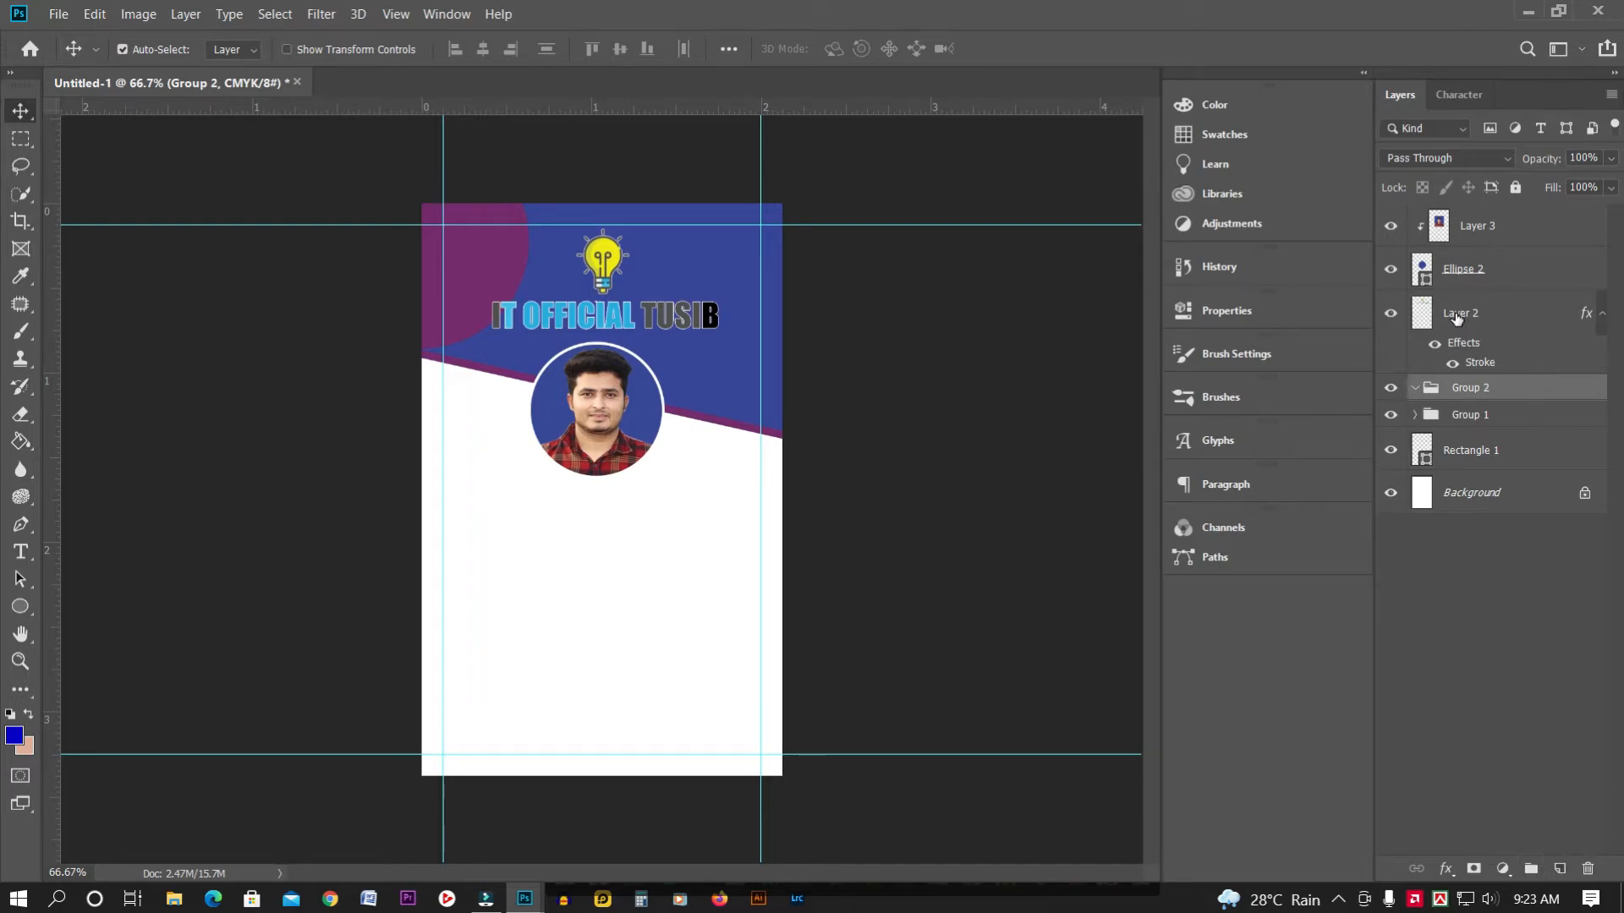
pyautogui.click(1456, 320)
pyautogui.keyDown('shift'); pyautogui.click(1462, 264); pyautogui.keyUp('shift')
pyautogui.keyDown('shift'); pyautogui.click(1511, 227); pyautogui.keyUp('shift')
pyautogui.moveTo(1512, 229); pyautogui.dragTo(1488, 396)
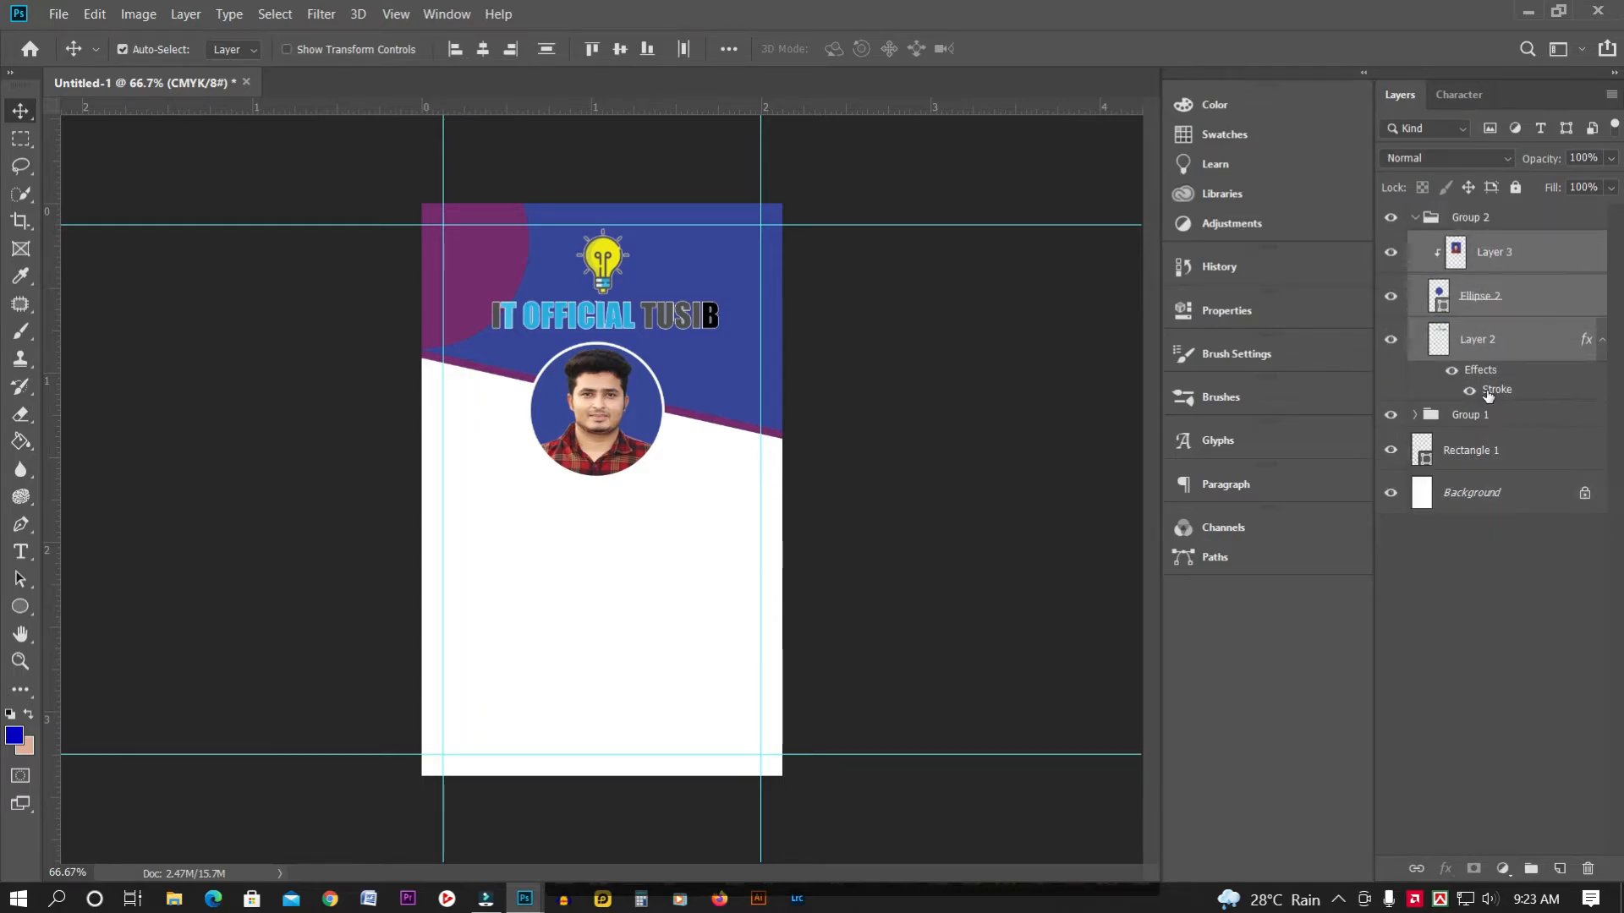
pyautogui.click(1414, 218)
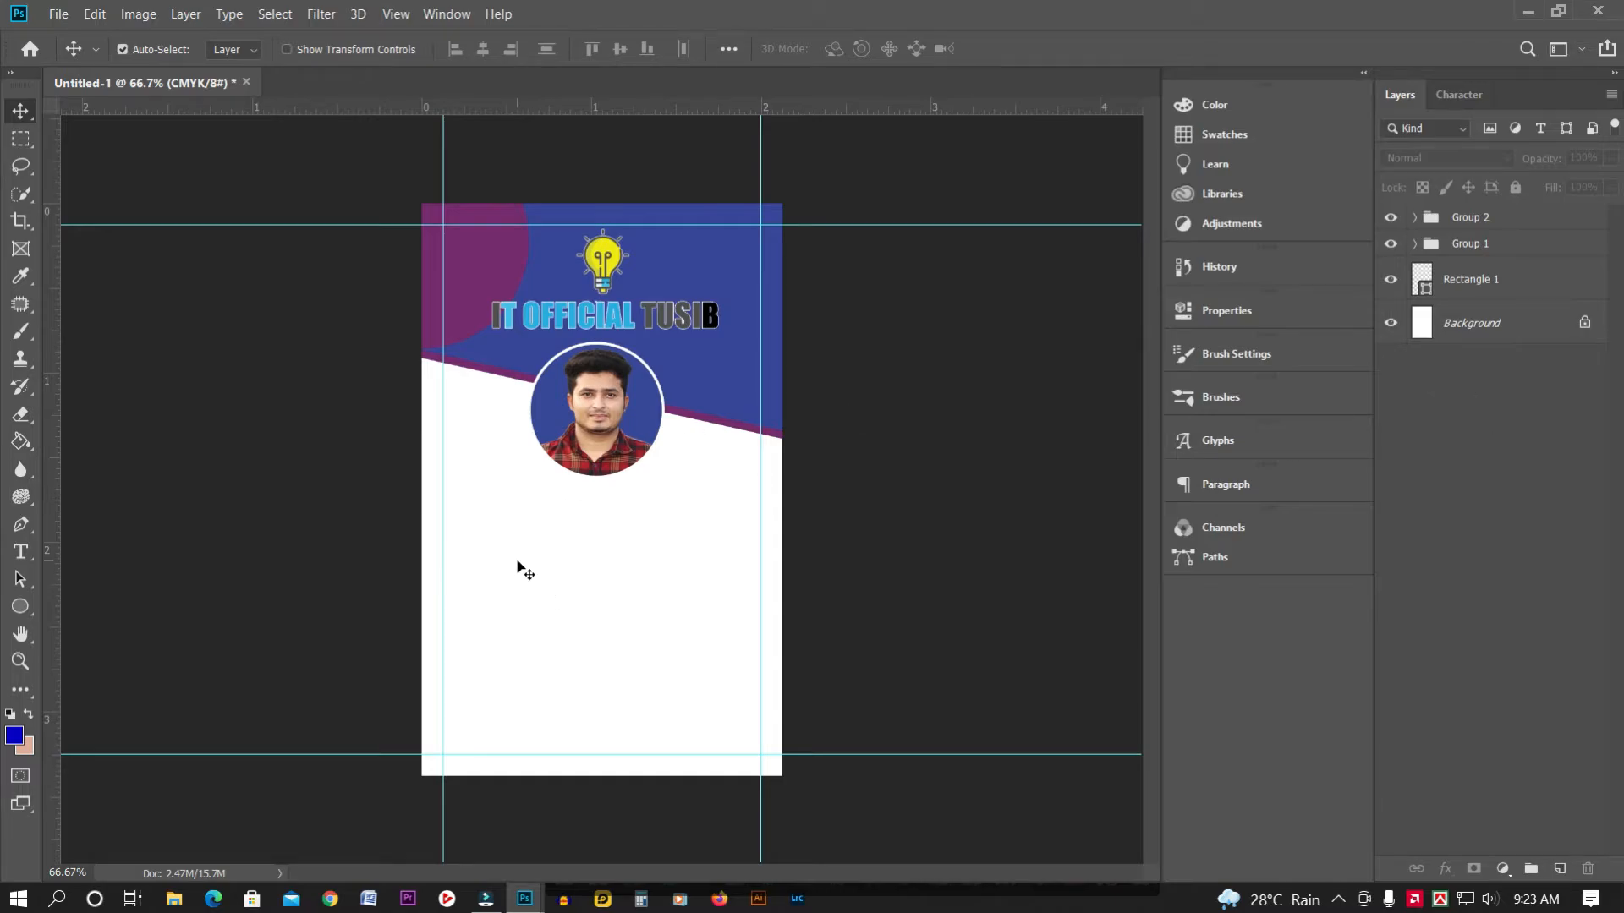
# Nudge the photo Layer 3 slightly left inside the circle
pyautogui.click(599, 459)
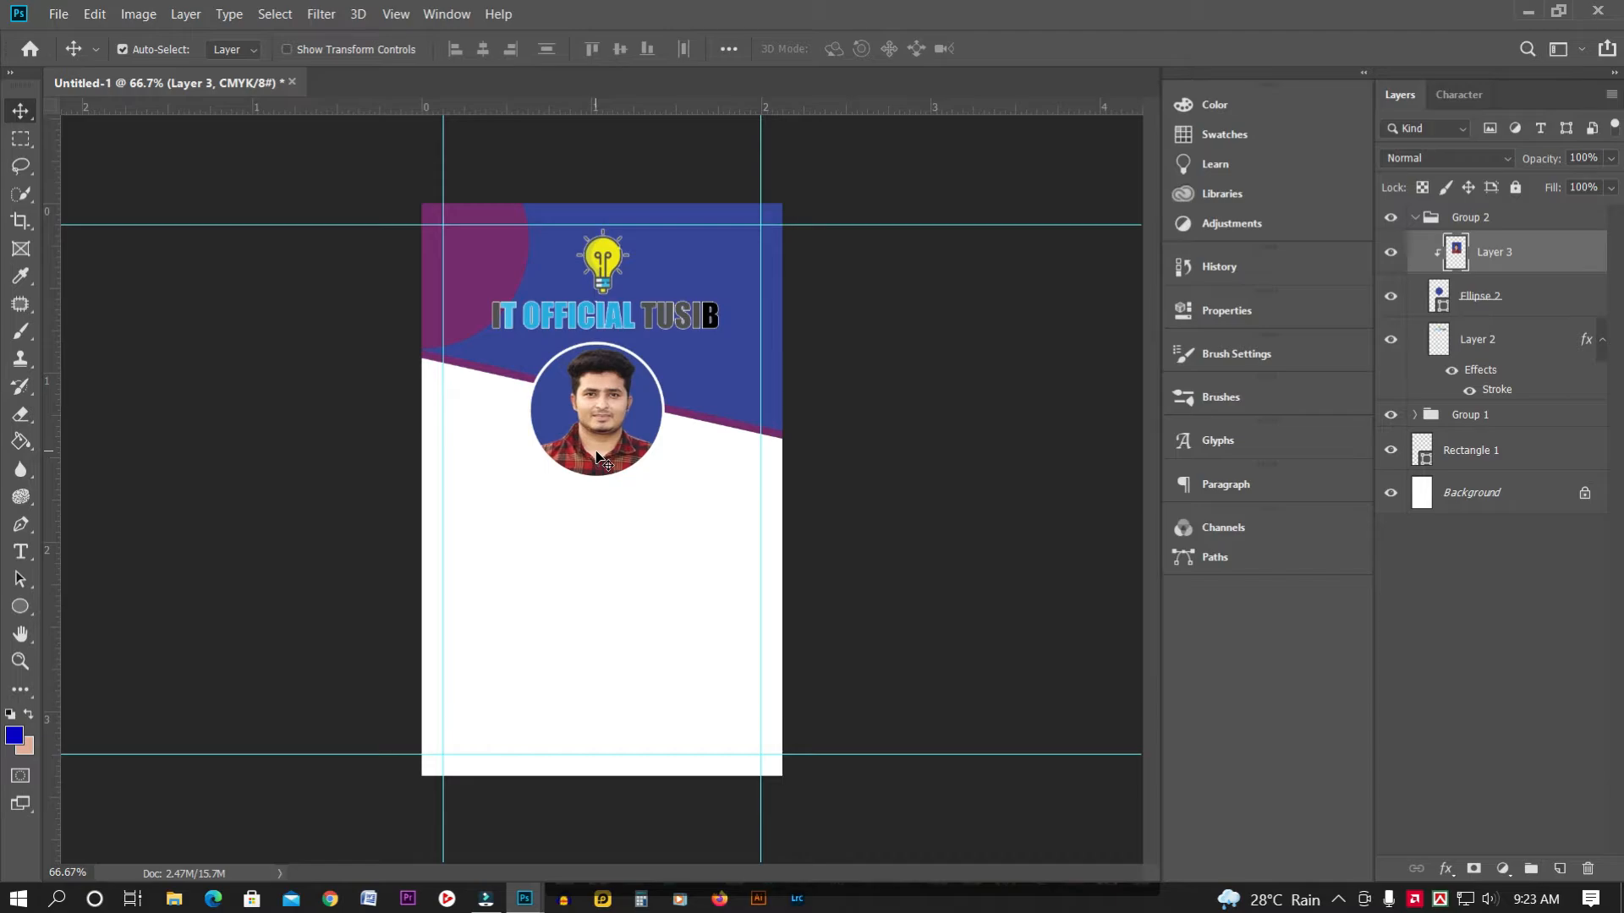
pyautogui.press('Left')
pyautogui.press('Left')
pyautogui.press('Left')
pyautogui.press('Left')
pyautogui.press('Left')
pyautogui.press('Left')
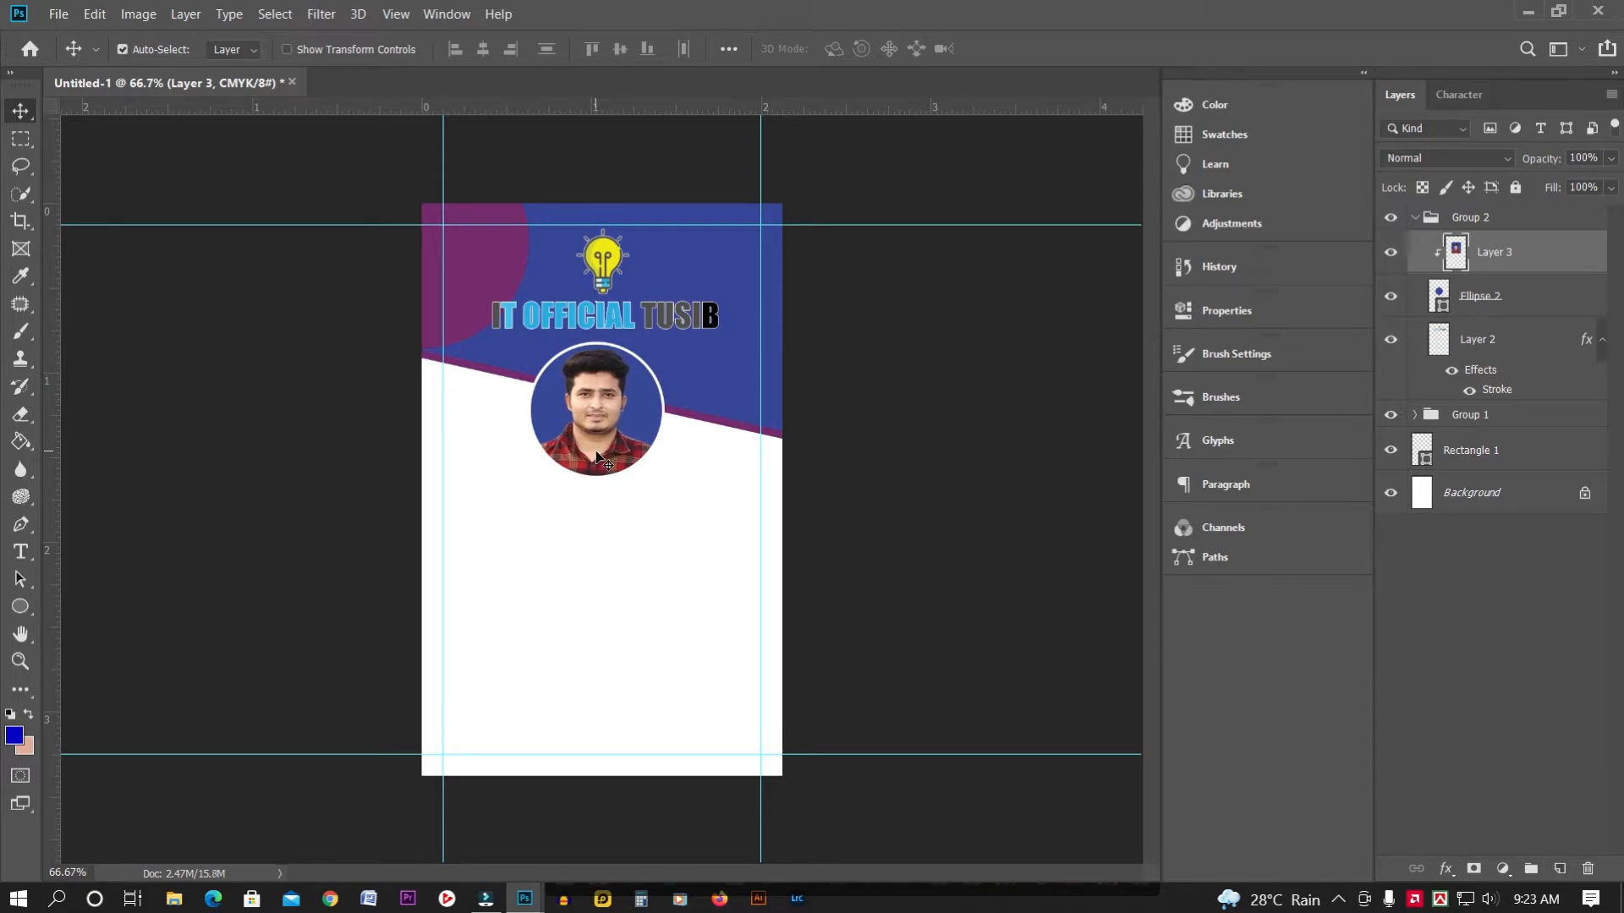
pyautogui.click(213, 341)
pyautogui.press('m')
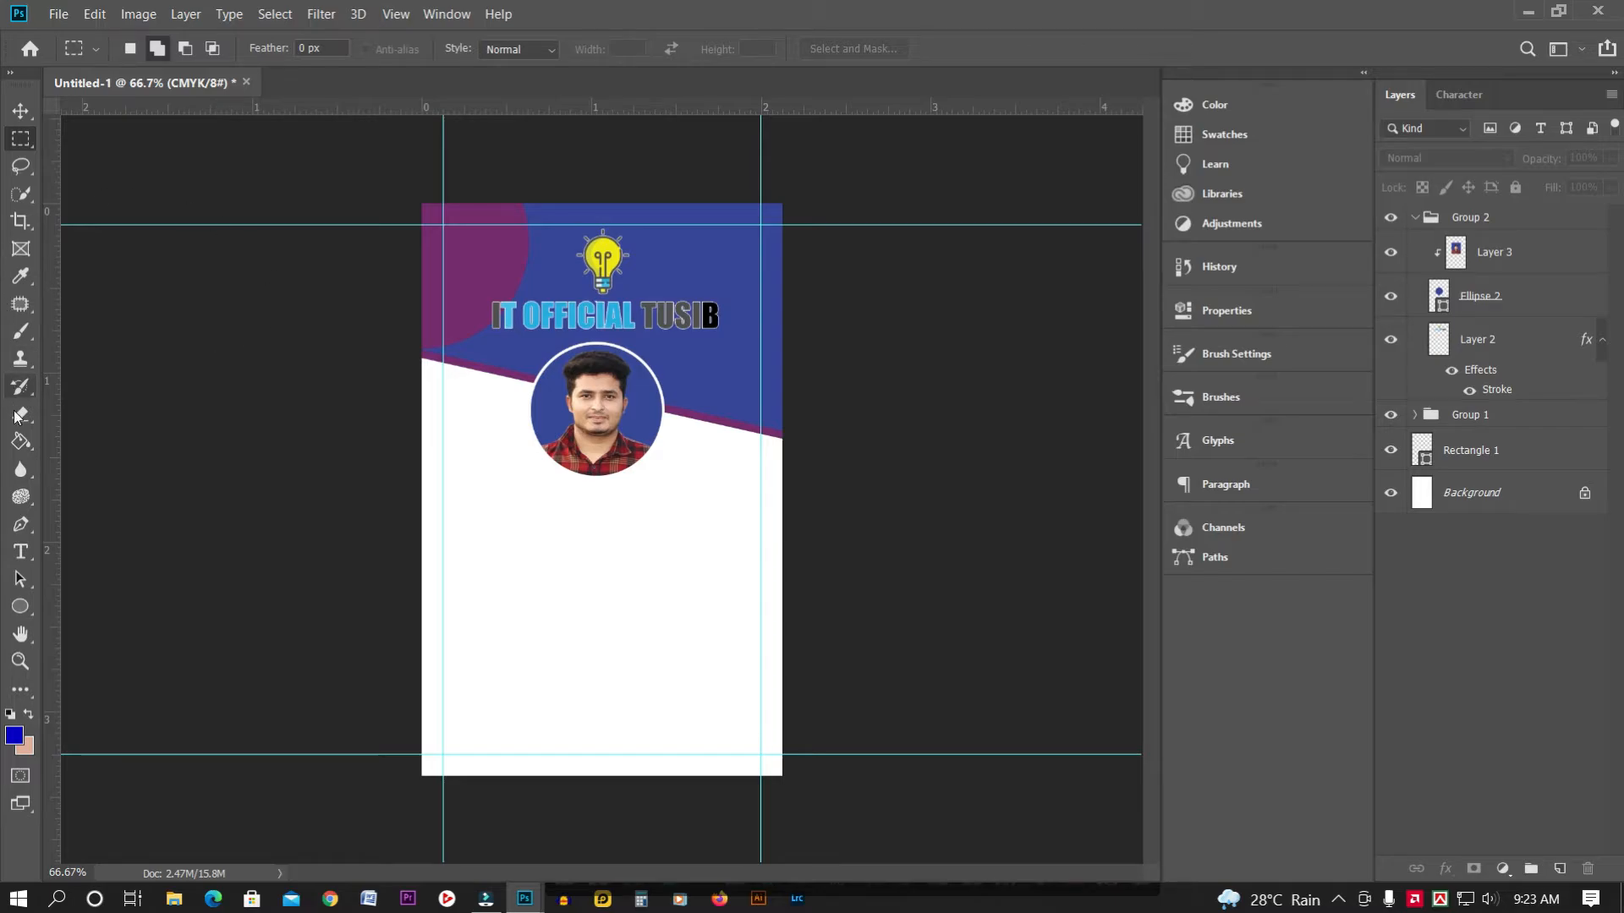
# Type the person's name below the photo, then retype it in capitals
pyautogui.click(21, 551)
pyautogui.click(500, 496)
pyautogui.press('BackSpace')
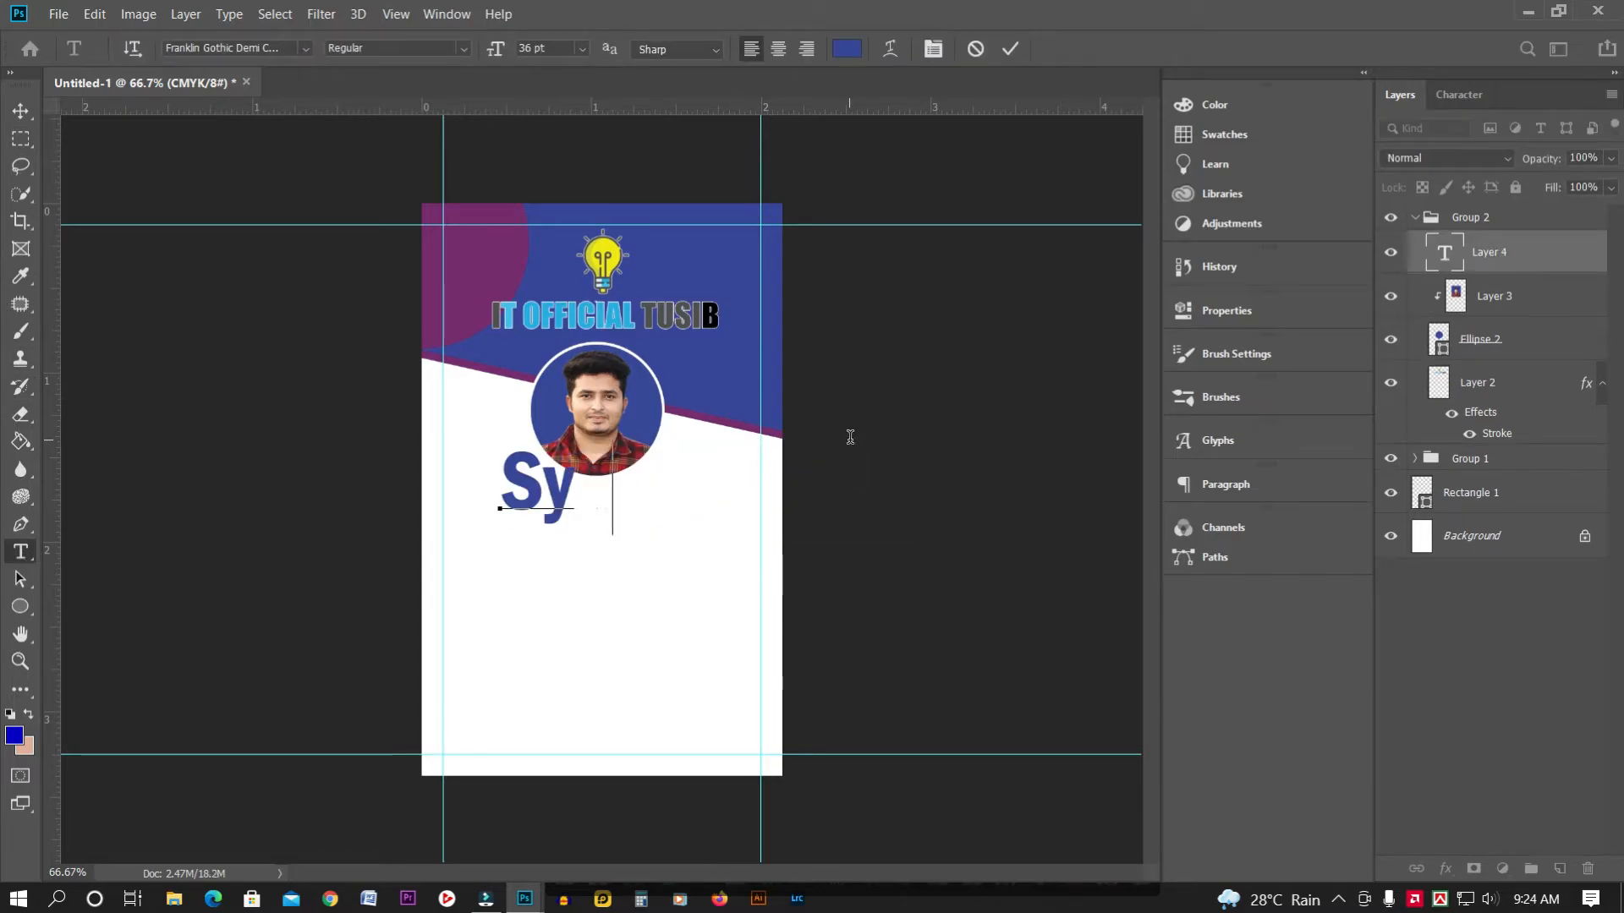
pyautogui.hotkey('ctrl', 'Return')
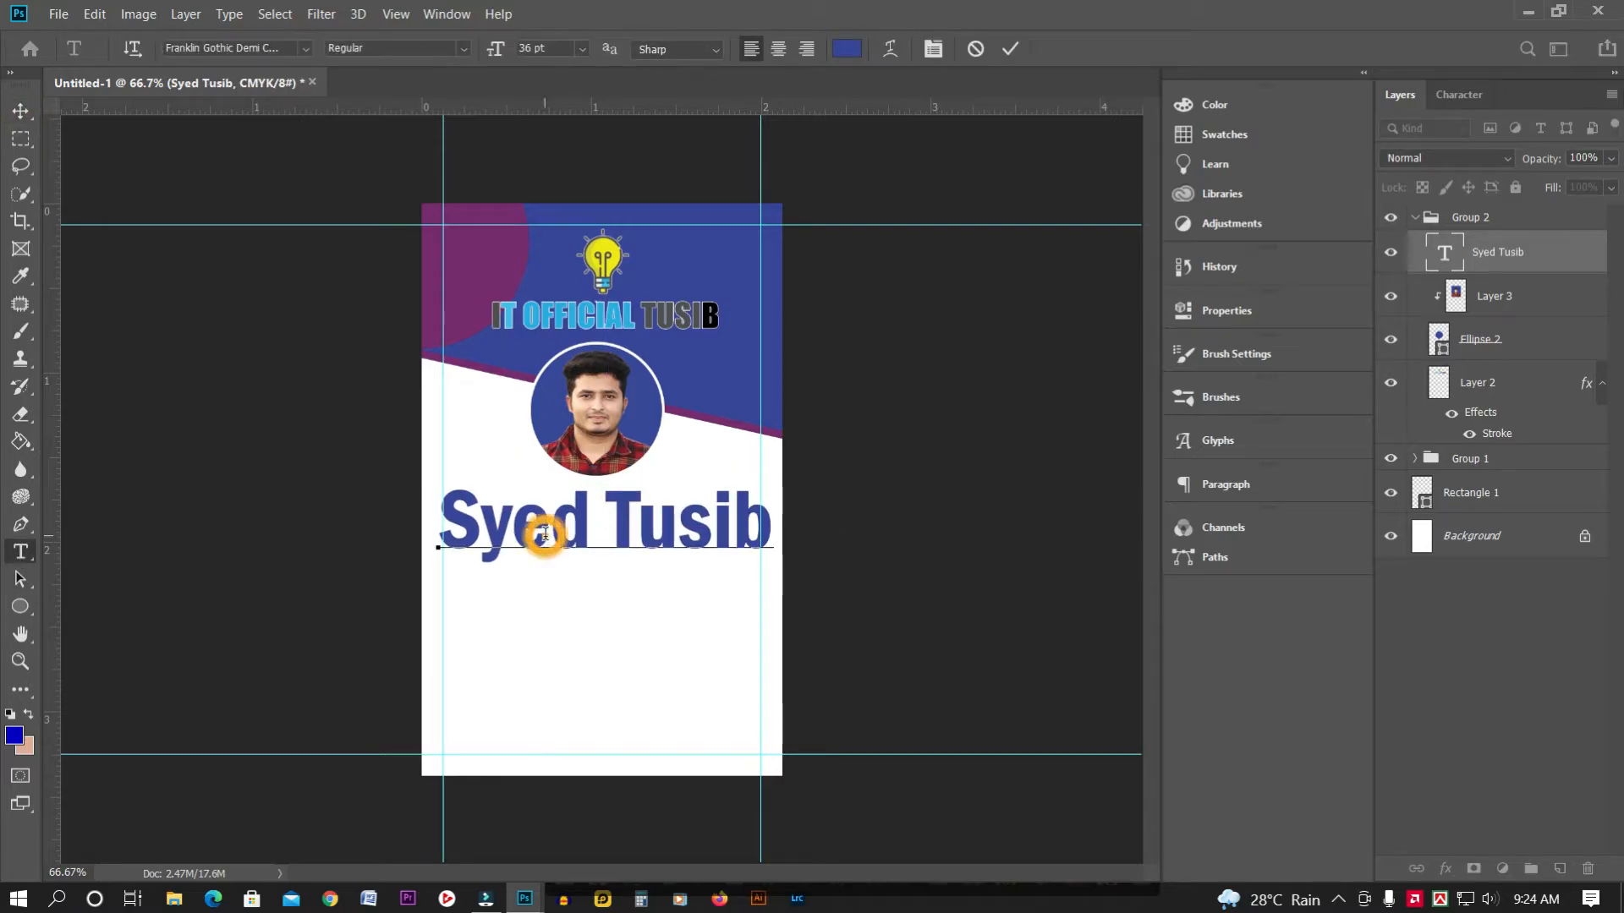
pyautogui.tripleClick(542, 534)
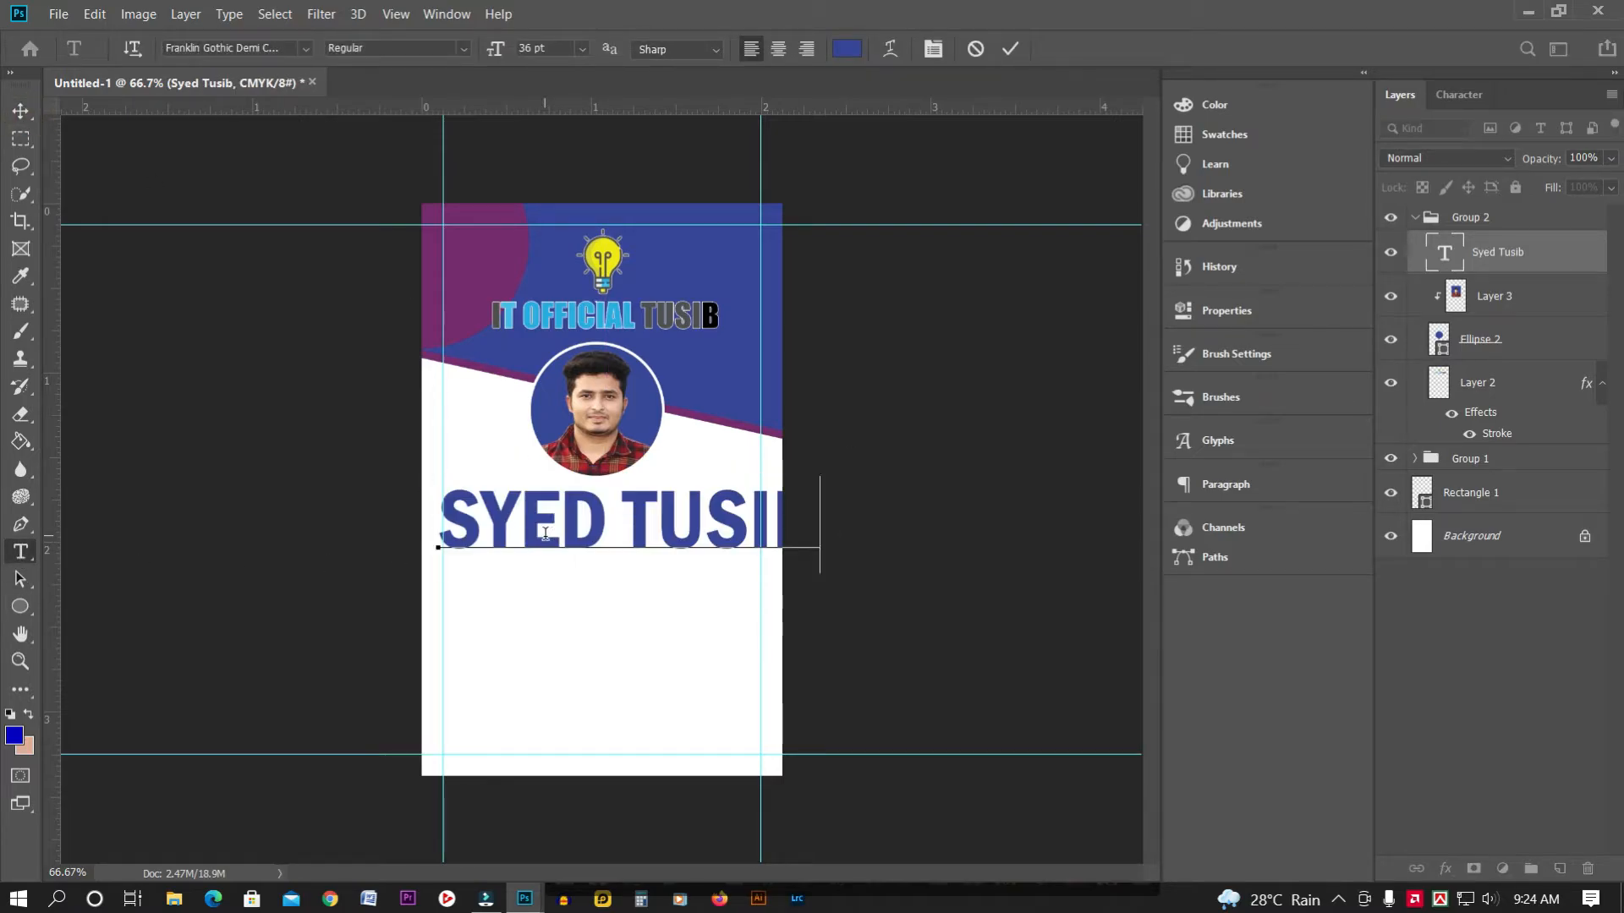
pyautogui.click(21, 111)
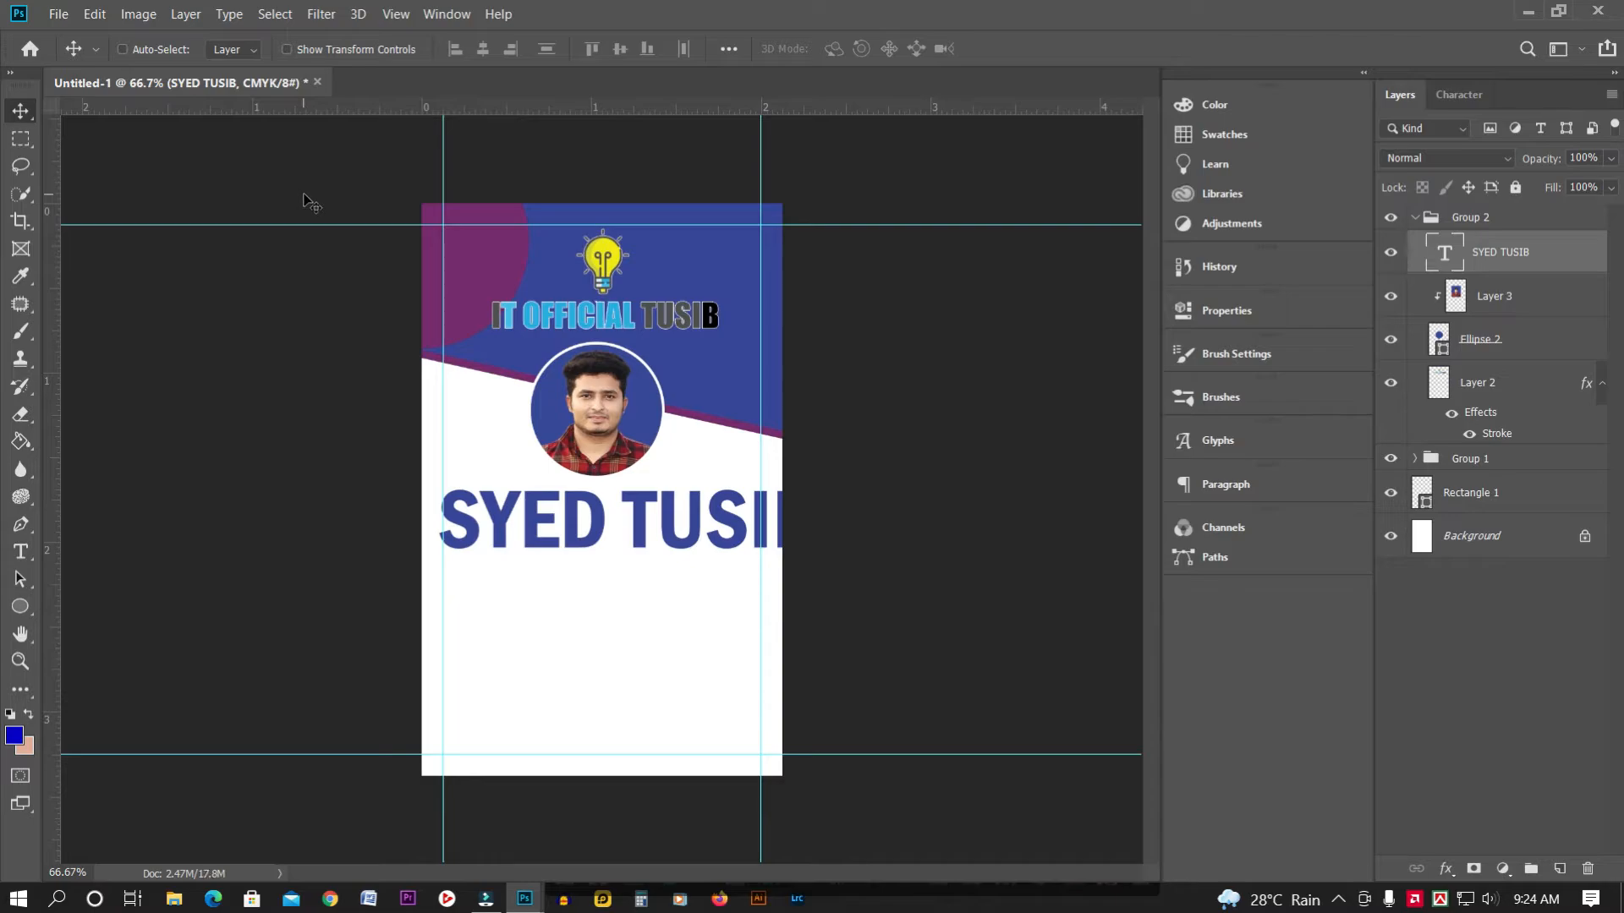
# Scale the name text to about 42% and change its colour to black
pyautogui.hotkey('ctrl', 't')
pyautogui.moveTo(441, 477); pyautogui.dragTo(585, 510)
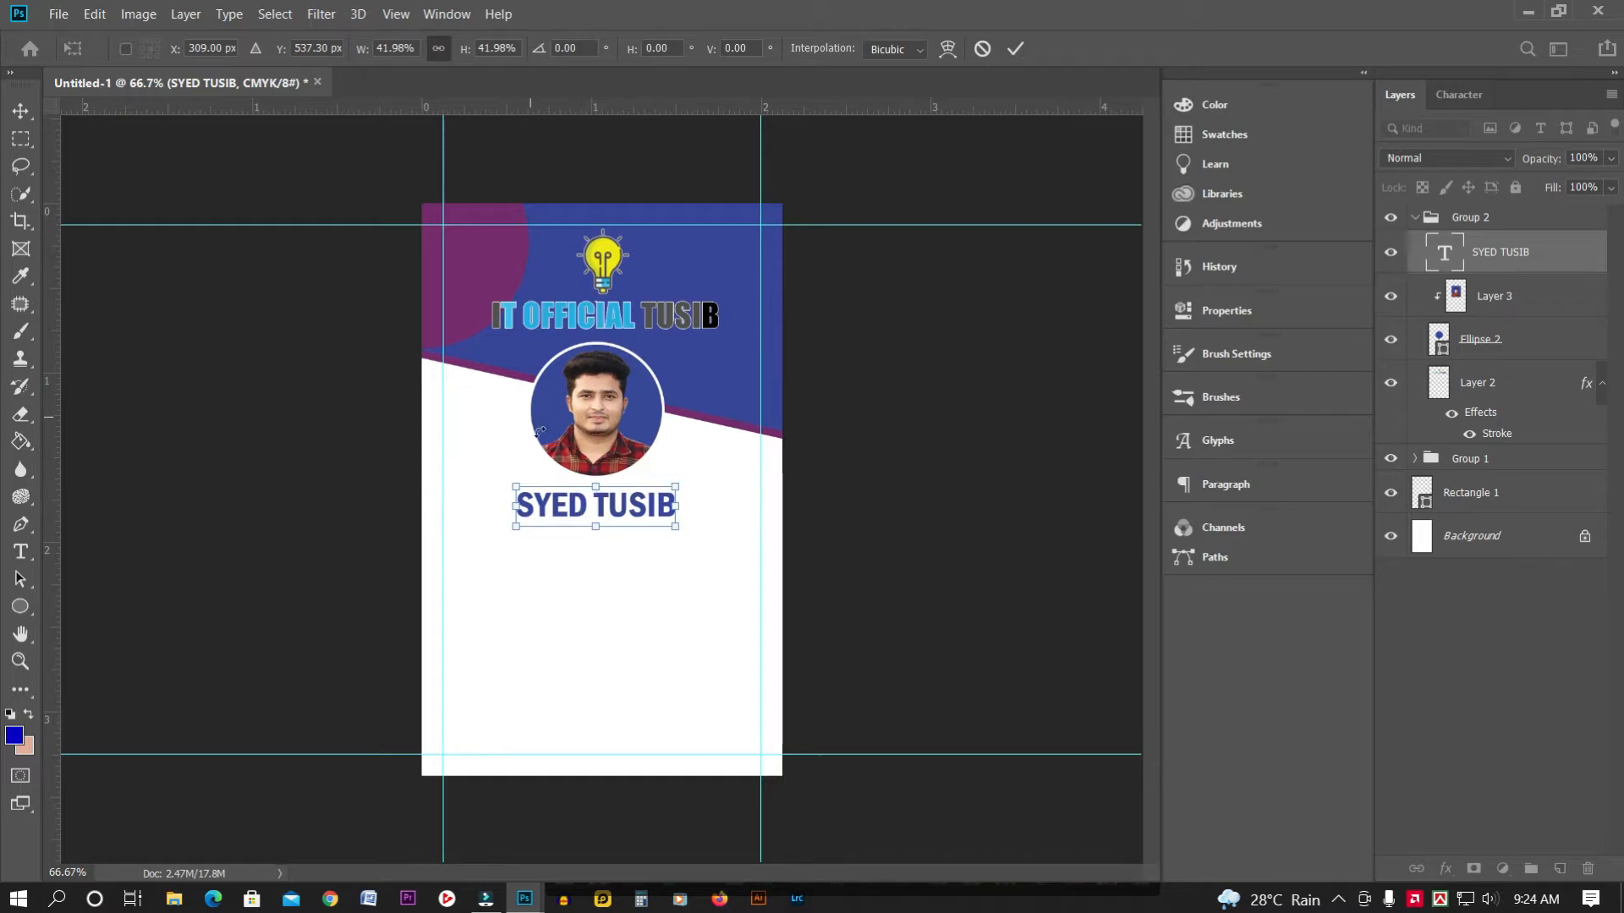
pyautogui.click(21, 551)
pyautogui.click(630, 508)
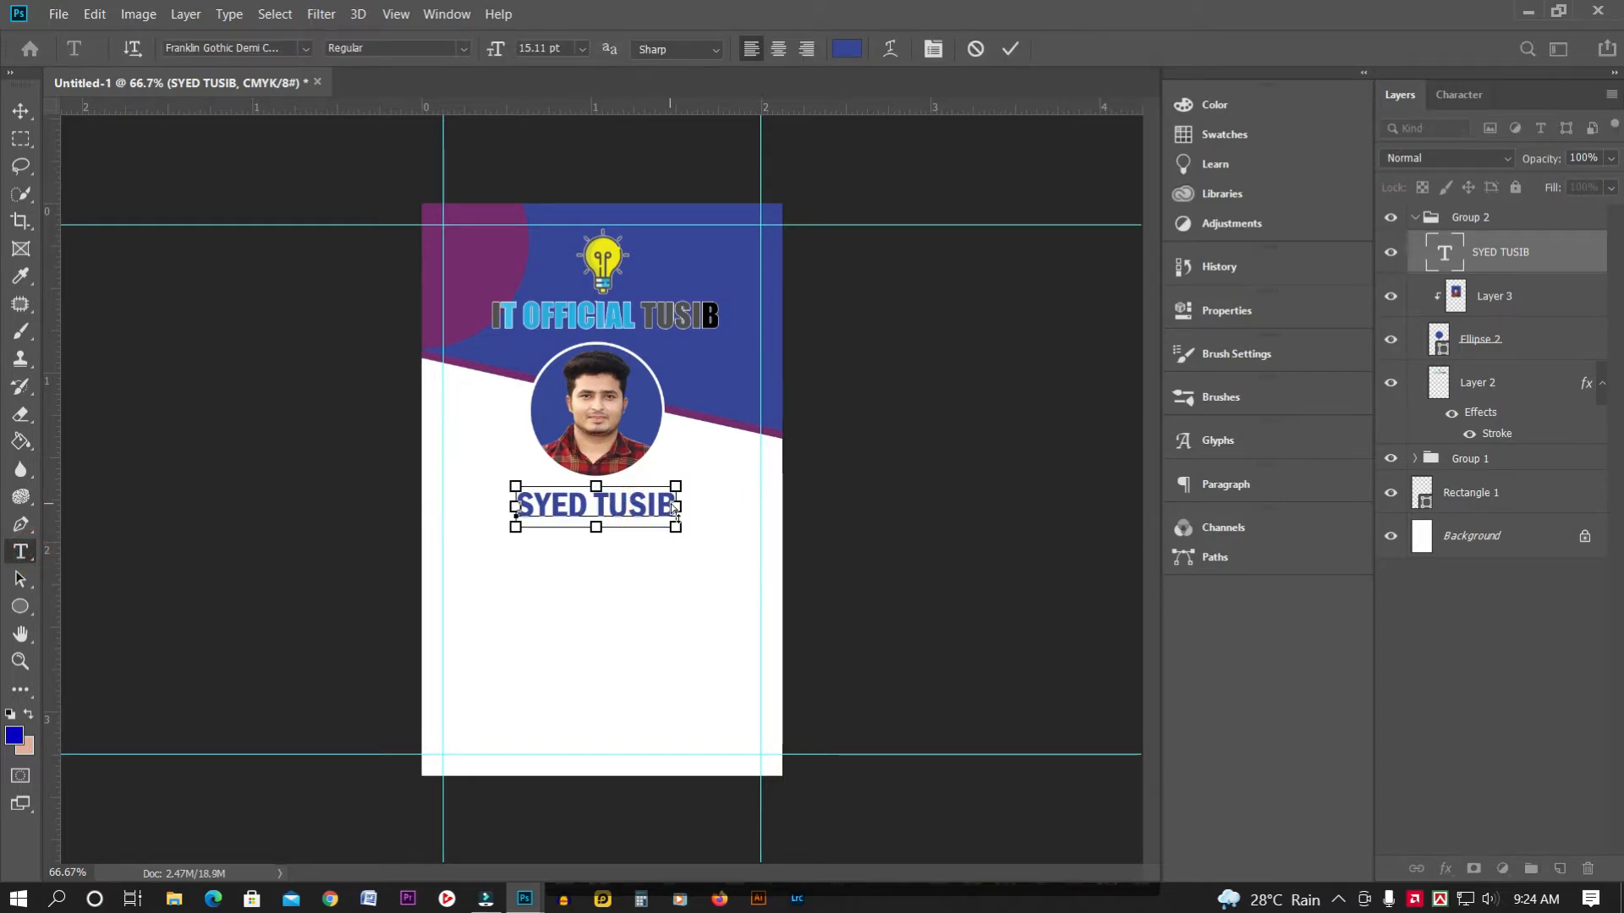
pyautogui.hotkey('ctrl', 'a')
pyautogui.click(834, 57)
pyautogui.moveTo(1172, 328); pyautogui.dragTo(1063, 522)
pyautogui.click(1542, 248)
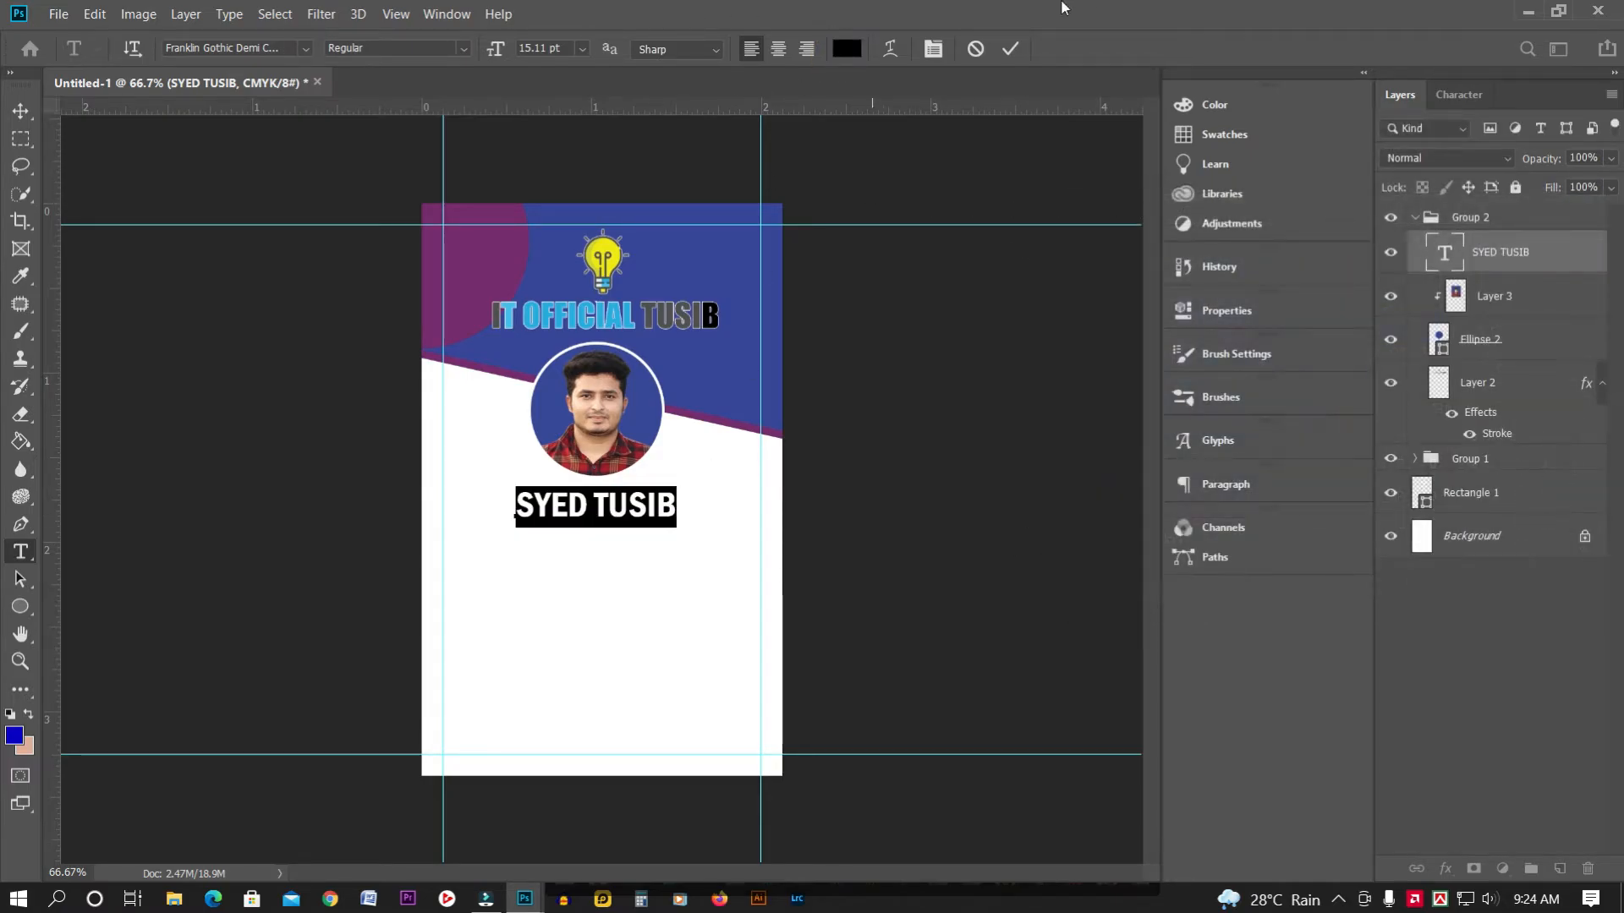
# Position the name centred just beneath the circular photo
pyautogui.click(20, 110)
pyautogui.click(650, 507)
pyautogui.moveTo(648, 511); pyautogui.dragTo(647, 510)
pyautogui.press('Right')
pyautogui.press('Right')
pyautogui.press('Right')
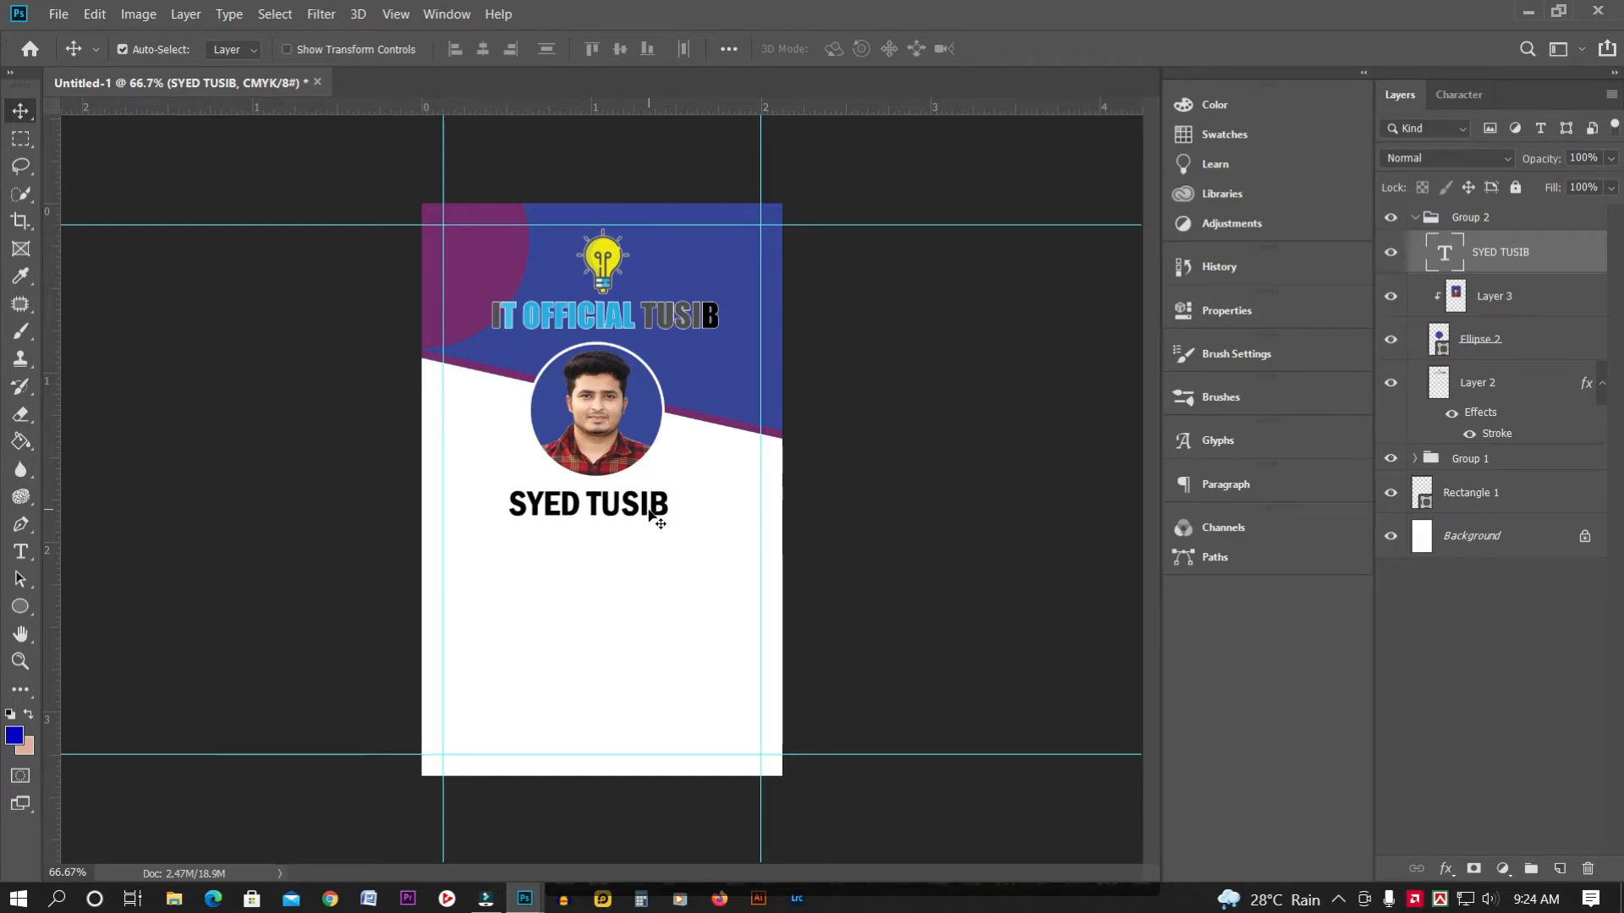
pyautogui.press('Up')
pyautogui.press('Up')
pyautogui.press('Up')
pyautogui.press('Up')
pyautogui.press('Up')
pyautogui.press('Up')
pyautogui.press('Up')
pyautogui.press('Up')
pyautogui.press('Up')
pyautogui.press('Right')
pyautogui.press('Right')
pyautogui.press('Right')
pyautogui.press('Right')
pyautogui.press('Right')
pyautogui.press('Right')
pyautogui.press('Right')
pyautogui.press('Right')
pyautogui.press('Right')
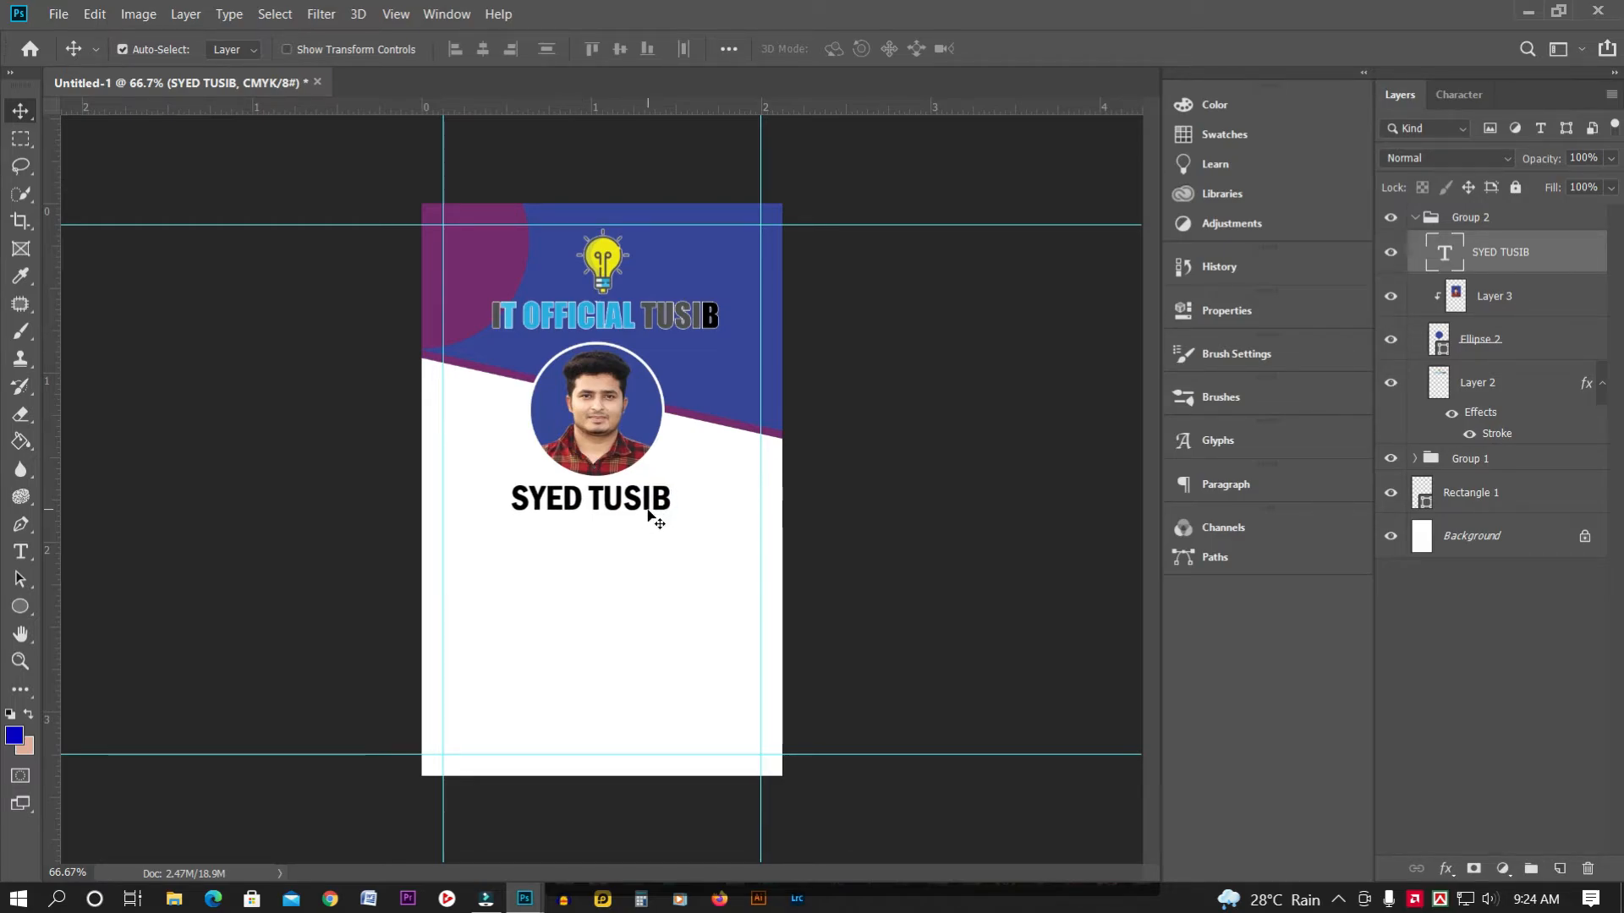
pyautogui.press('Right')
pyautogui.press('Down')
pyautogui.hotkey('ctrl', '+')
pyautogui.hotkey('ctrl', '+')
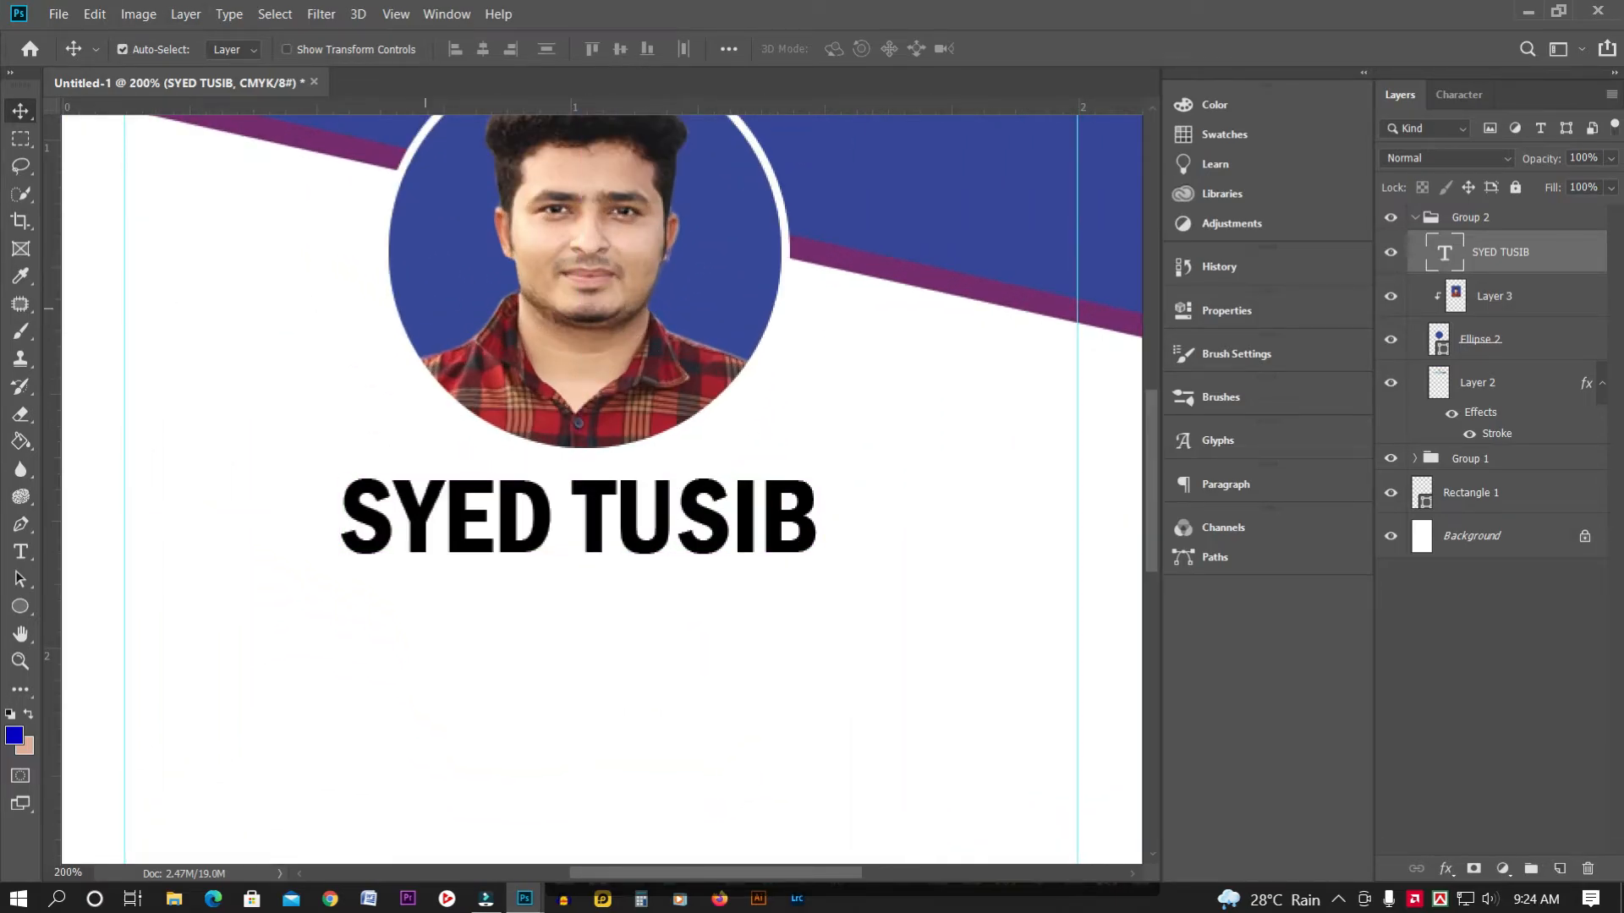
# Draw a thin black 281 × 4 px rectangle (Rectangle 3) under the name as an underline
pyautogui.click(20, 607)
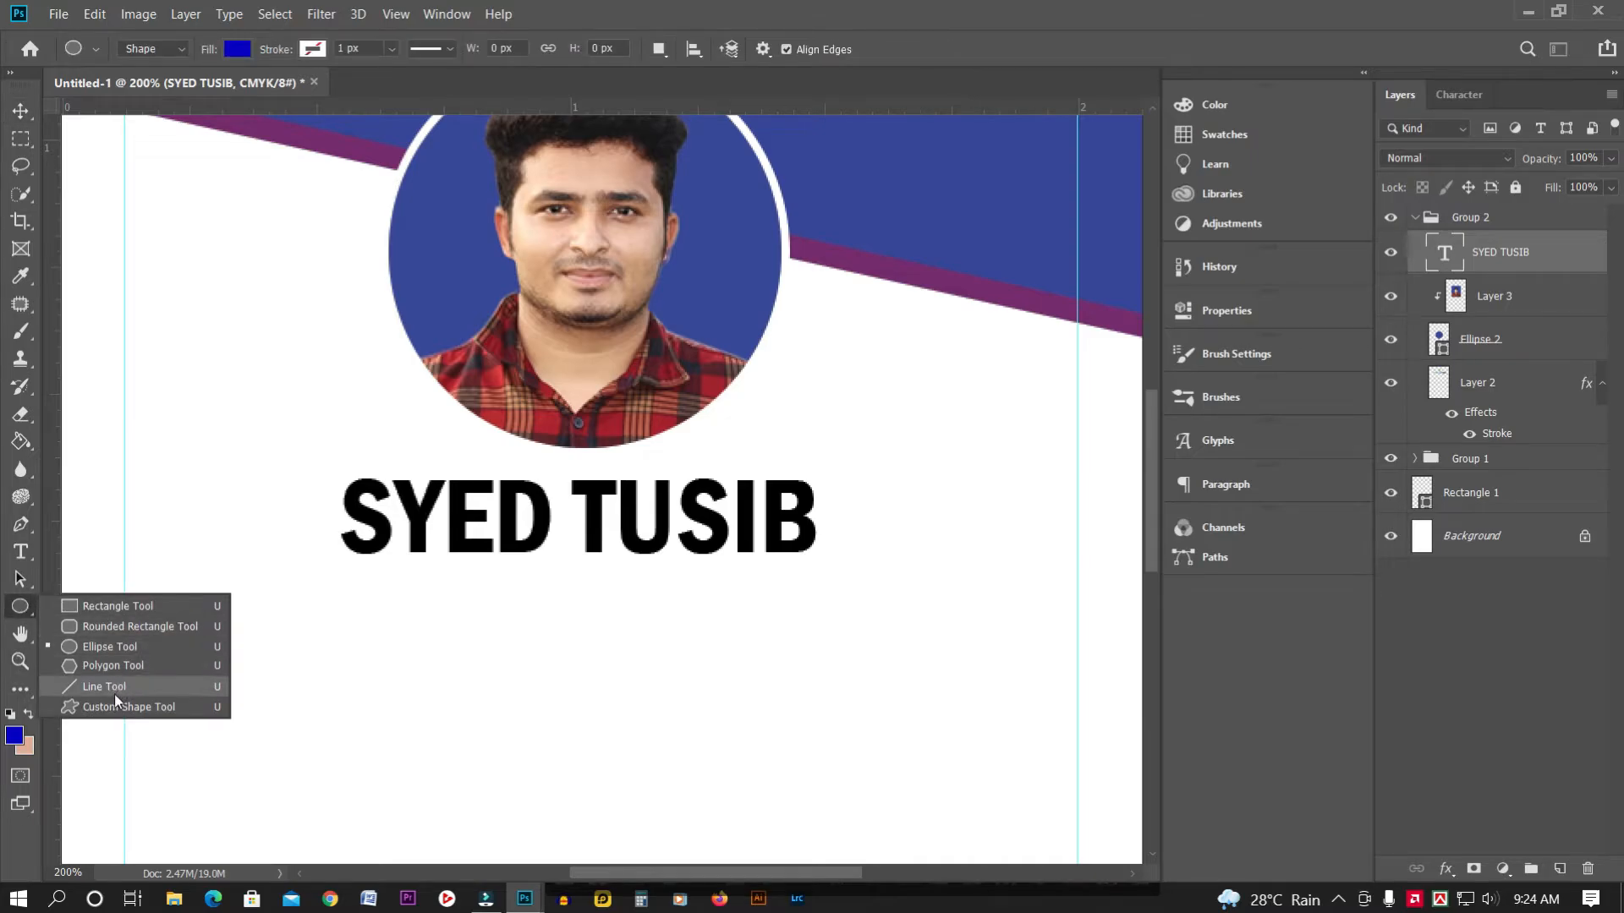
pyautogui.click(113, 606)
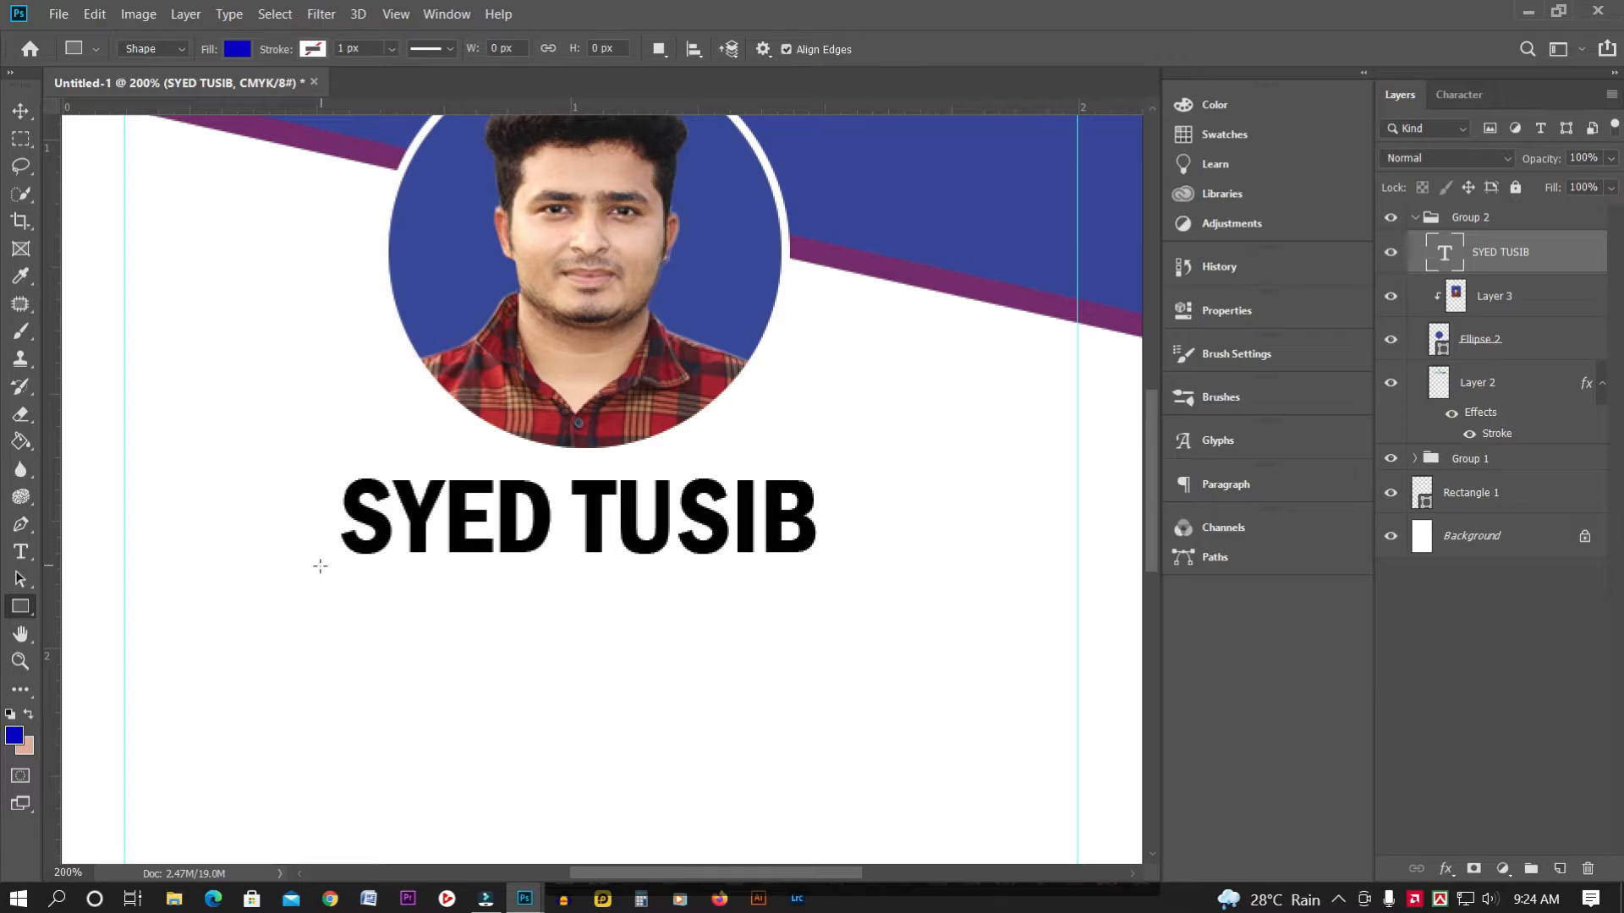
pyautogui.moveTo(22, 612); pyautogui.dragTo(118, 605)
pyautogui.moveTo(341, 561); pyautogui.dragTo(805, 558)
pyautogui.moveTo(807, 561); pyautogui.dragTo(810, 565)
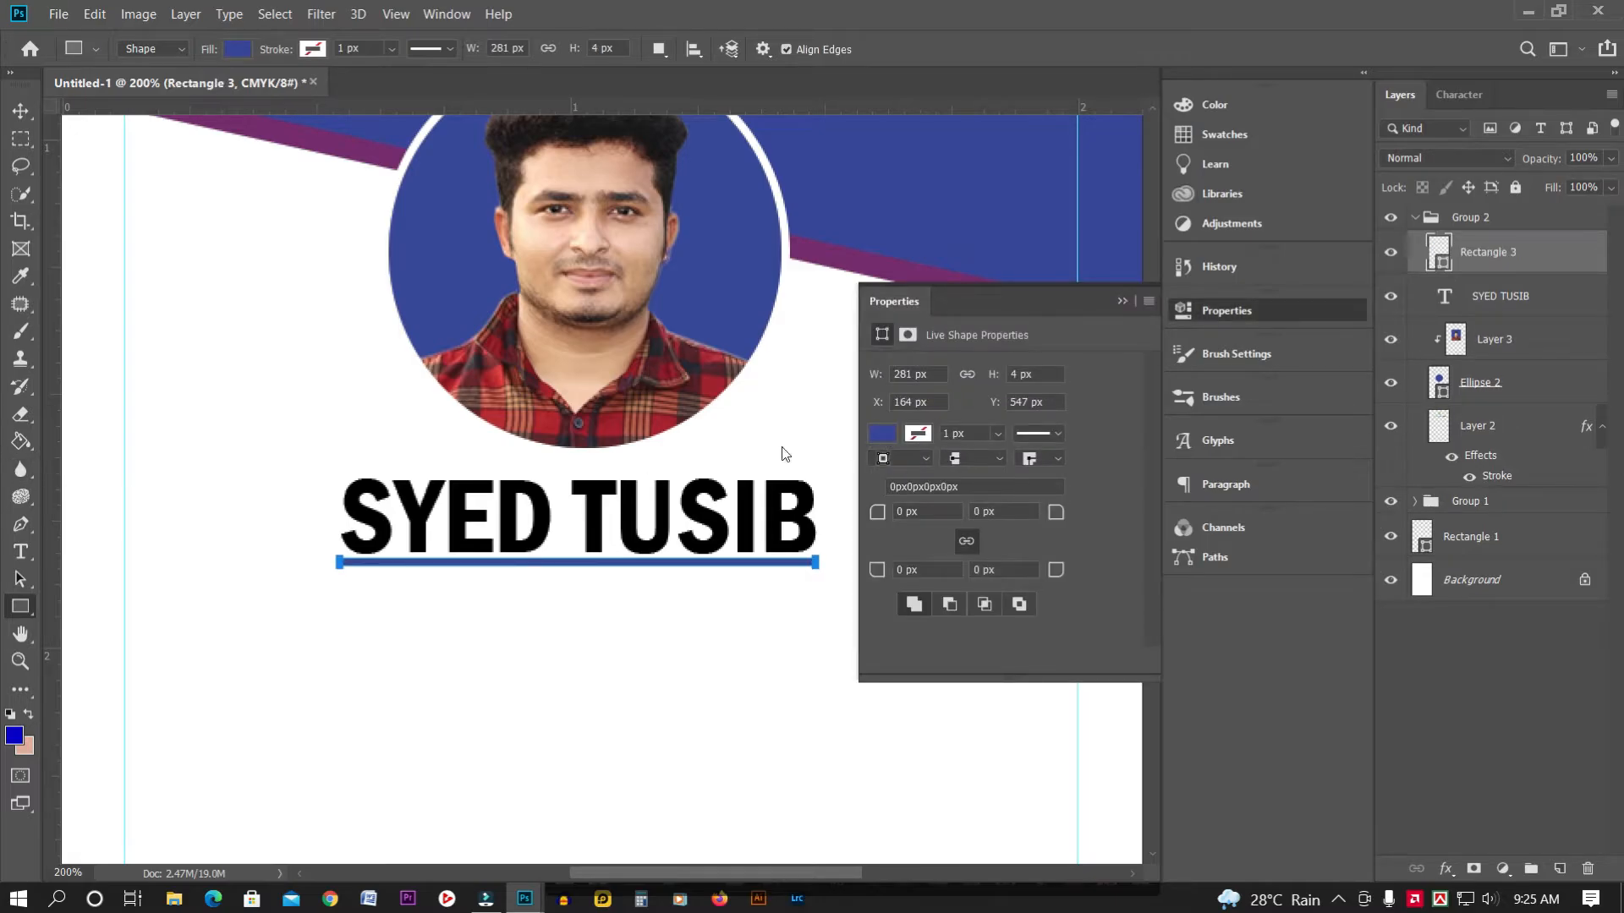
pyautogui.click(883, 434)
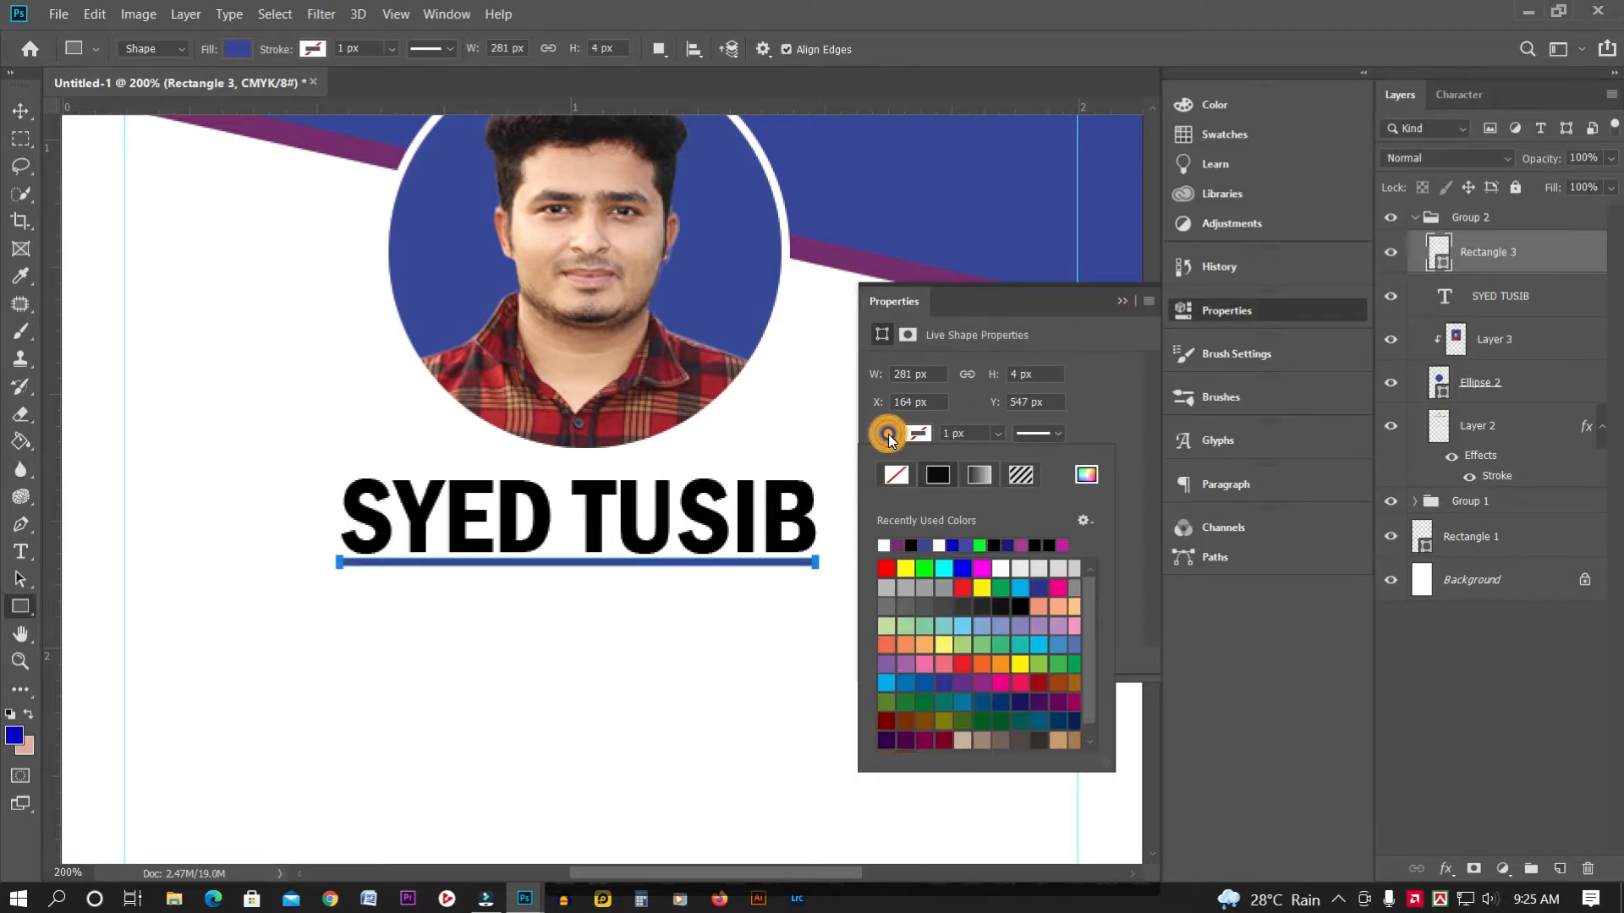
pyautogui.click(940, 478)
pyautogui.press('v')
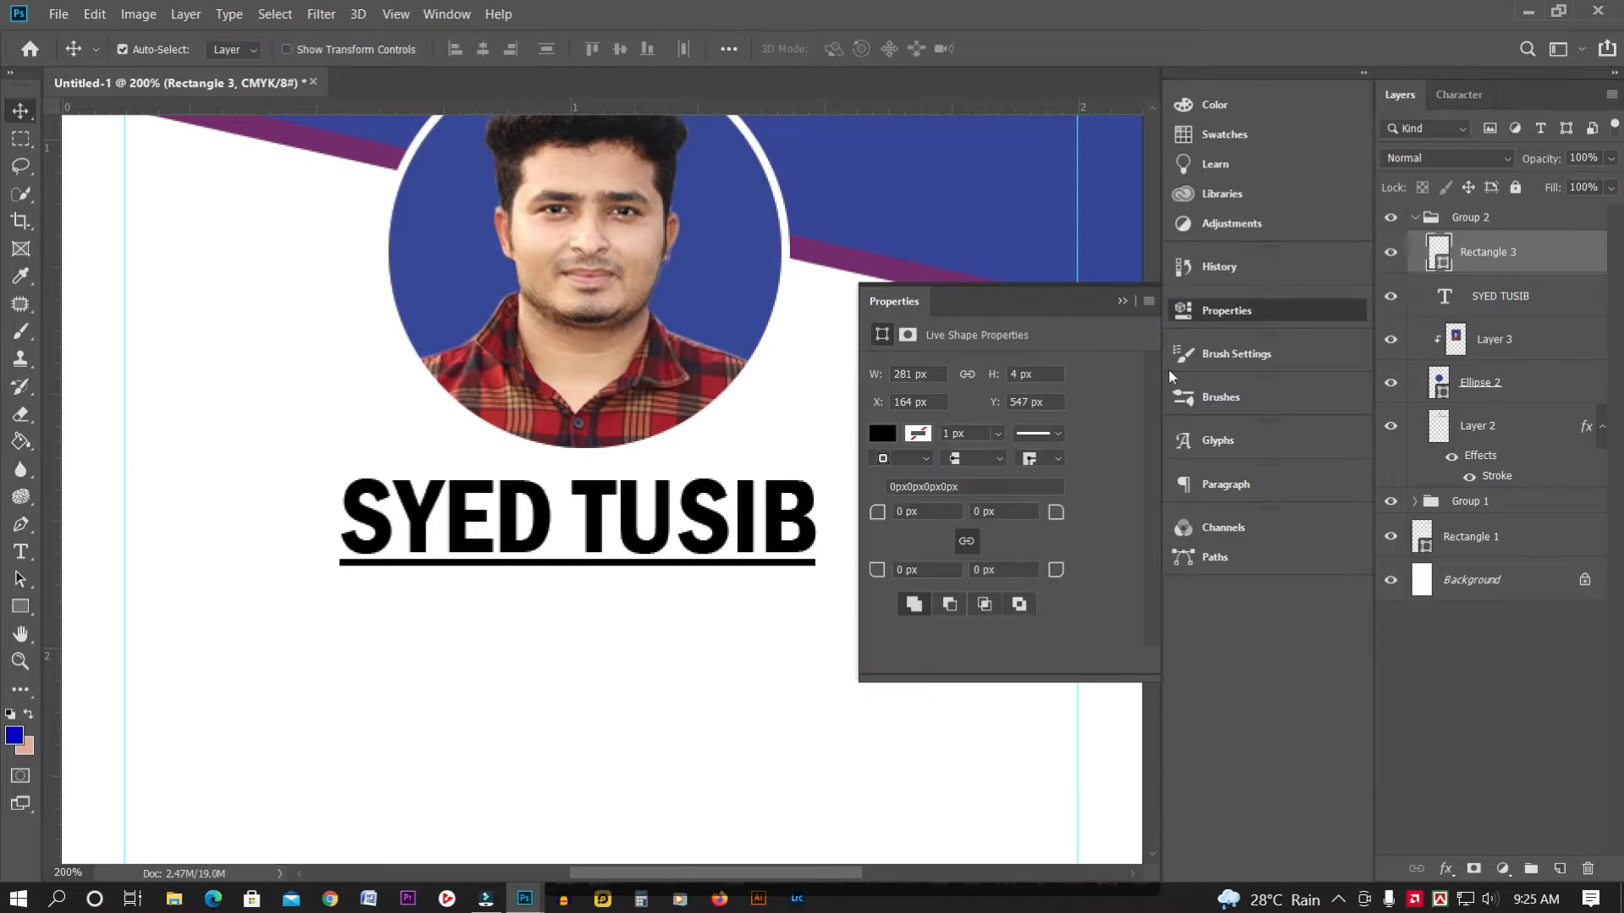
pyautogui.click(1122, 301)
pyautogui.hotkey('ctrl', '0')
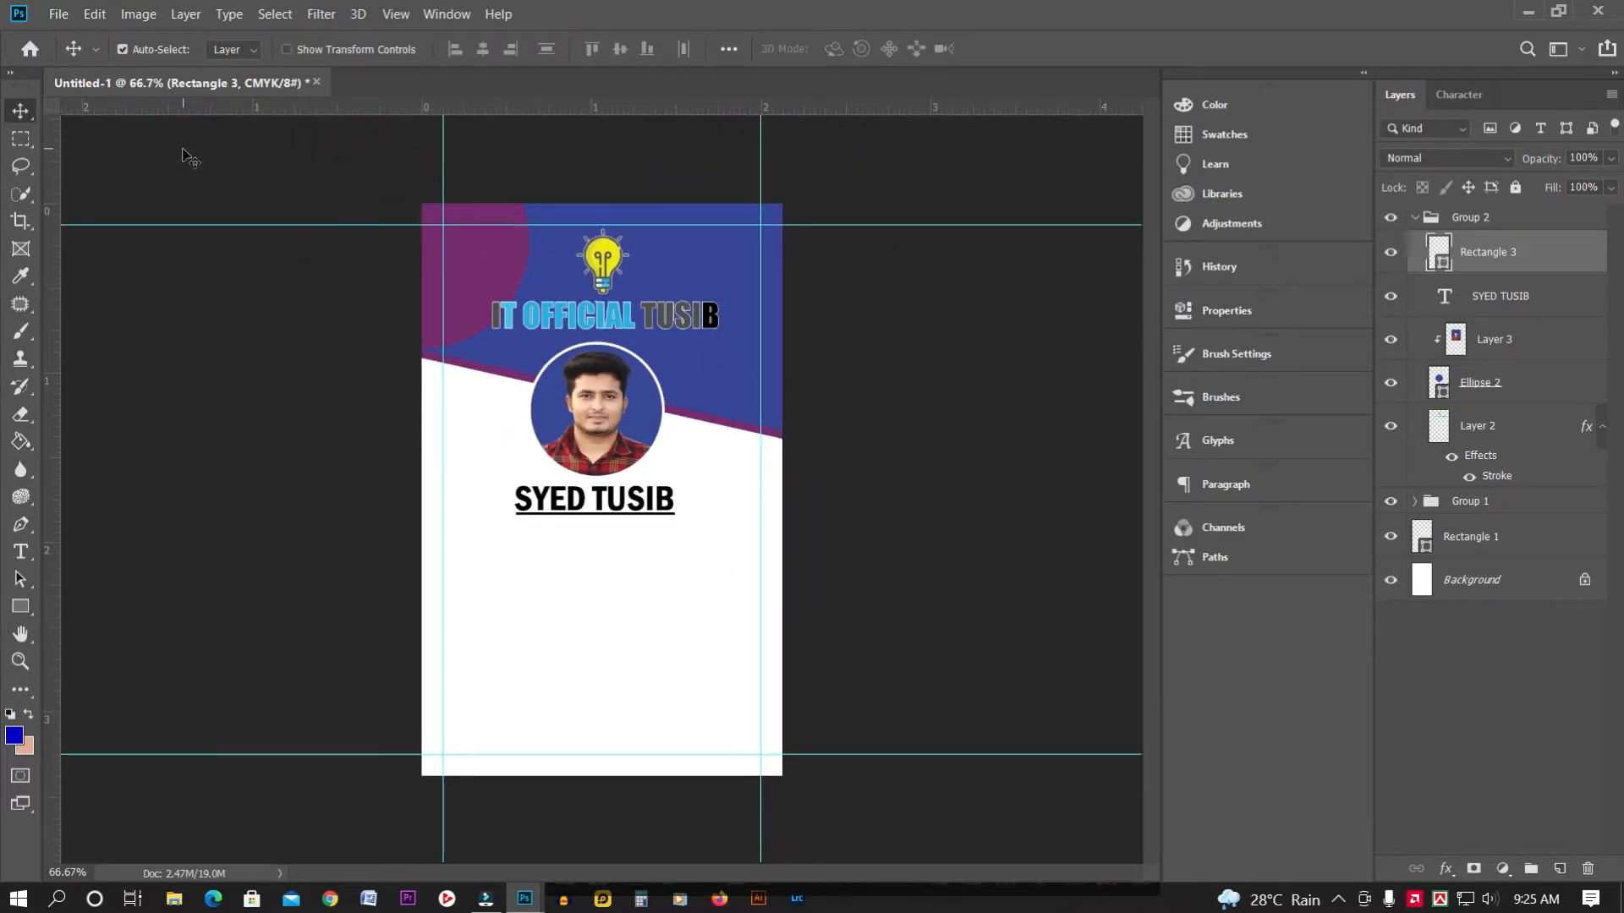
pyautogui.click(20, 137)
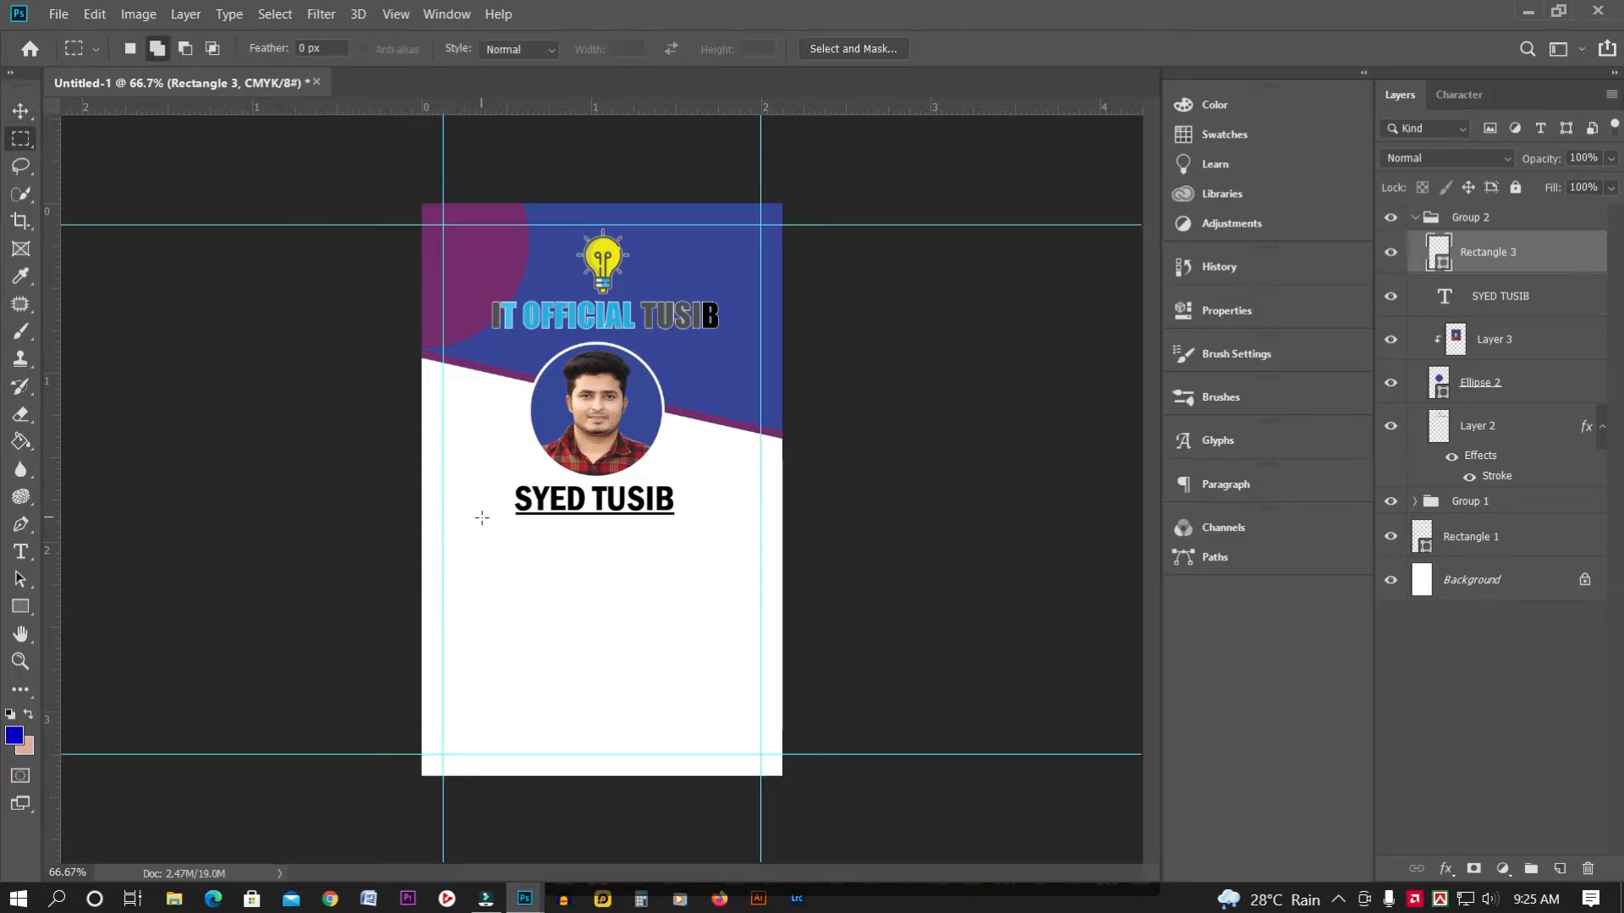
# Type 'Graphic Designer' at 14 pt with Smooth anti-aliasing below the name
pyautogui.hotkey('ctrl', '+')
pyautogui.hotkey('ctrl', '+')
pyautogui.click(20, 552)
pyautogui.click(355, 622)
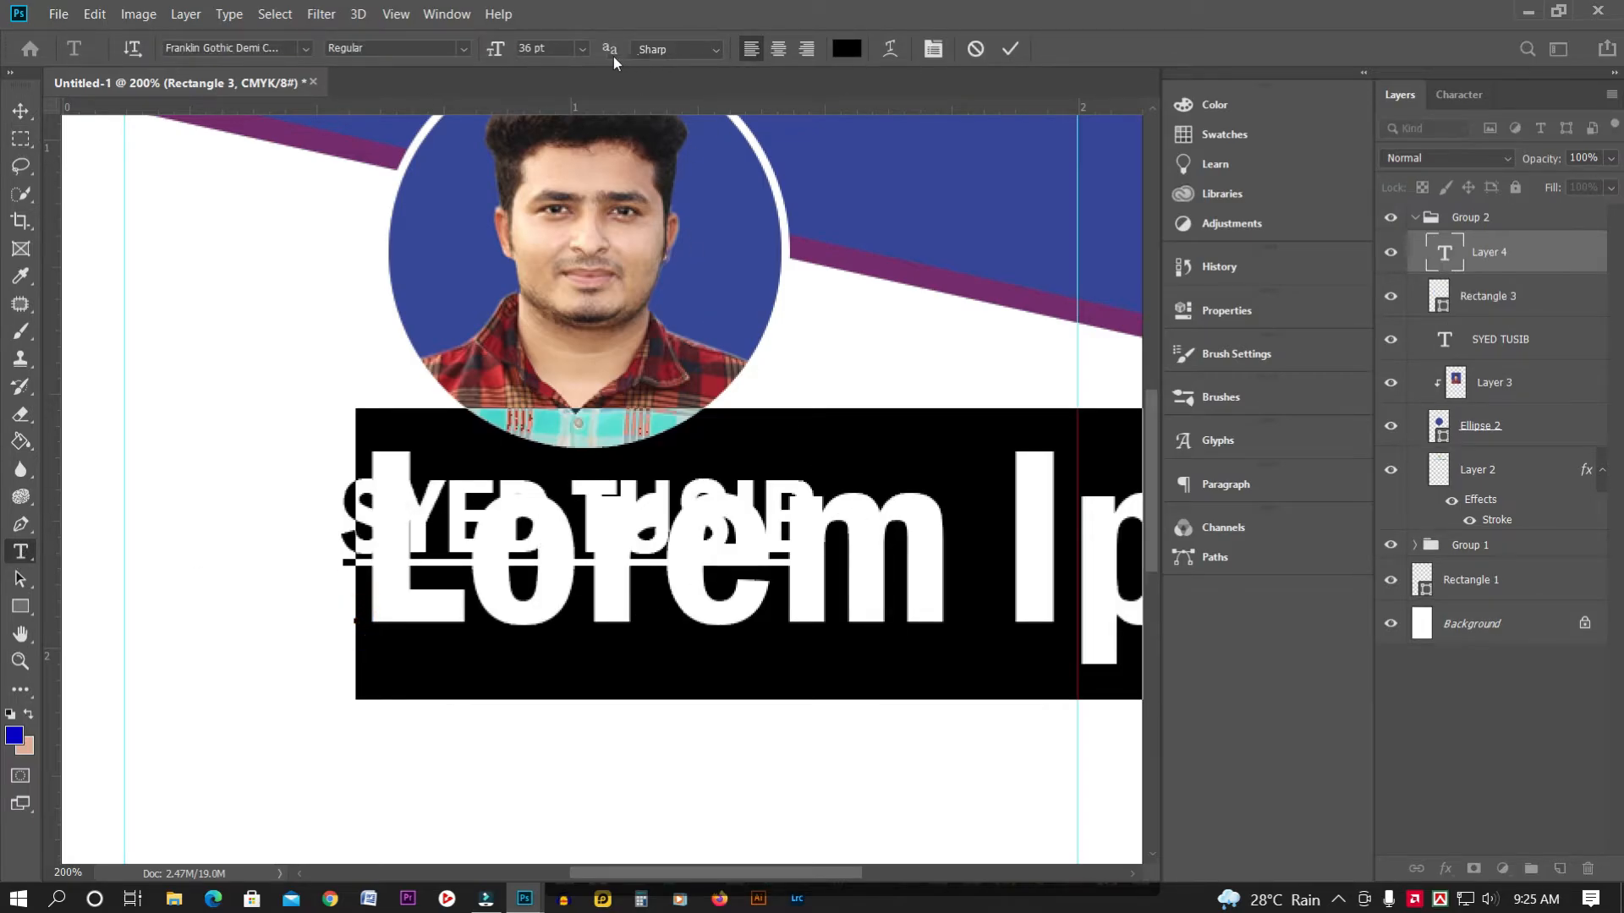
pyautogui.click(580, 47)
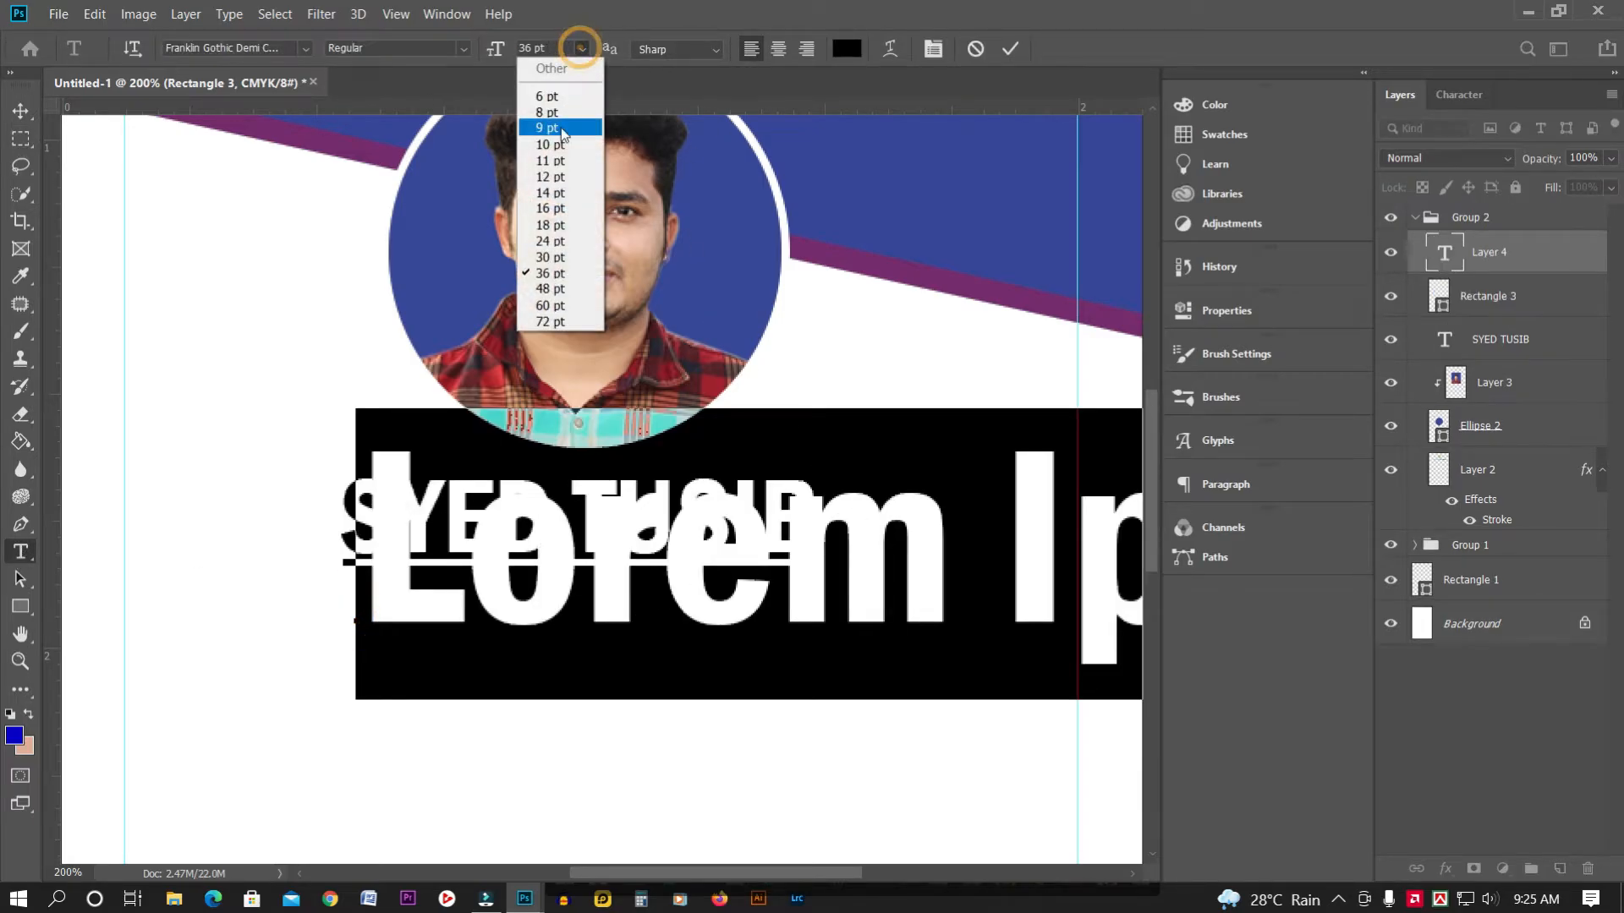
pyautogui.click(554, 194)
pyautogui.press('BackSpace')
pyautogui.write('Graphic Designer')
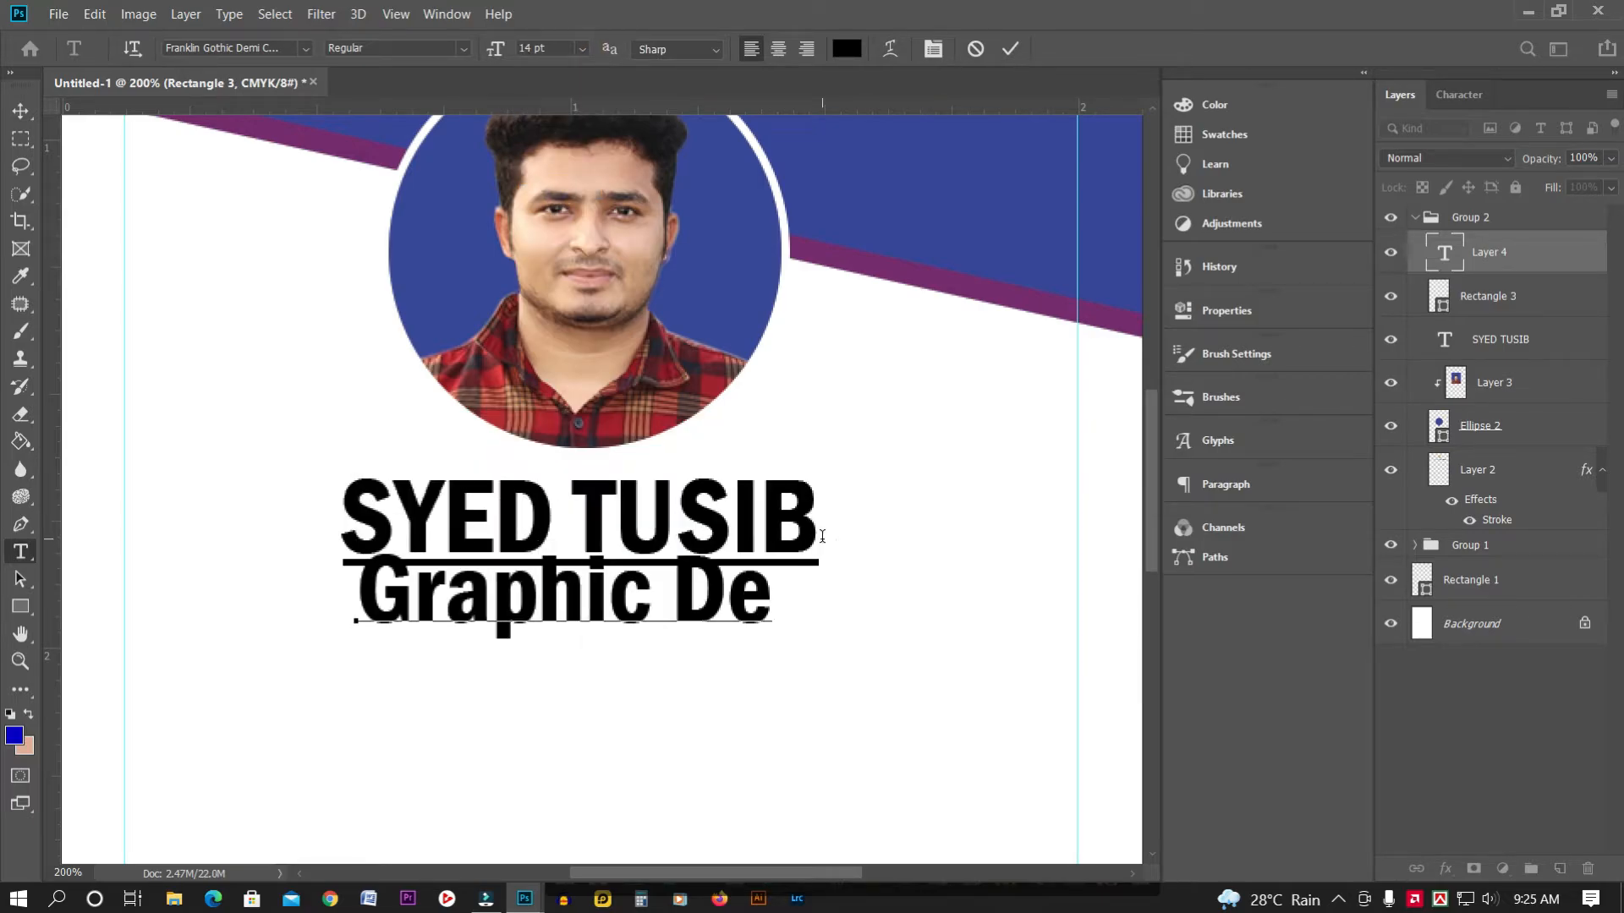
pyautogui.hotkey('ctrl', 'a')
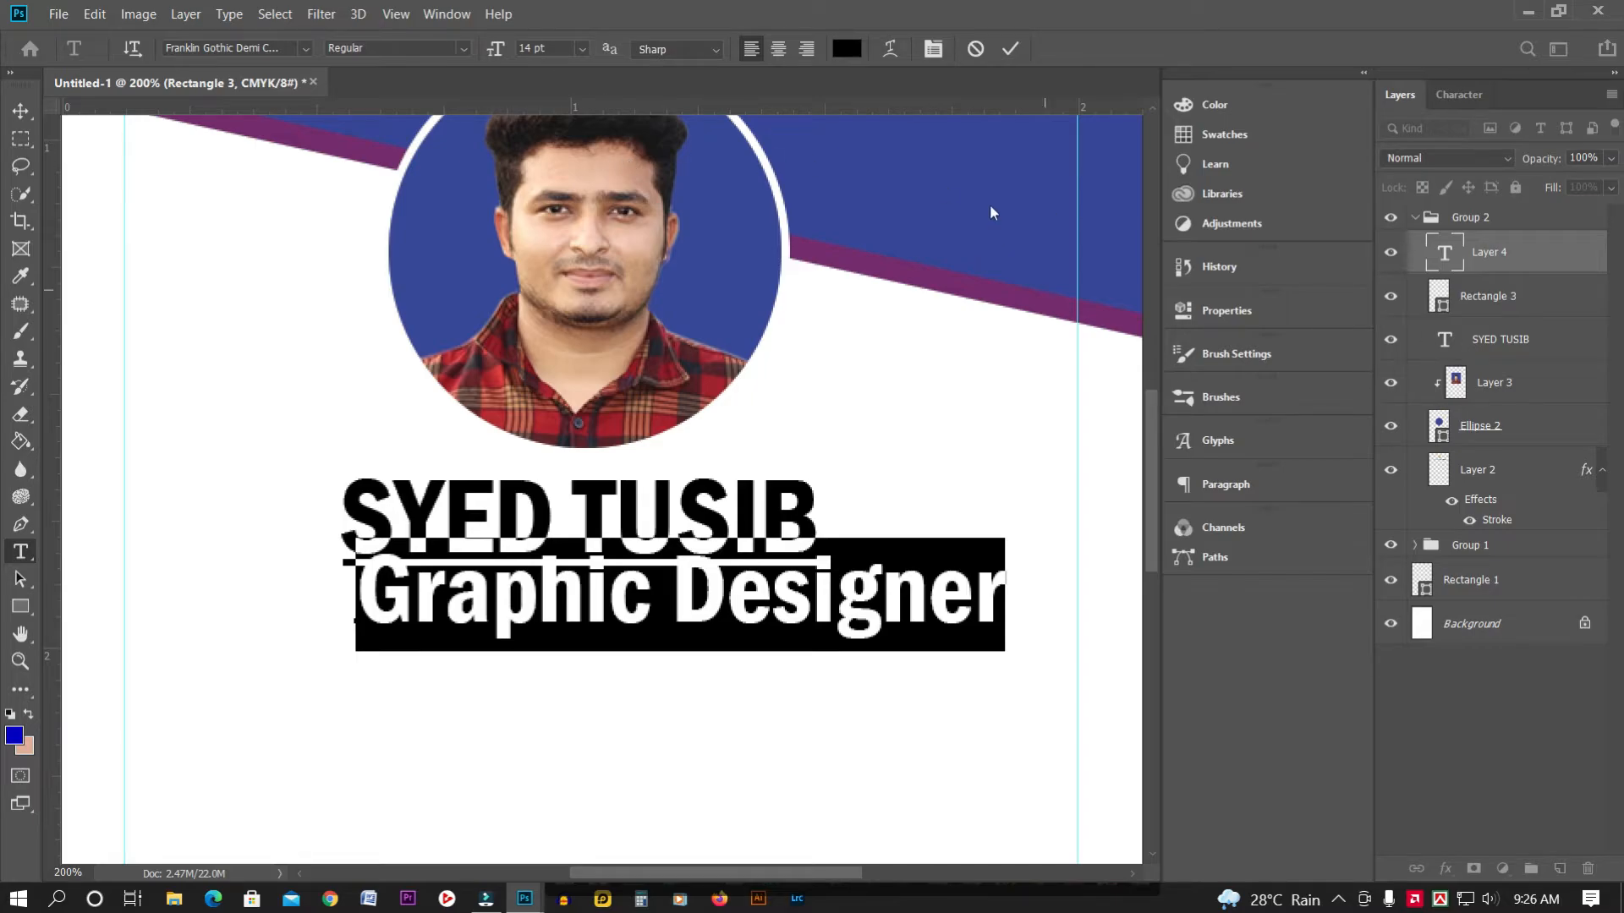
pyautogui.click(697, 54)
pyautogui.click(677, 109)
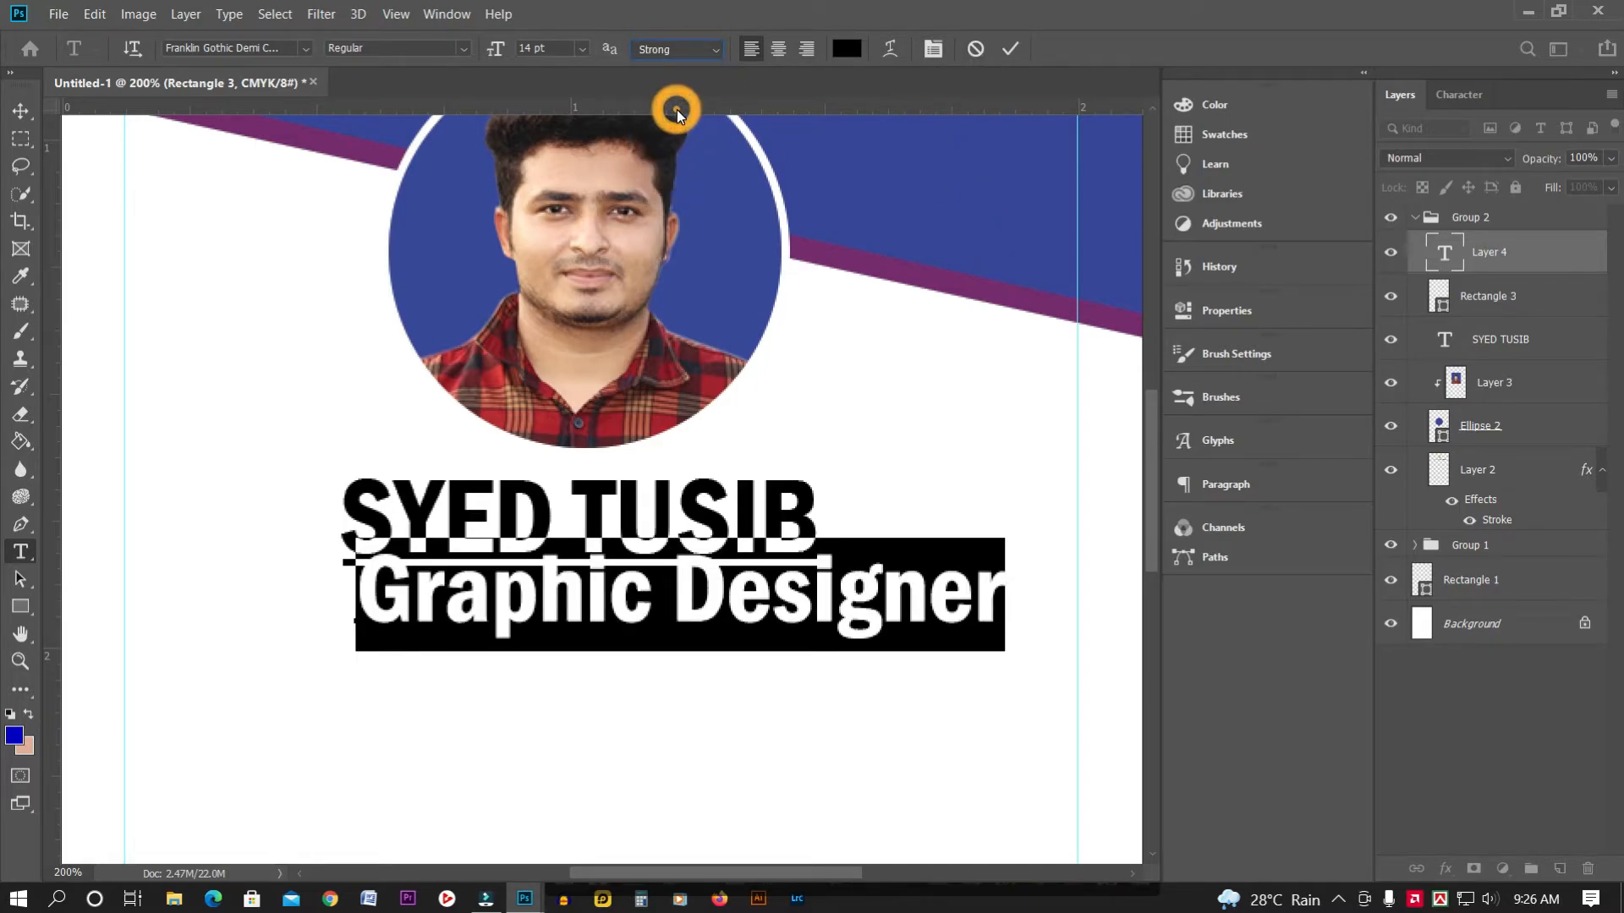
pyautogui.click(666, 49)
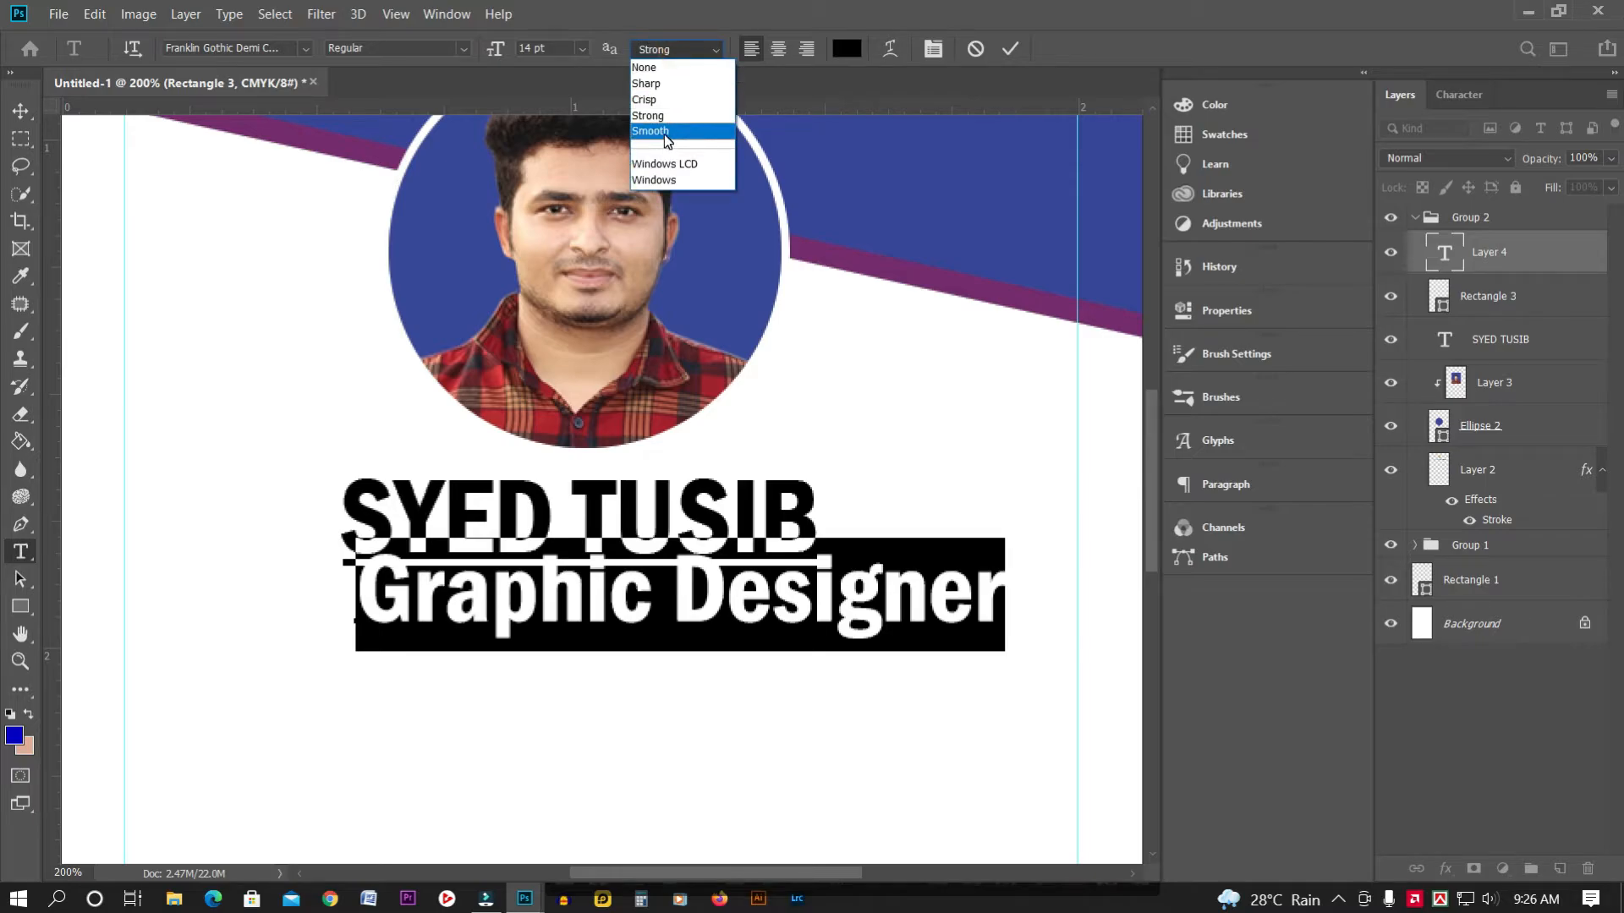
pyautogui.click(665, 131)
pyautogui.click(20, 110)
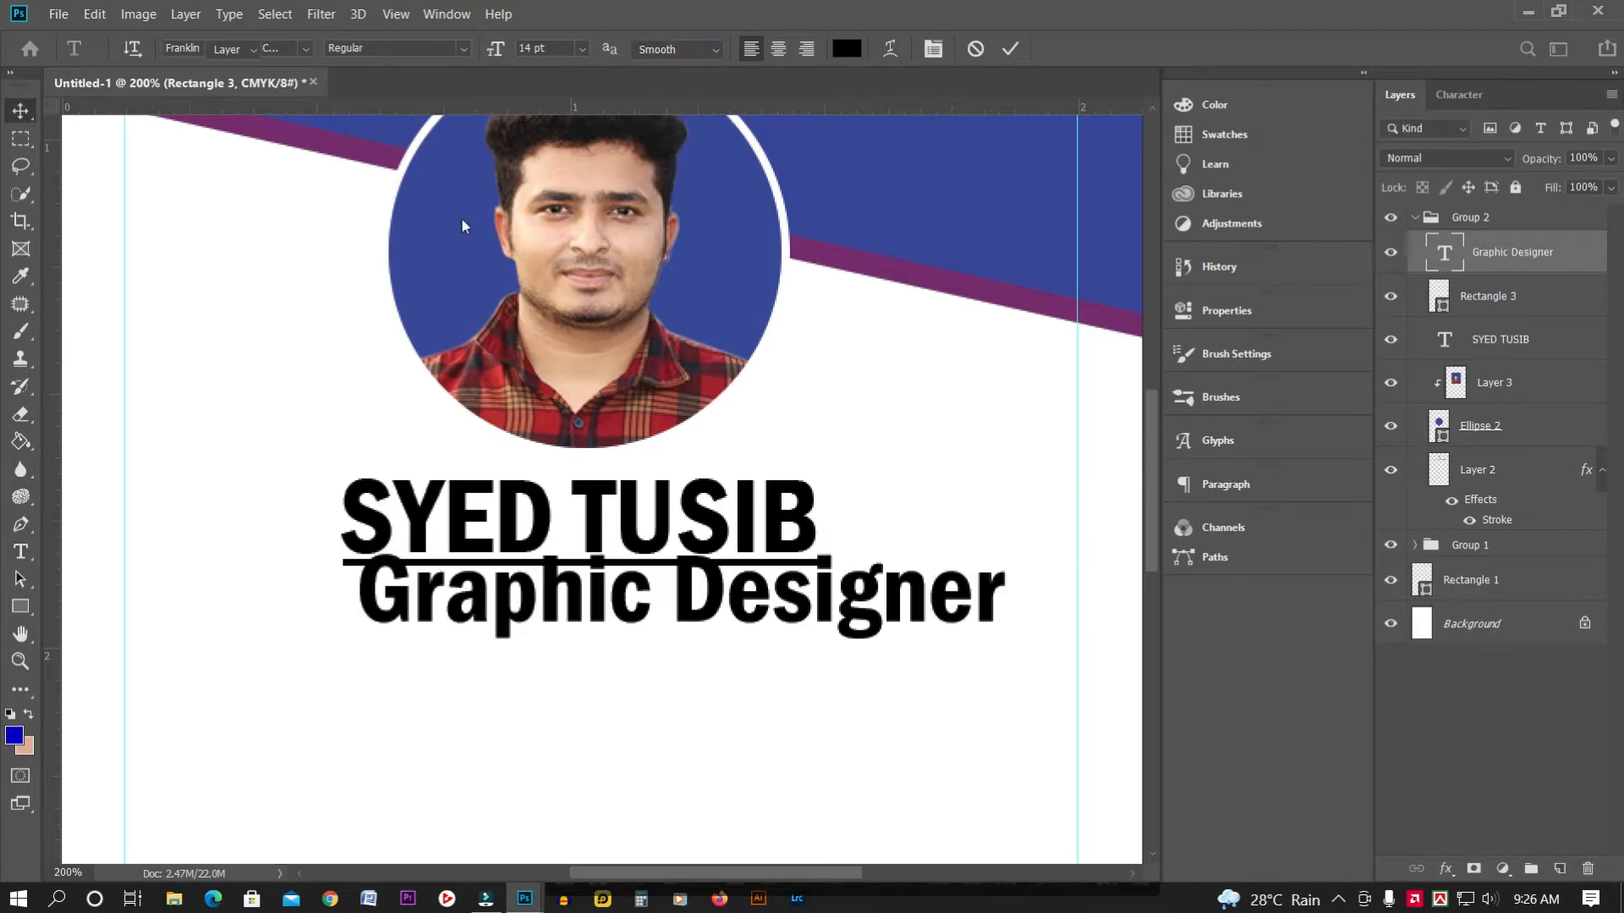
pyautogui.moveTo(801, 609); pyautogui.dragTo(720, 621)
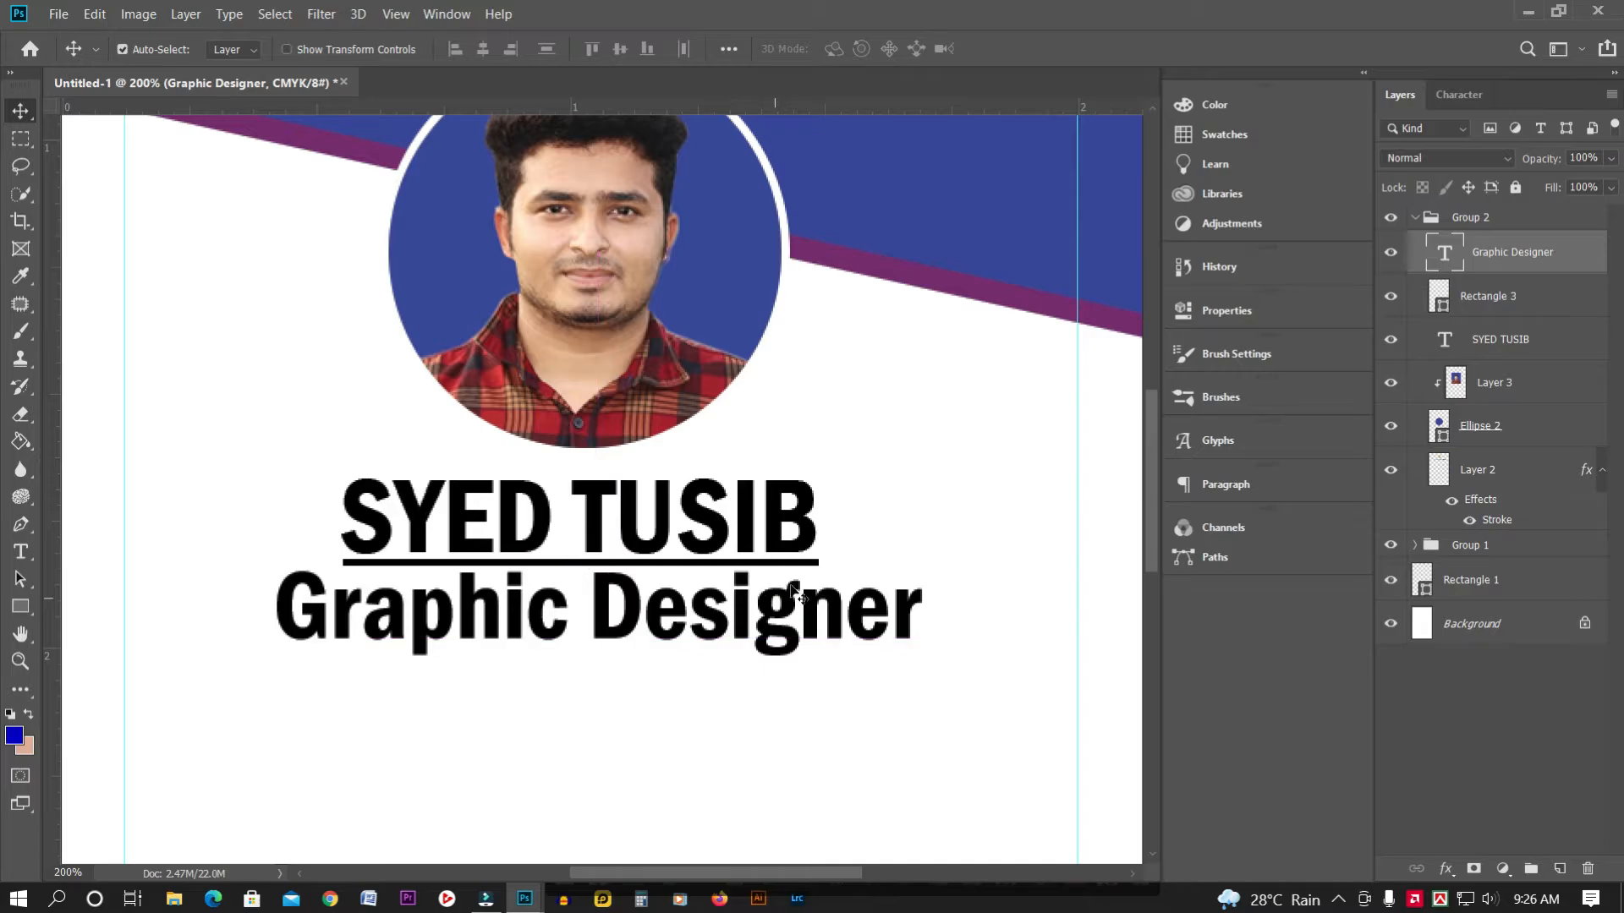
# Reduce 'Graphic Designer' to 8 pt and centre it under the underlined name
pyautogui.click(20, 551)
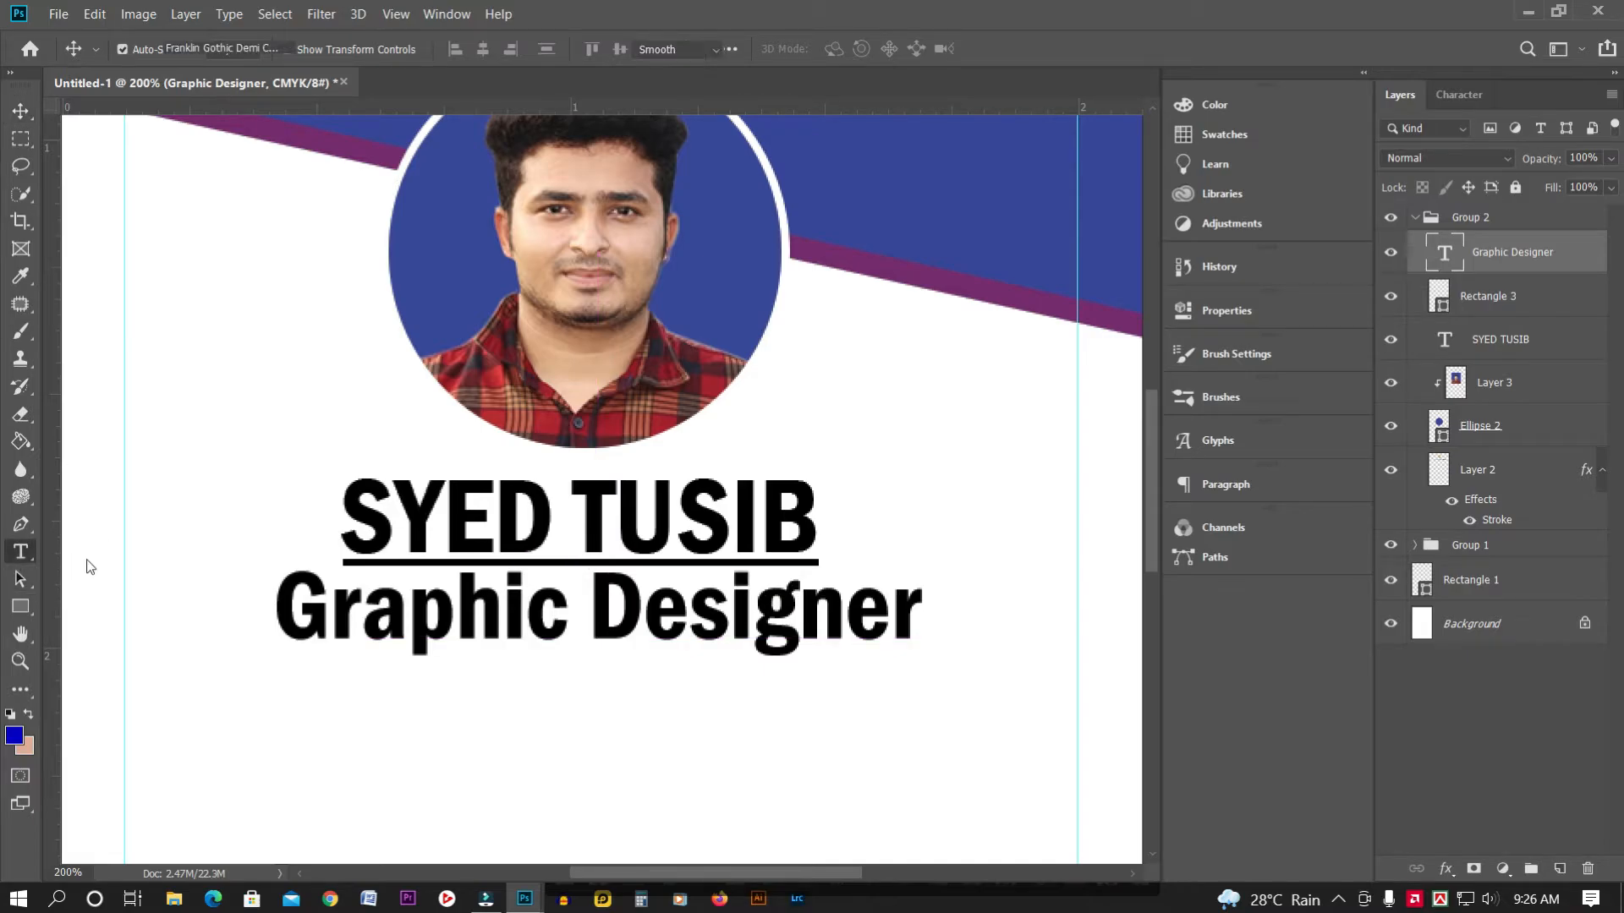
pyautogui.click(473, 630)
pyautogui.hotkey('ctrl', 'a')
pyautogui.click(582, 48)
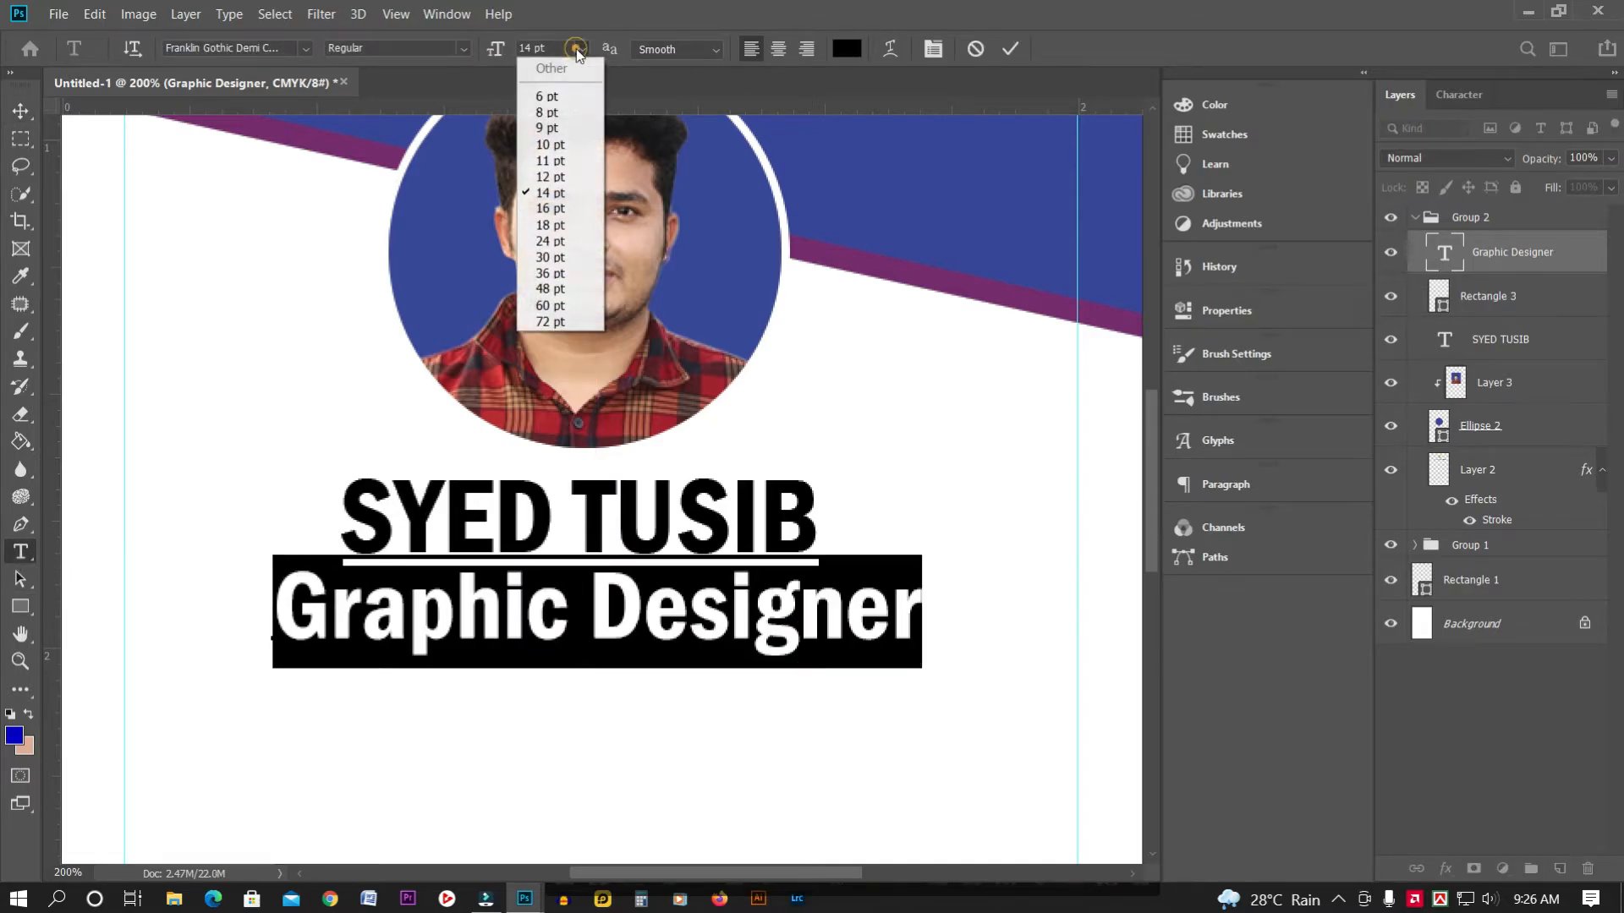
pyautogui.click(550, 115)
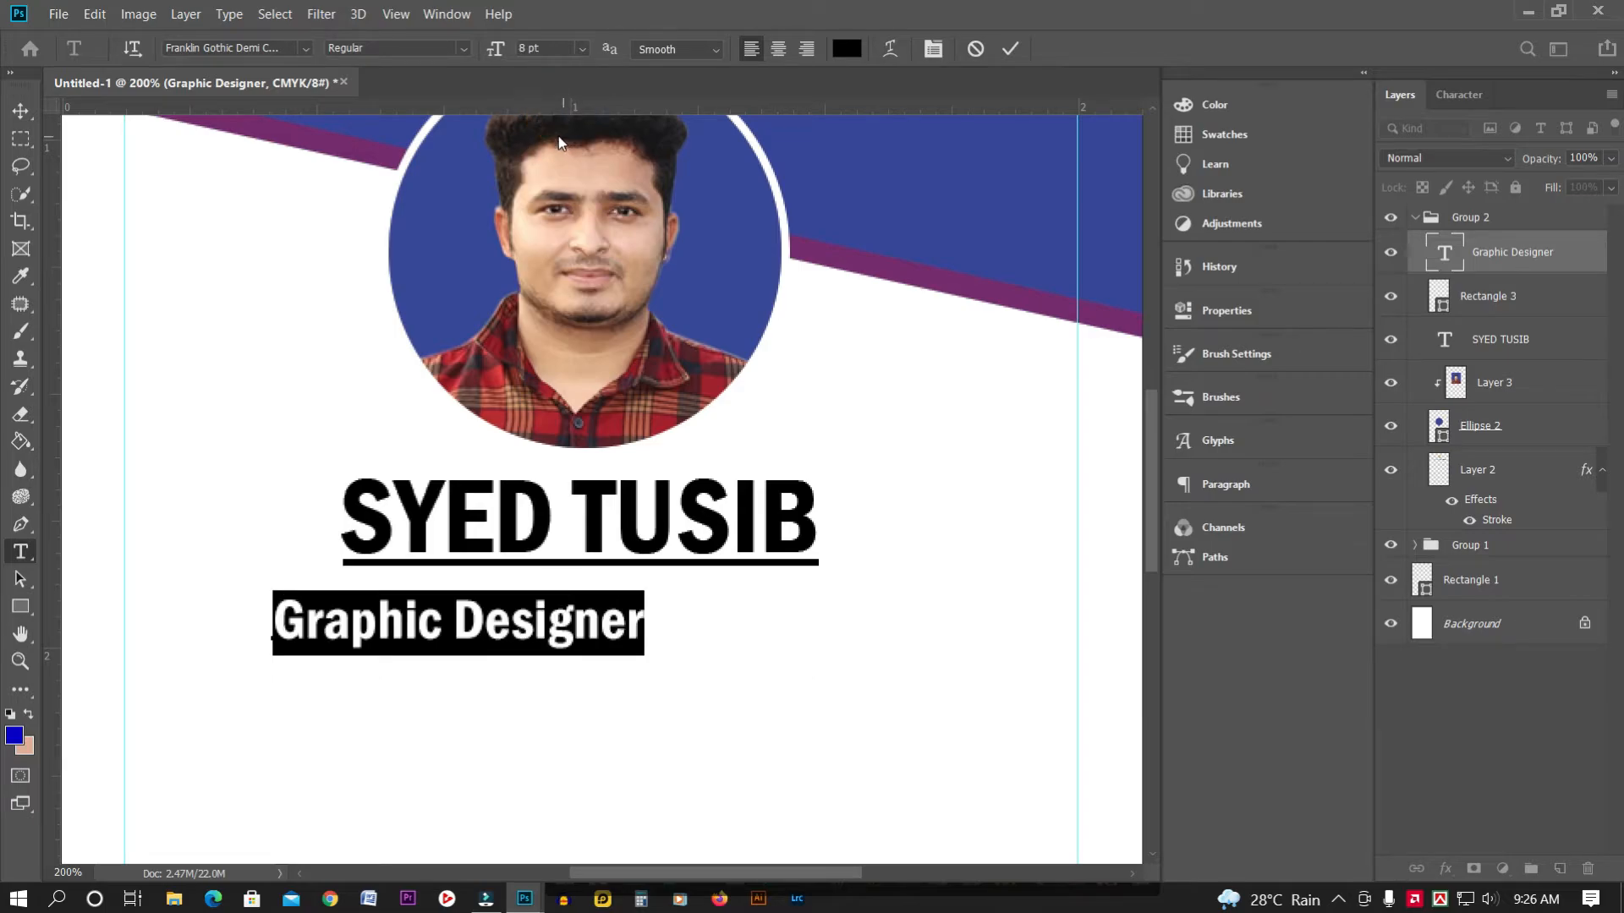
pyautogui.click(21, 107)
pyautogui.moveTo(590, 626); pyautogui.dragTo(700, 598)
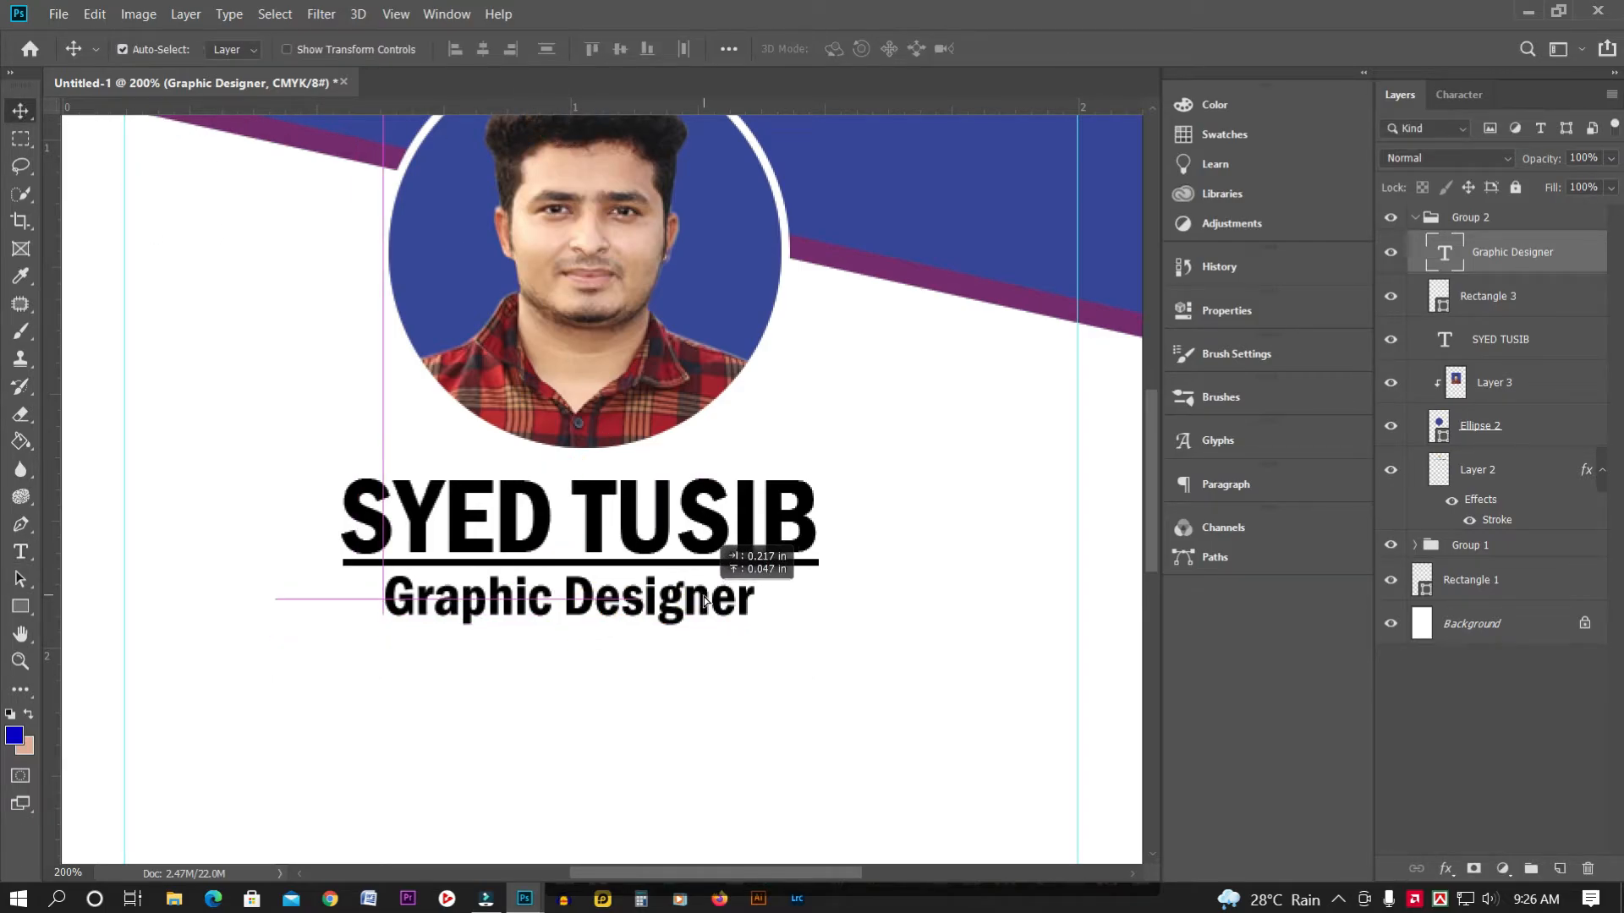
pyautogui.press('Up')
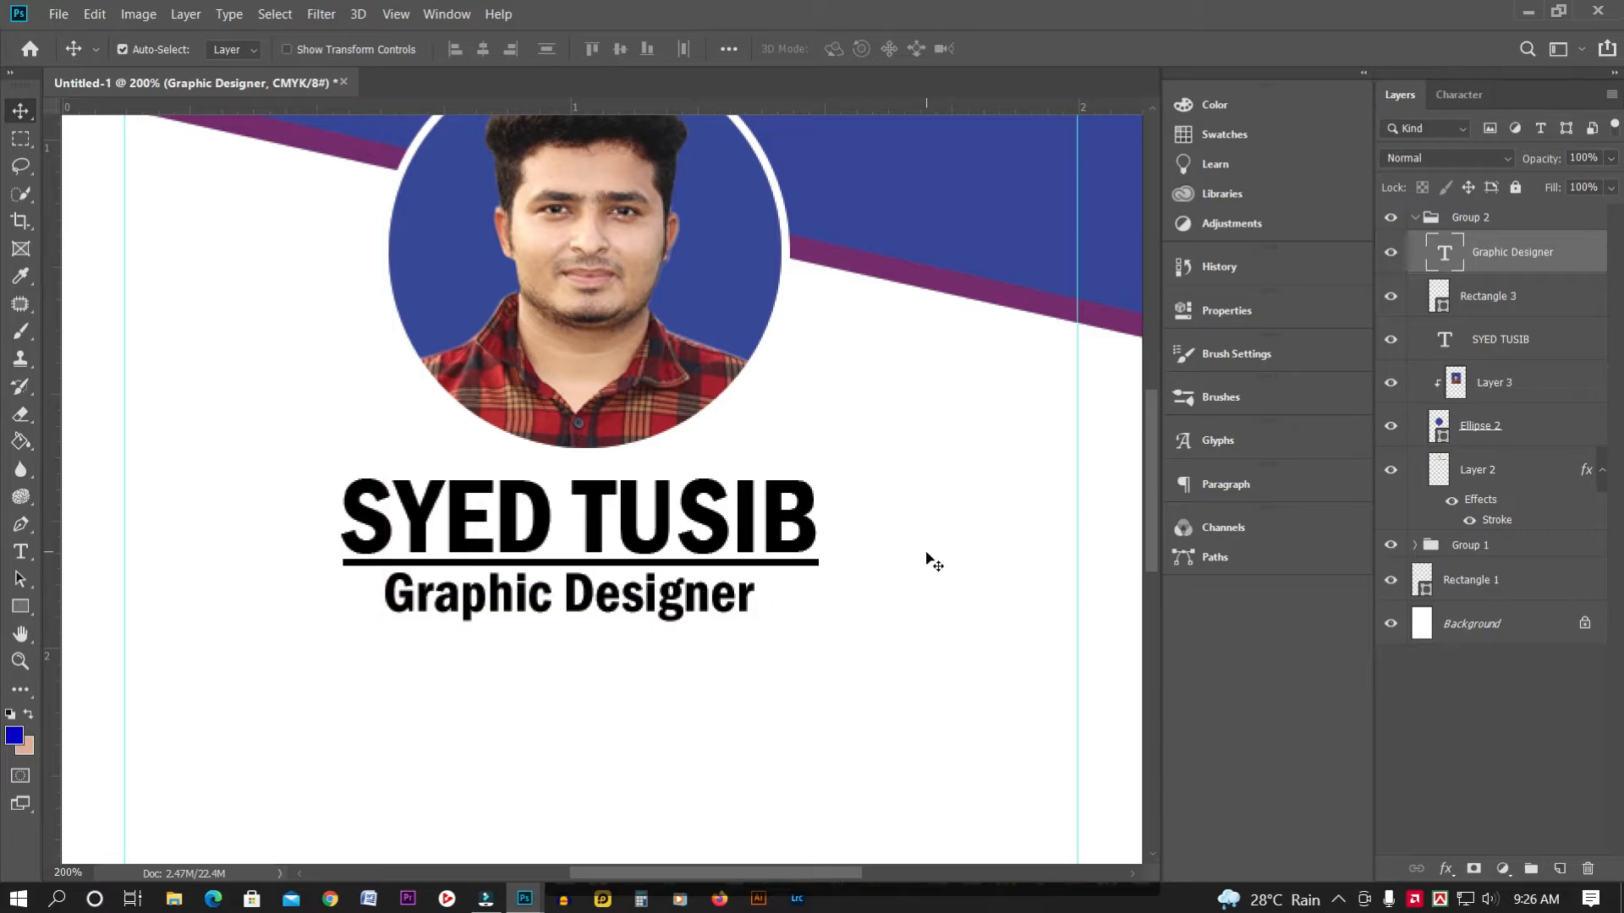
pyautogui.hotkey('ctrl', '+')
pyautogui.hotkey('ctrl', '-')
pyautogui.hotkey('ctrl', '-')
pyautogui.hotkey('ctrl', '-')
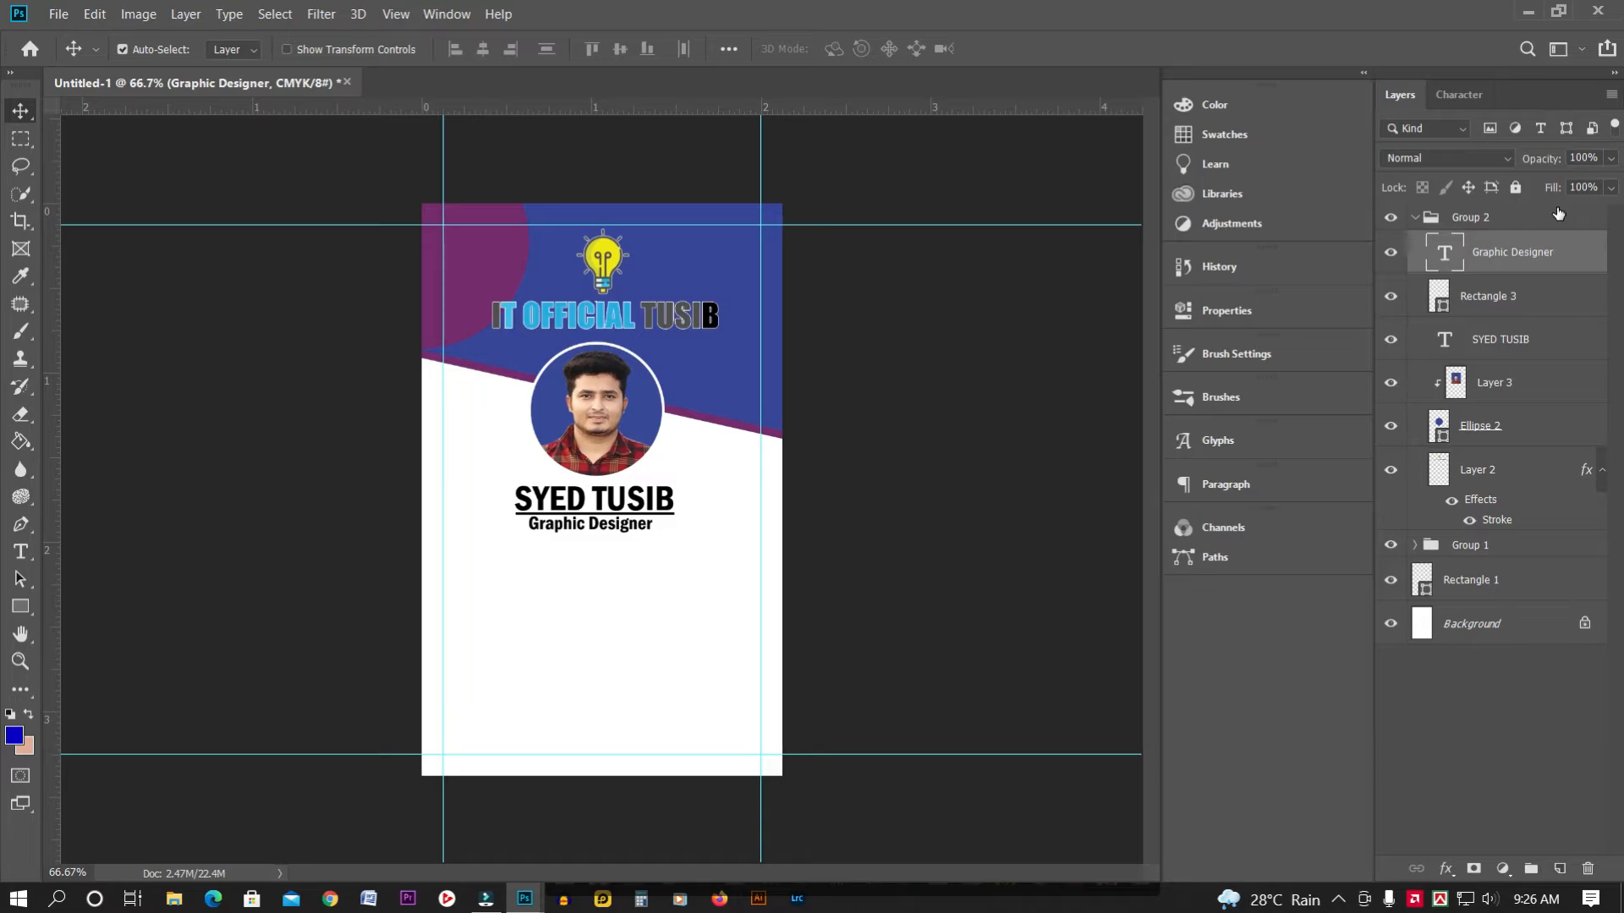
pyautogui.click(20, 551)
# Add an 'ID No' line with the card's ID number in Franklin Gothic Book below the title
pyautogui.click(467, 565)
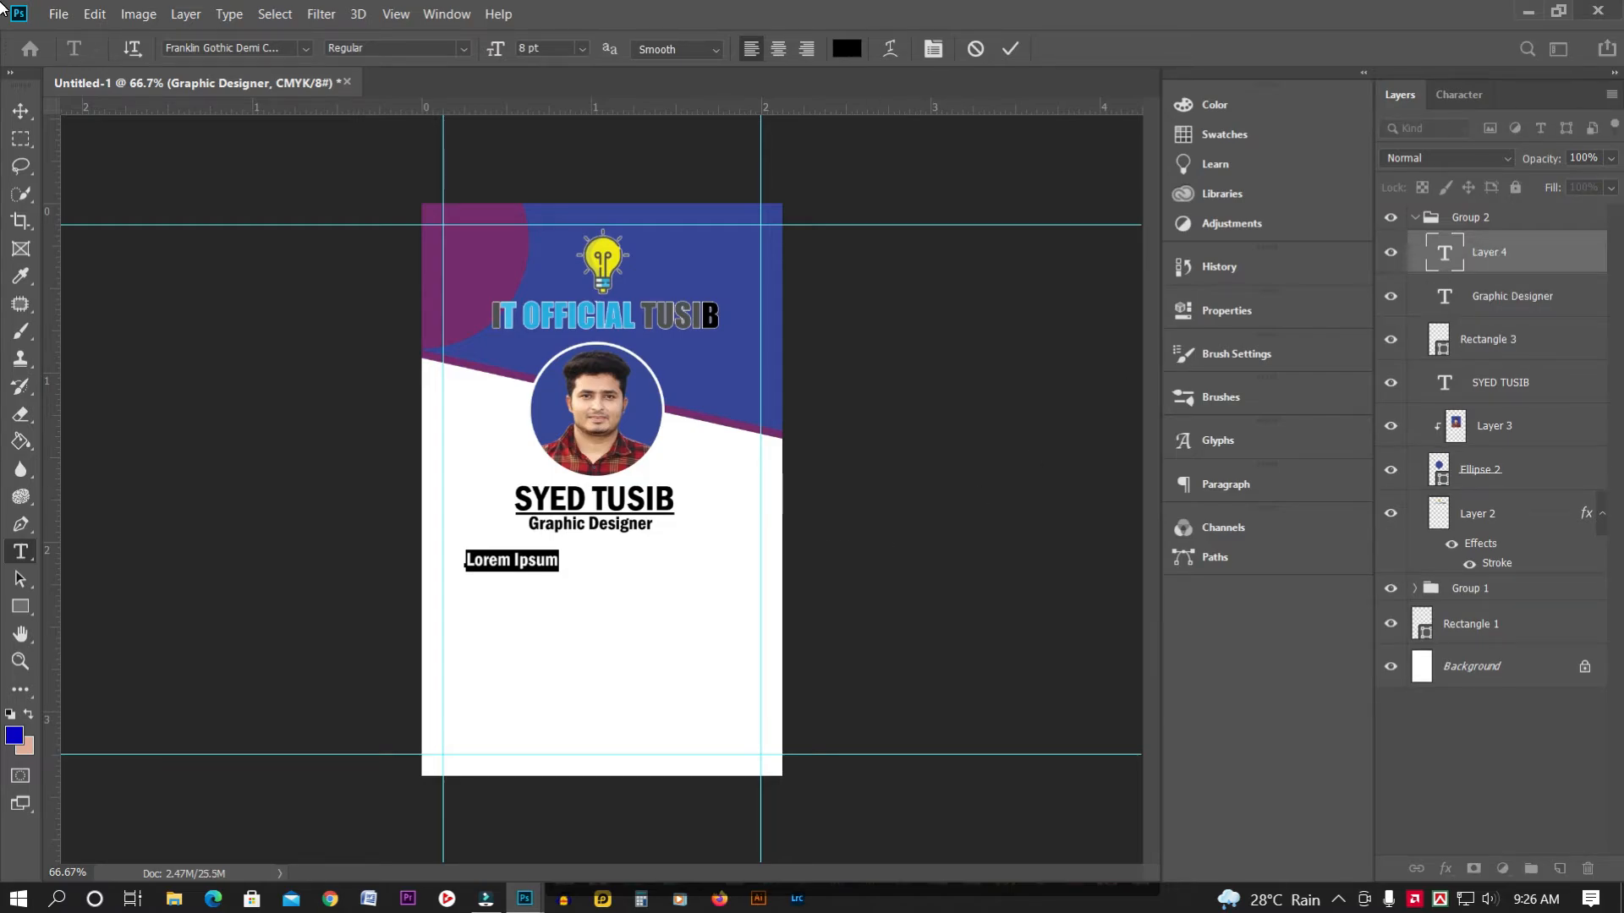
pyautogui.press('BackSpace')
pyautogui.write('ID No:')
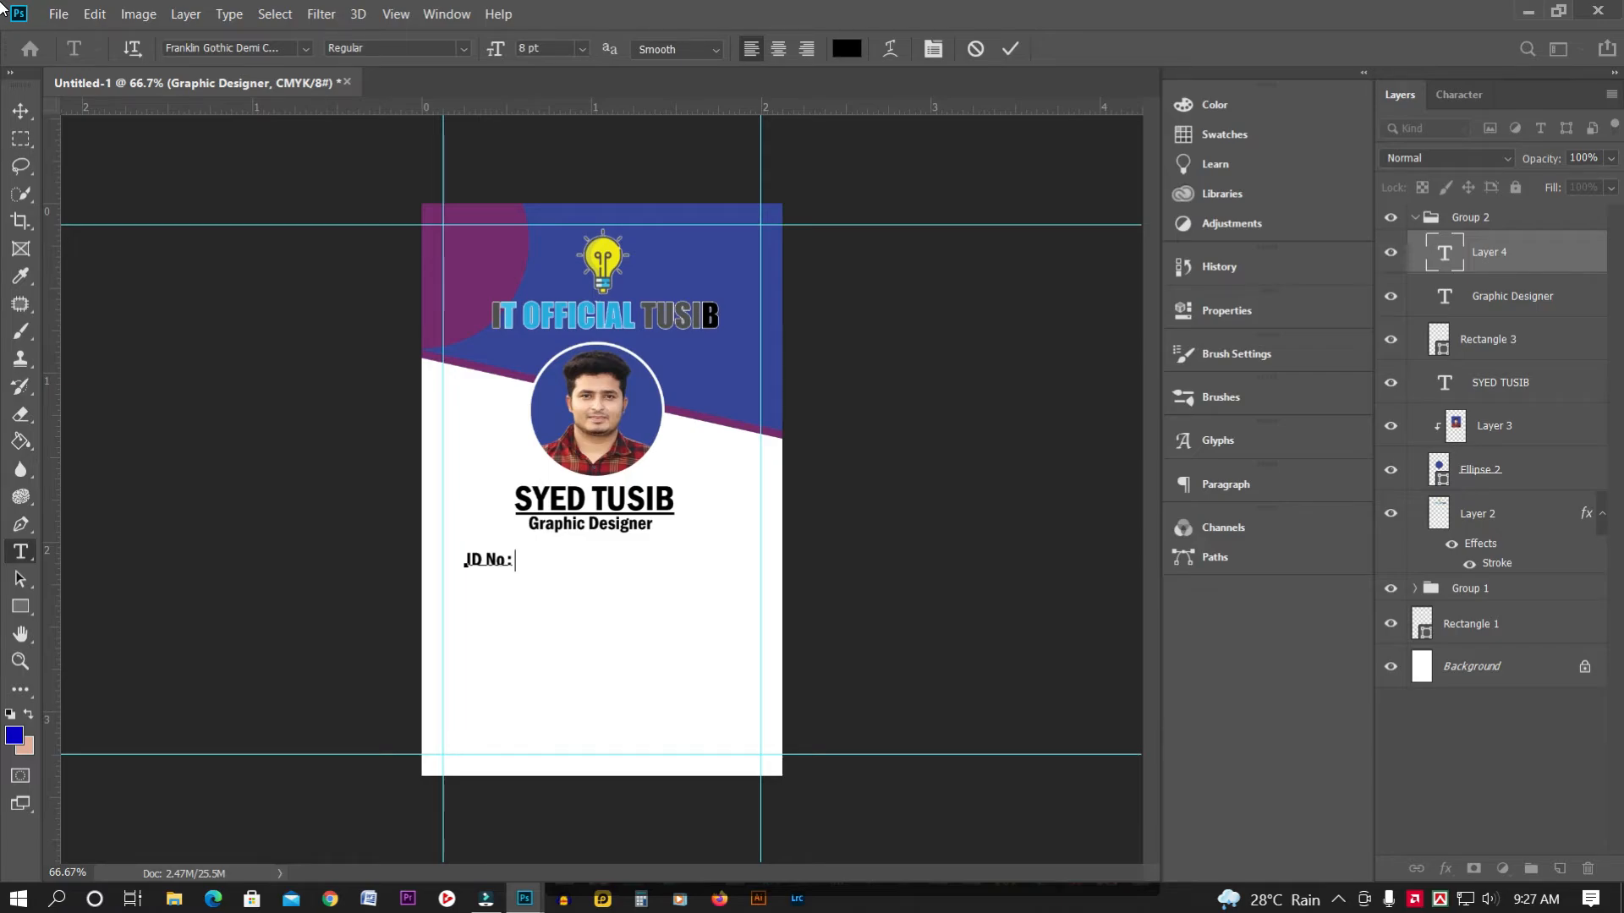
pyautogui.write('012541')
pyautogui.hotkey('ctrl', 'a')
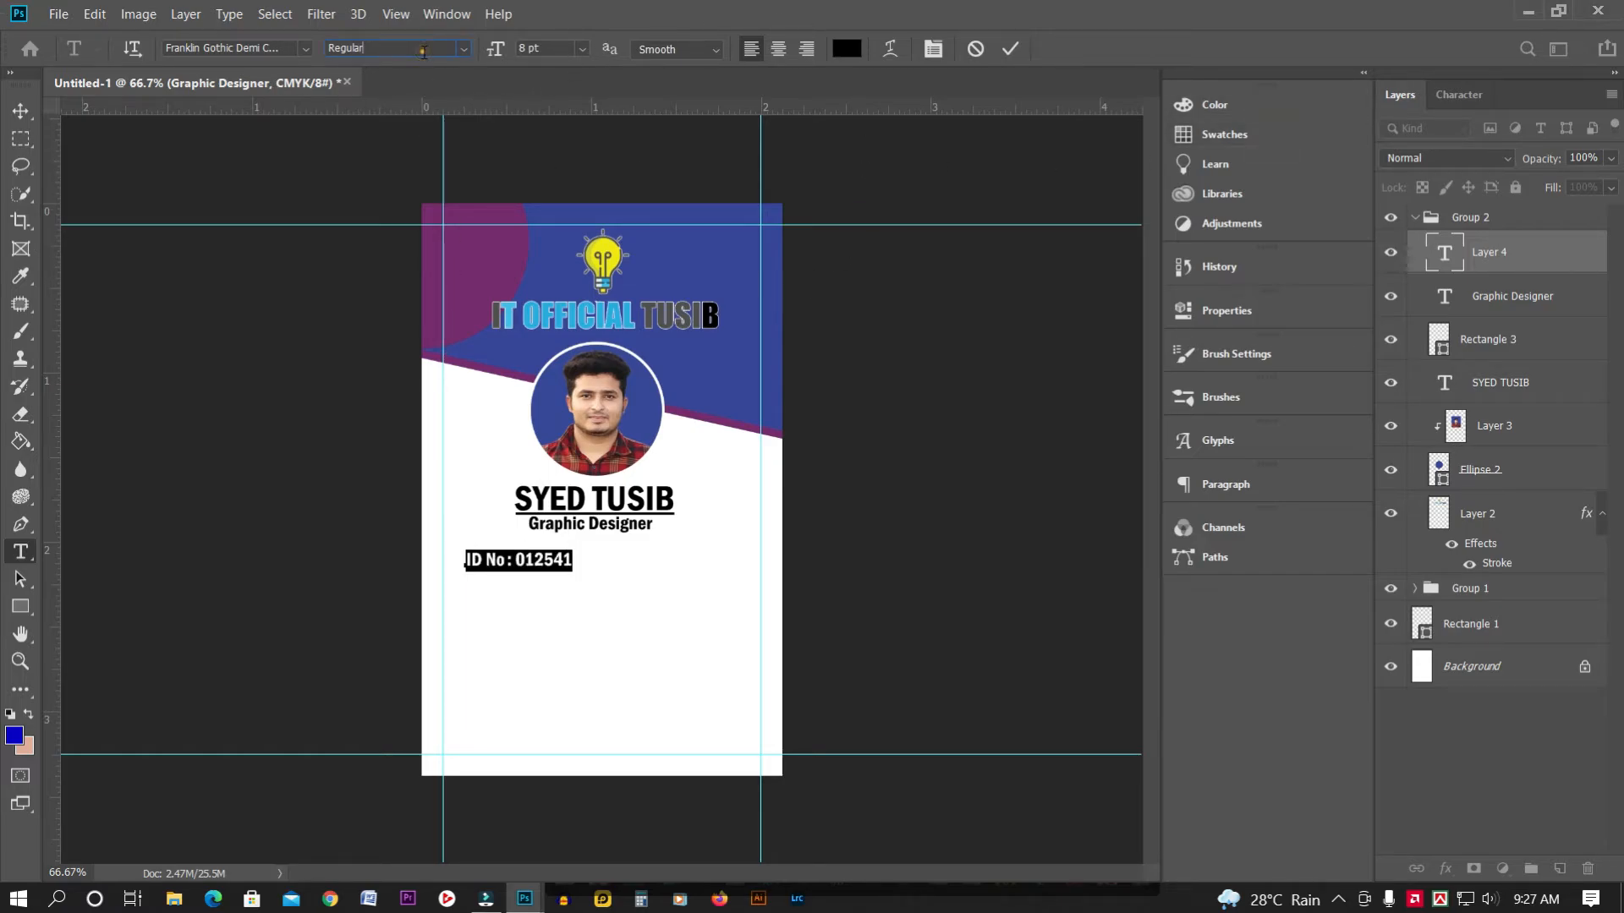
pyautogui.click(306, 47)
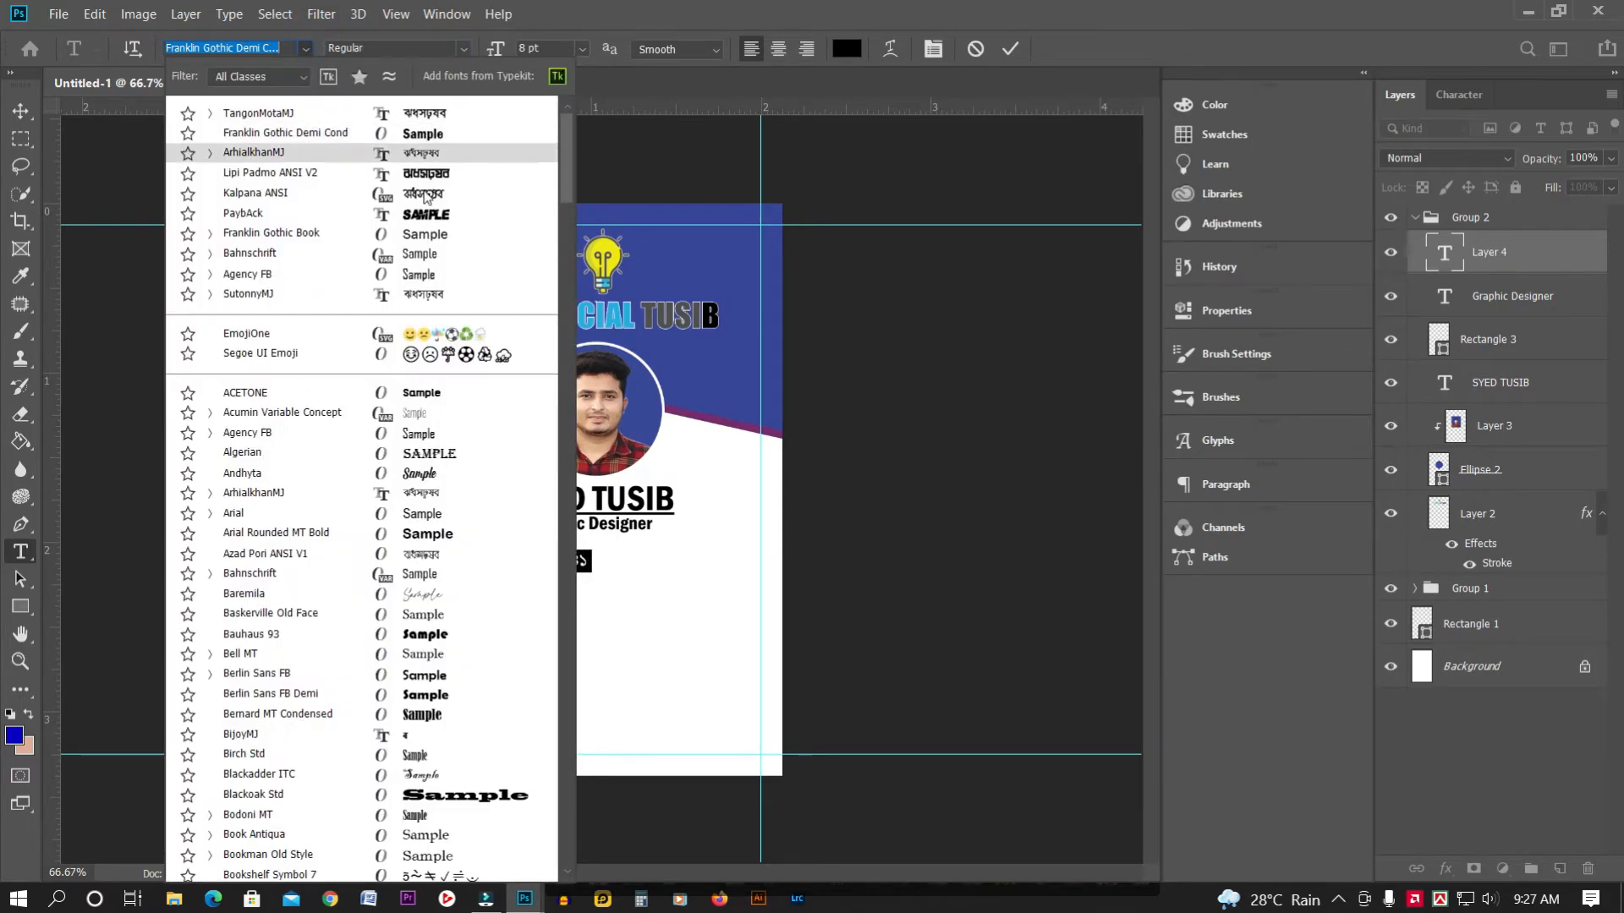
pyautogui.click(425, 235)
pyautogui.click(20, 110)
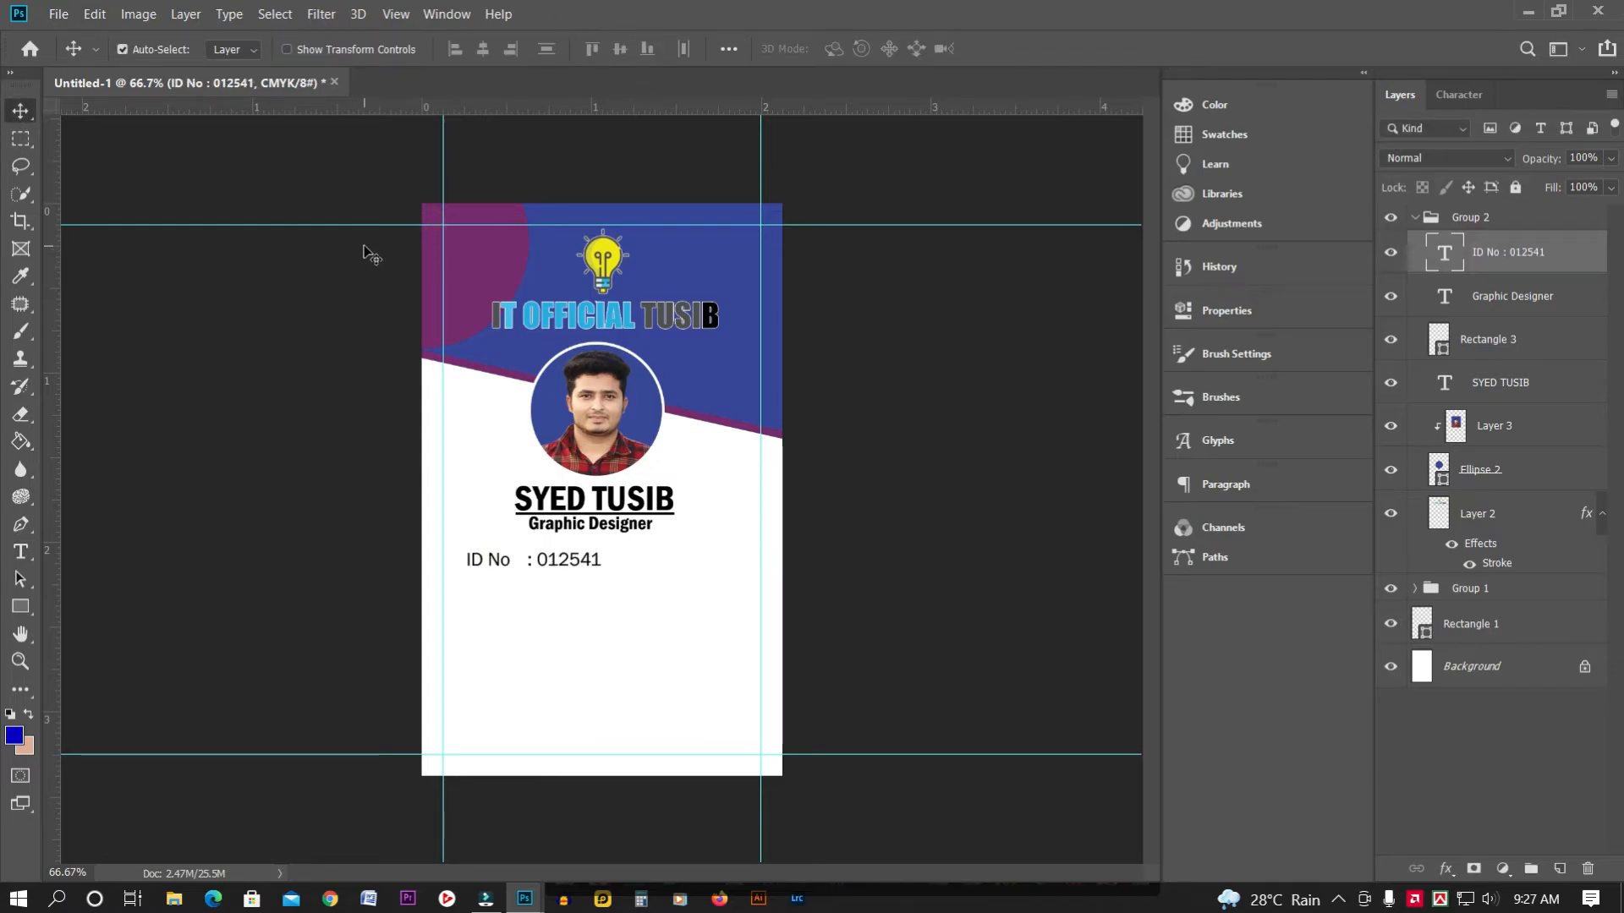
pyautogui.doubleClick(584, 561)
pyautogui.hotkey('ctrl', 'a')
pyautogui.click(20, 113)
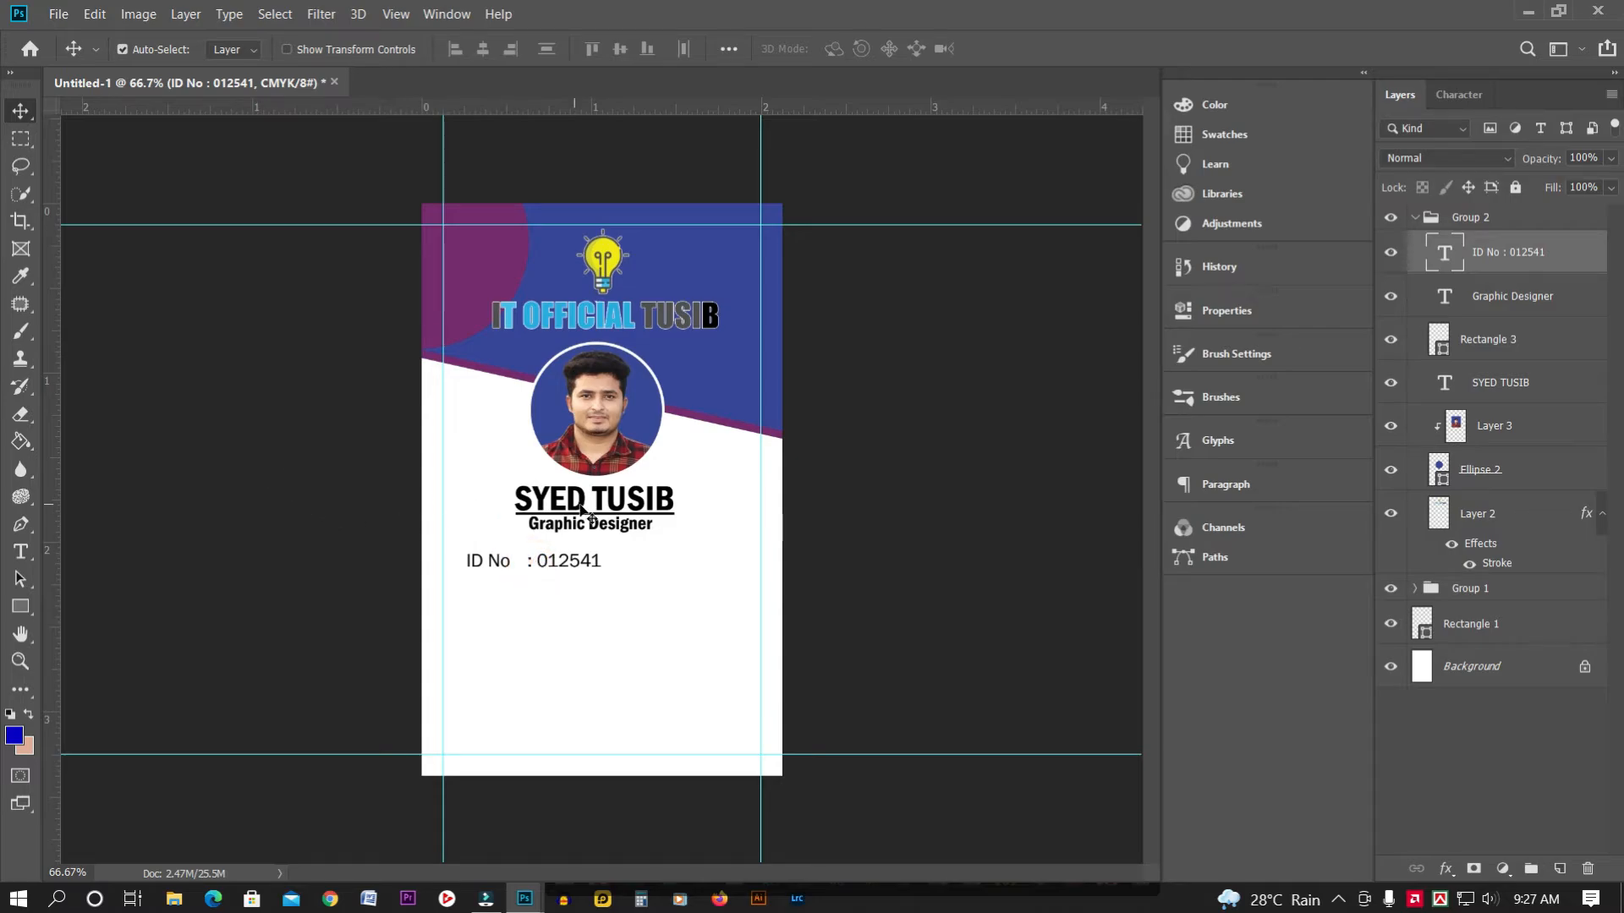
# Duplicate the ID line just below itself and rewrite the copy as an Email line with the contact's e-mail address
pyautogui.press('ctrl')
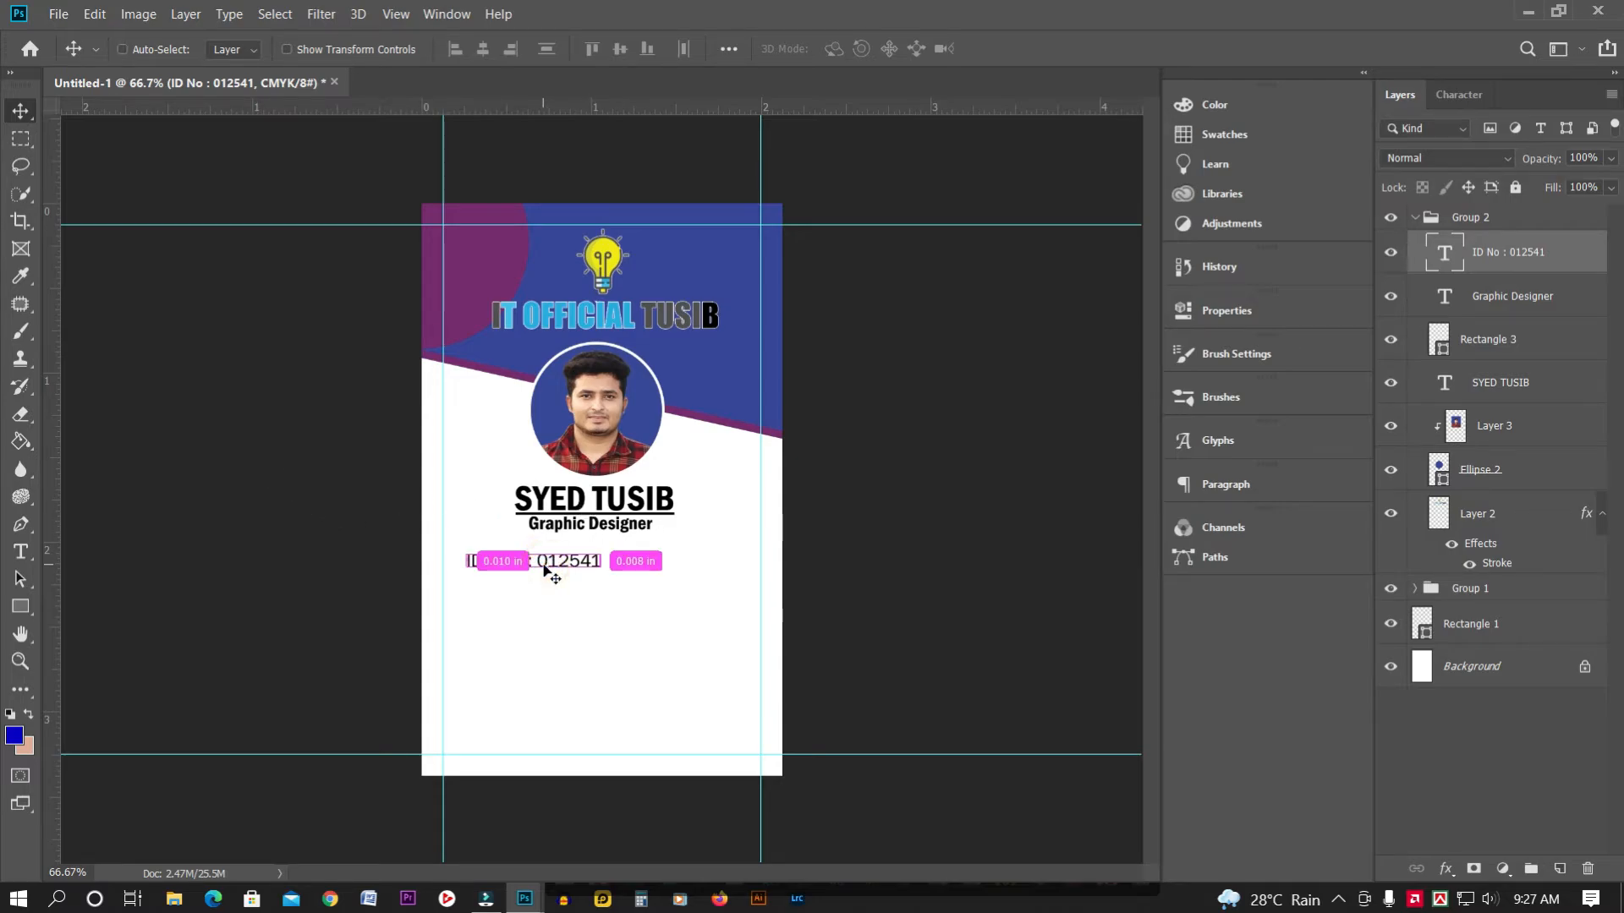
pyautogui.hotkey('ctrl', 'j')
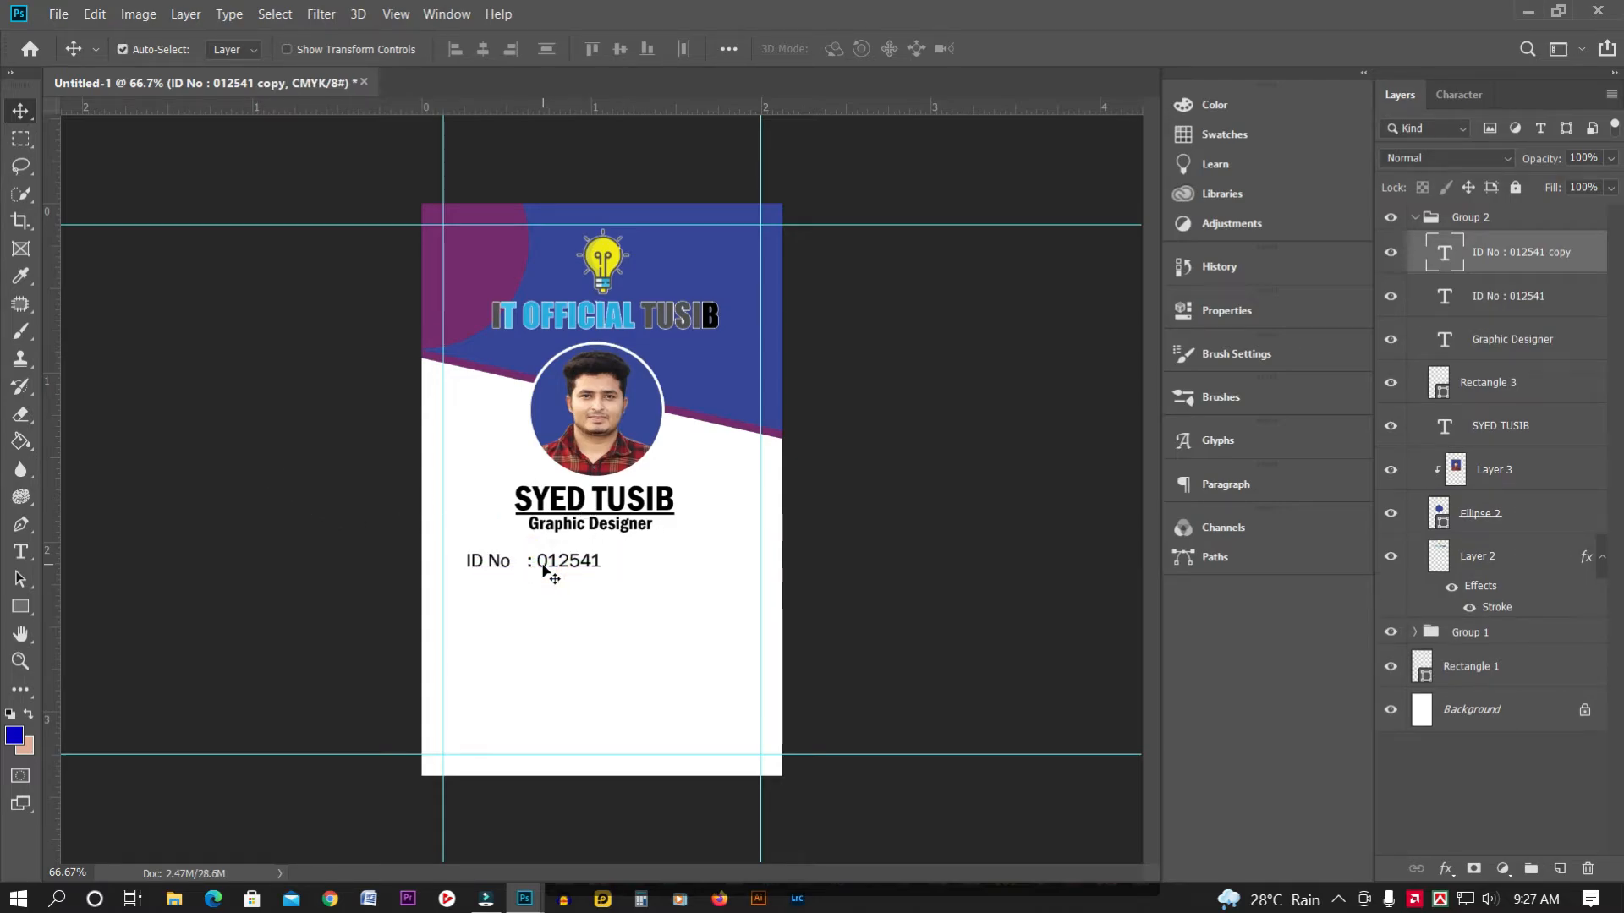
pyautogui.press('Down')
pyautogui.press('Down')
pyautogui.press('Down')
pyautogui.press('Down')
pyautogui.press('Down')
pyautogui.press('Down')
pyautogui.press('Down')
pyautogui.press('Down')
pyautogui.press('Down')
pyautogui.press('Down')
pyautogui.press('Down')
pyautogui.press('Down')
pyautogui.press('Down')
pyautogui.press('Down')
pyautogui.press('Down')
pyautogui.press('Down')
pyautogui.press('Down')
pyautogui.press('Down')
pyautogui.press('Down')
pyautogui.press('Down')
pyautogui.press('Down')
pyautogui.press('Down')
pyautogui.press('Down')
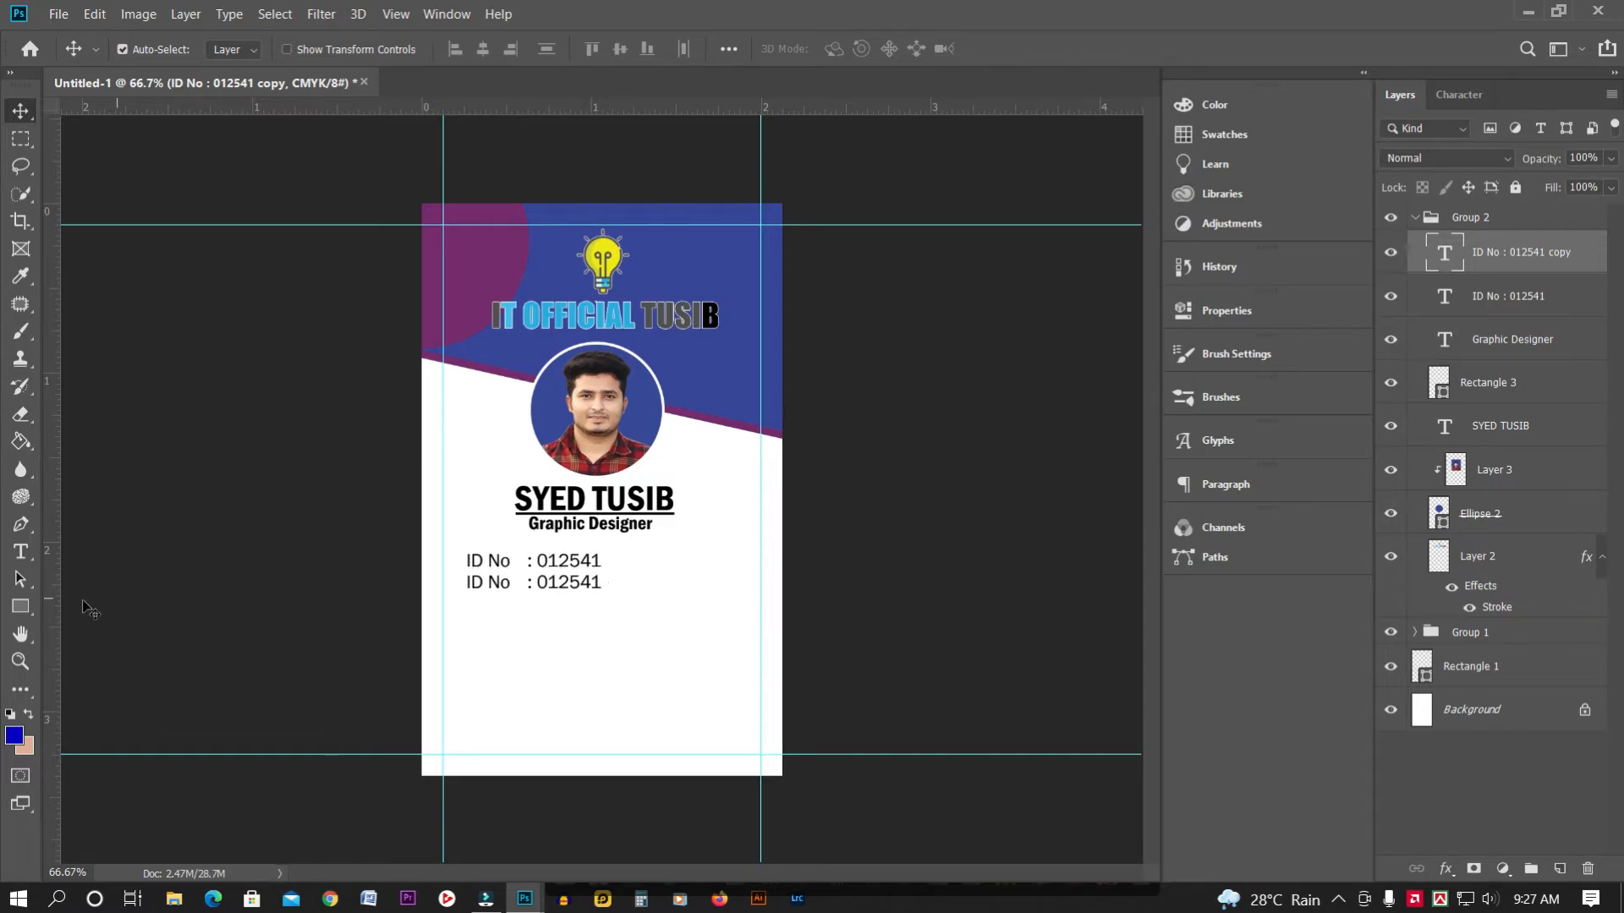
pyautogui.click(20, 551)
pyautogui.click(548, 582)
pyautogui.hotkey('ctrl', 'a')
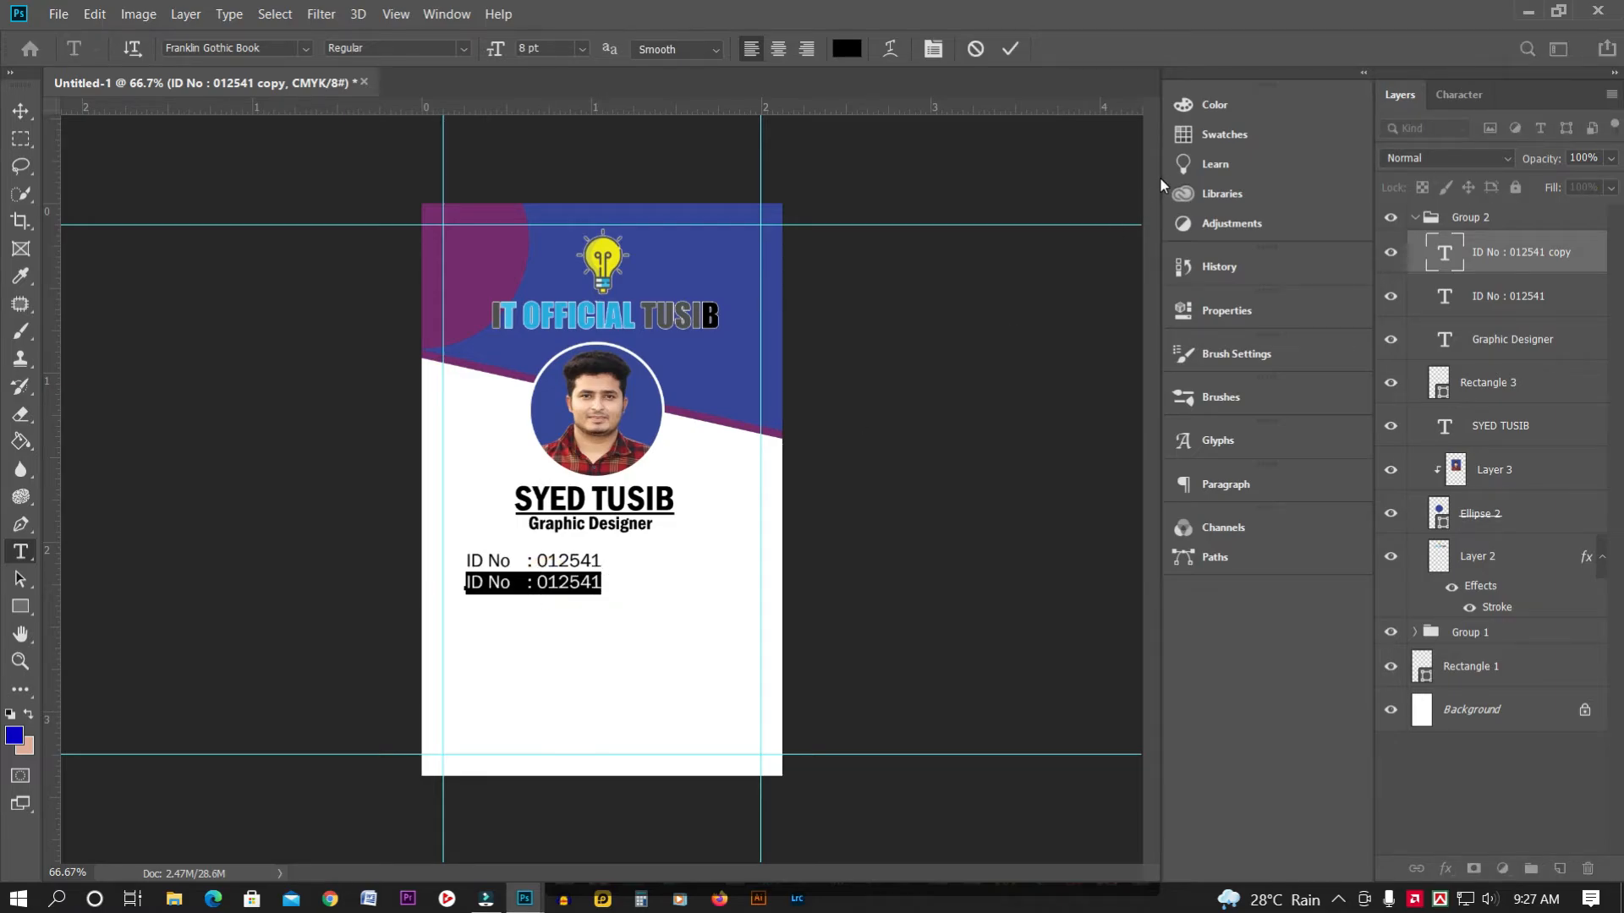
pyautogui.write('Email  :')
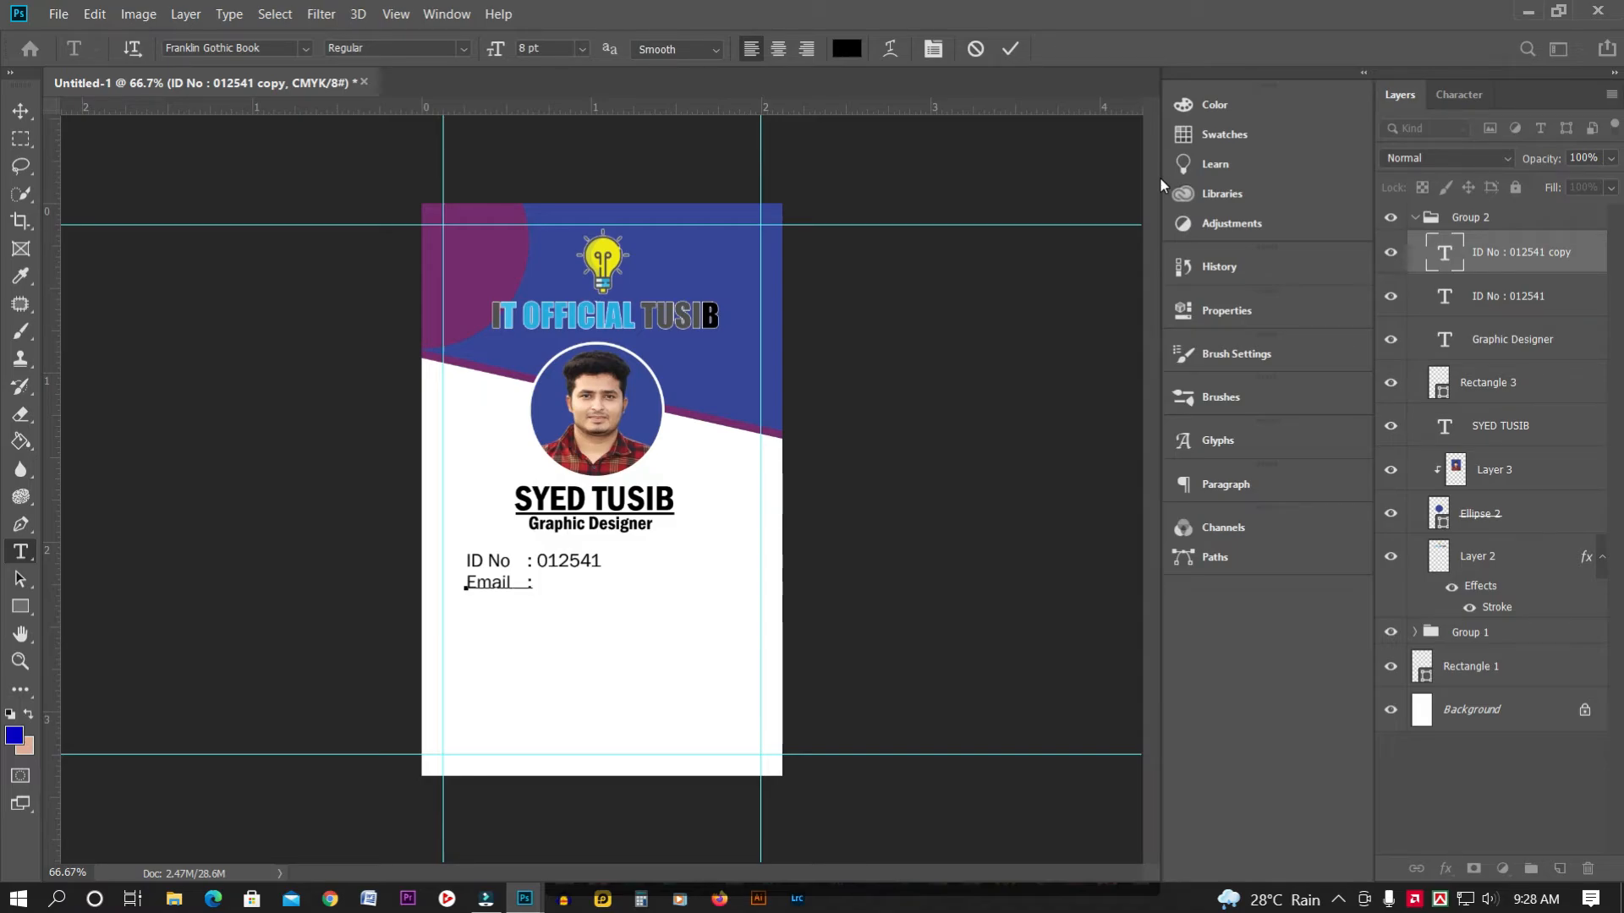
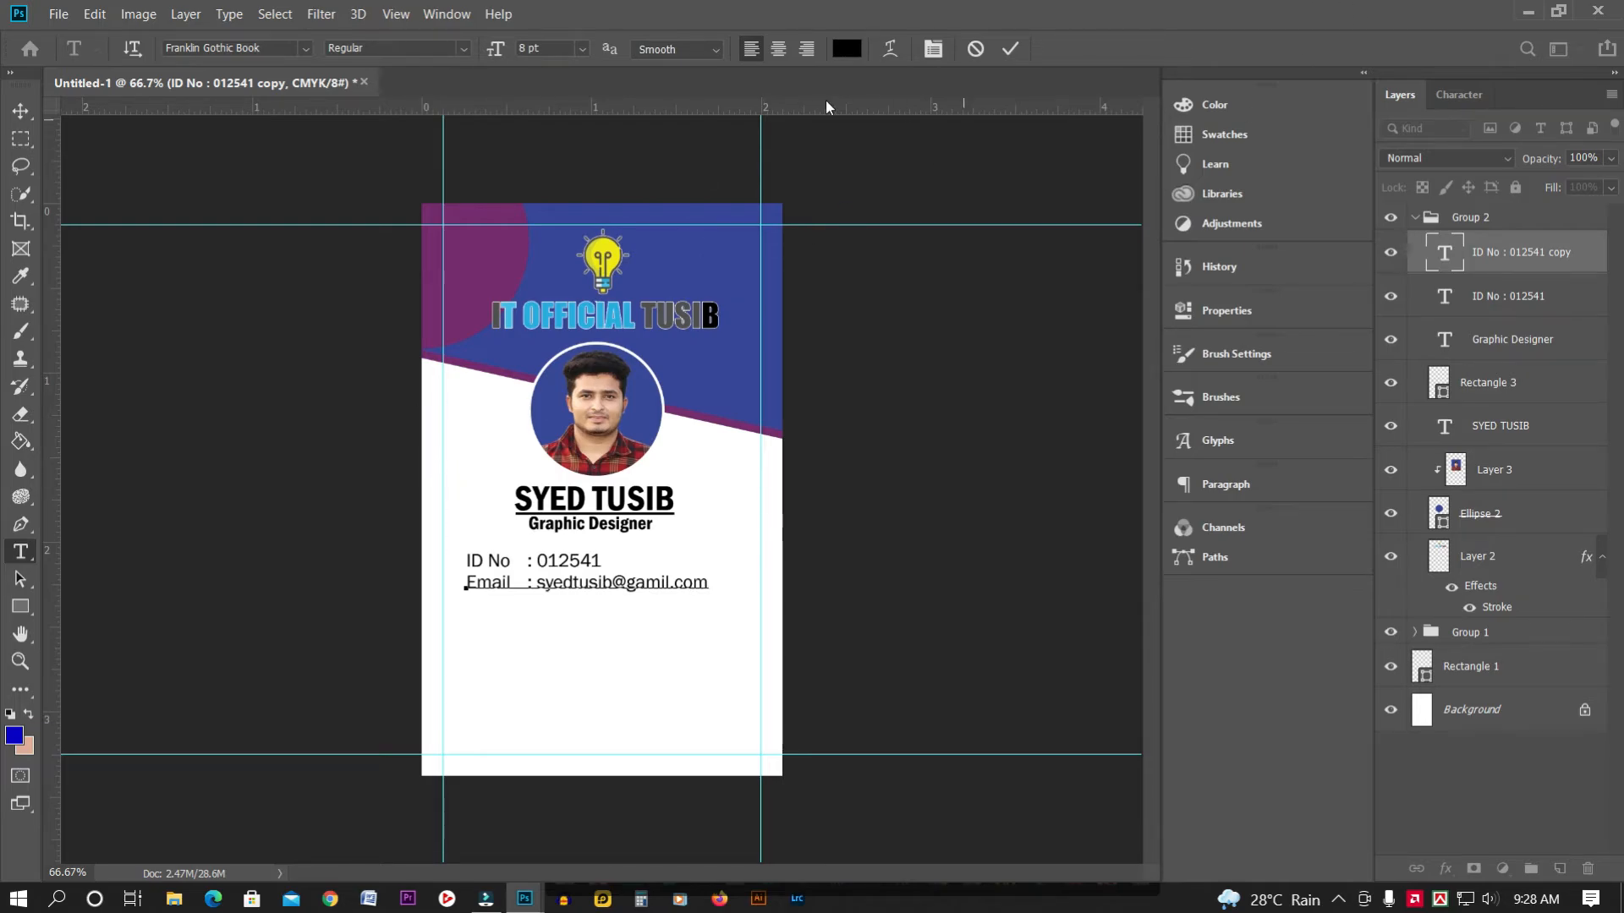
pyautogui.click(24, 114)
# Duplicate the Email line and nudge the copy down directly beneath it
pyautogui.click(630, 583)
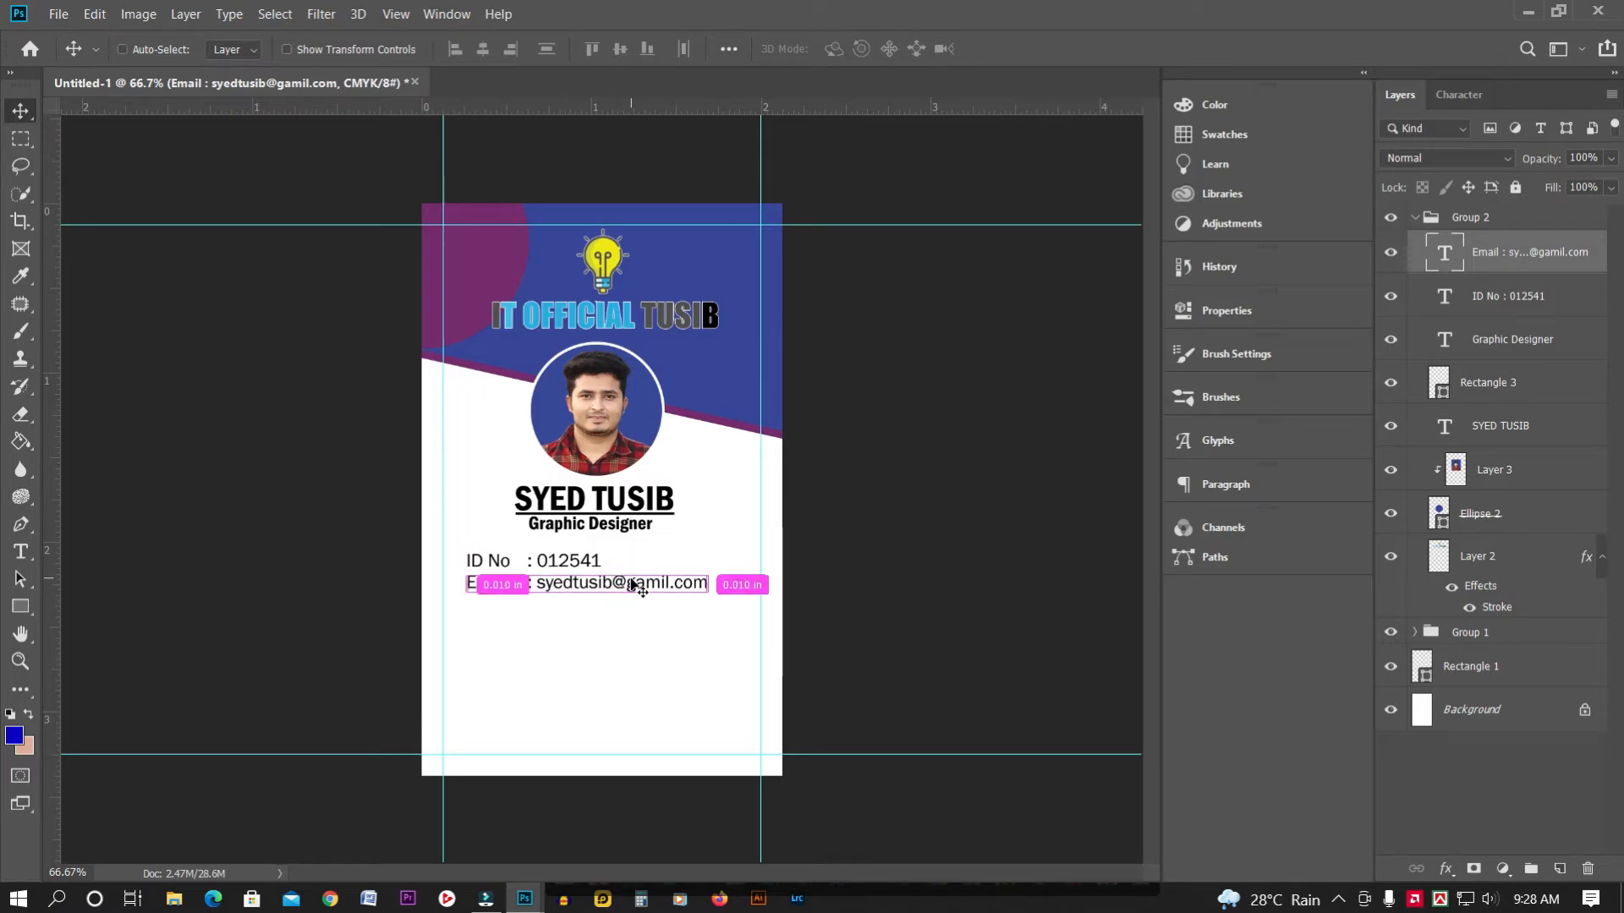
pyautogui.hotkey('ctrl', 'j')
pyautogui.press('Down')
pyautogui.press('Down')
pyautogui.press('Down')
pyautogui.press('Down')
pyautogui.press('Down')
pyautogui.press('Down')
pyautogui.press('Down')
pyautogui.press('Down')
pyautogui.press('Down')
pyautogui.press('Down')
pyautogui.press('Down')
pyautogui.press('Down')
pyautogui.press('Down')
pyautogui.press('Down')
pyautogui.press('Down')
pyautogui.press('Down')
pyautogui.press('Down')
pyautogui.press('Down')
pyautogui.press('Down')
pyautogui.press('Down')
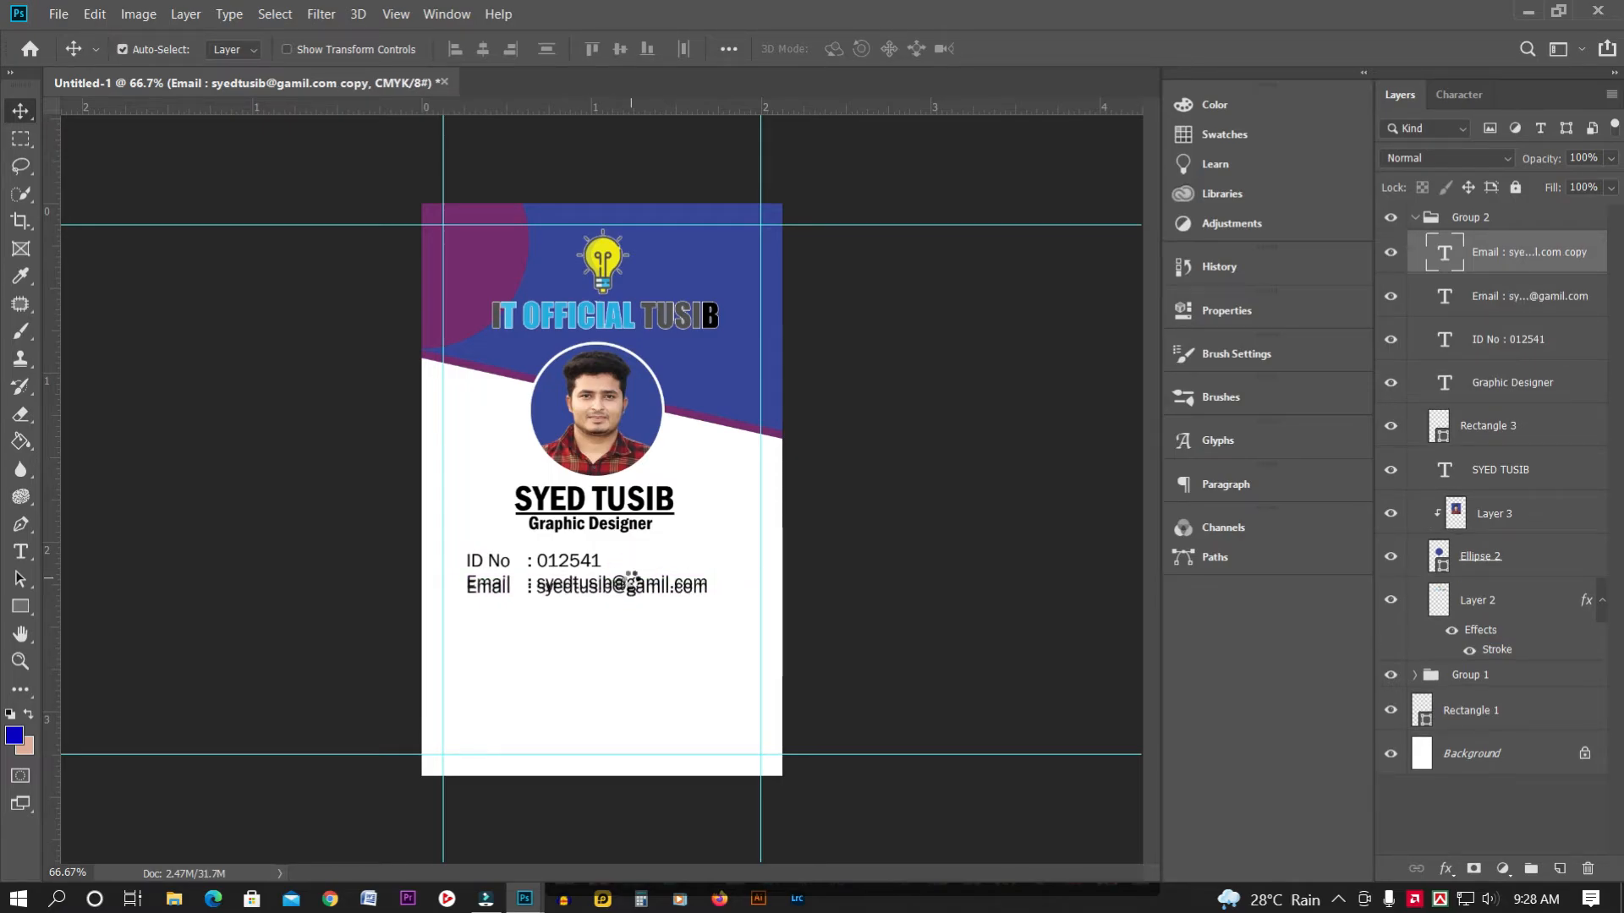
pyautogui.press('Down')
pyautogui.press('Down')
pyautogui.press('Down')
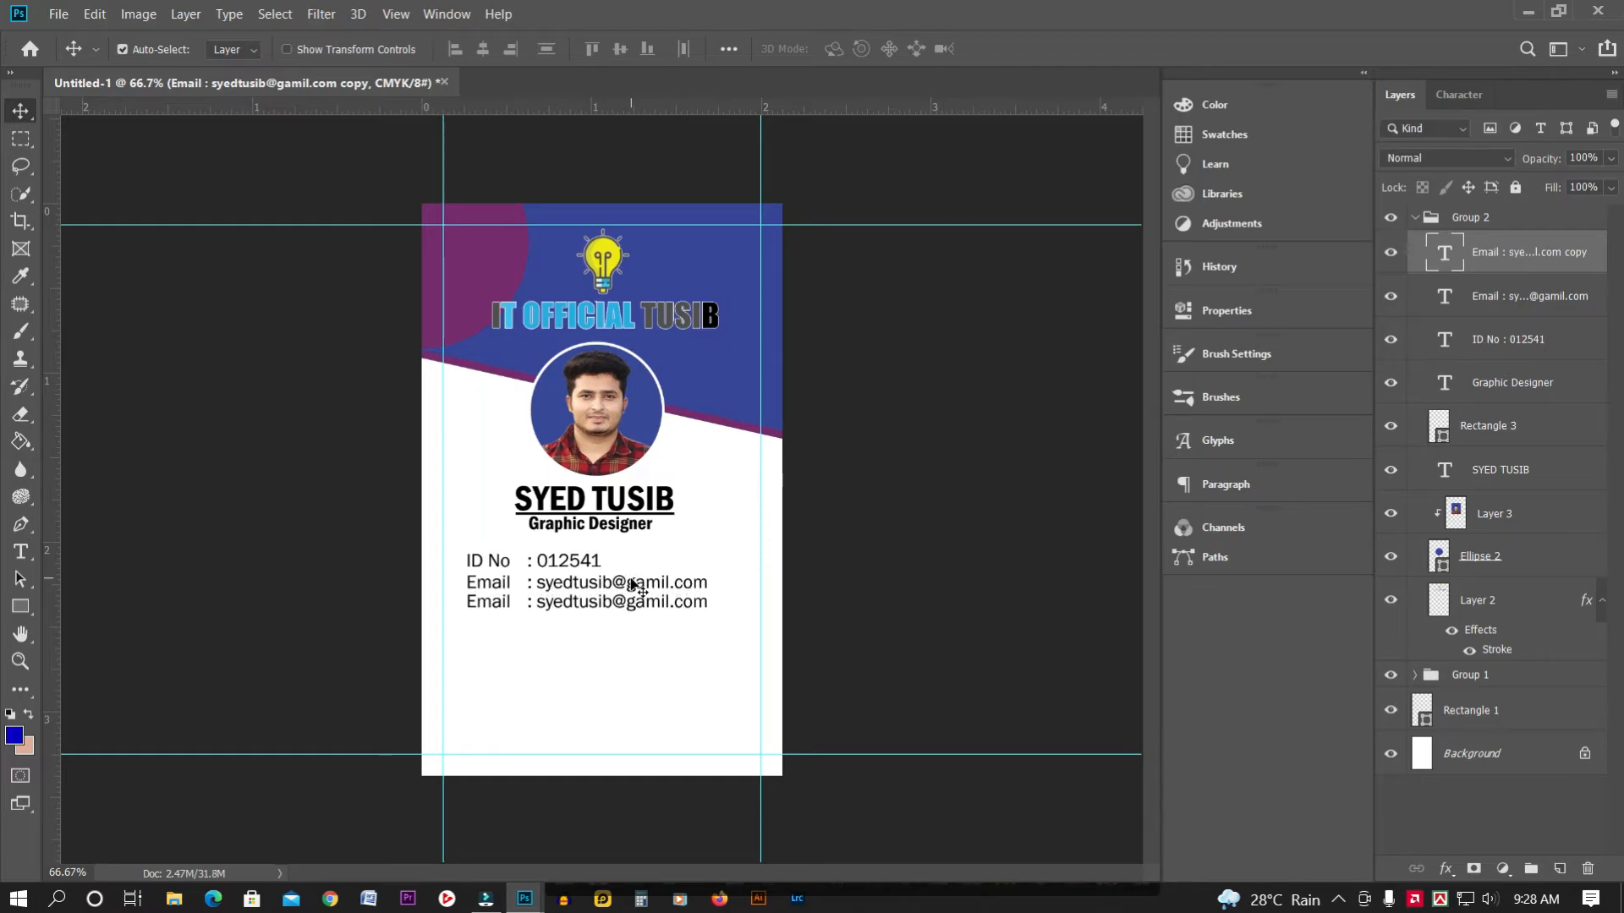
# Change the third line's text to 'Blood : A+' by replacing the Email label and address
pyautogui.click(21, 552)
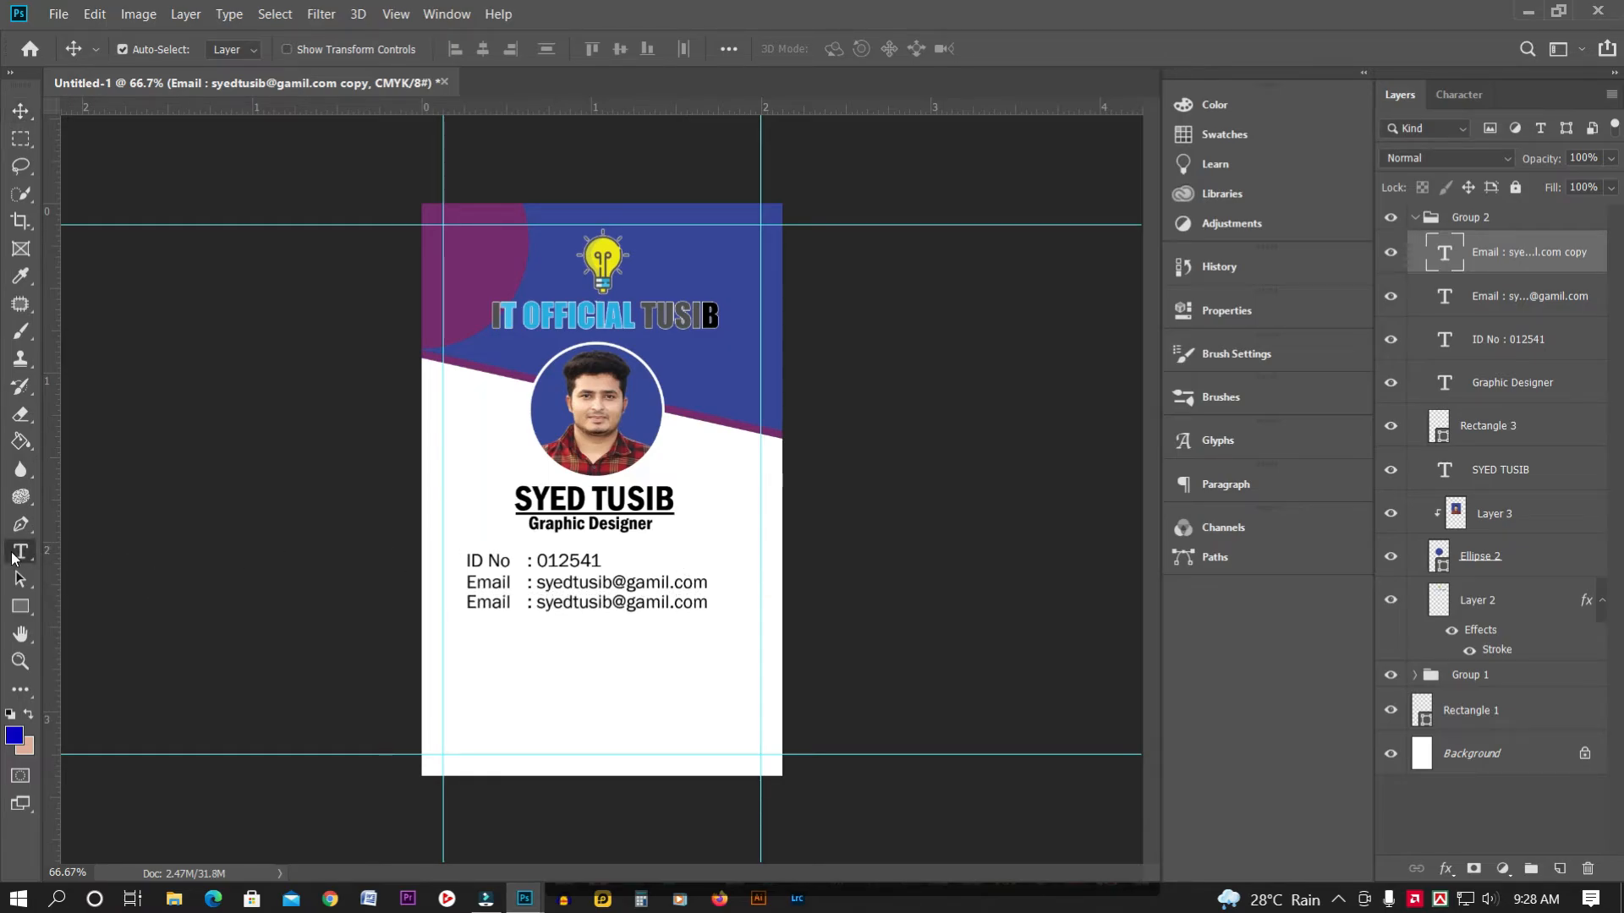
pyautogui.moveTo(513, 603); pyautogui.dragTo(469, 604)
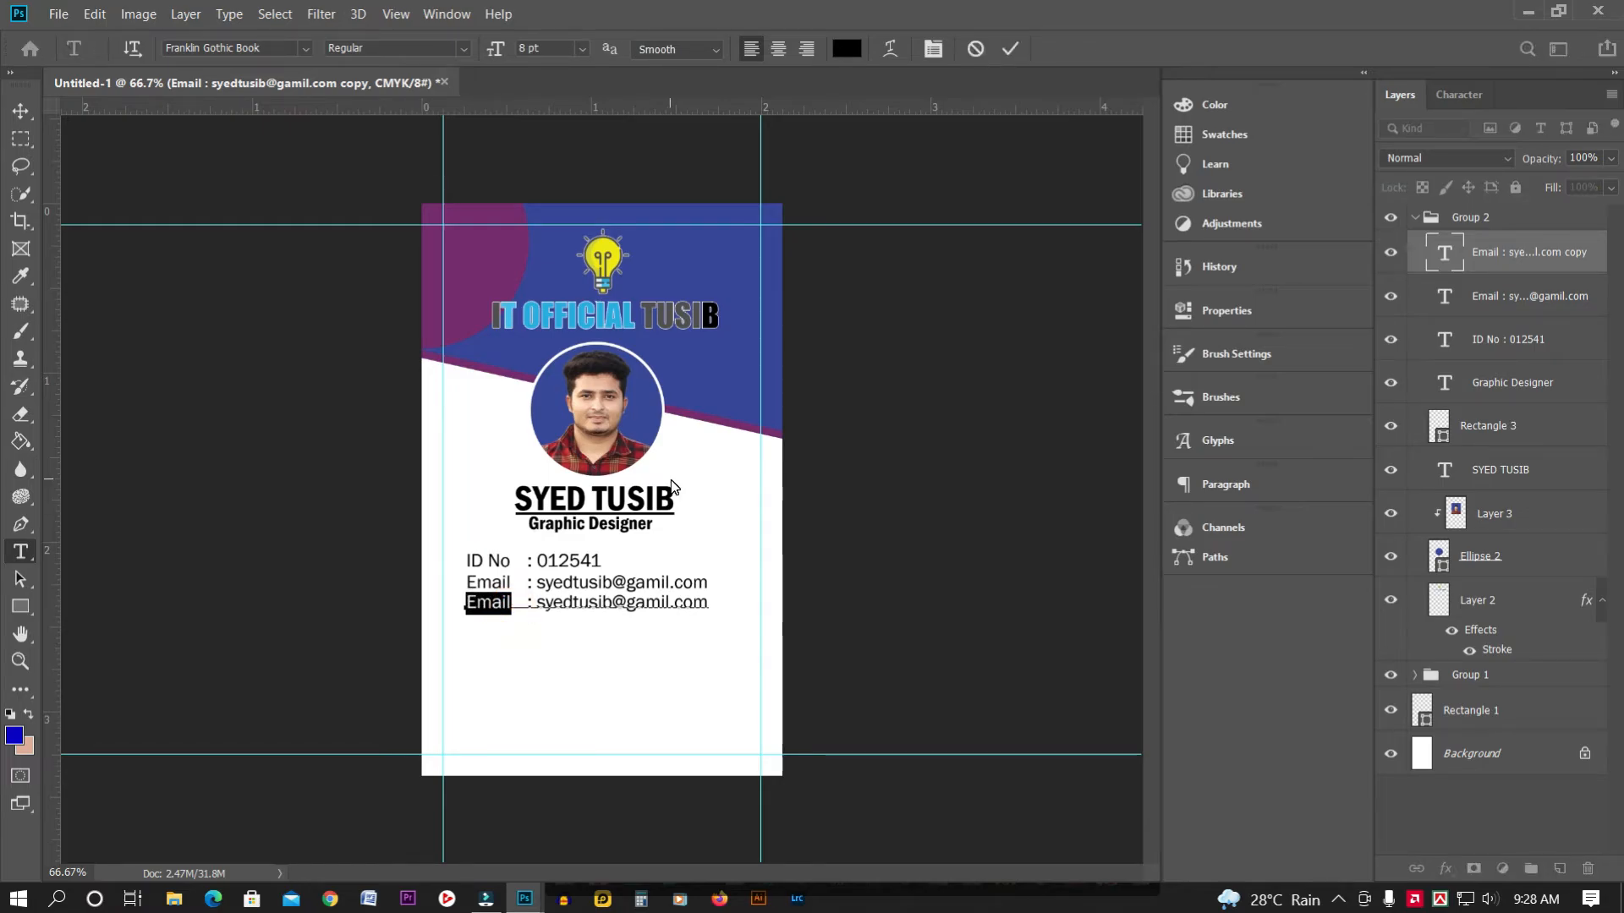
pyautogui.write('B')
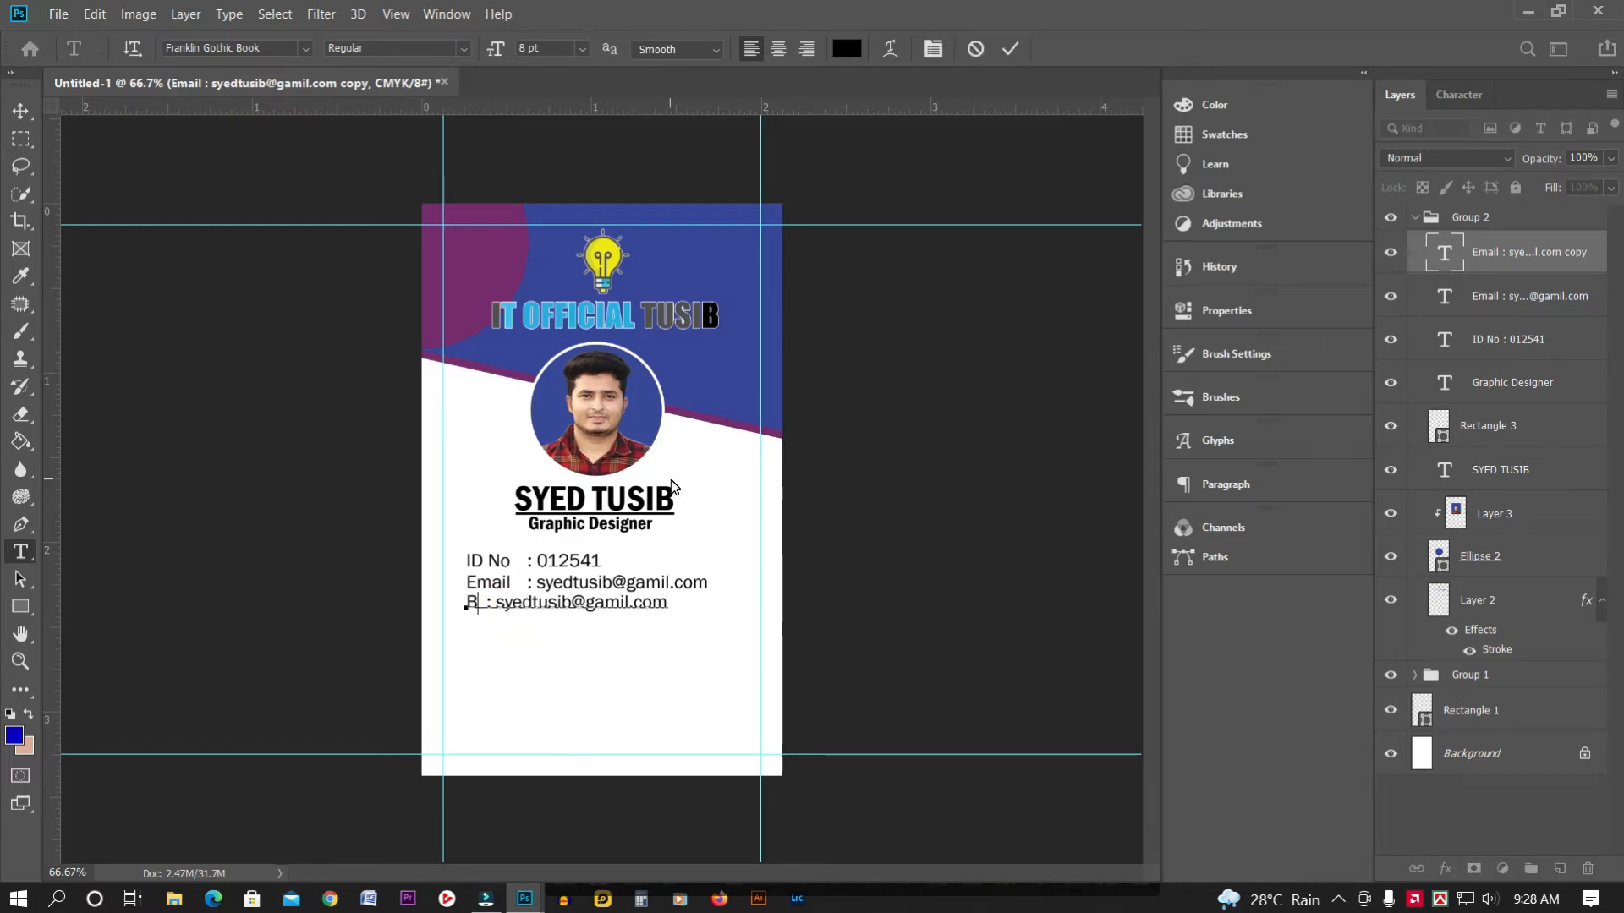
pyautogui.write('lood')
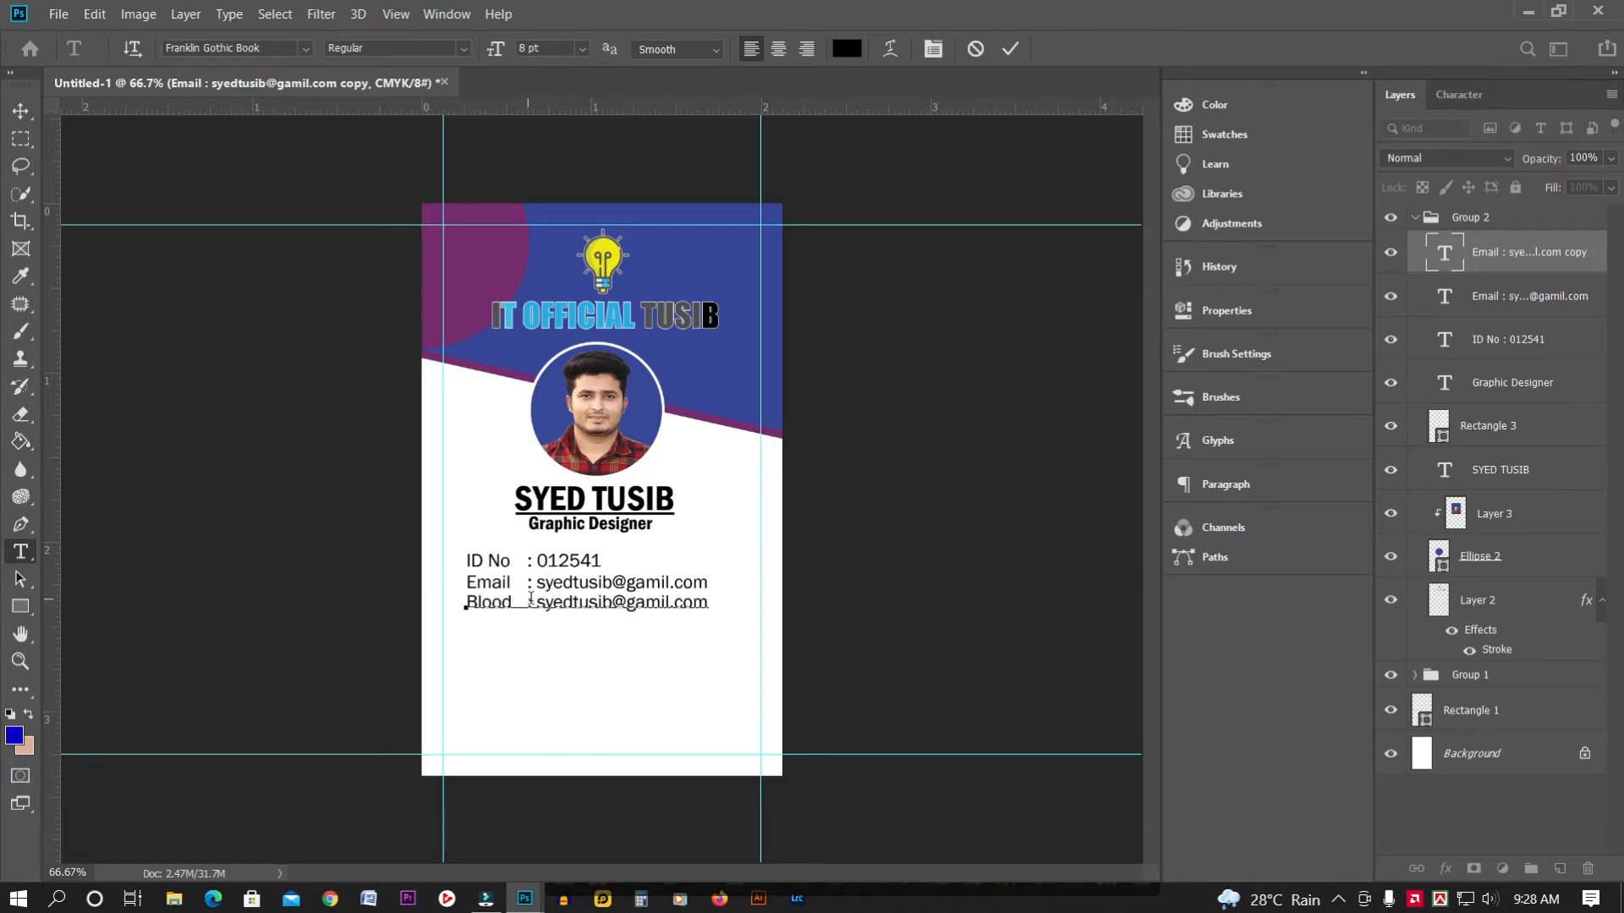
pyautogui.moveTo(536, 601); pyautogui.dragTo(744, 609)
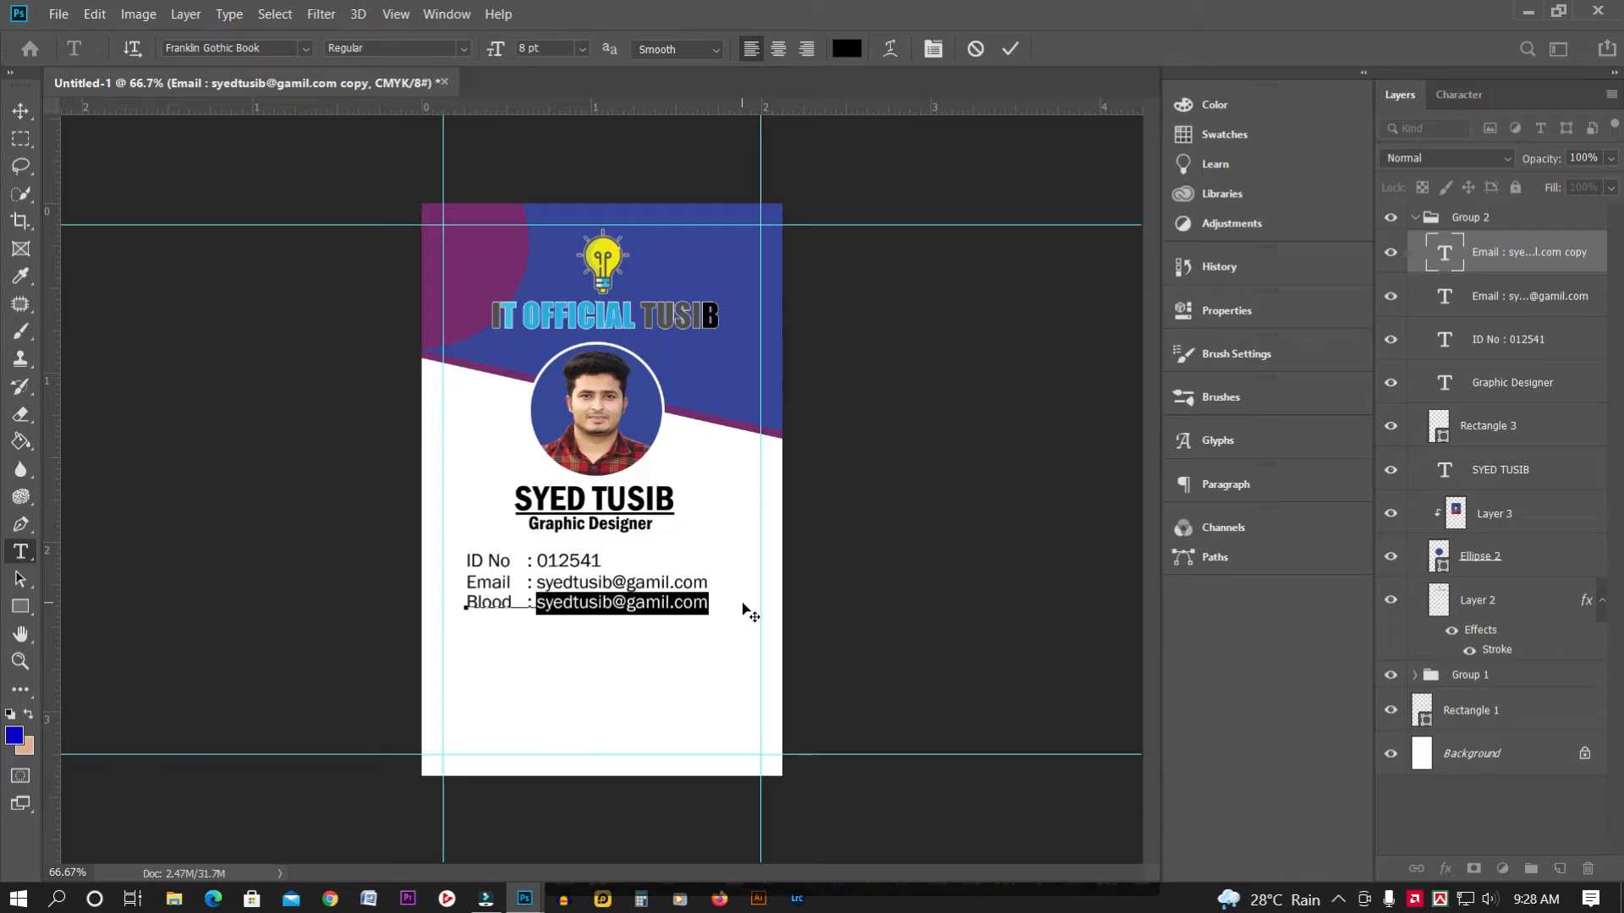
pyautogui.write('A+')
pyautogui.click(21, 110)
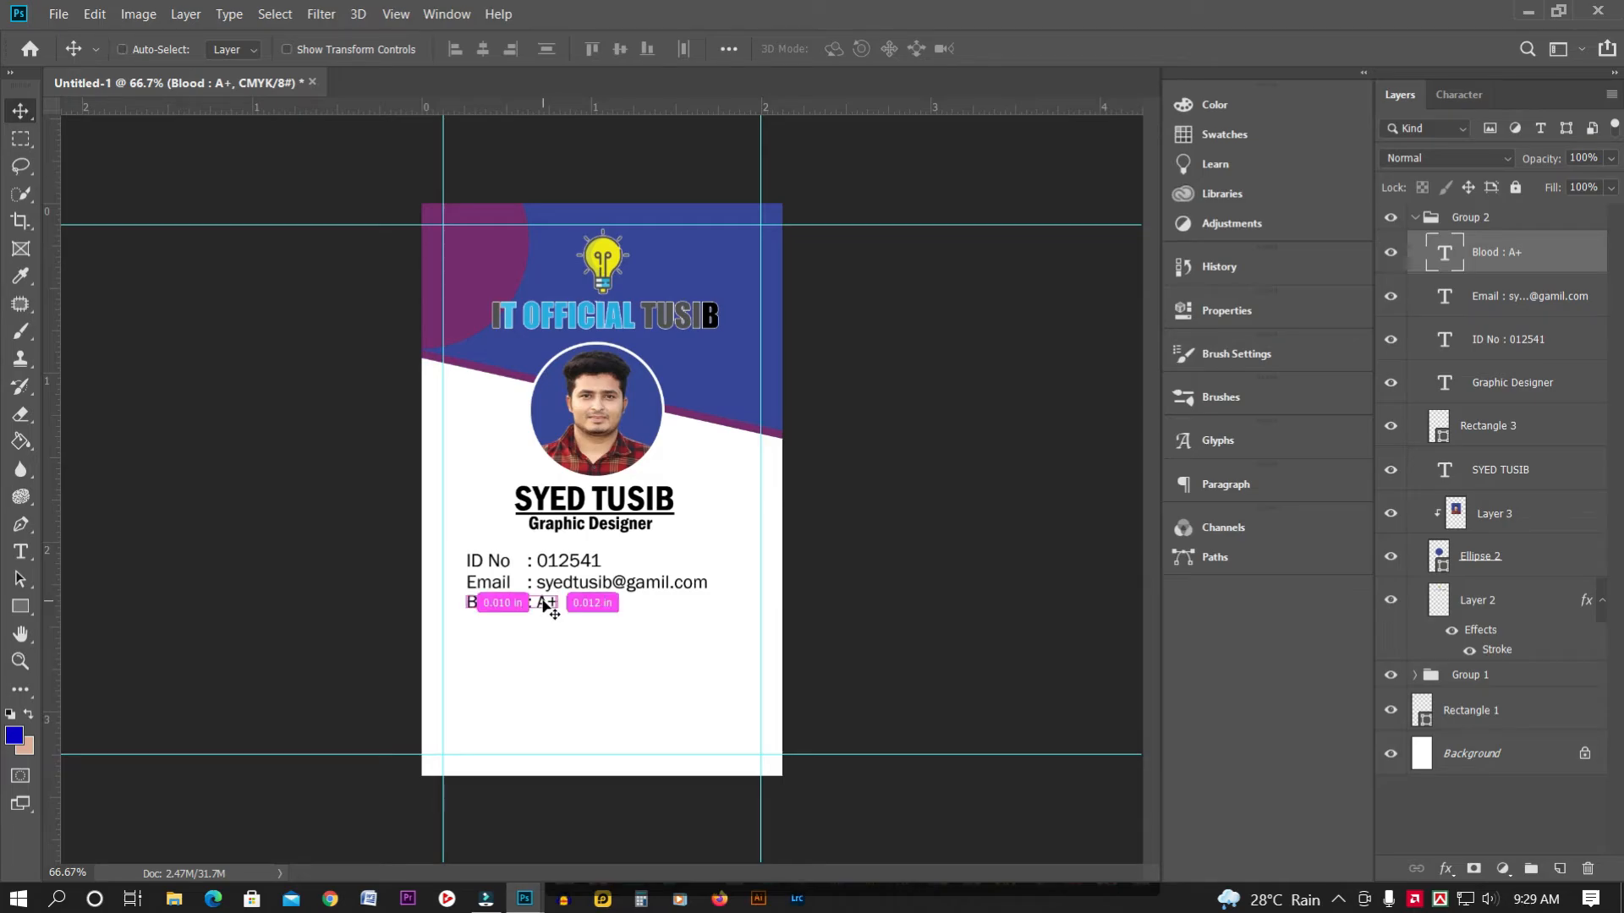
# Duplicate the Blood : A+ line and nudge the copy just below it
pyautogui.hotkey('ctrl', 'j')
pyautogui.press('Down')
pyautogui.press('Down')
pyautogui.press('Down')
pyautogui.press('Down')
pyautogui.press('Down')
pyautogui.press('Down')
pyautogui.press('Down')
pyautogui.press('Down')
pyautogui.press('Down')
pyautogui.press('Down')
pyautogui.press('Down')
pyautogui.press('Down')
pyautogui.press('Down')
pyautogui.press('Down')
pyautogui.press('Down')
pyautogui.press('Down')
pyautogui.press('Down')
pyautogui.press('Down')
pyautogui.press('Down')
pyautogui.press('Down')
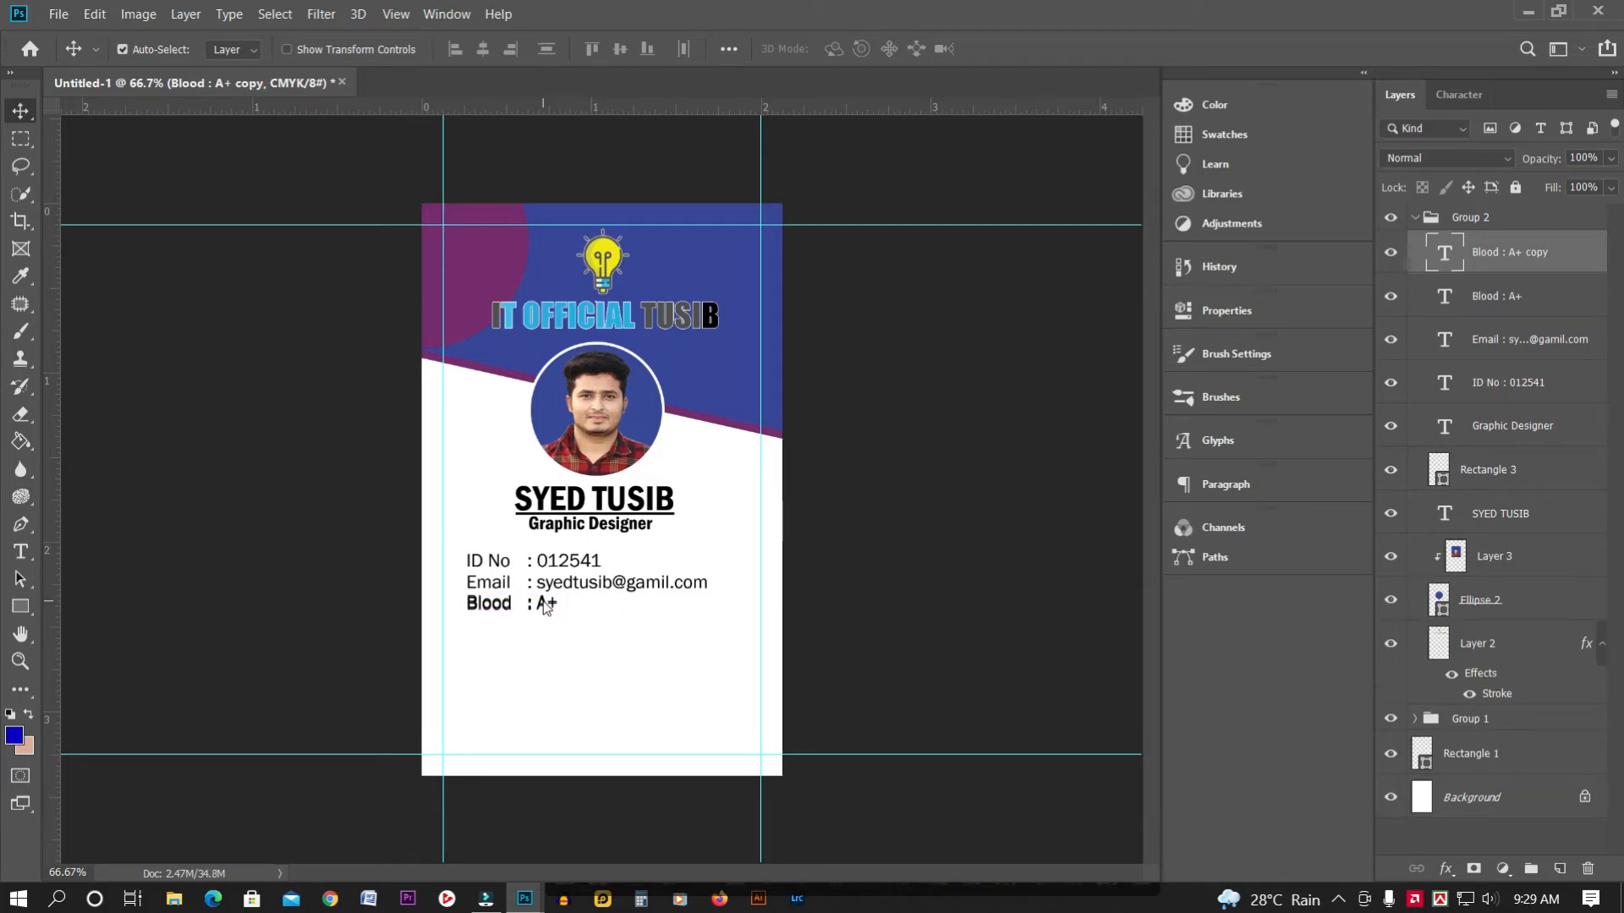
pyautogui.press('Down')
pyautogui.press('Down')
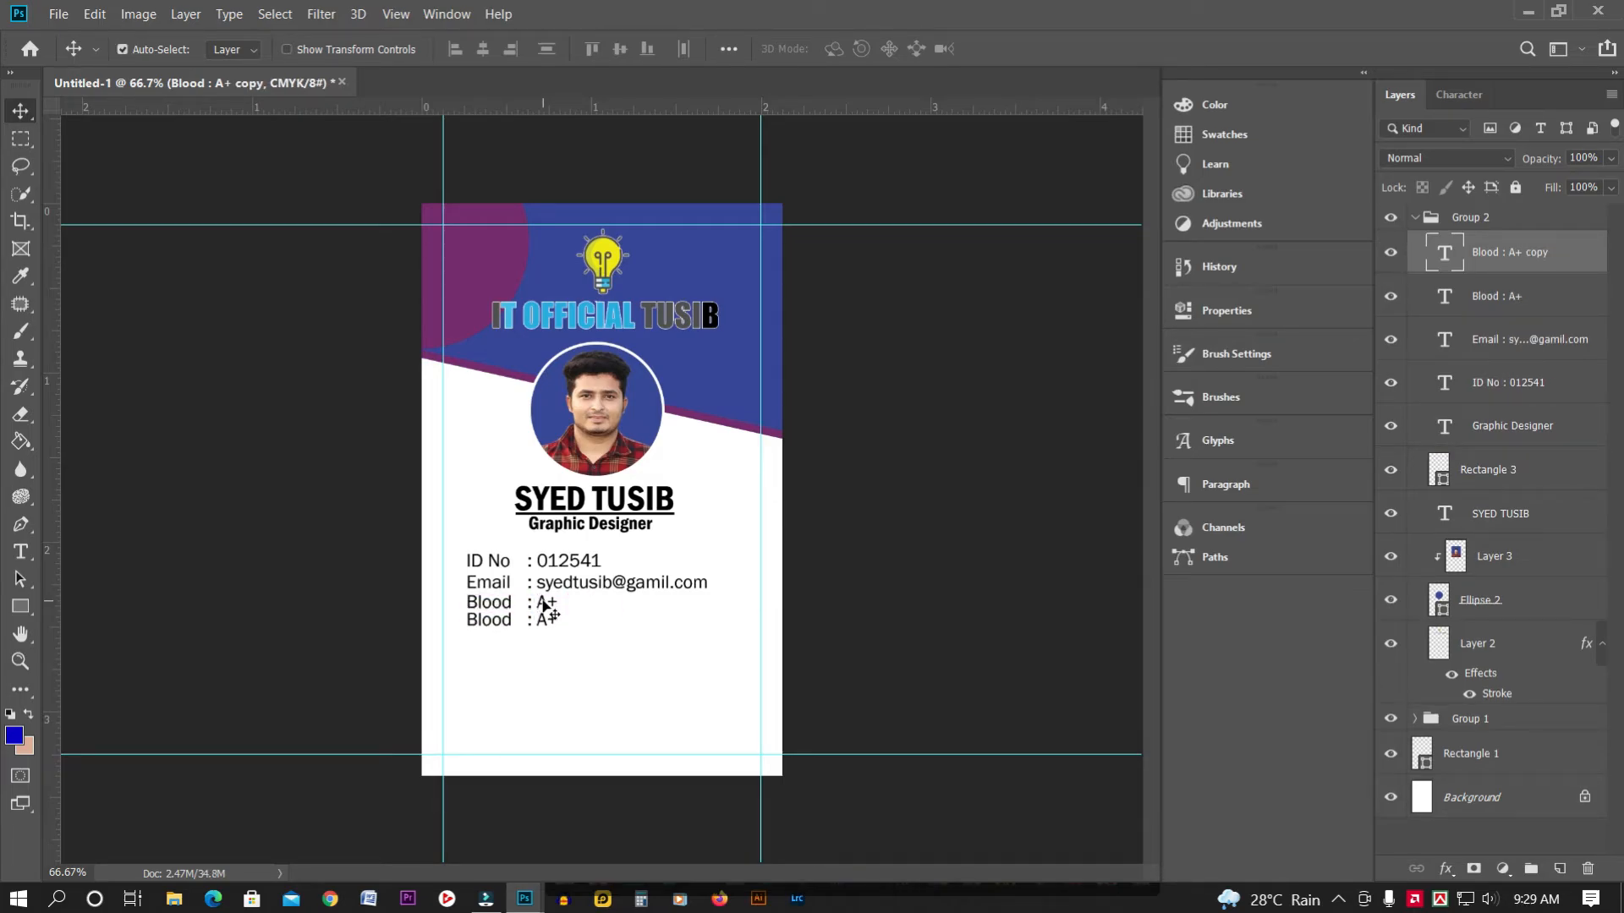
# Replace the lower Blood line's text with 'Phone : 01xxxxxxx' and commit it
pyautogui.click(21, 551)
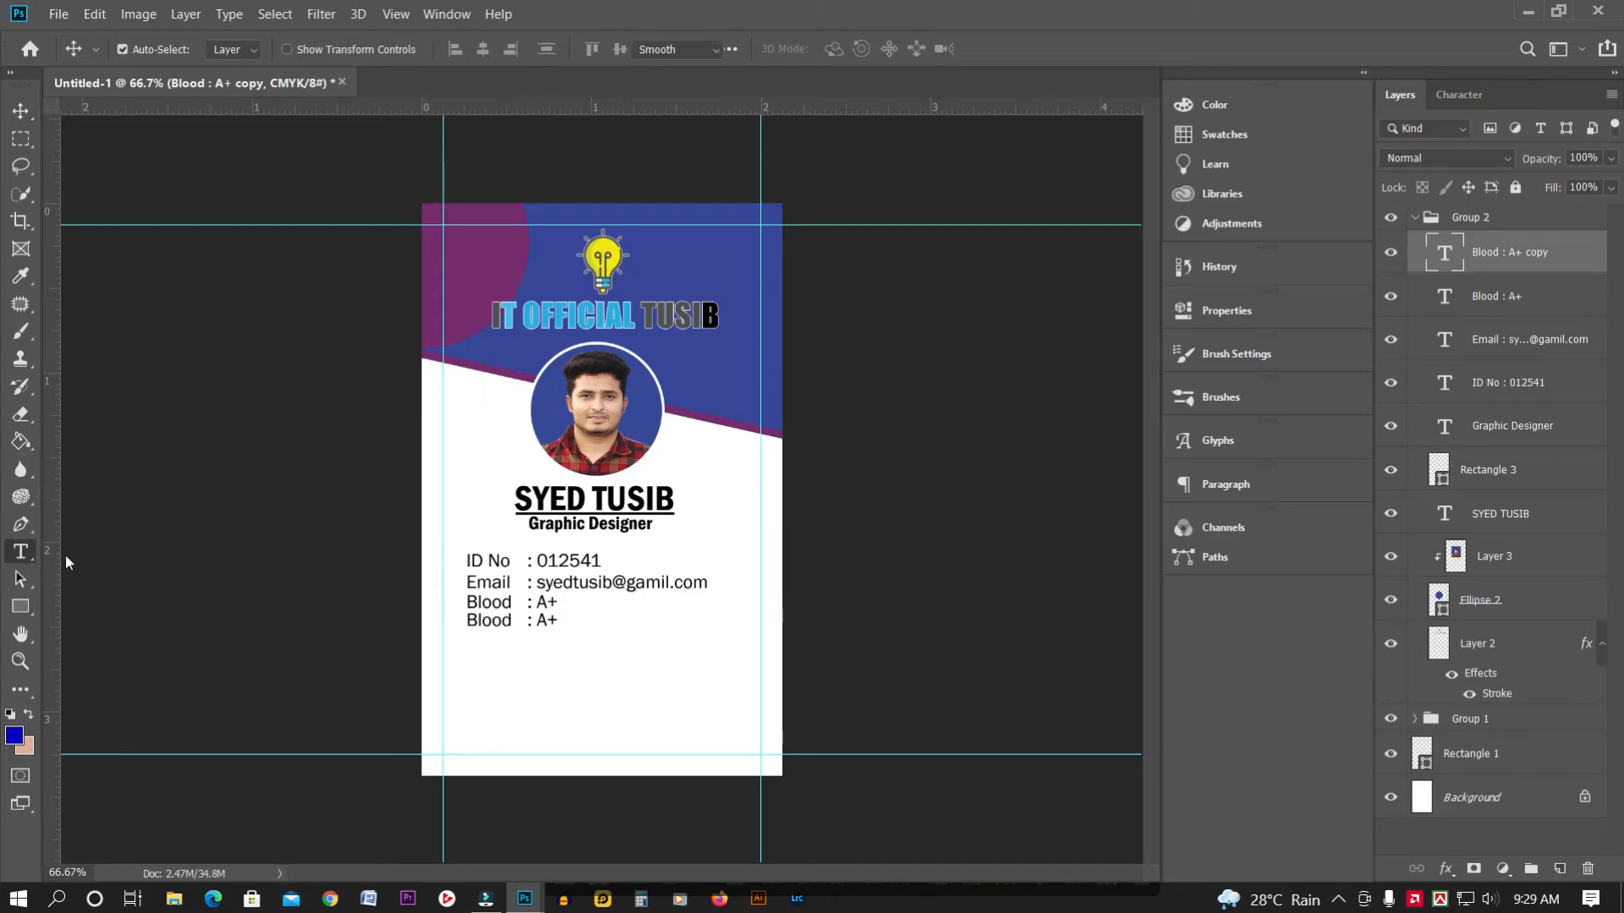
pyautogui.click(499, 622)
pyautogui.hotkey('ctrl', 'a')
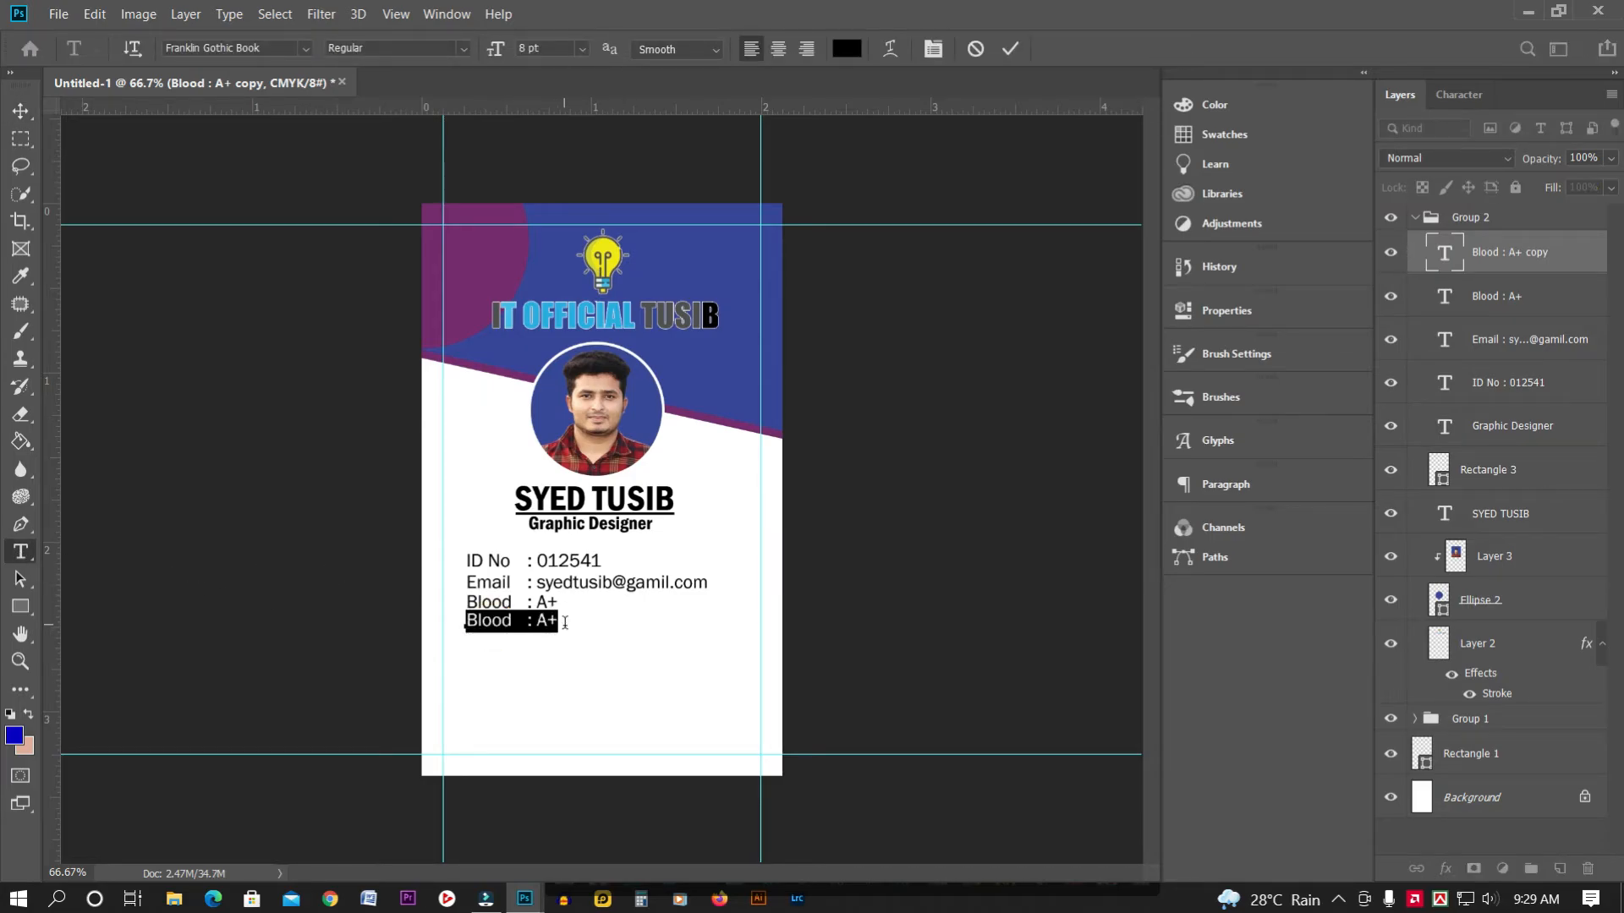
pyautogui.write('Phon')
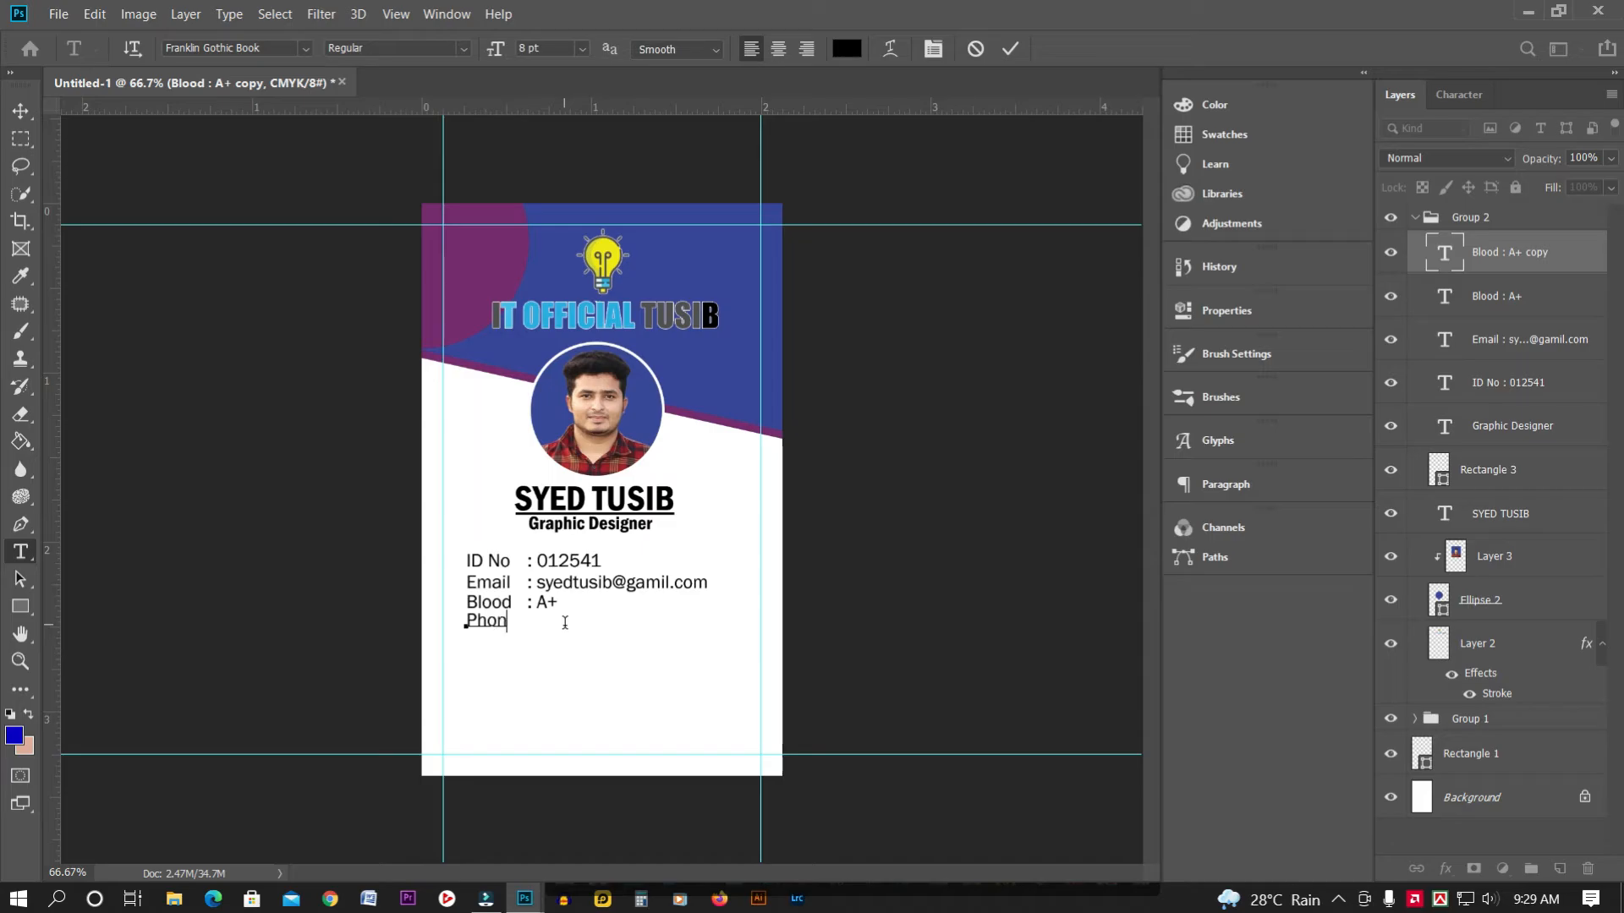
pyautogui.write('e  : 01xxxxxxxxxxx')
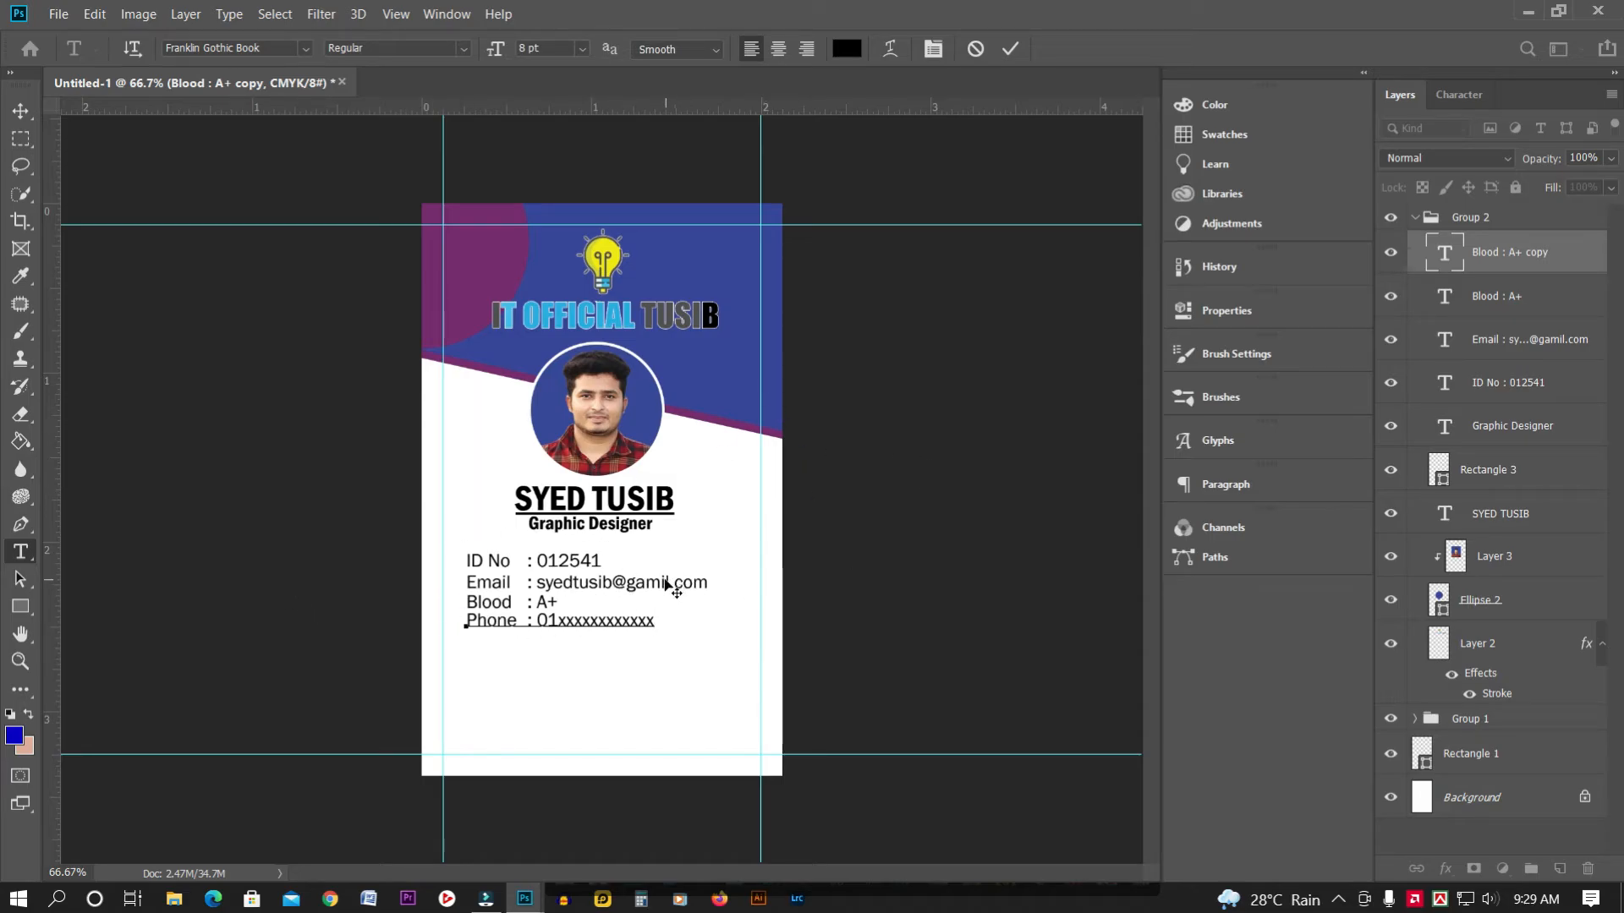
pyautogui.click(21, 111)
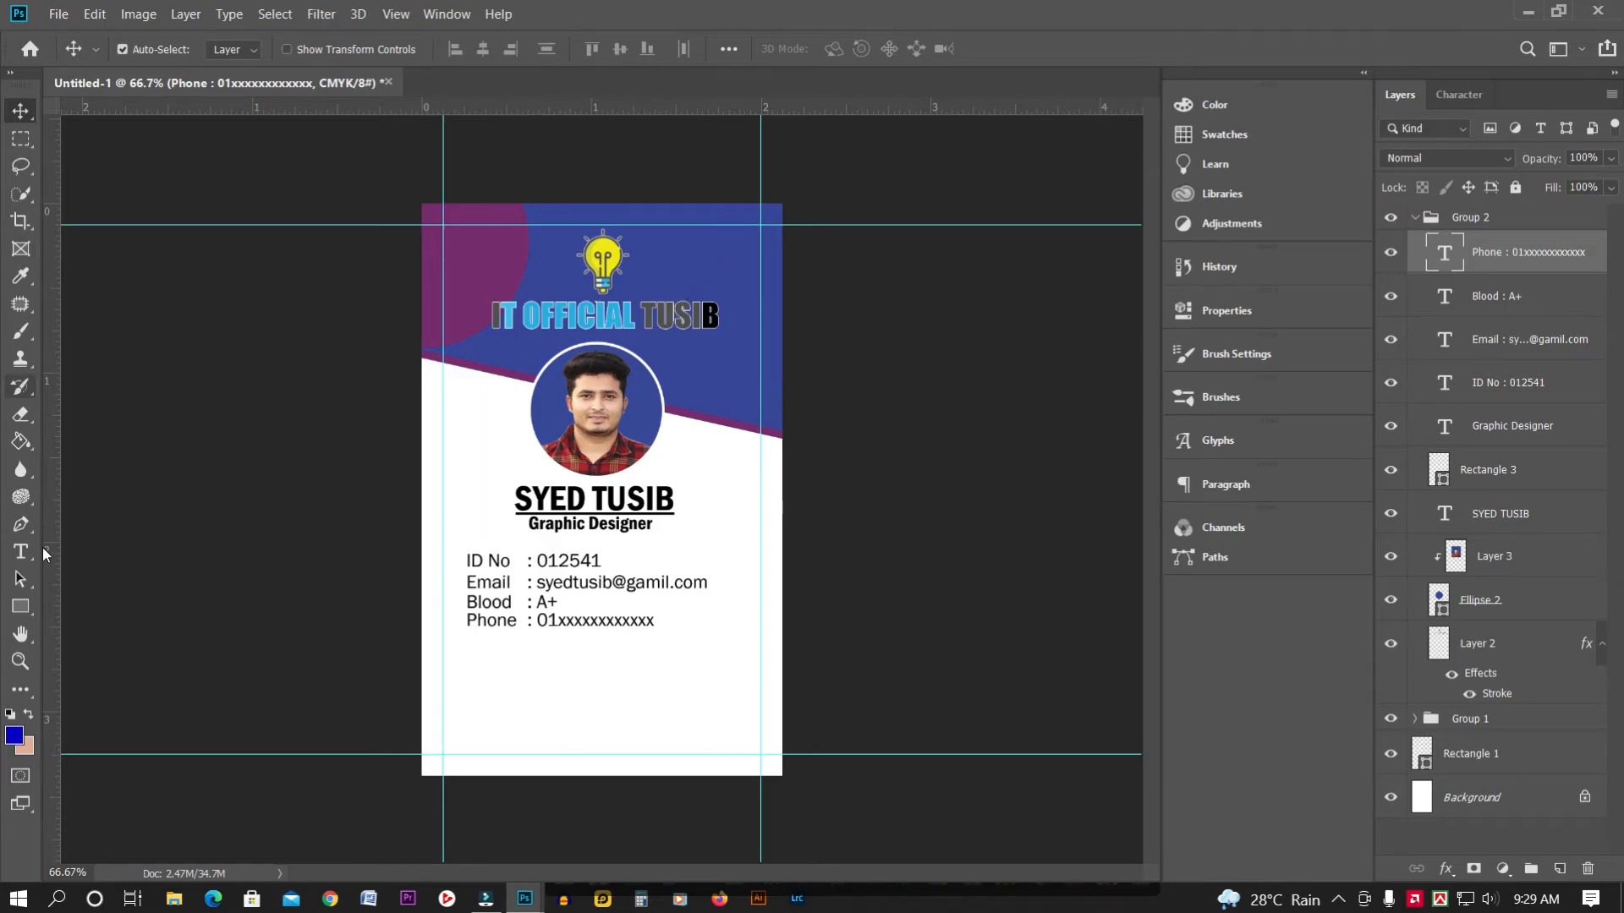
# Draw a rectangle covering the bottom area of the card
pyautogui.click(21, 606)
pyautogui.click(99, 608)
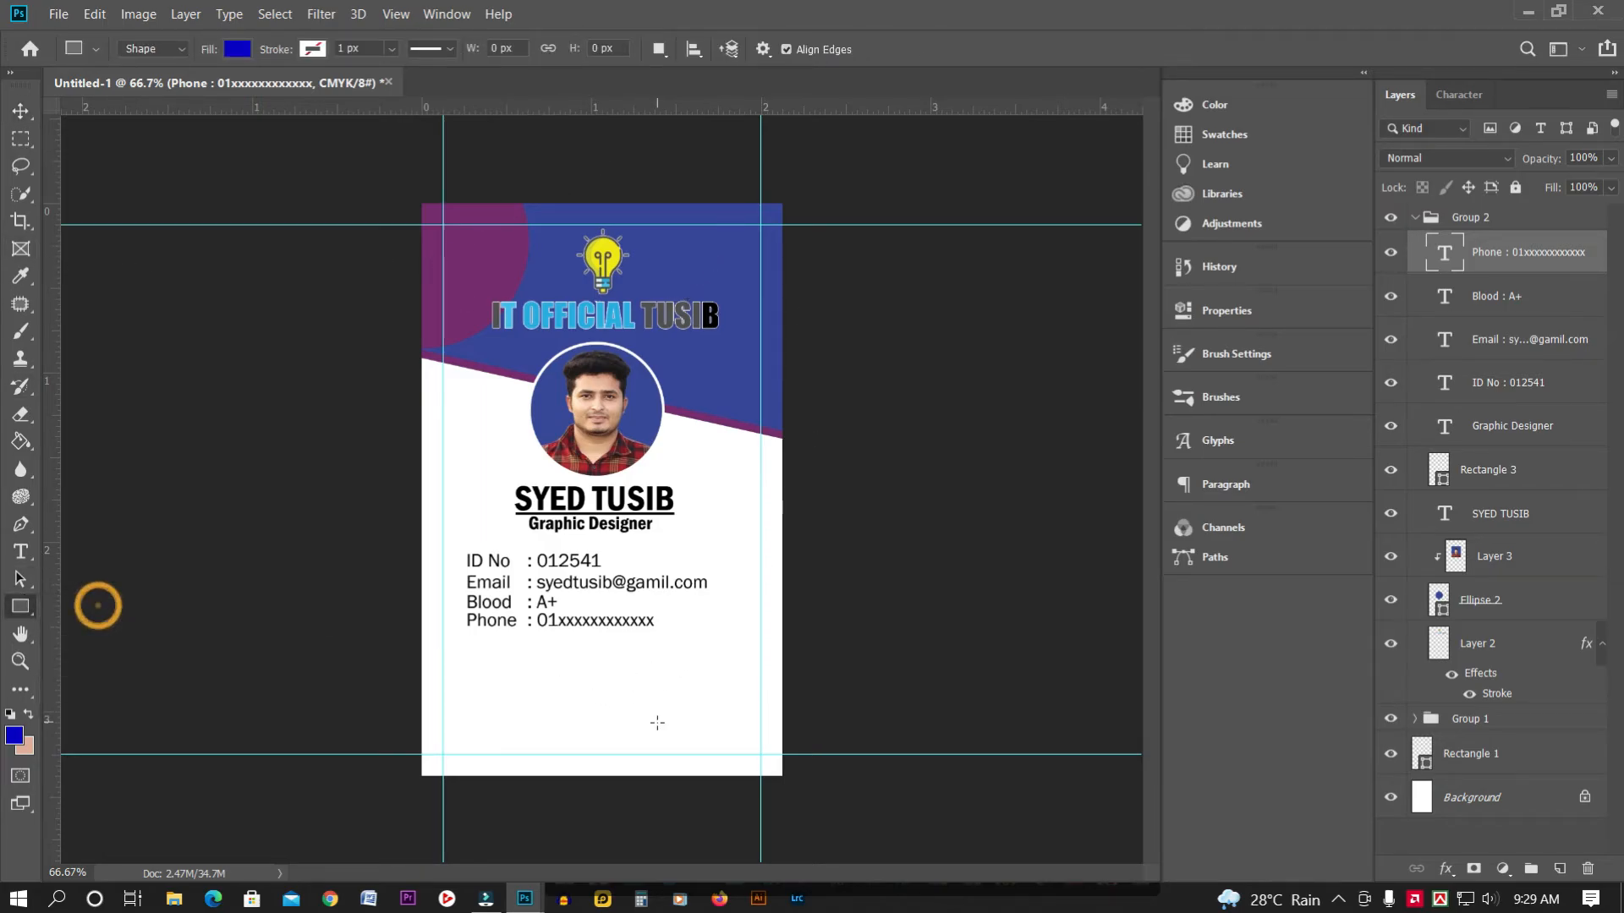
pyautogui.moveTo(405, 631); pyautogui.dragTo(861, 826)
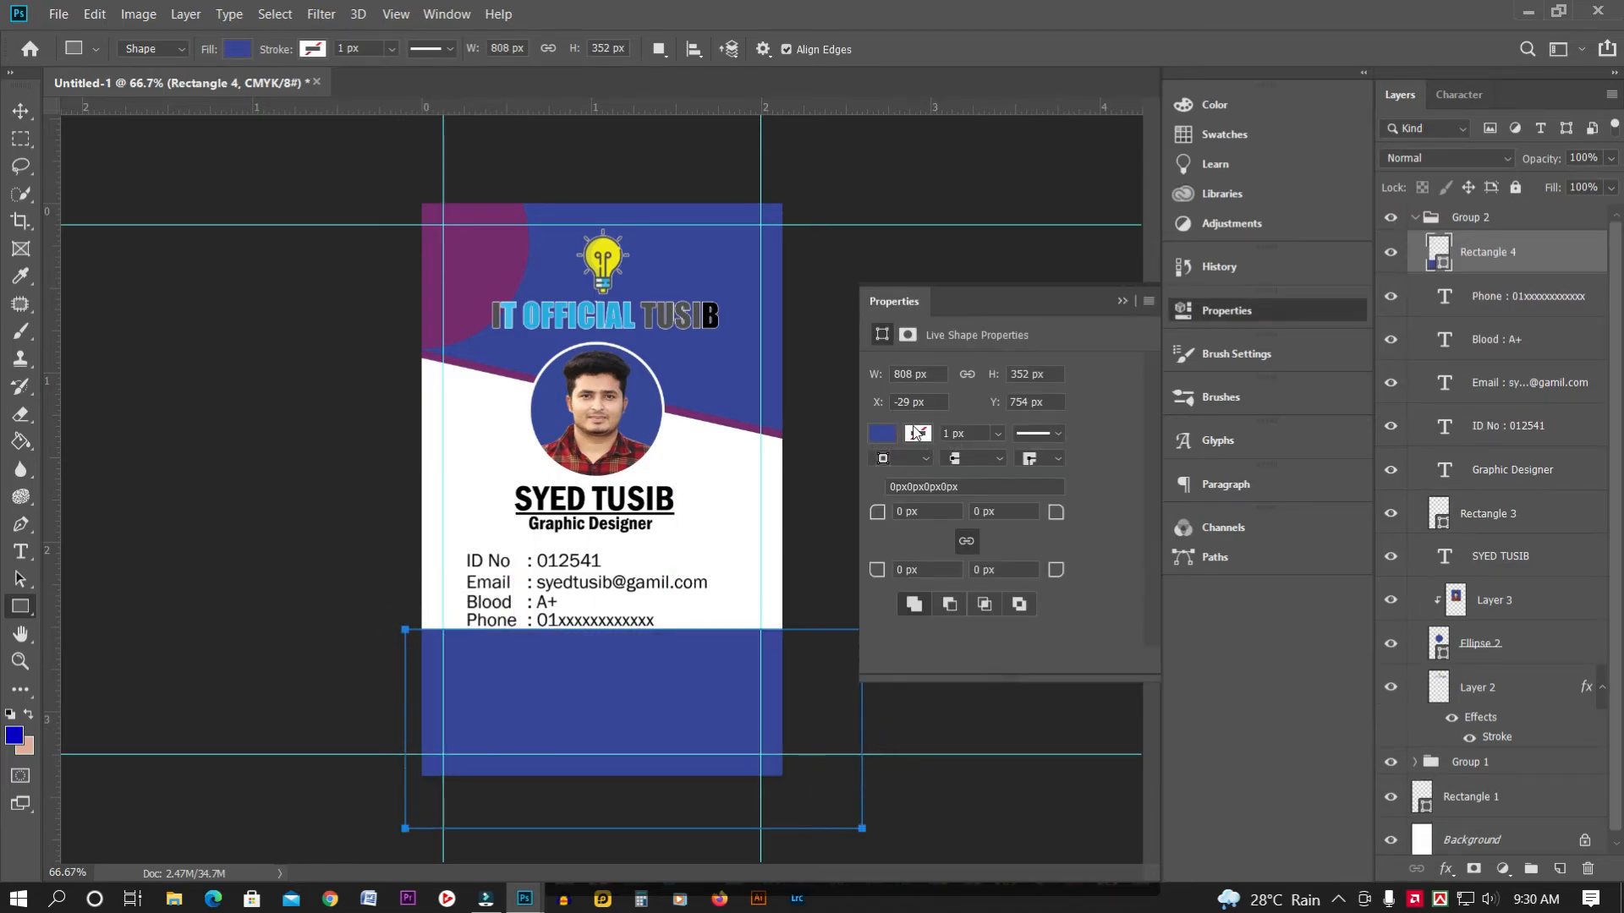
pyautogui.click(1120, 302)
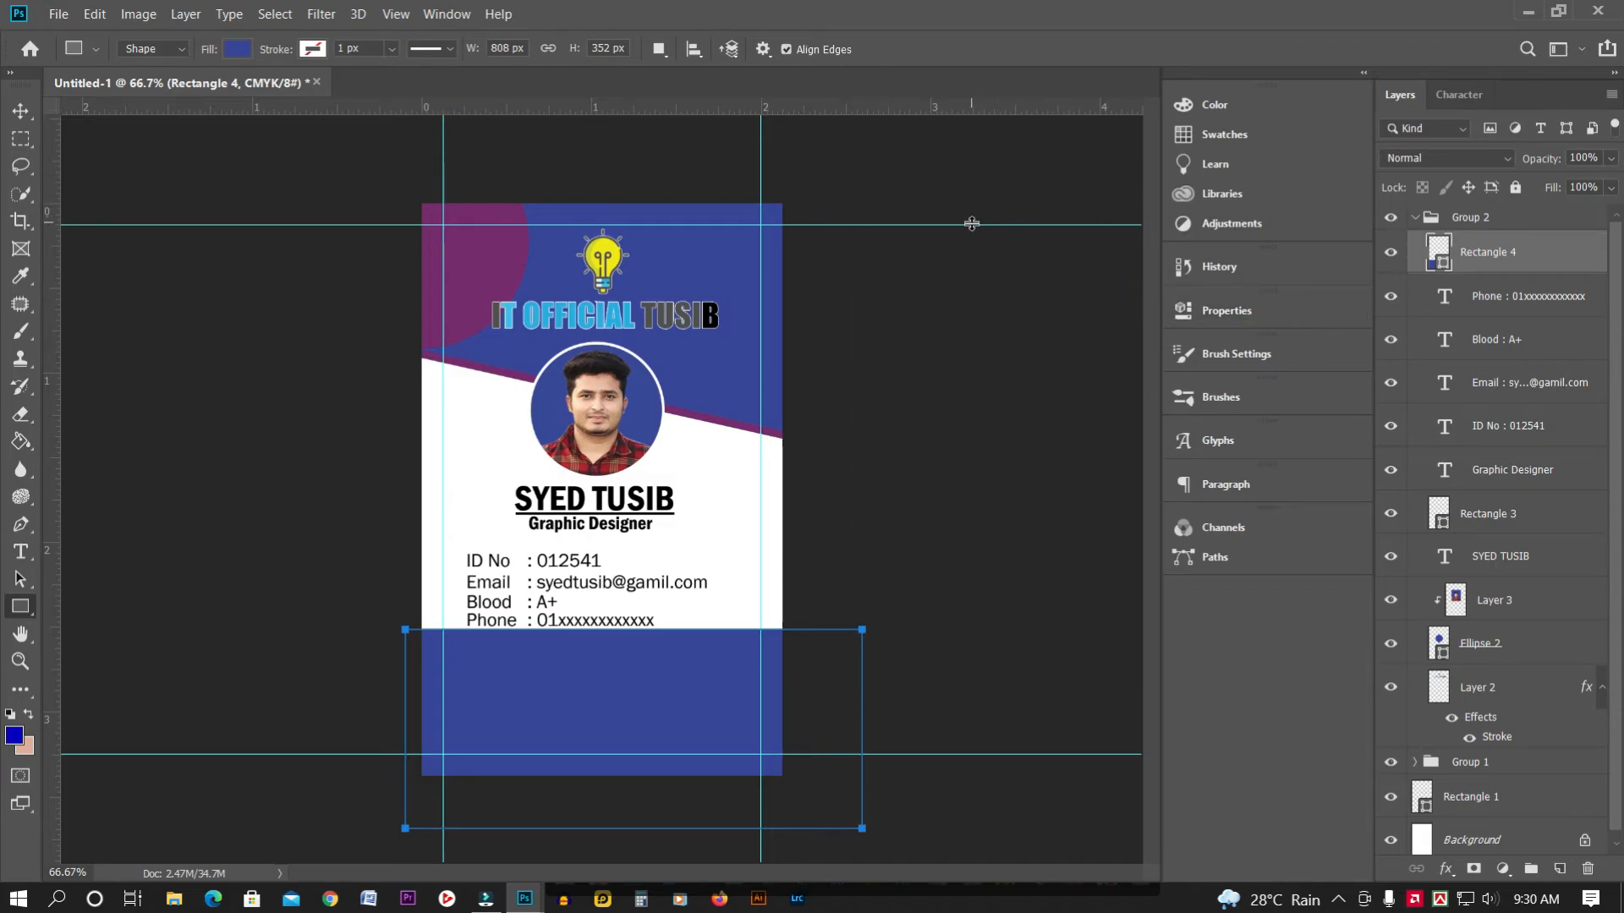
# Skew the rectangle's top edge down toward the right, accept path conversion, and duplicate the footer shape
pyautogui.hotkey('ctrl', 't')
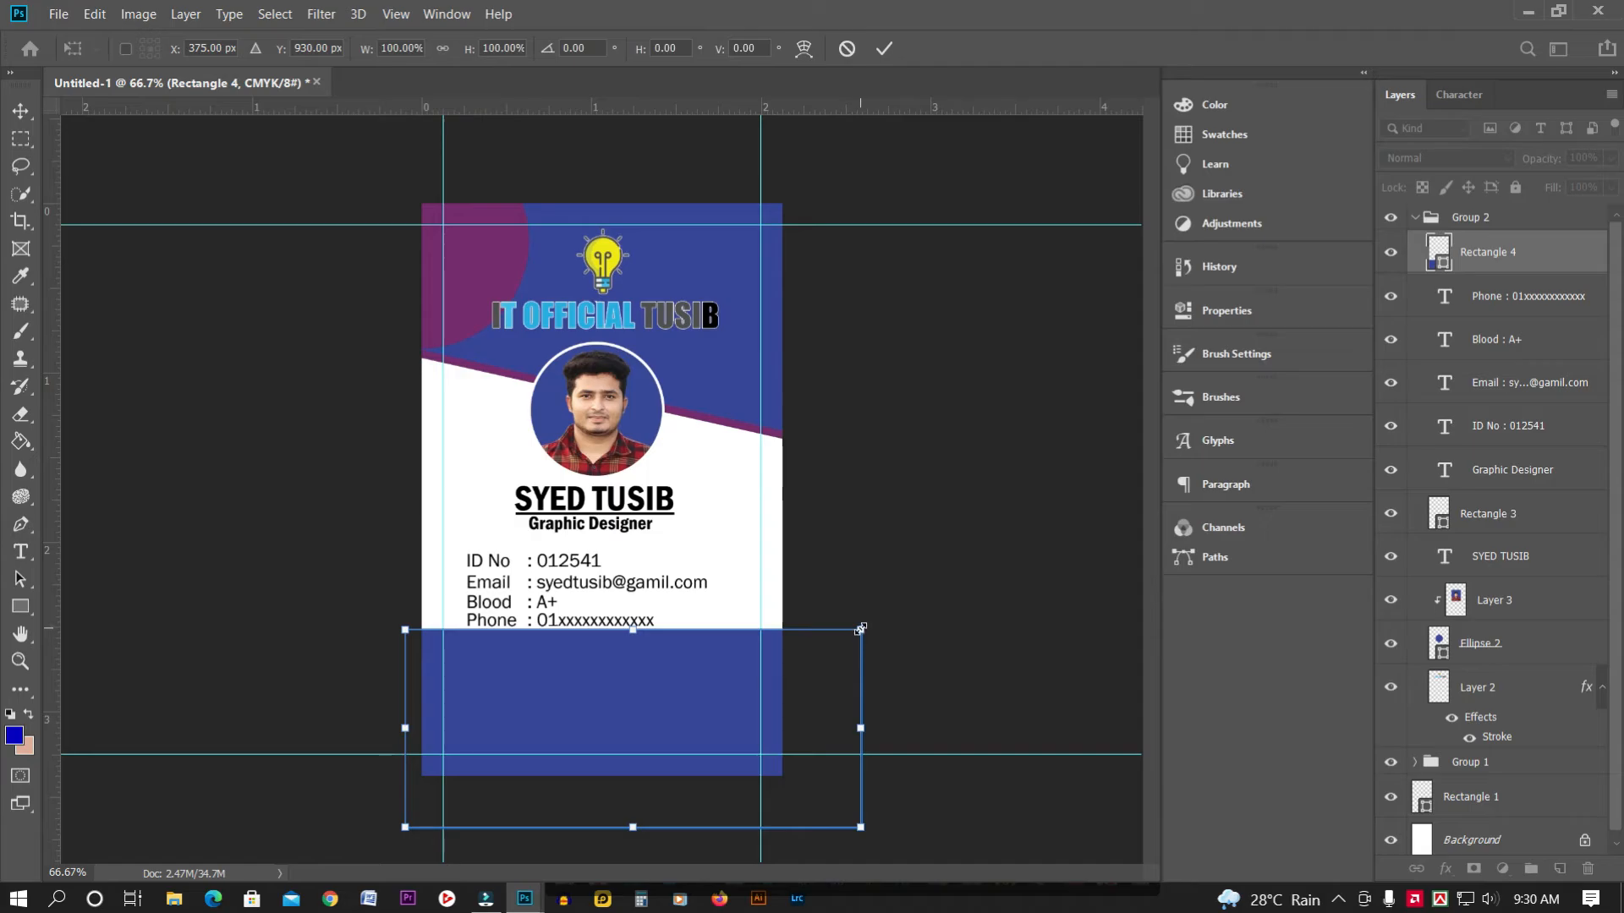
pyautogui.moveTo(860, 628); pyautogui.dragTo(844, 724)
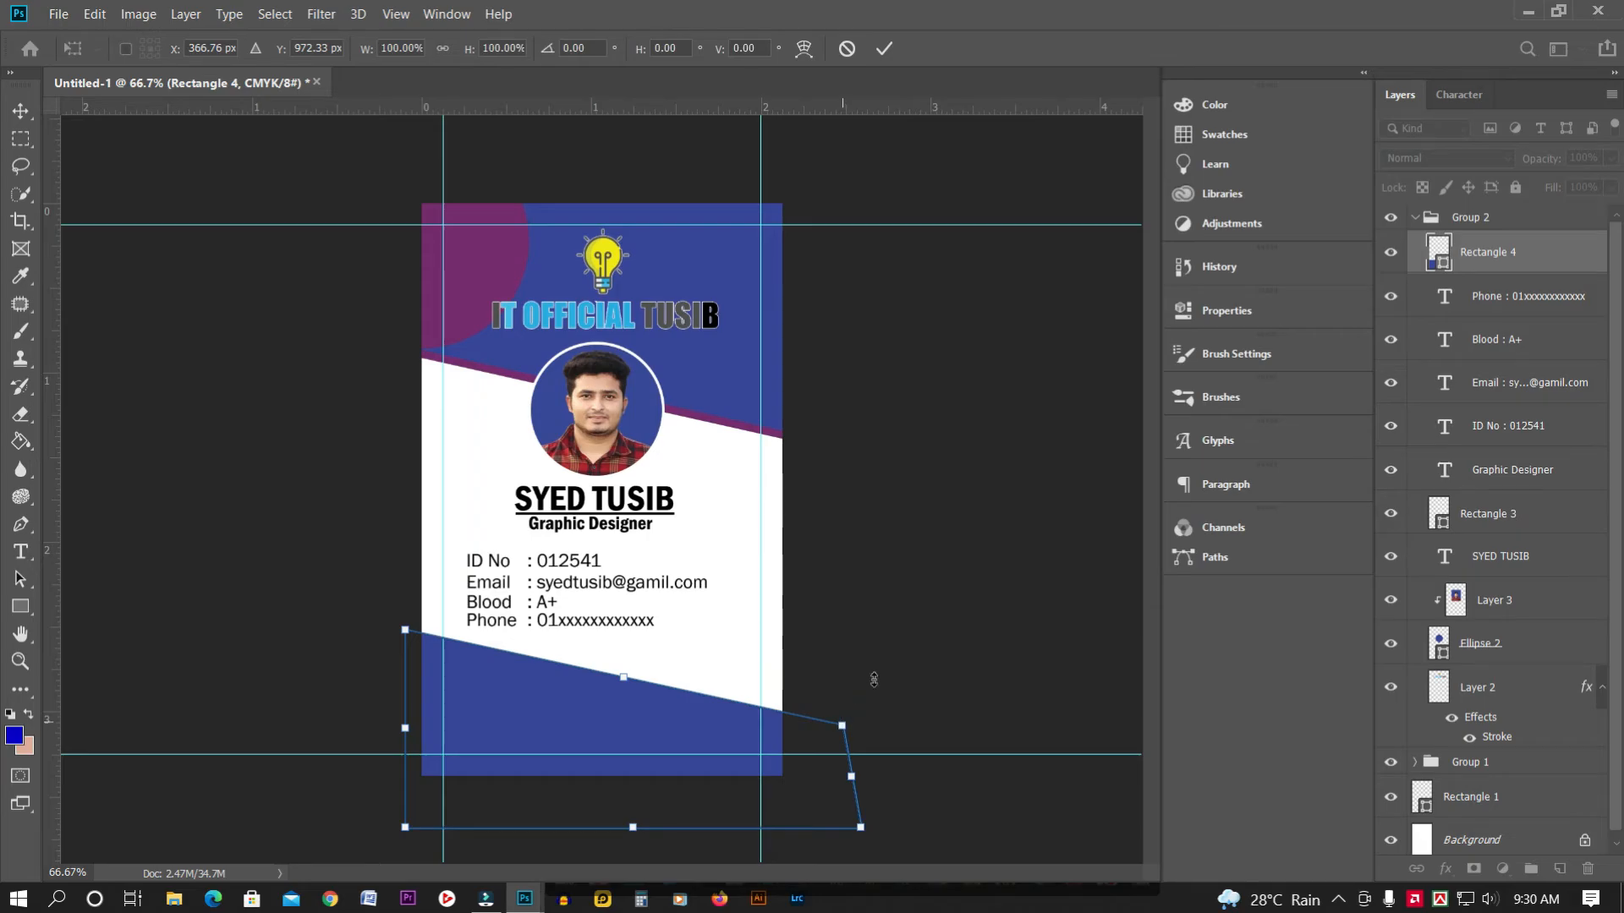
pyautogui.click(21, 110)
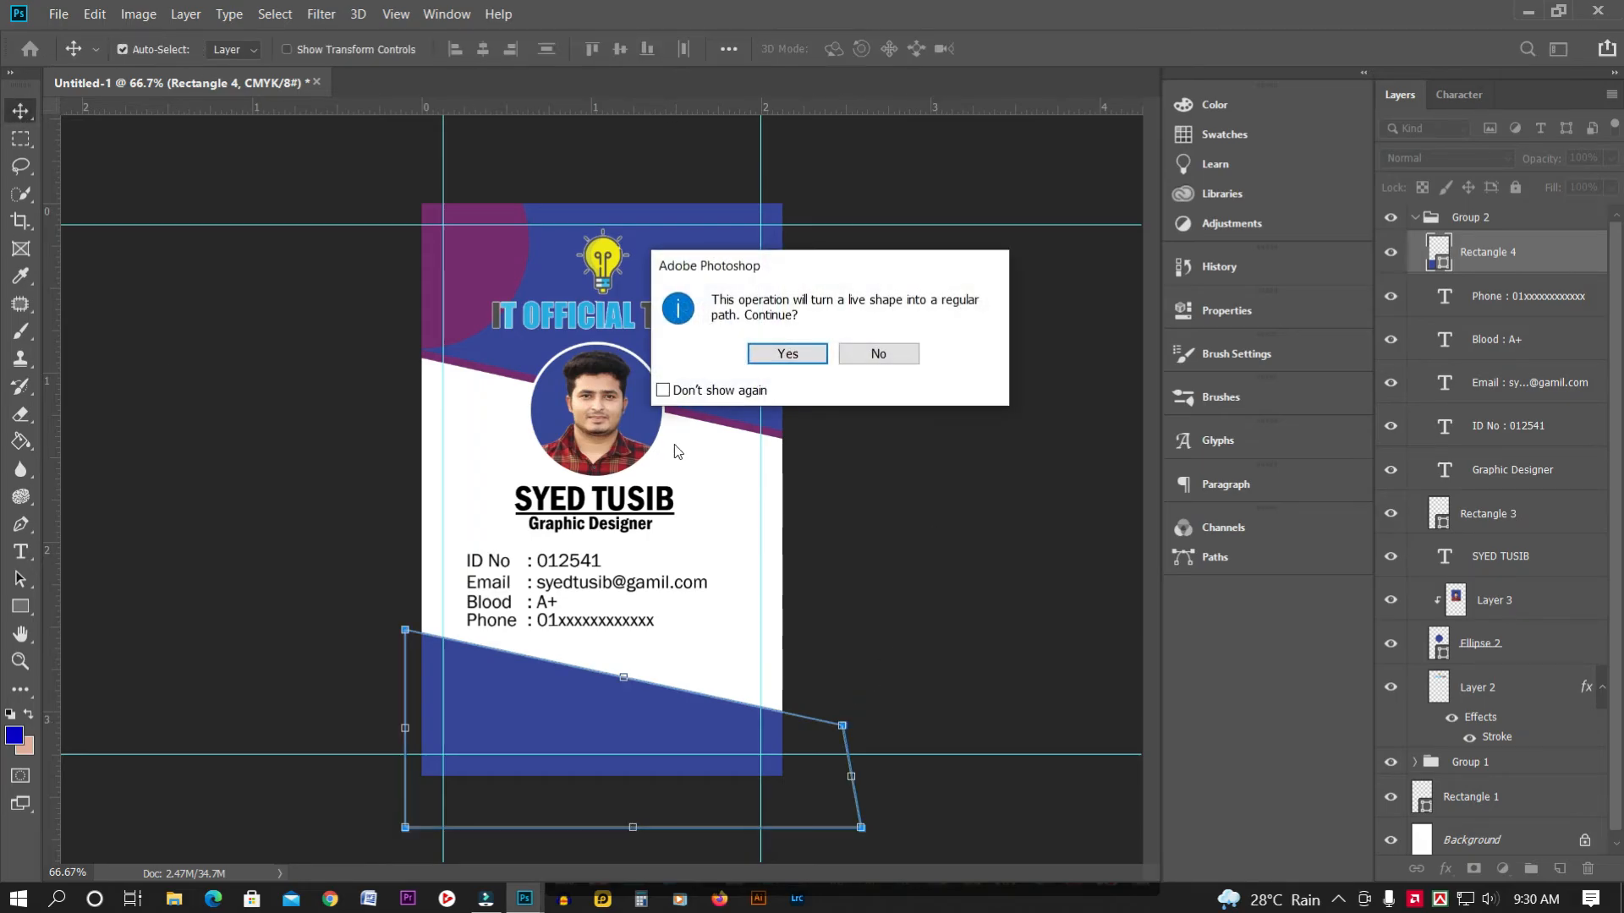
pyautogui.click(785, 354)
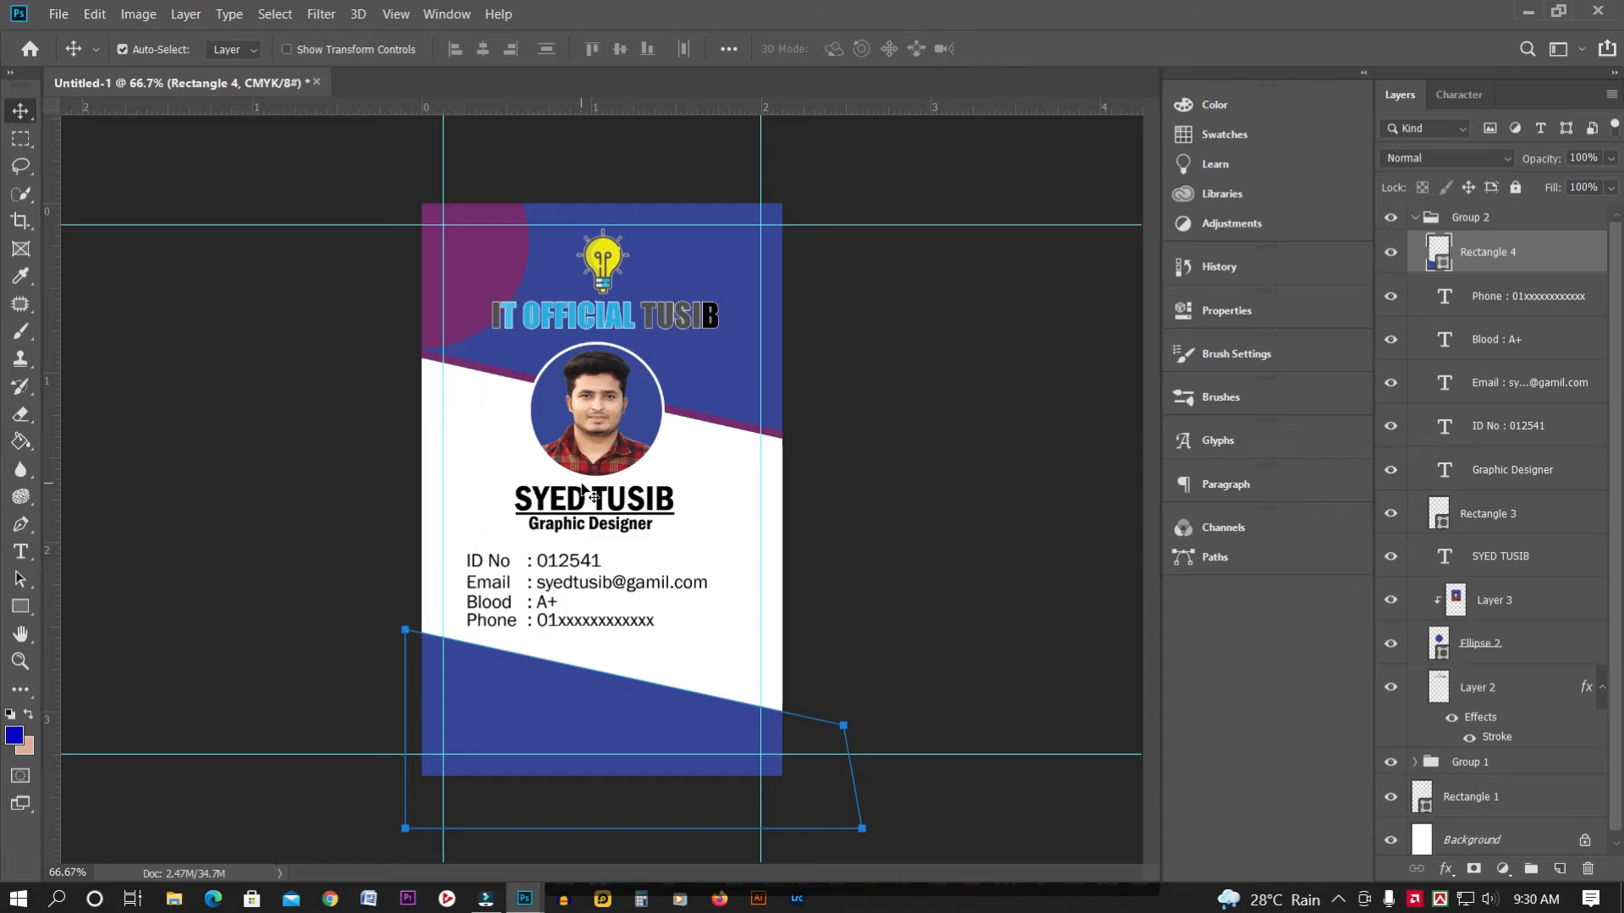
pyautogui.hotkey('ctrl', 'j')
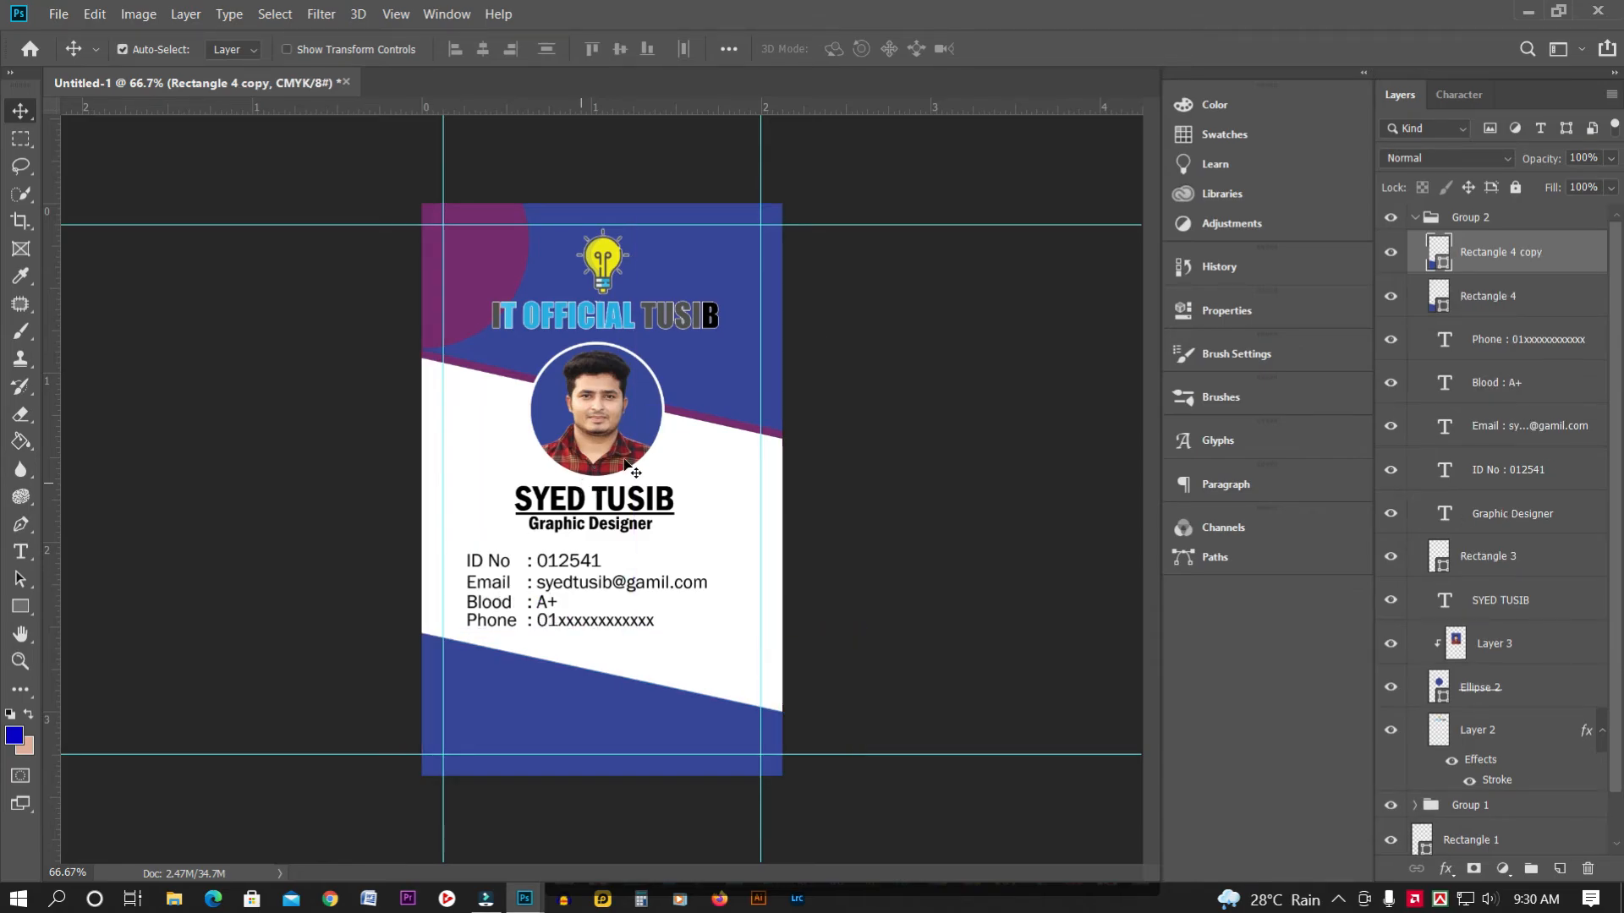
pyautogui.click(1488, 305)
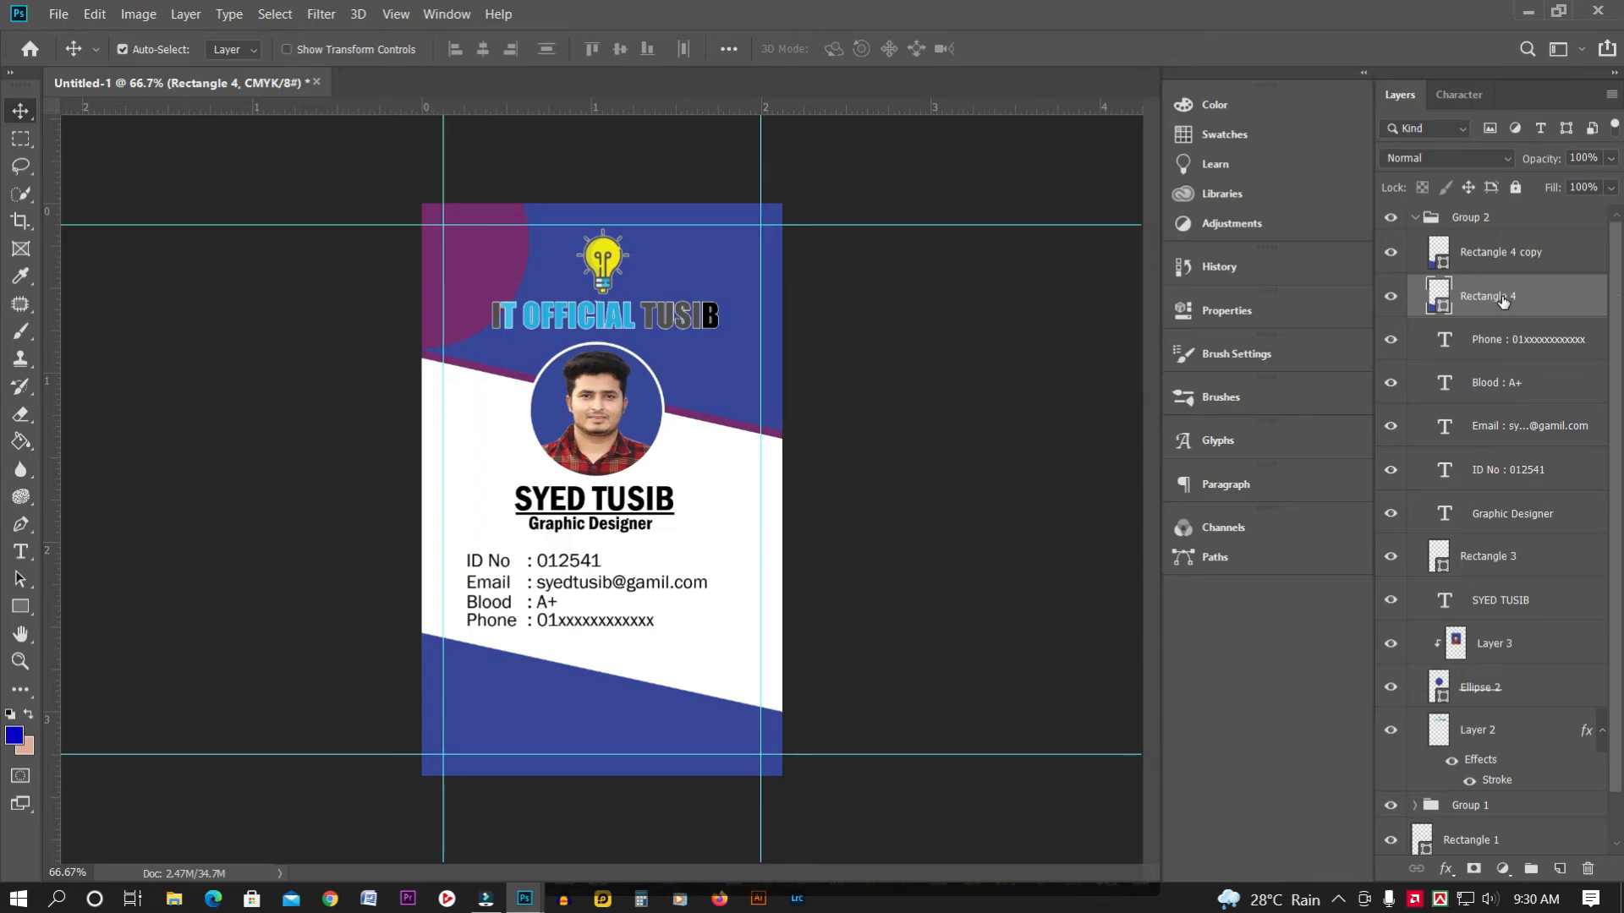
# Convert Rectangle 4 to a smart object and fill it with the header's purple
pyautogui.rightClick(1502, 296)
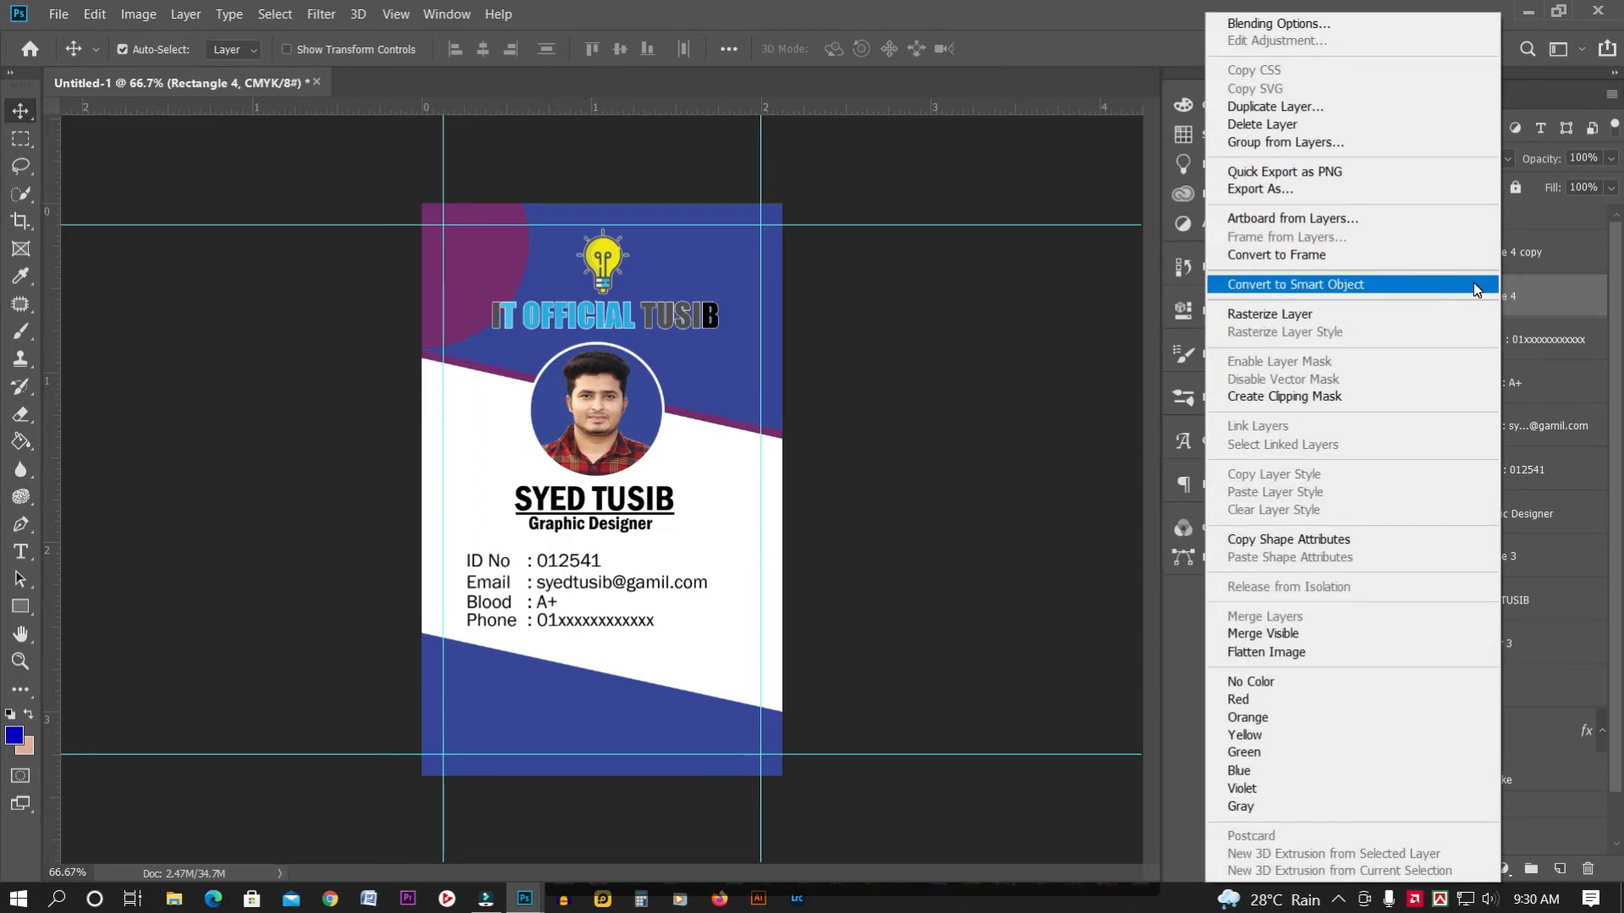
pyautogui.click(1473, 282)
pyautogui.doubleClick(1449, 308)
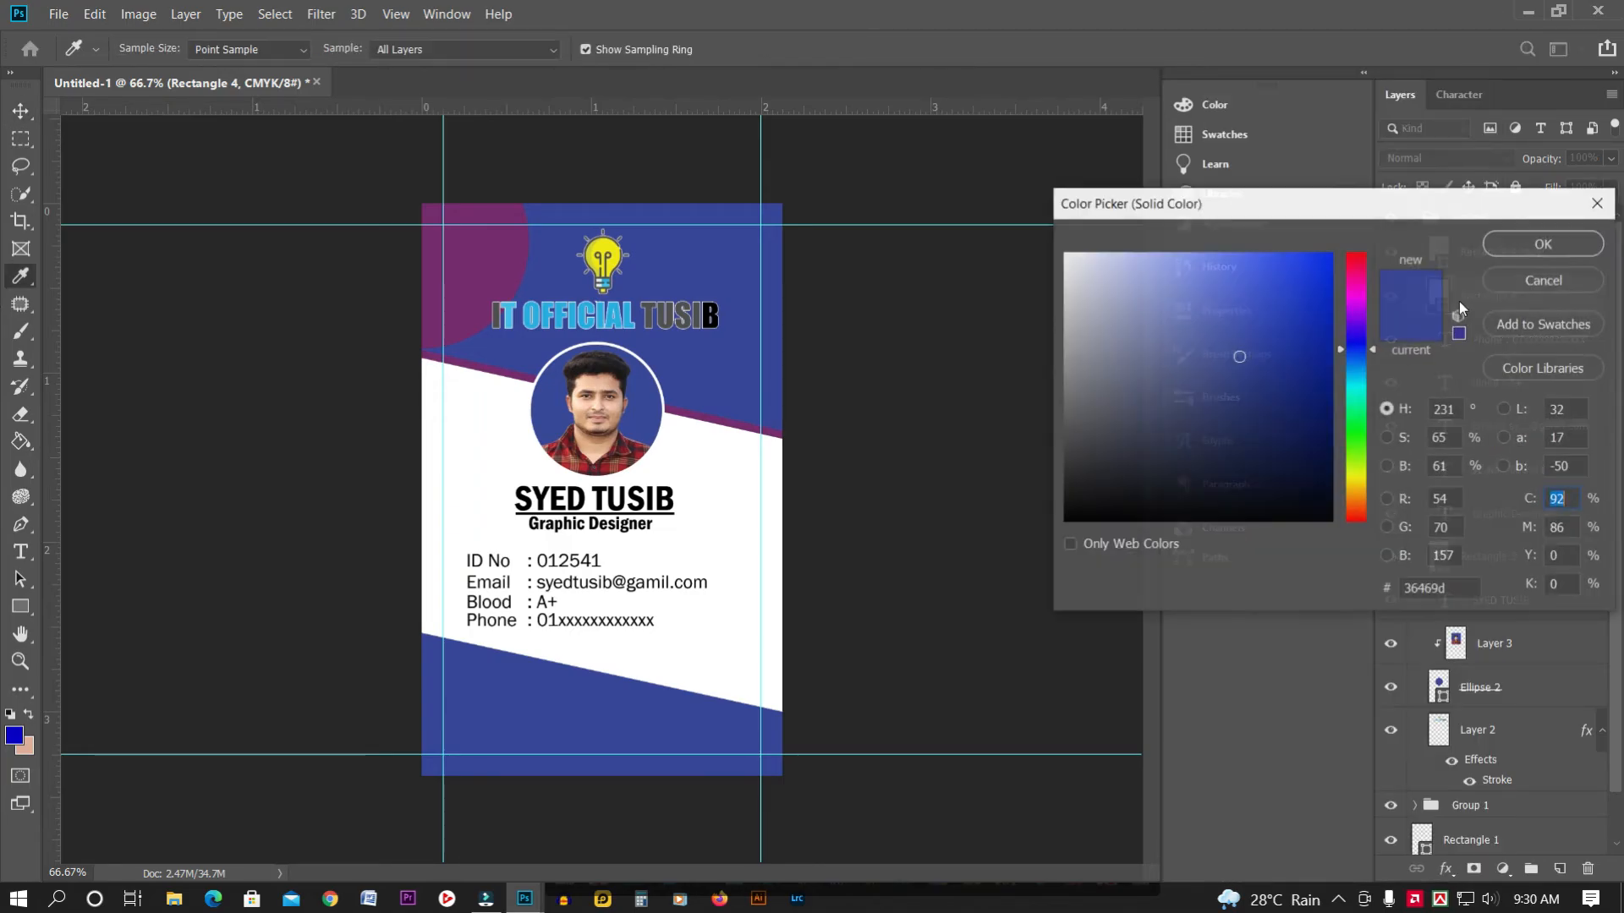
pyautogui.click(486, 258)
pyautogui.click(1510, 252)
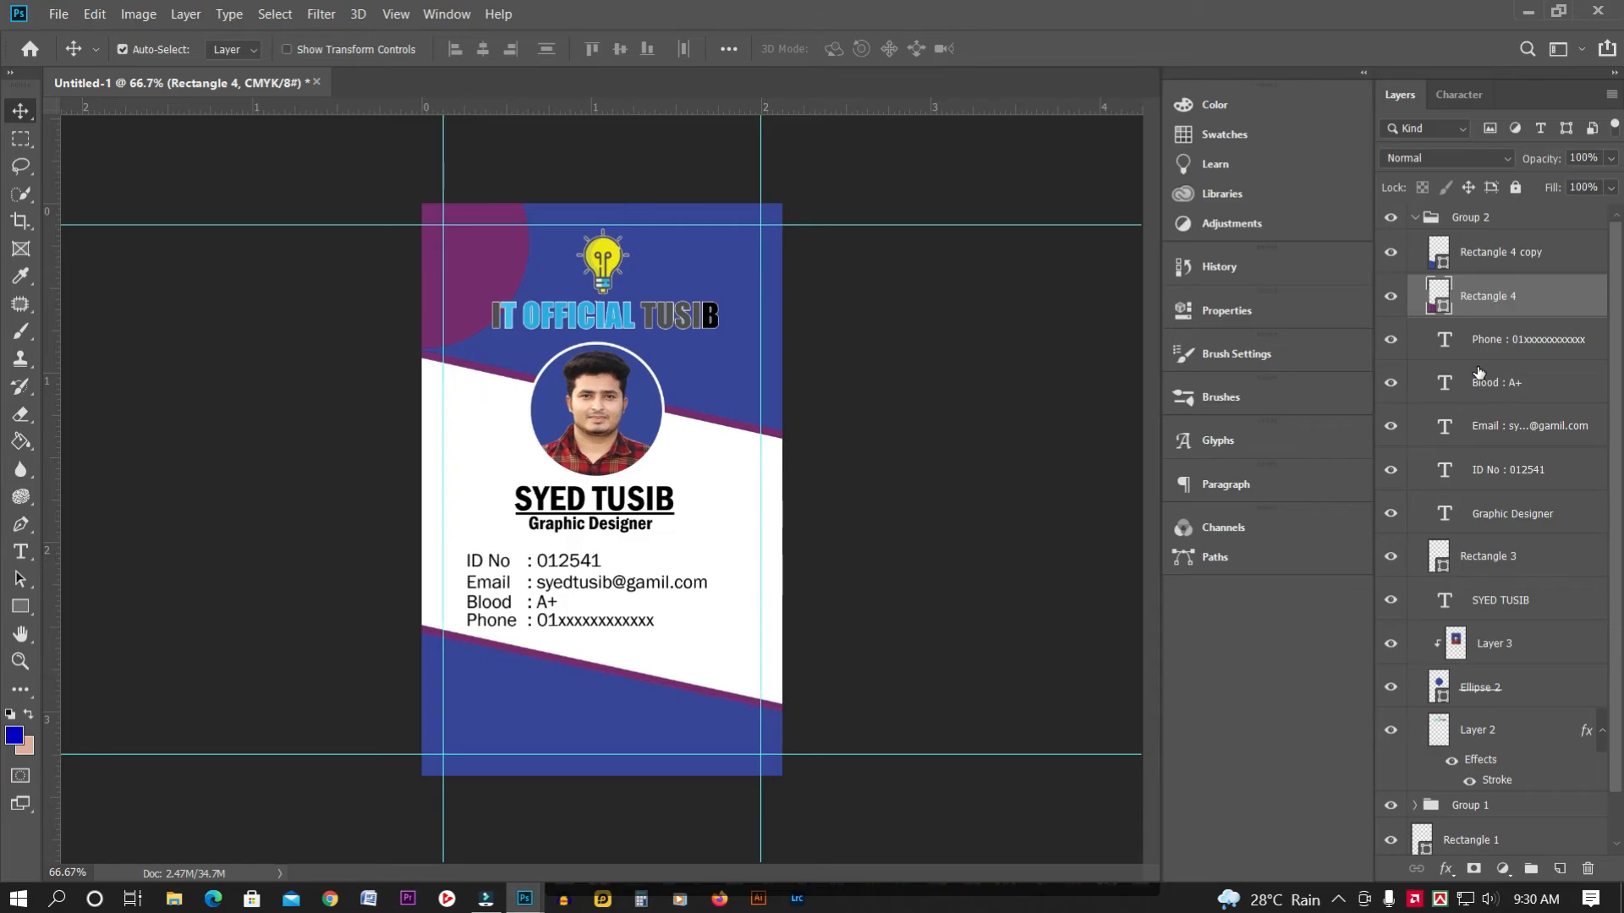
pyautogui.click(20, 138)
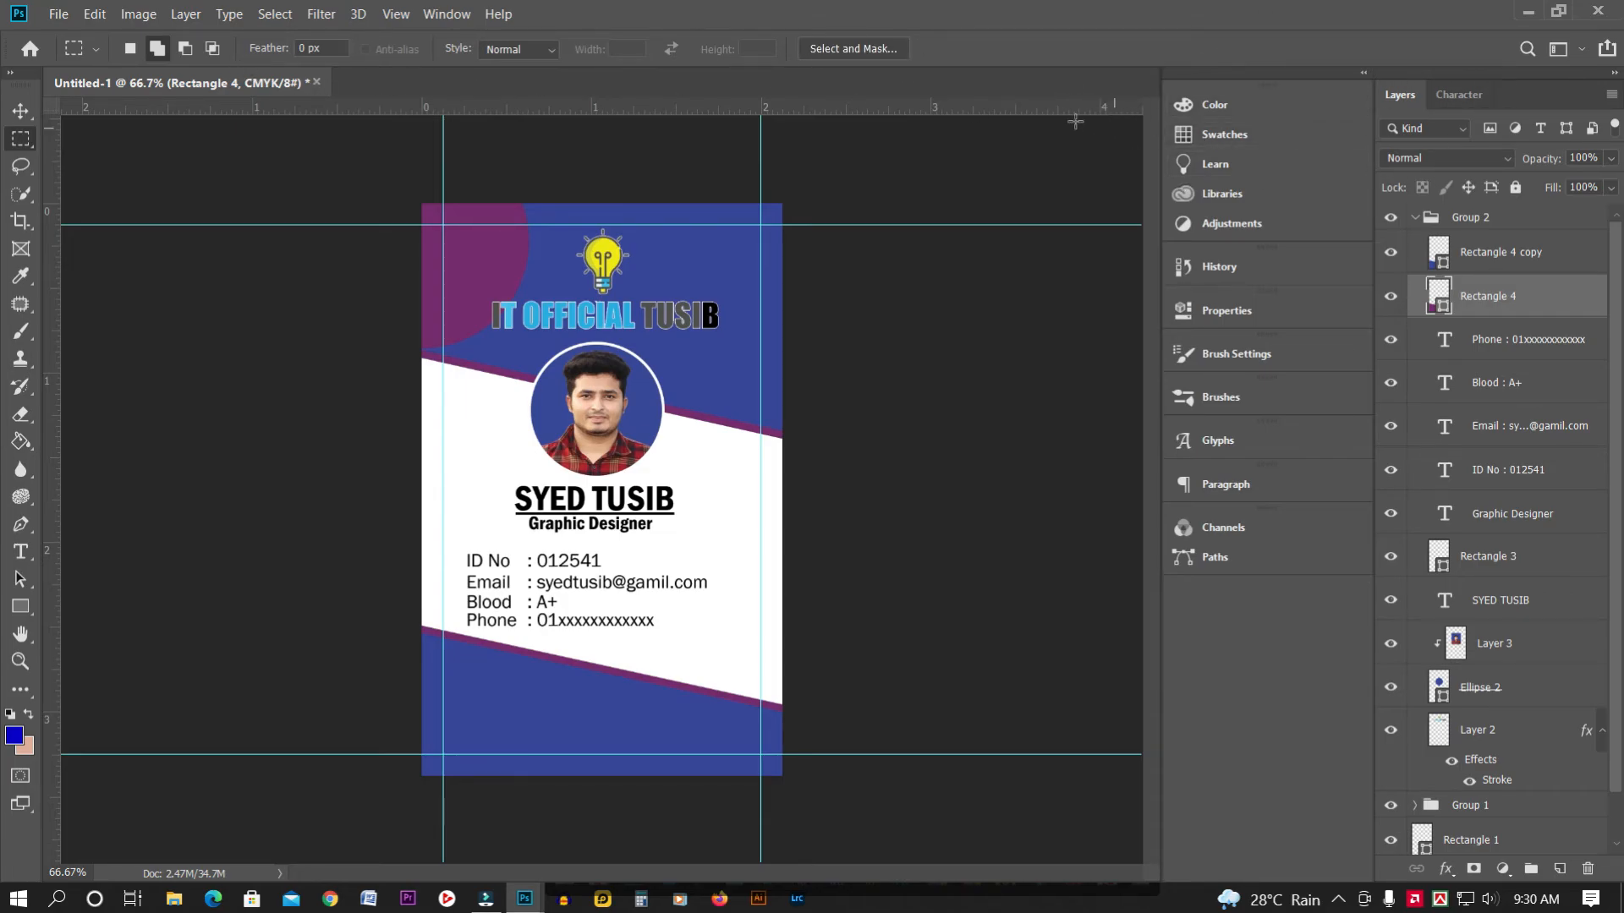
pyautogui.click(956, 85)
pyautogui.hotkey('ctrl', '-')
pyautogui.hotkey('ctrl', '-')
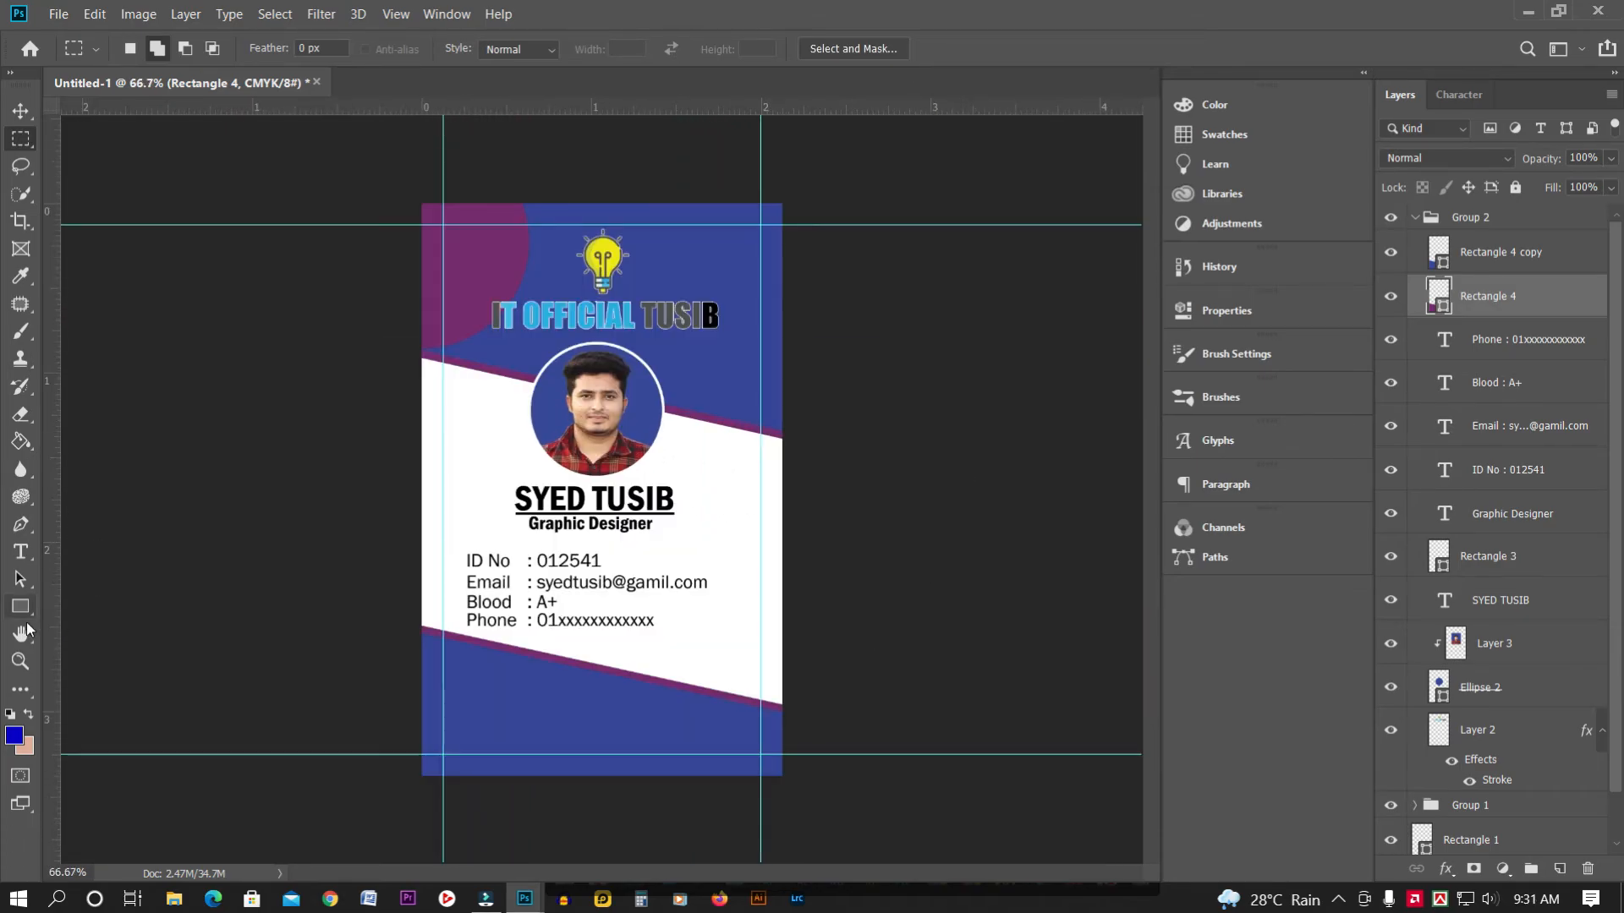
# Draw a new purple circle, place it above Rectangle 4 copy, and move it to the card's bottom edge
pyautogui.moveTo(20, 606); pyautogui.dragTo(71, 630)
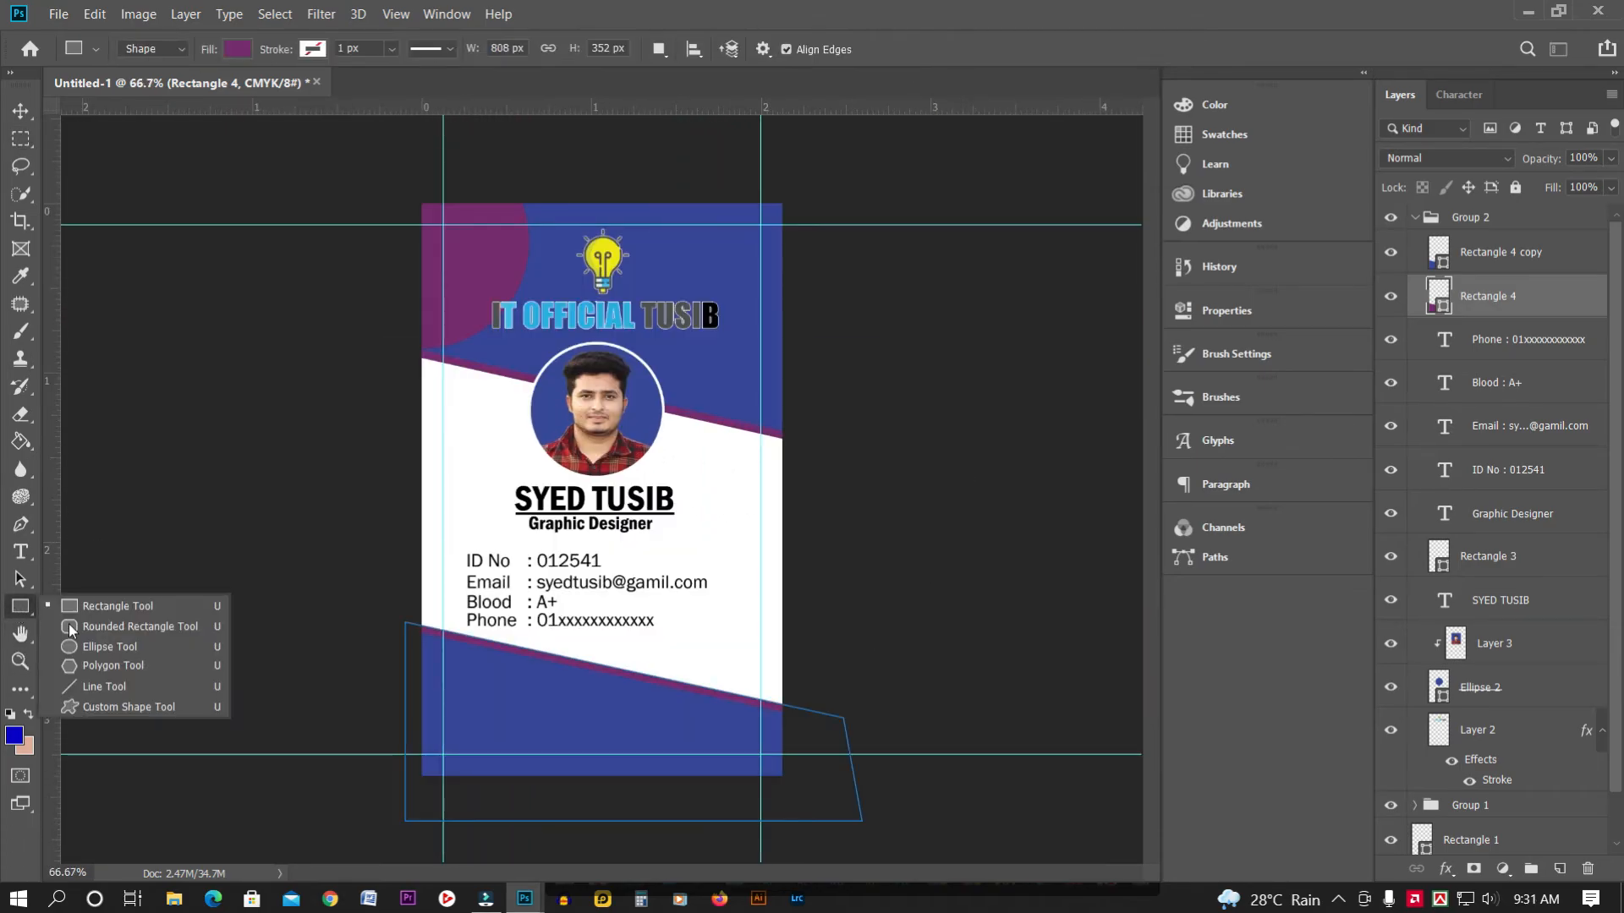
pyautogui.click(109, 647)
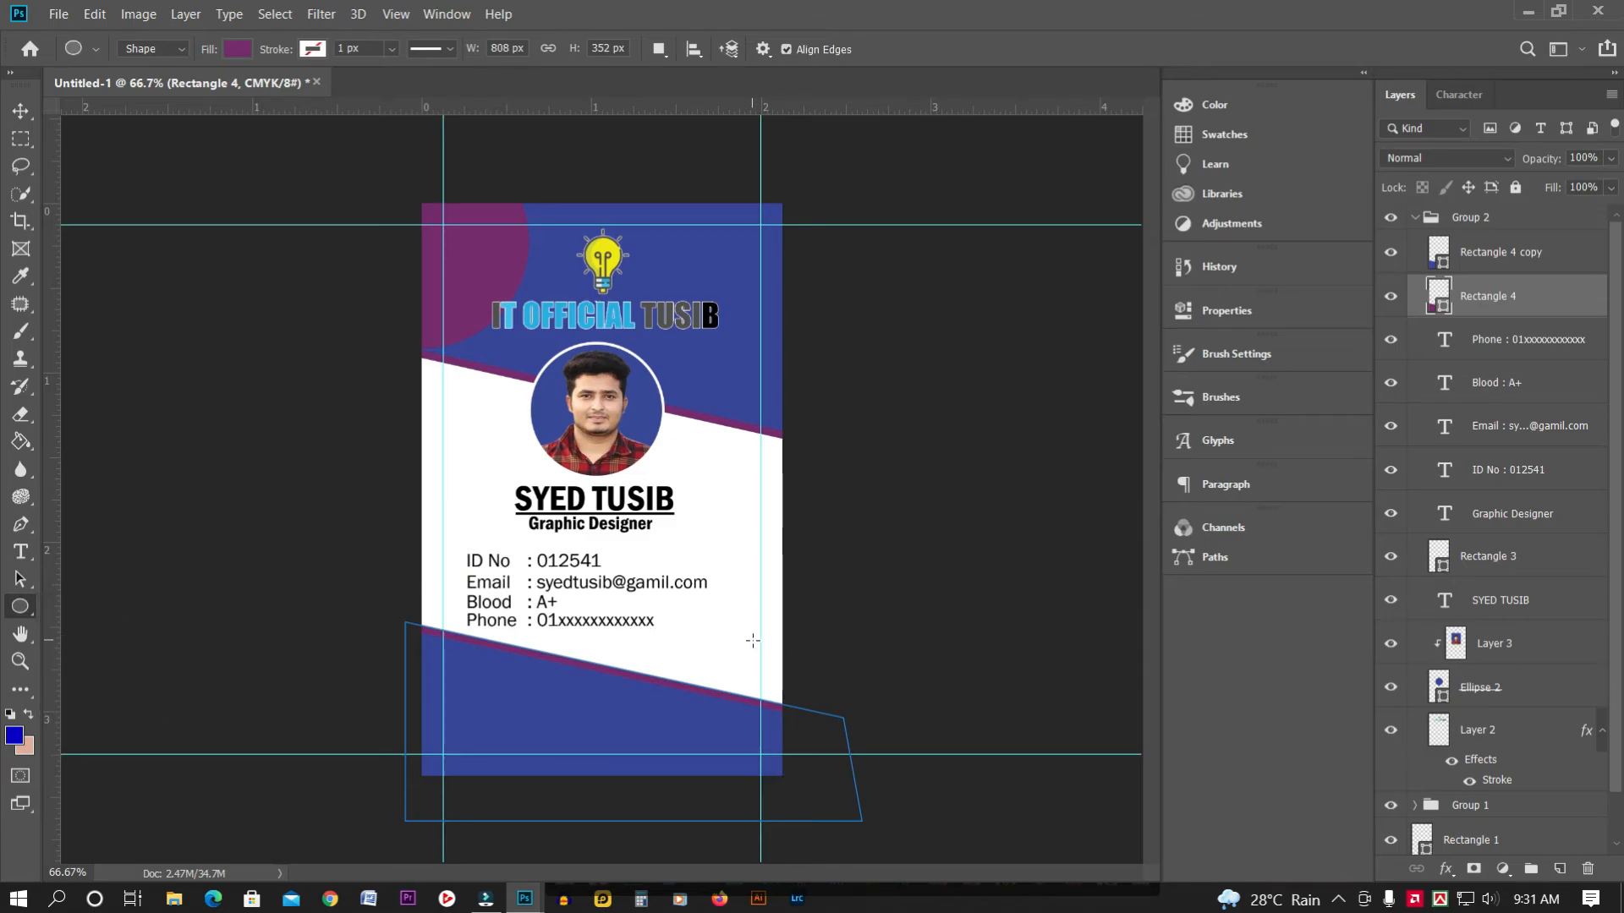
pyautogui.moveTo(718, 602); pyautogui.dragTo(816, 685)
pyautogui.press('v')
pyautogui.moveTo(723, 592)
pyautogui.mouseDown()
pyautogui.moveTo(727, 576)
pyautogui.moveTo(729, 737)
pyautogui.moveTo(748, 587)
pyautogui.moveTo(741, 602)
pyautogui.mouseUp()
pyautogui.moveTo(1526, 309); pyautogui.dragTo(1539, 251)
pyautogui.moveTo(718, 617); pyautogui.dragTo(722, 739)
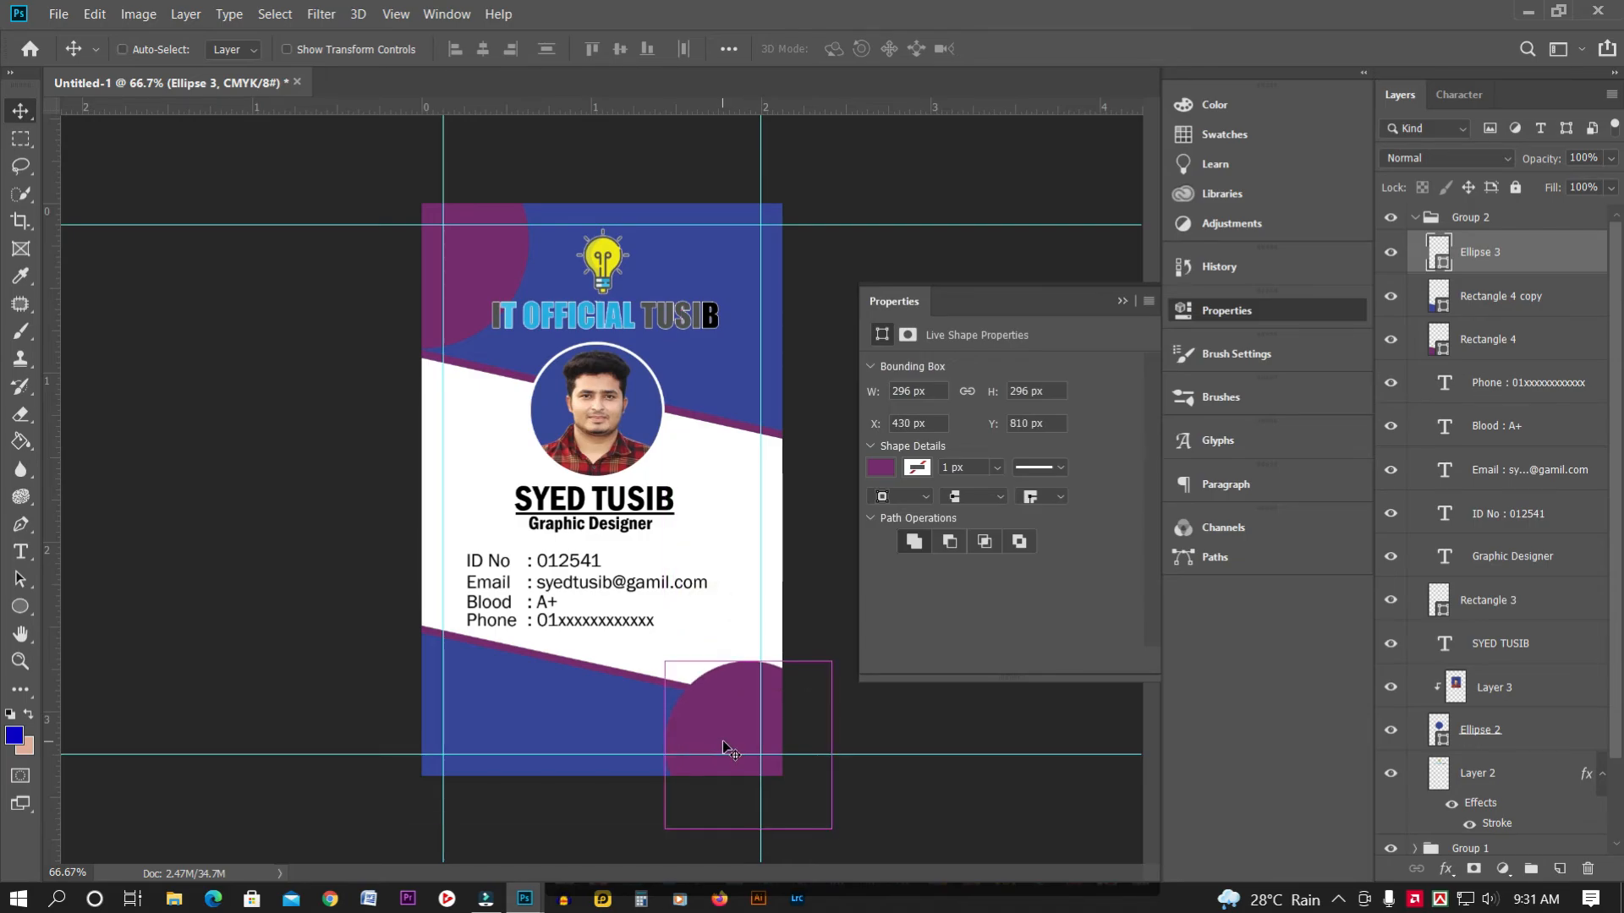
# Shrink the new circle to about 57% and nudge it into the bottom-right corner
pyautogui.hotkey('ctrl', 't')
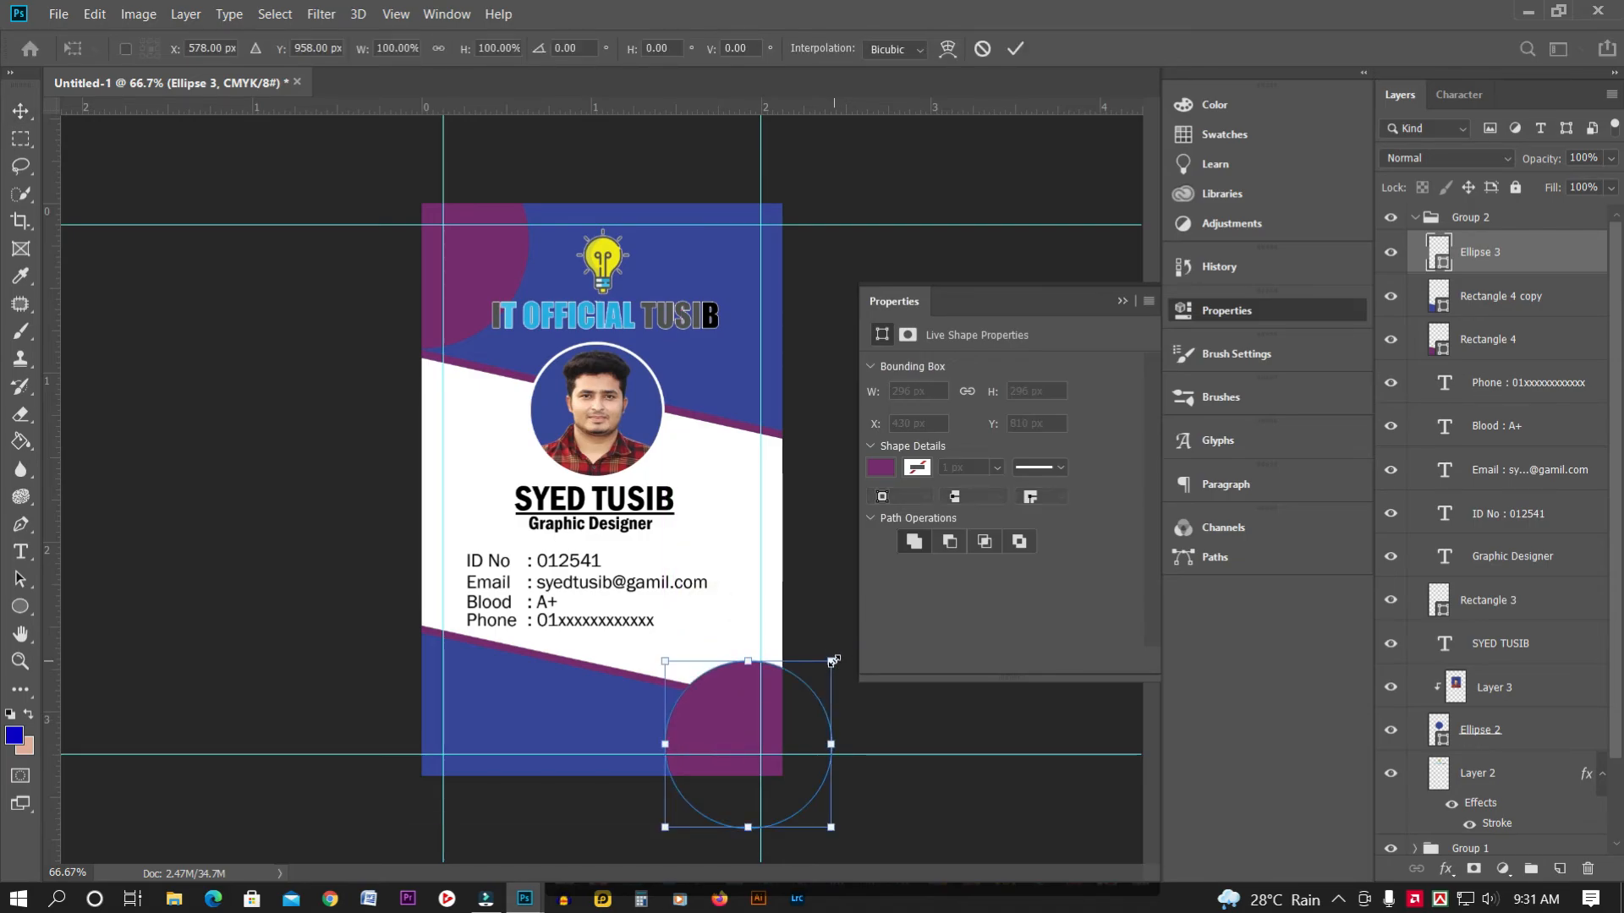
pyautogui.moveTo(833, 661); pyautogui.dragTo(799, 701)
pyautogui.press('Return')
pyautogui.press('Down')
pyautogui.press('Down')
pyautogui.press('Down')
pyautogui.press('Down')
pyautogui.press('Down')
pyautogui.press('Down')
pyautogui.press('Down')
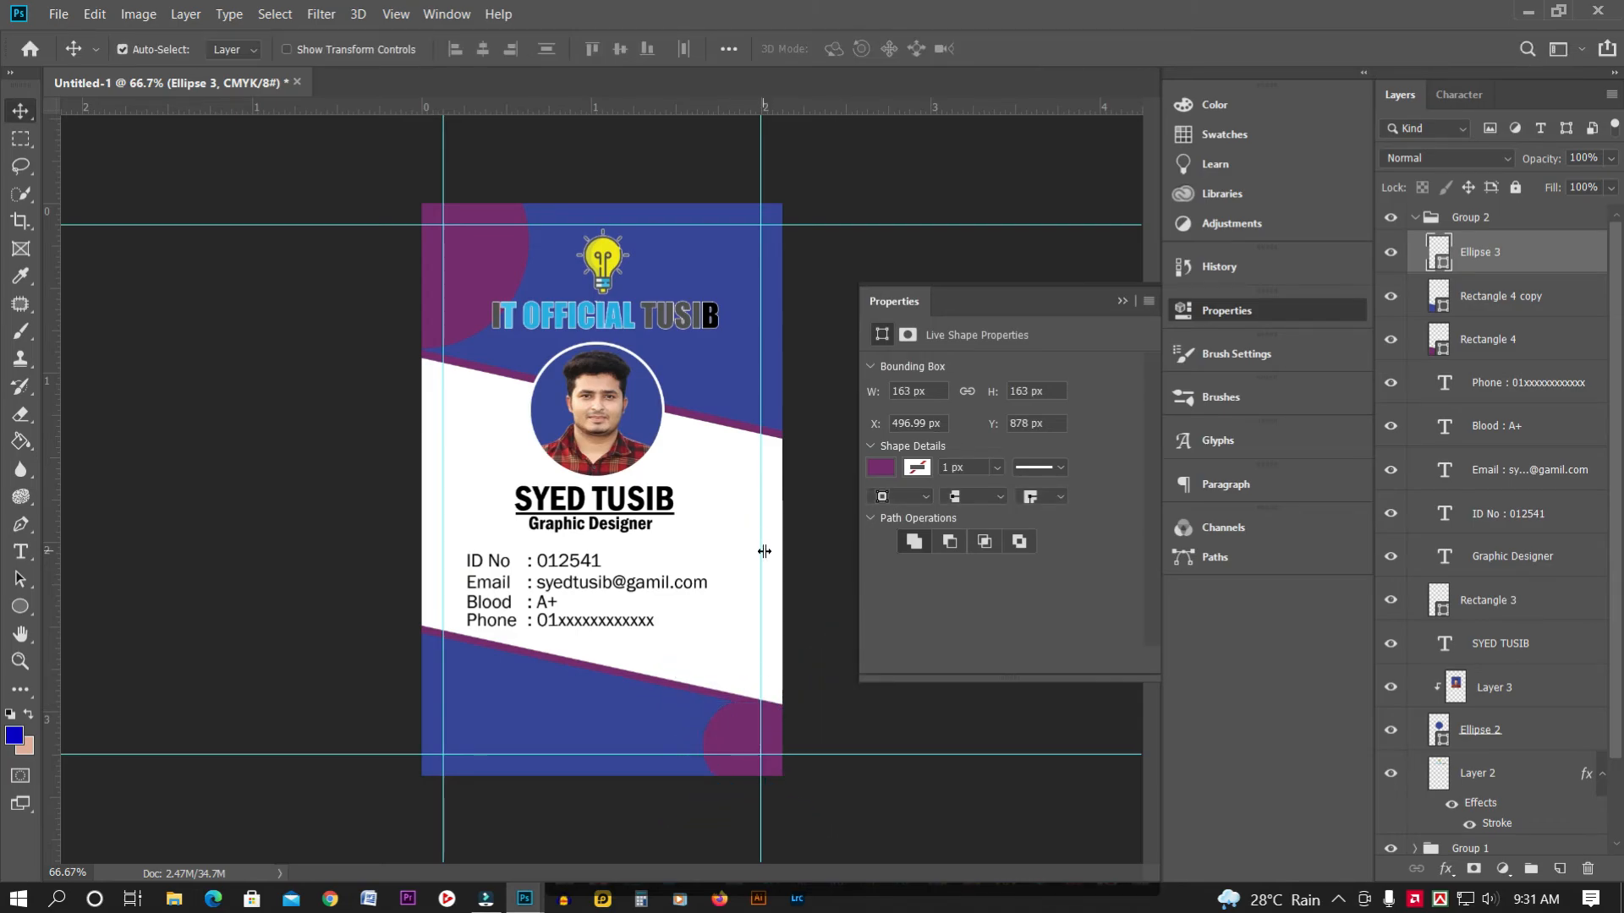
pyautogui.hotkey('shift', 'Right')
pyautogui.press('Up')
pyautogui.press('Up')
pyautogui.press('Right')
pyautogui.press('Right')
pyautogui.press('Right')
pyautogui.press('Right')
pyautogui.press('Right')
pyautogui.press('Right')
pyautogui.press('m')
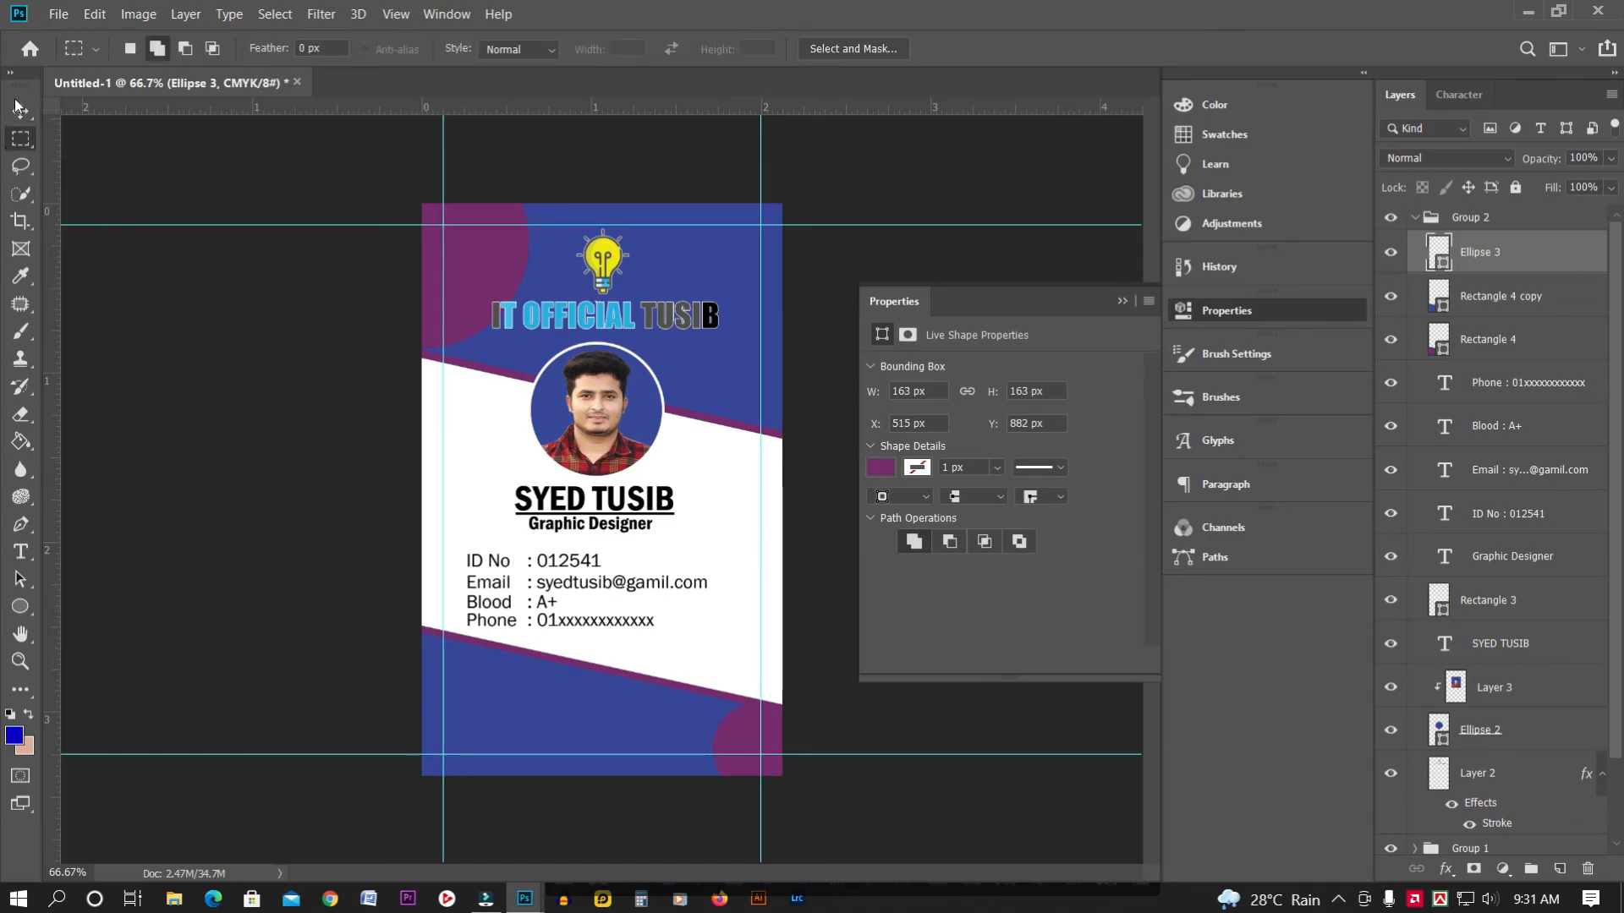
# Fine-tune the top-left purple circle's position by a few pixels, then deselect it
pyautogui.press('v')
pyautogui.click(474, 262)
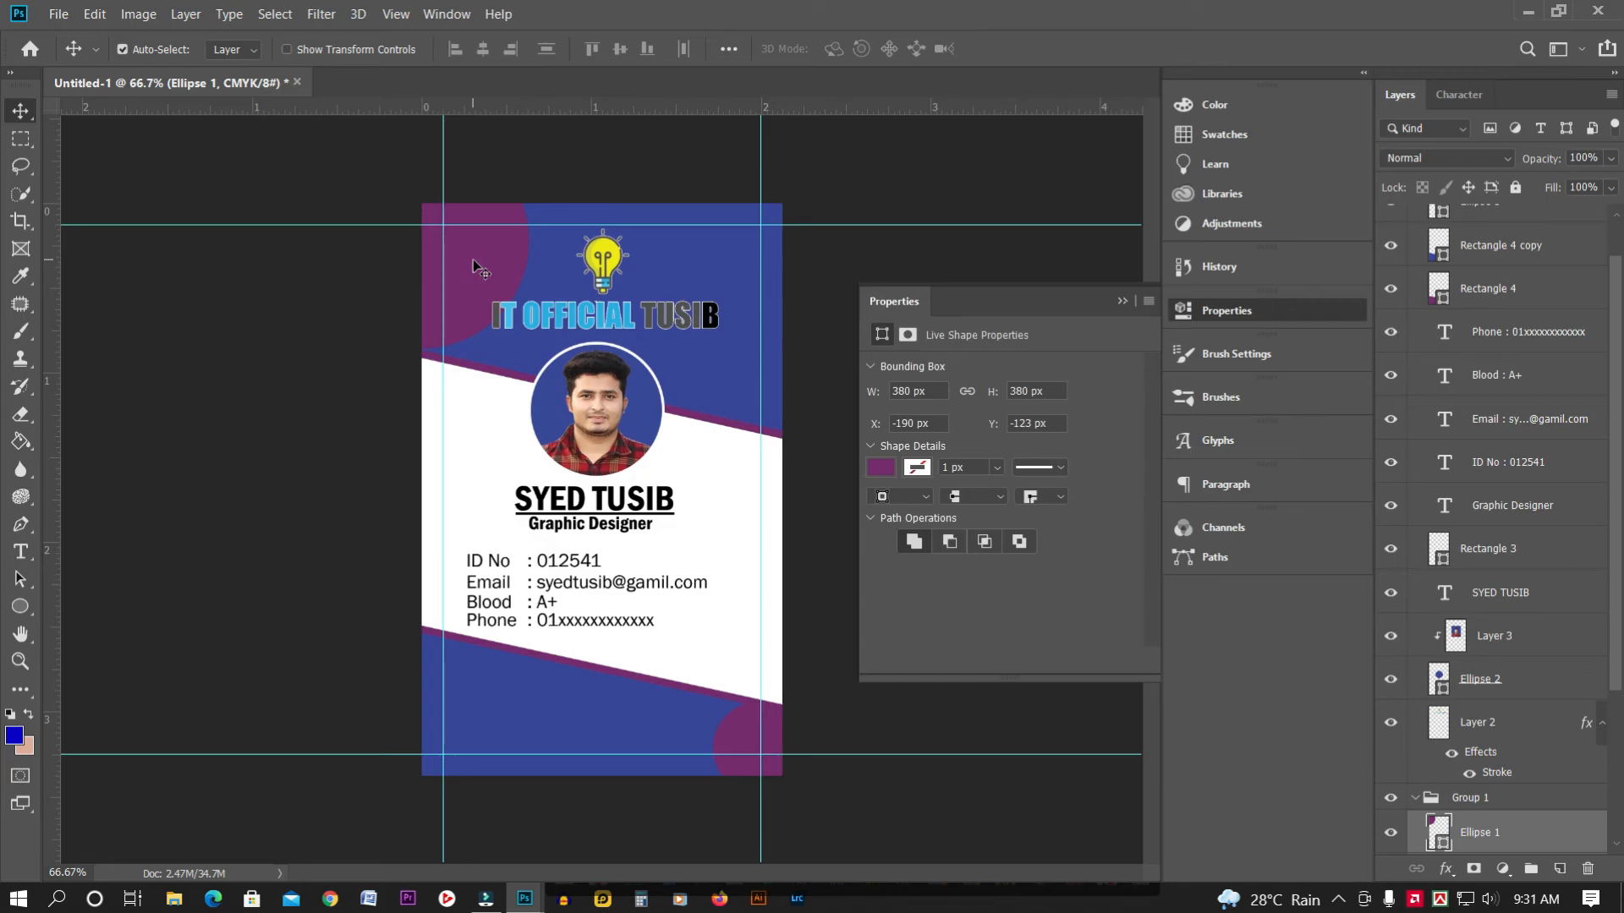
pyautogui.hotkey('ctrl', 't')
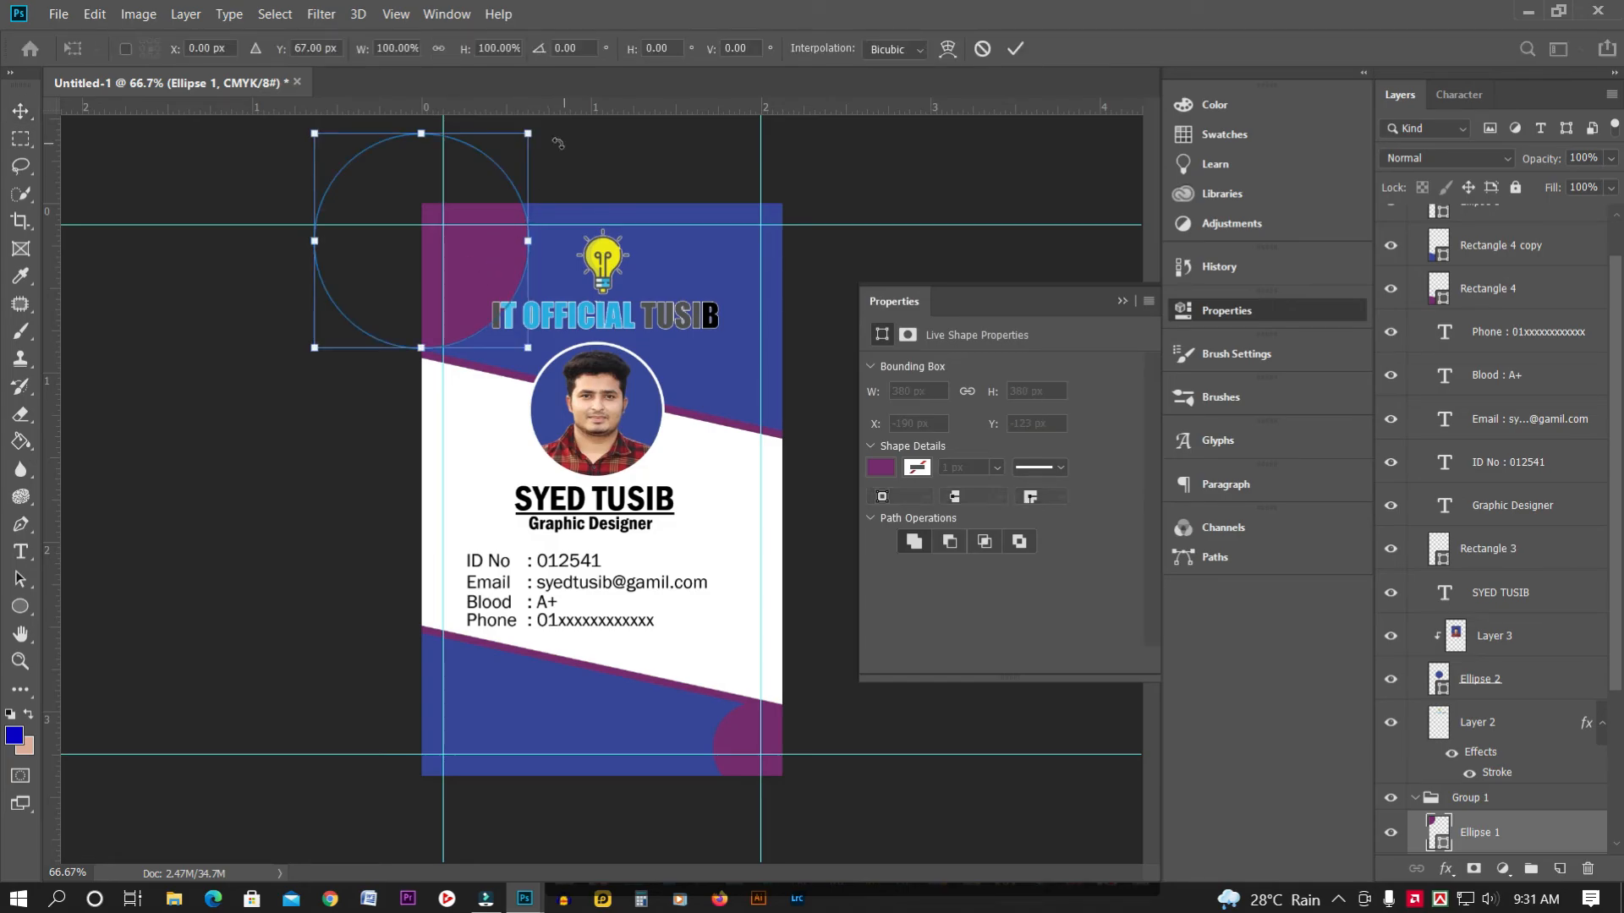
pyautogui.press('Down')
pyautogui.press('Down')
pyautogui.press('Down')
pyautogui.press('Down')
pyautogui.press('Down')
pyautogui.press('Down')
pyautogui.press('Down')
pyautogui.press('Down')
pyautogui.press('Down')
pyautogui.press('Down')
pyautogui.press('Down')
pyautogui.press('Down')
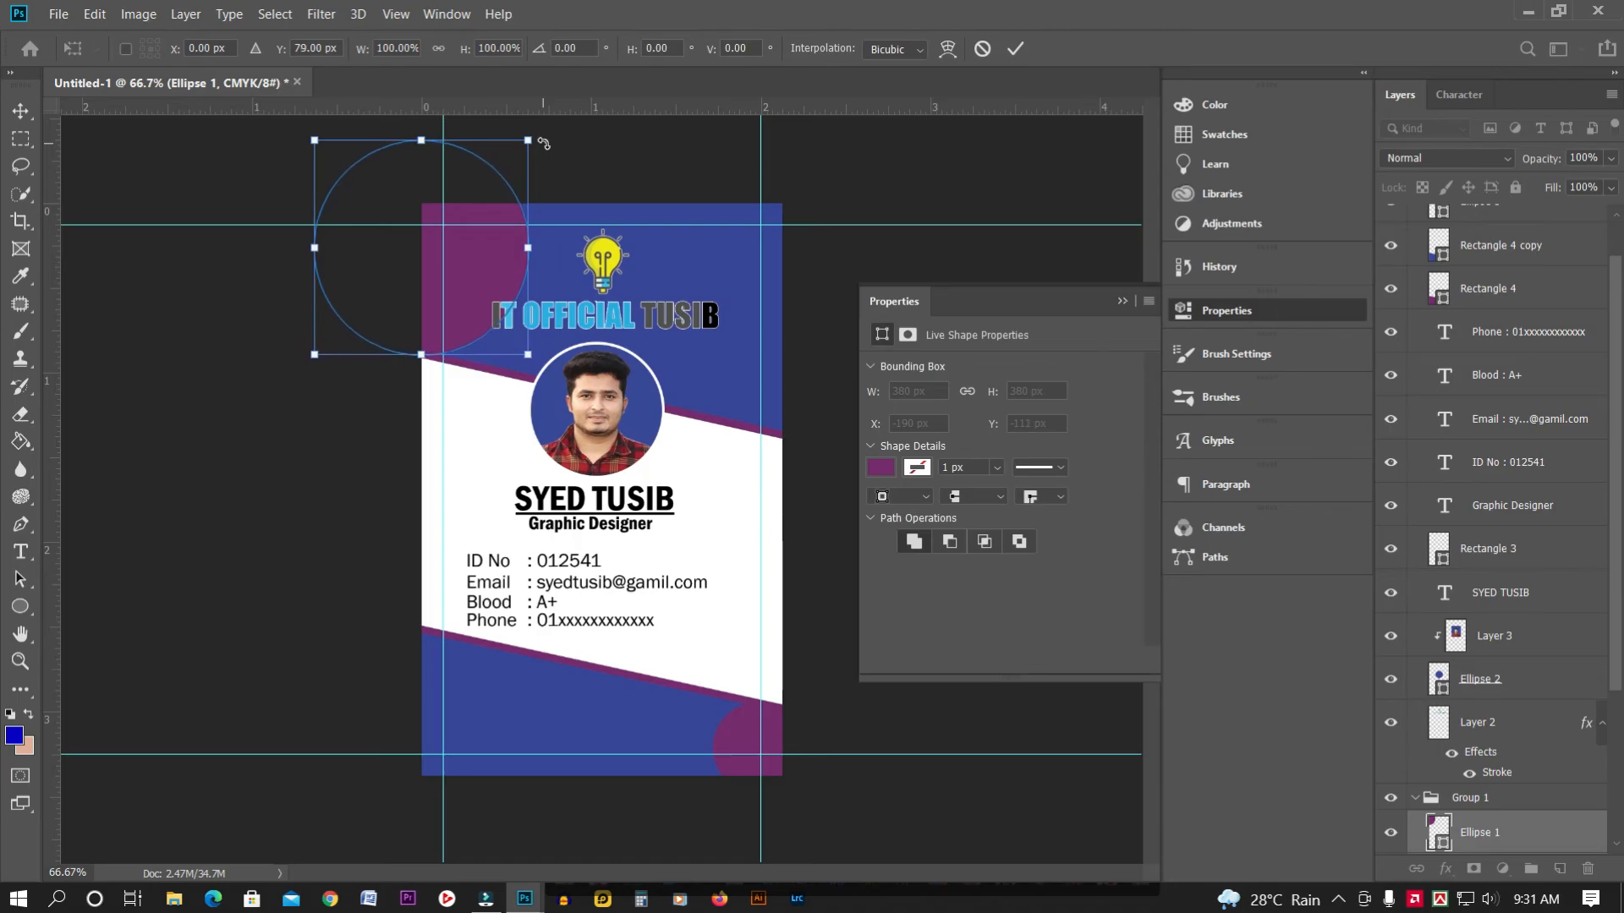
pyautogui.press('Return')
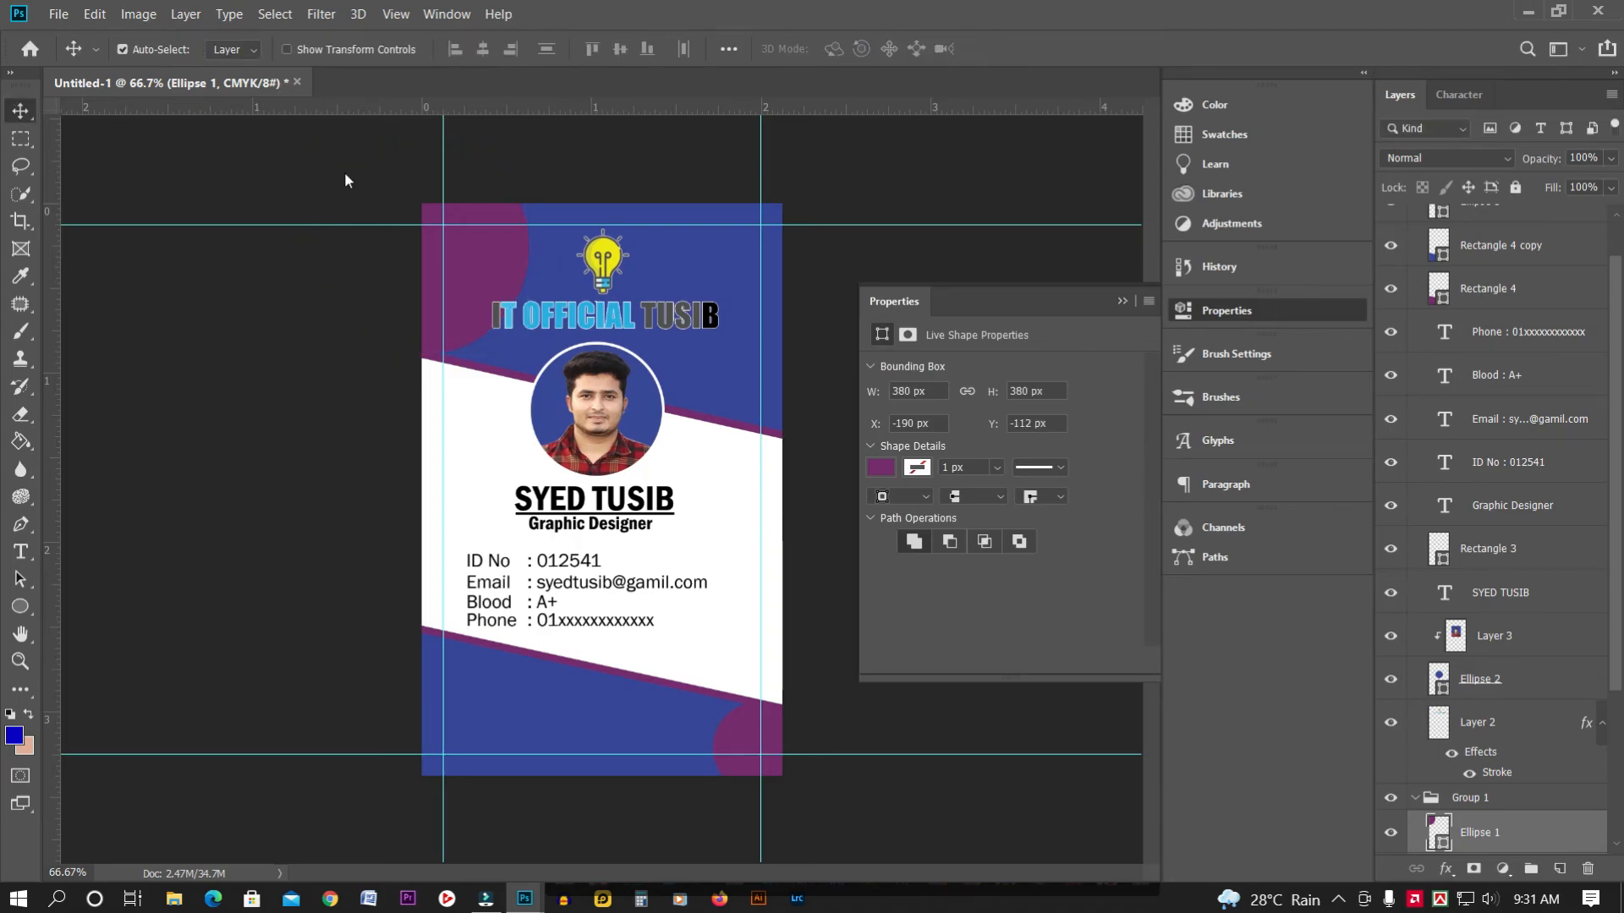
pyautogui.press('Up')
pyautogui.press('Up')
pyautogui.press('Up')
pyautogui.press('Up')
pyautogui.press('Up')
pyautogui.press('Up')
pyautogui.click(975, 199)
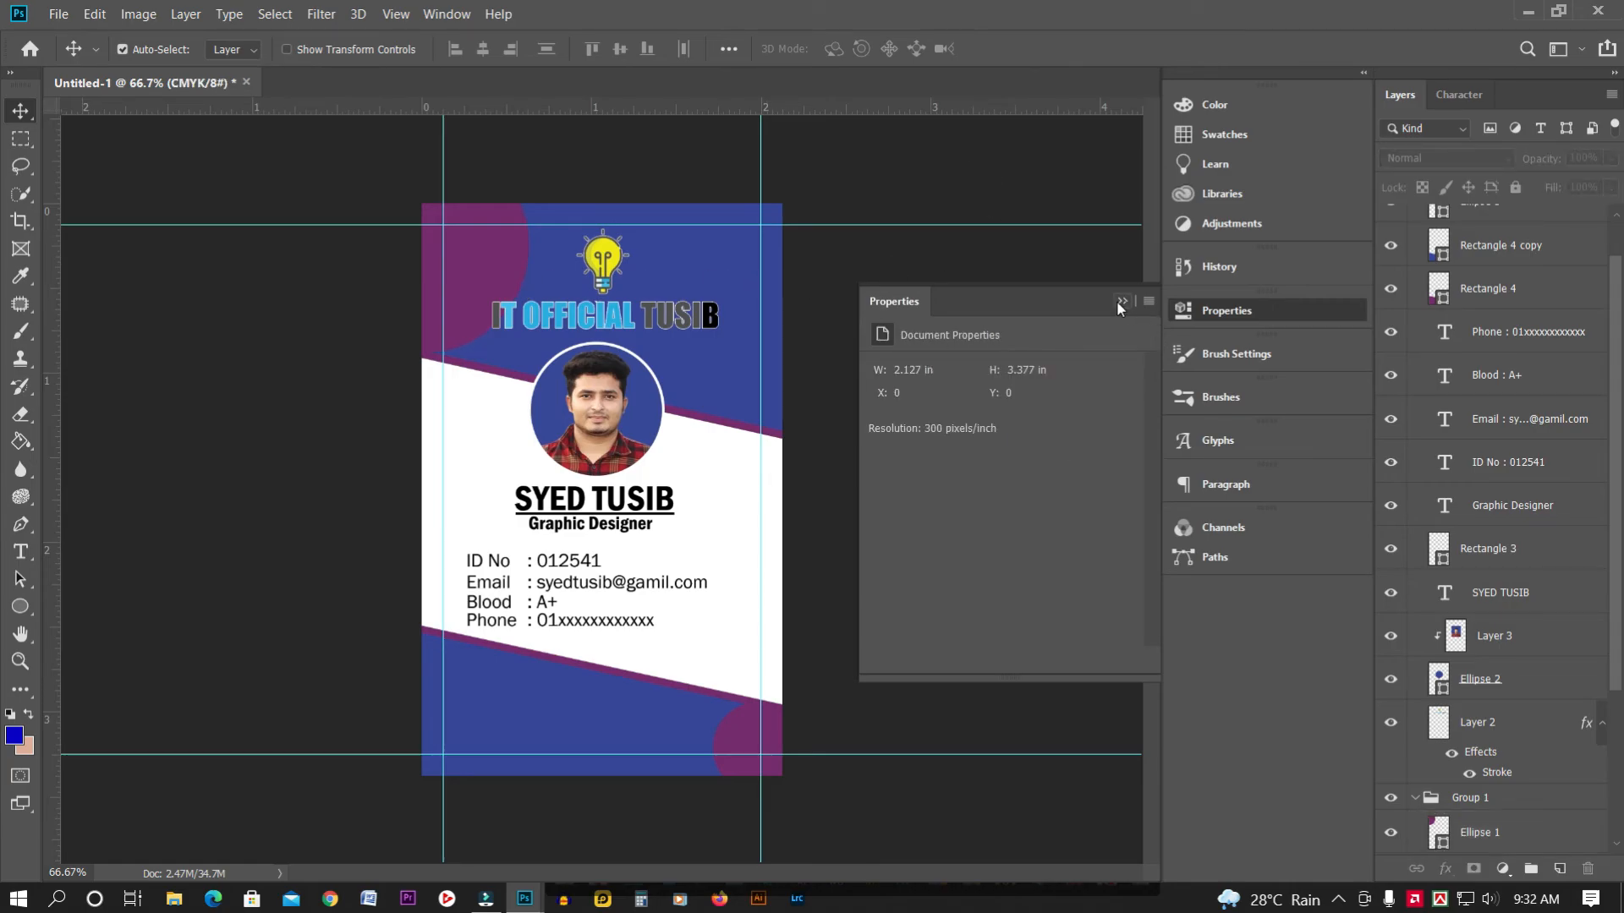
pyautogui.click(1183, 309)
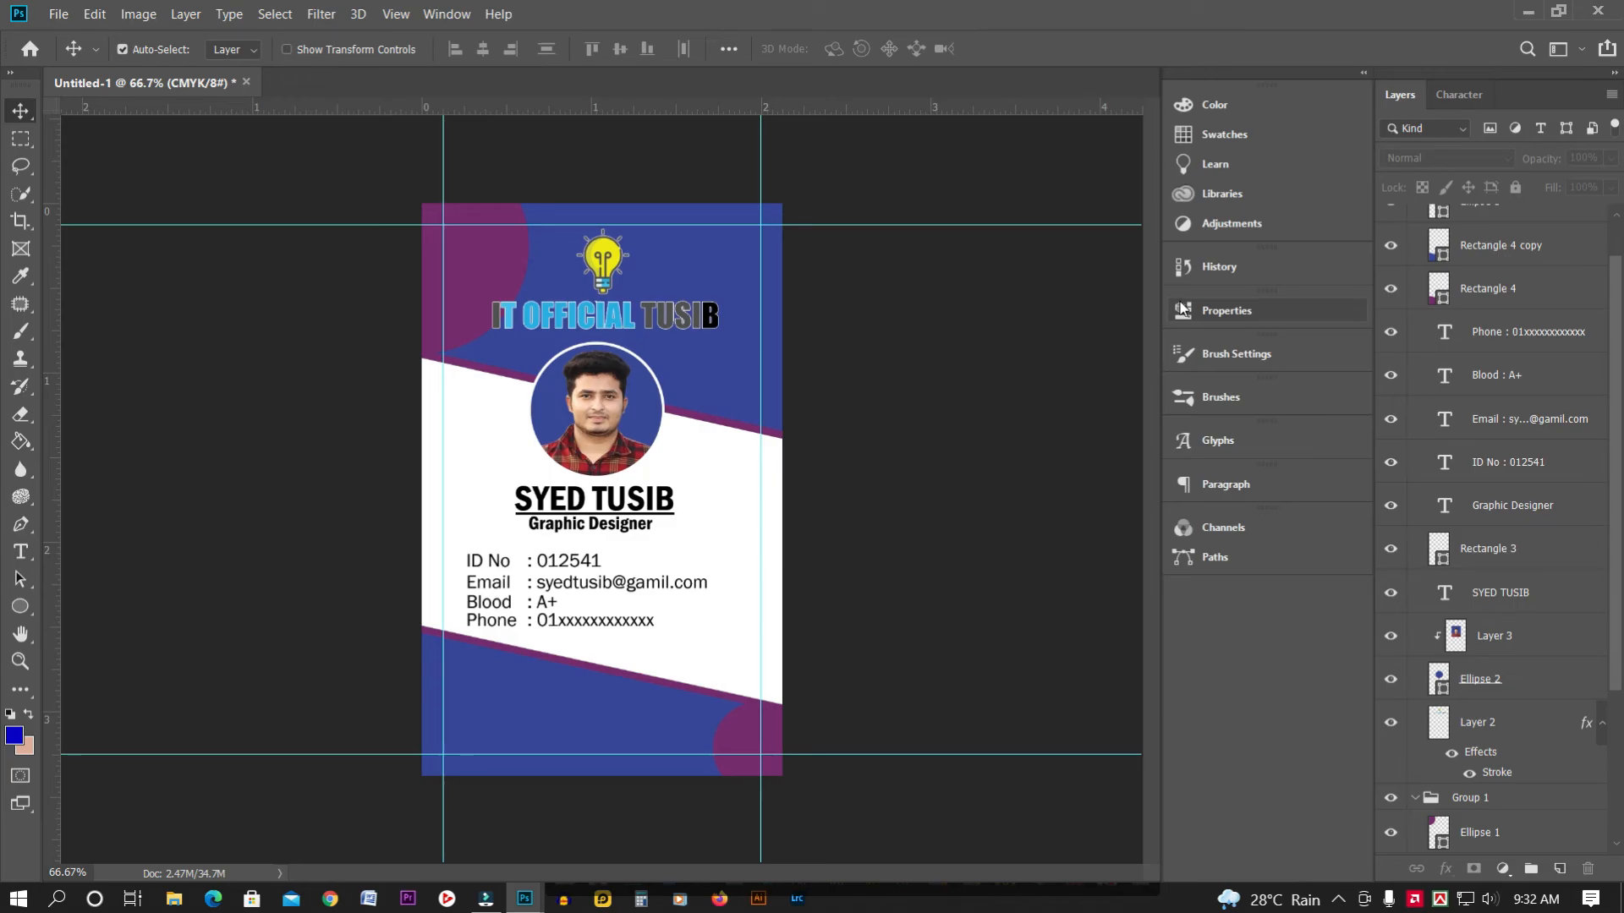
# Type the YouTube channel web address as a new text line on the blue footer
pyautogui.hotkey('ctrl', '+')
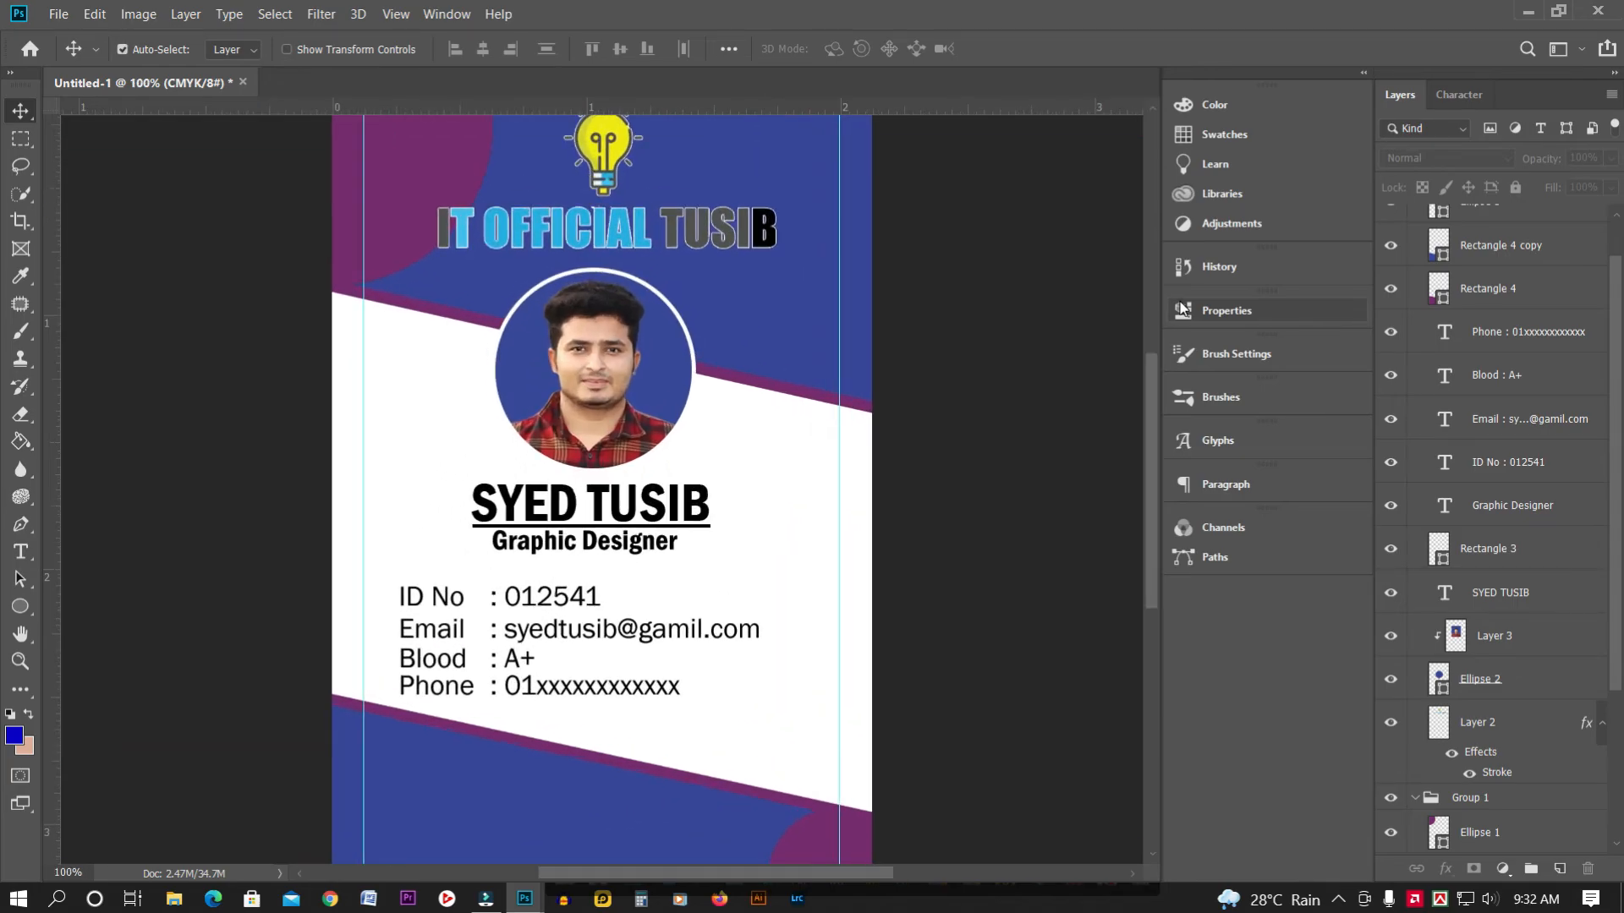
pyautogui.moveTo(1152, 400); pyautogui.dragTo(1150, 474)
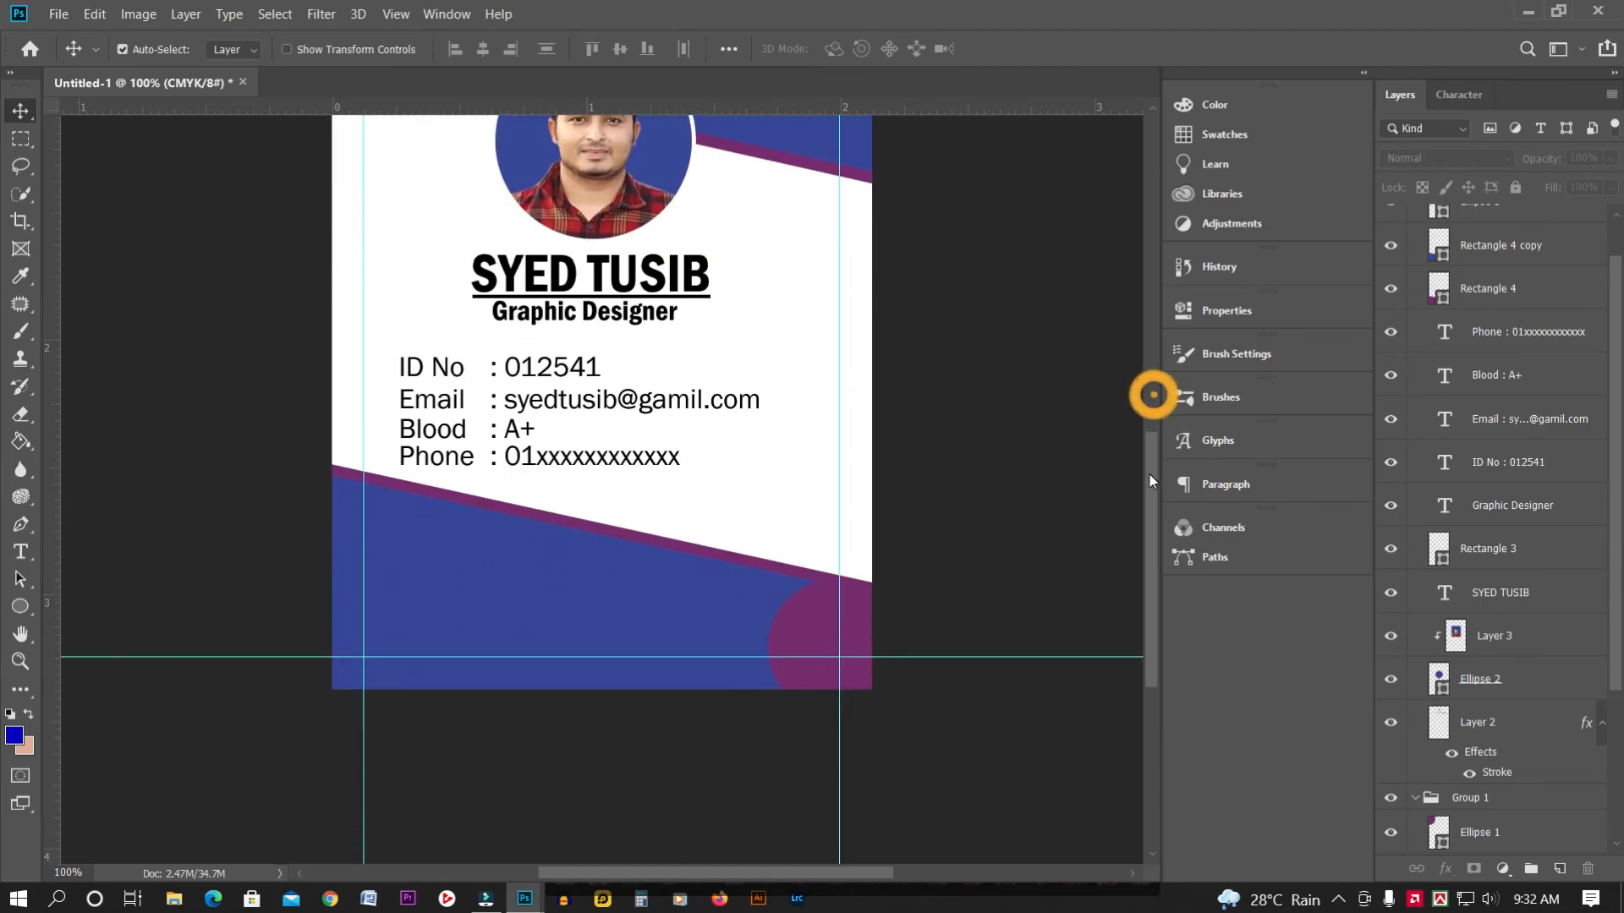
pyautogui.click(32, 558)
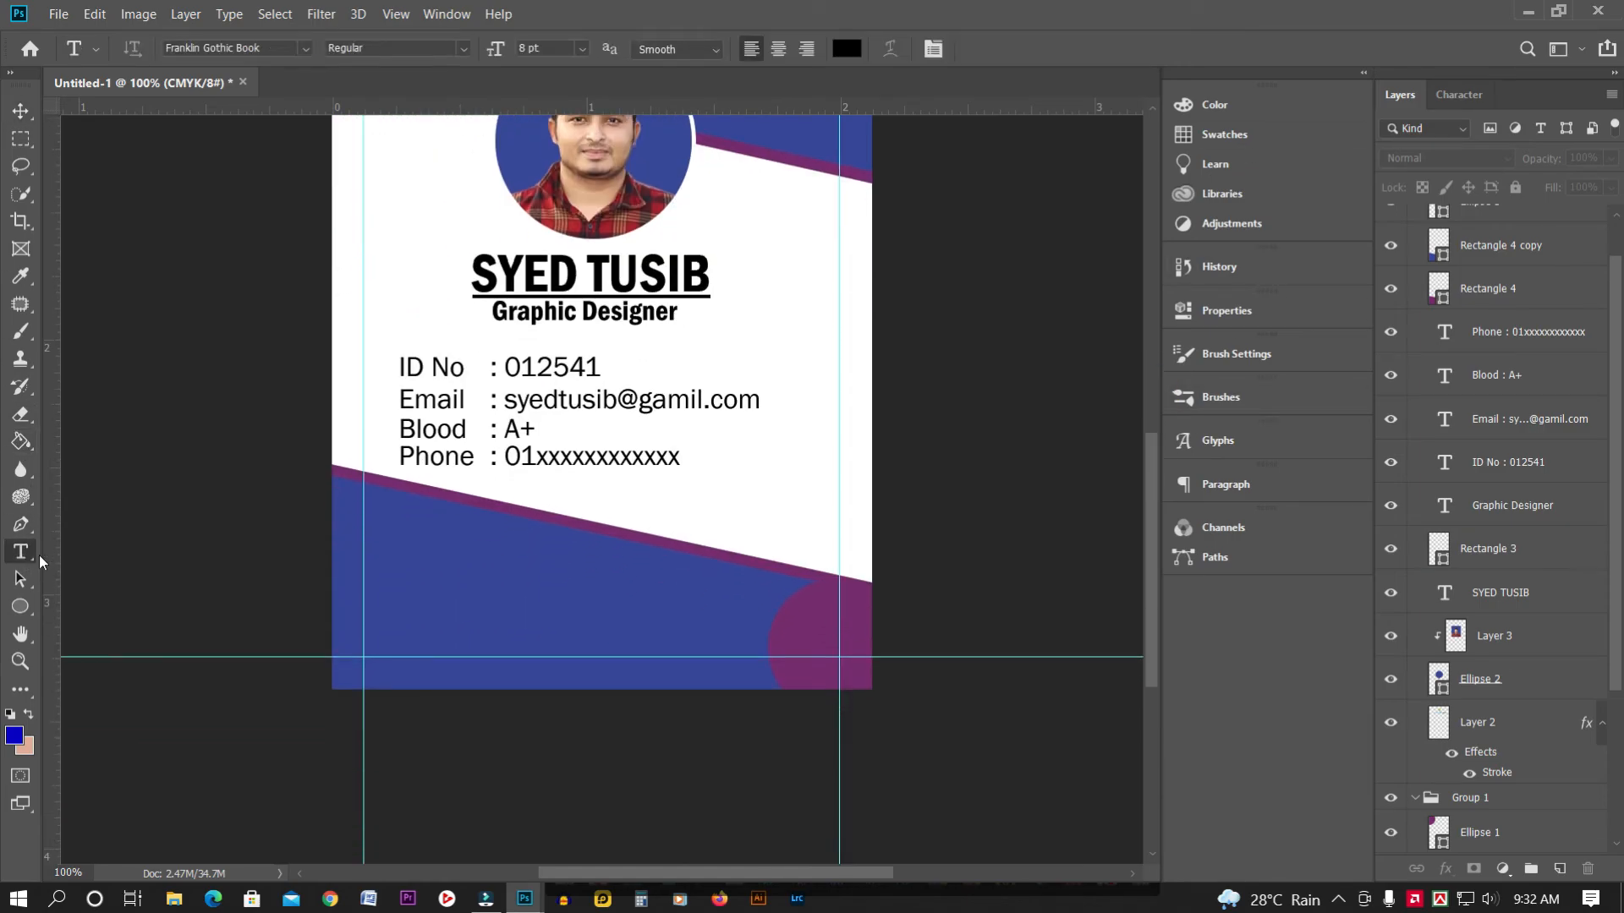
pyautogui.click(373, 627)
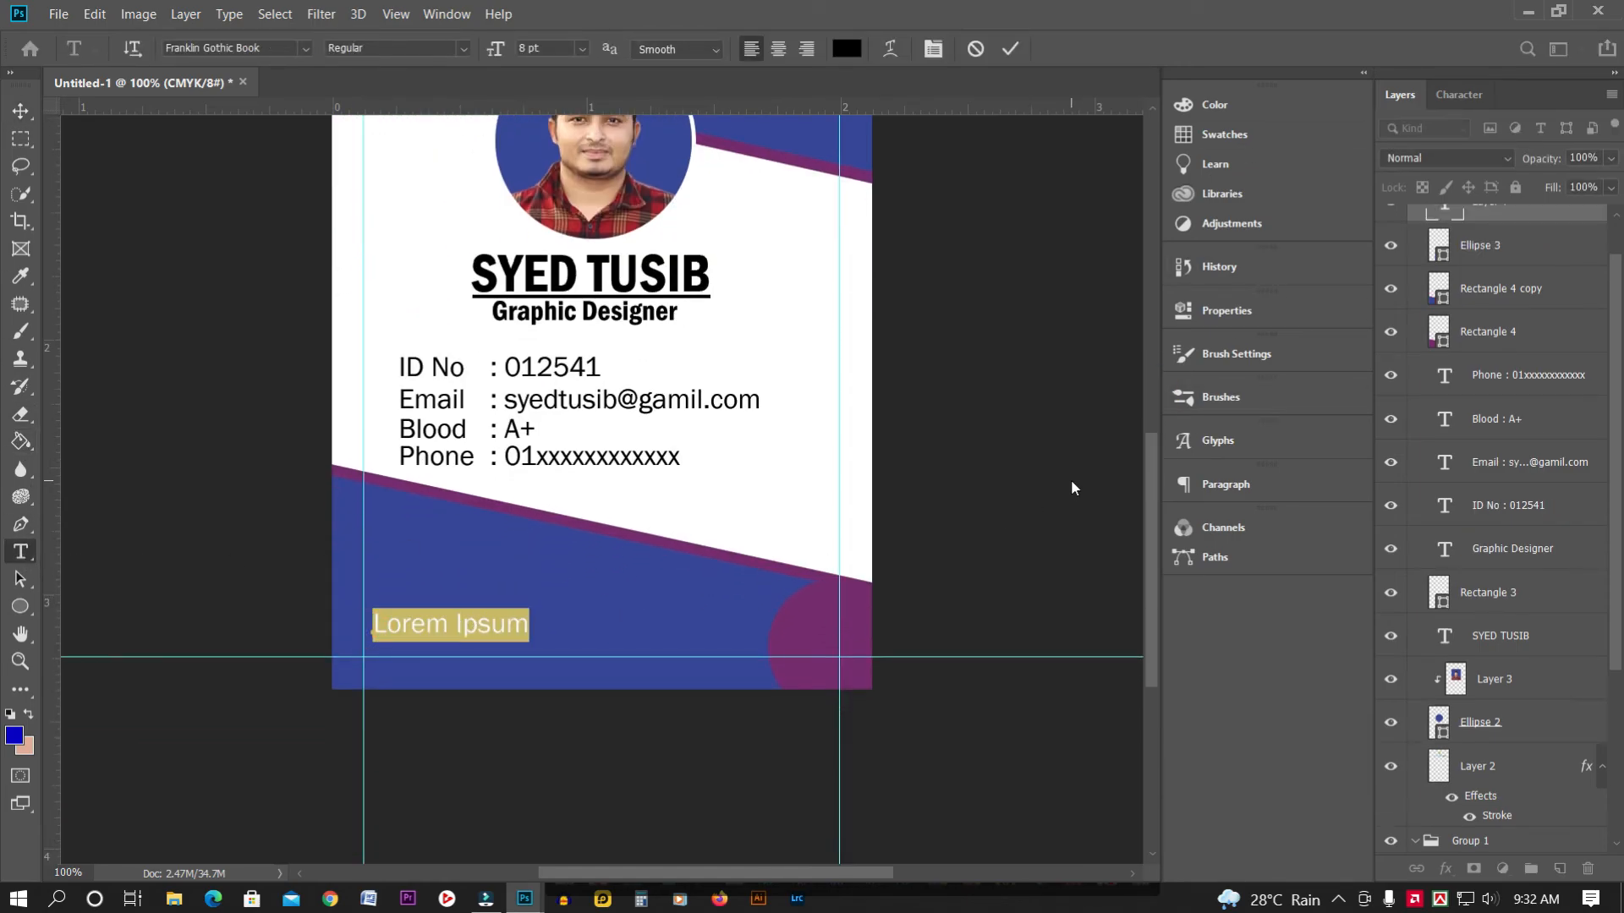
pyautogui.write('www')
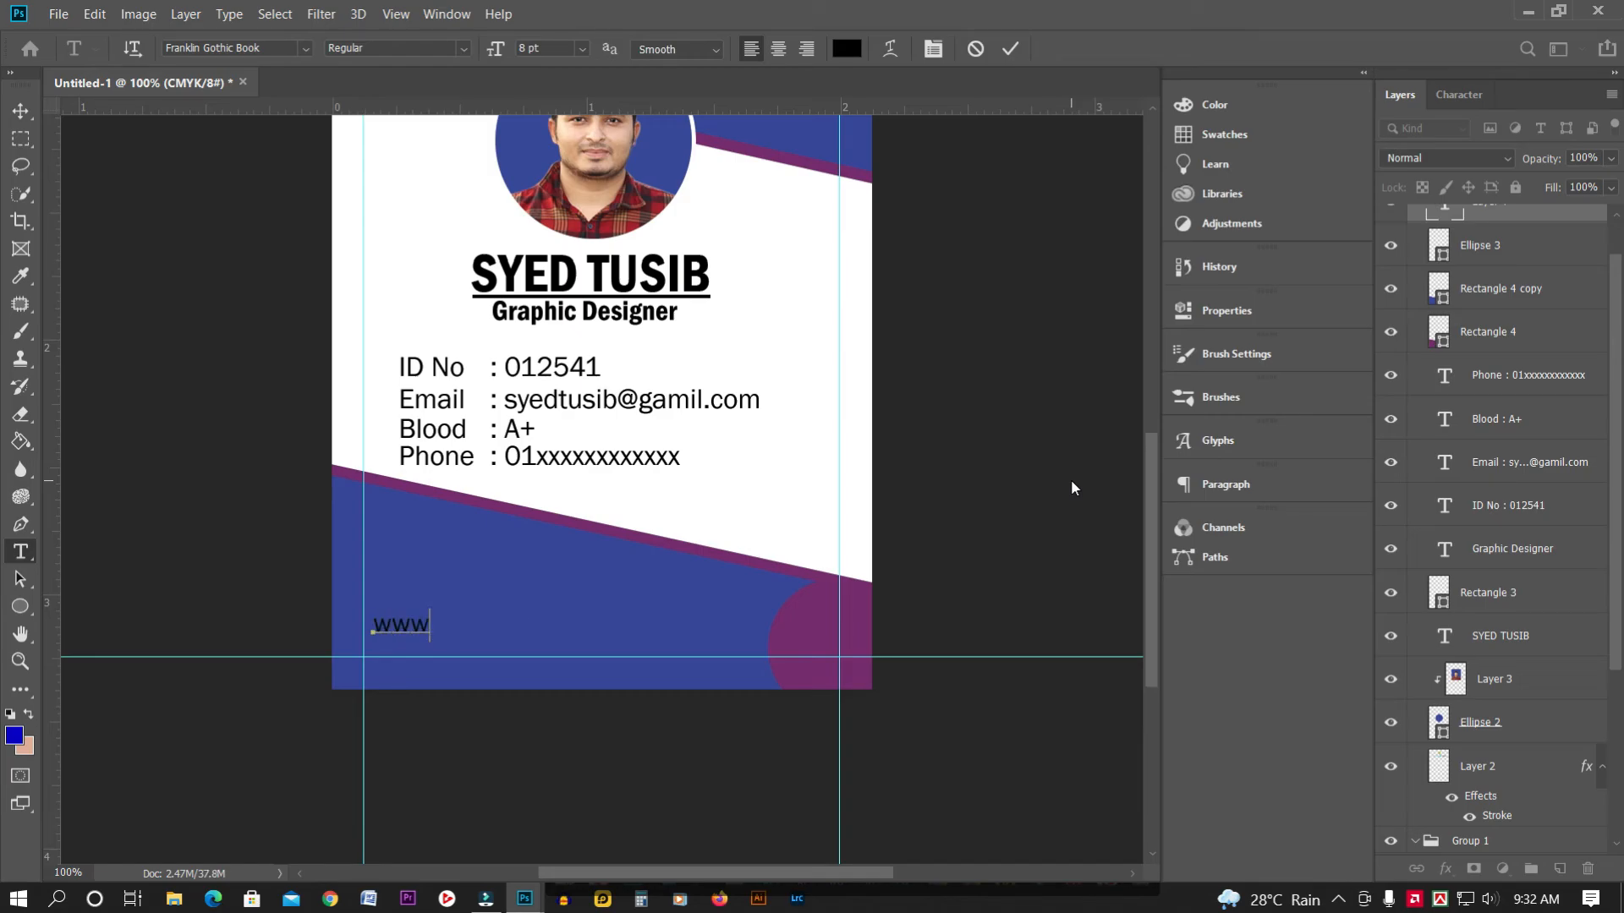
pyautogui.write('.youtube.co')
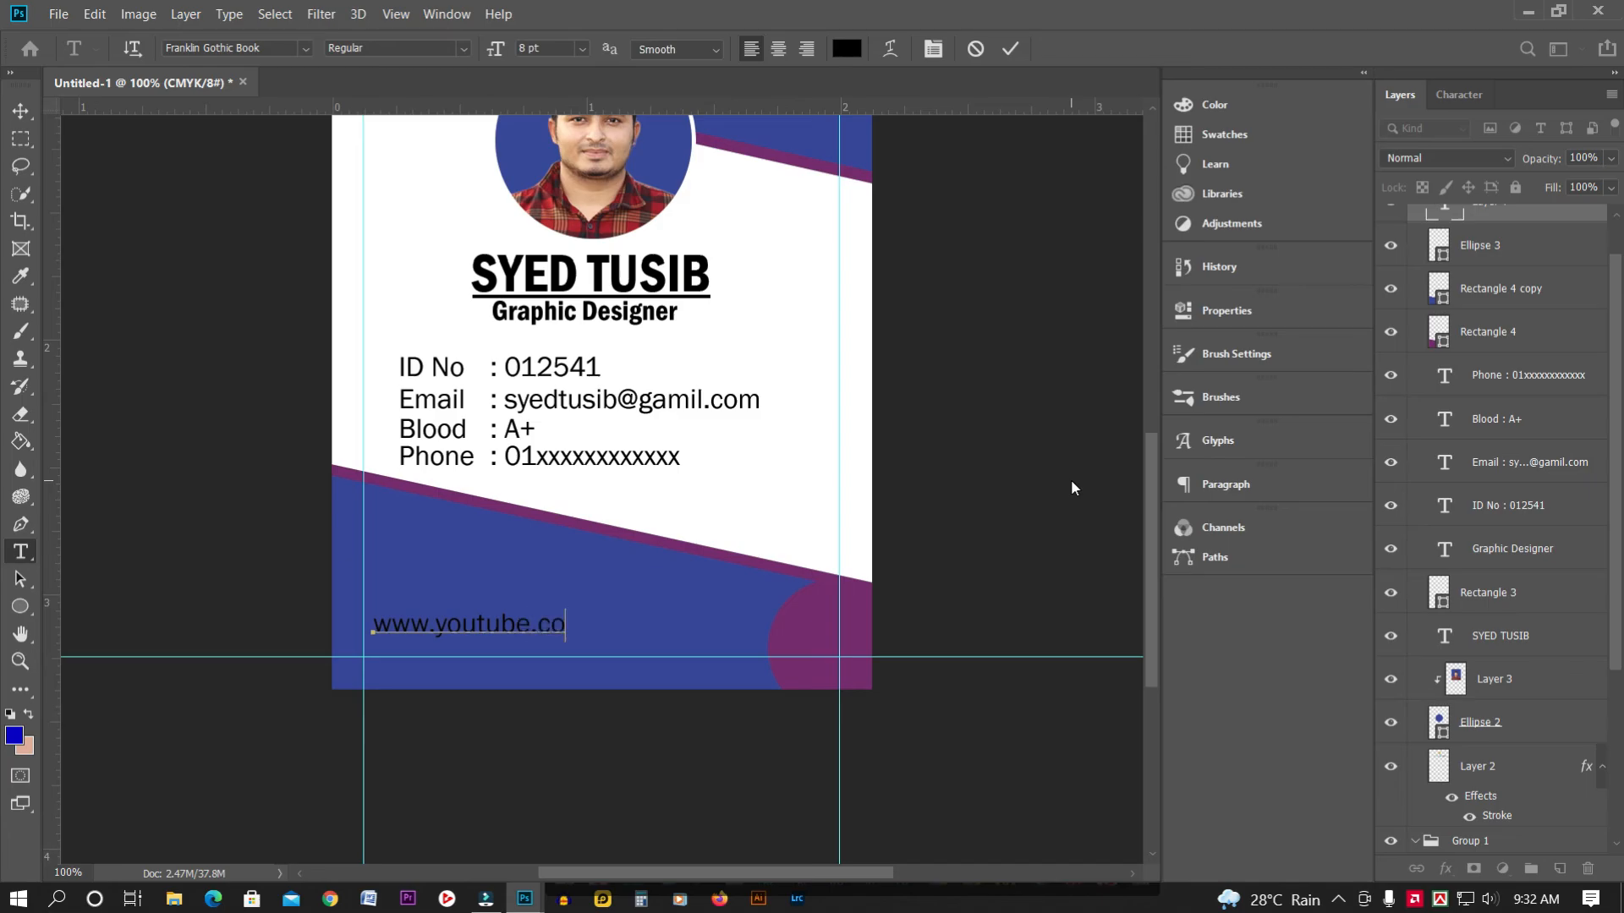
pyautogui.write('m/IT Official')
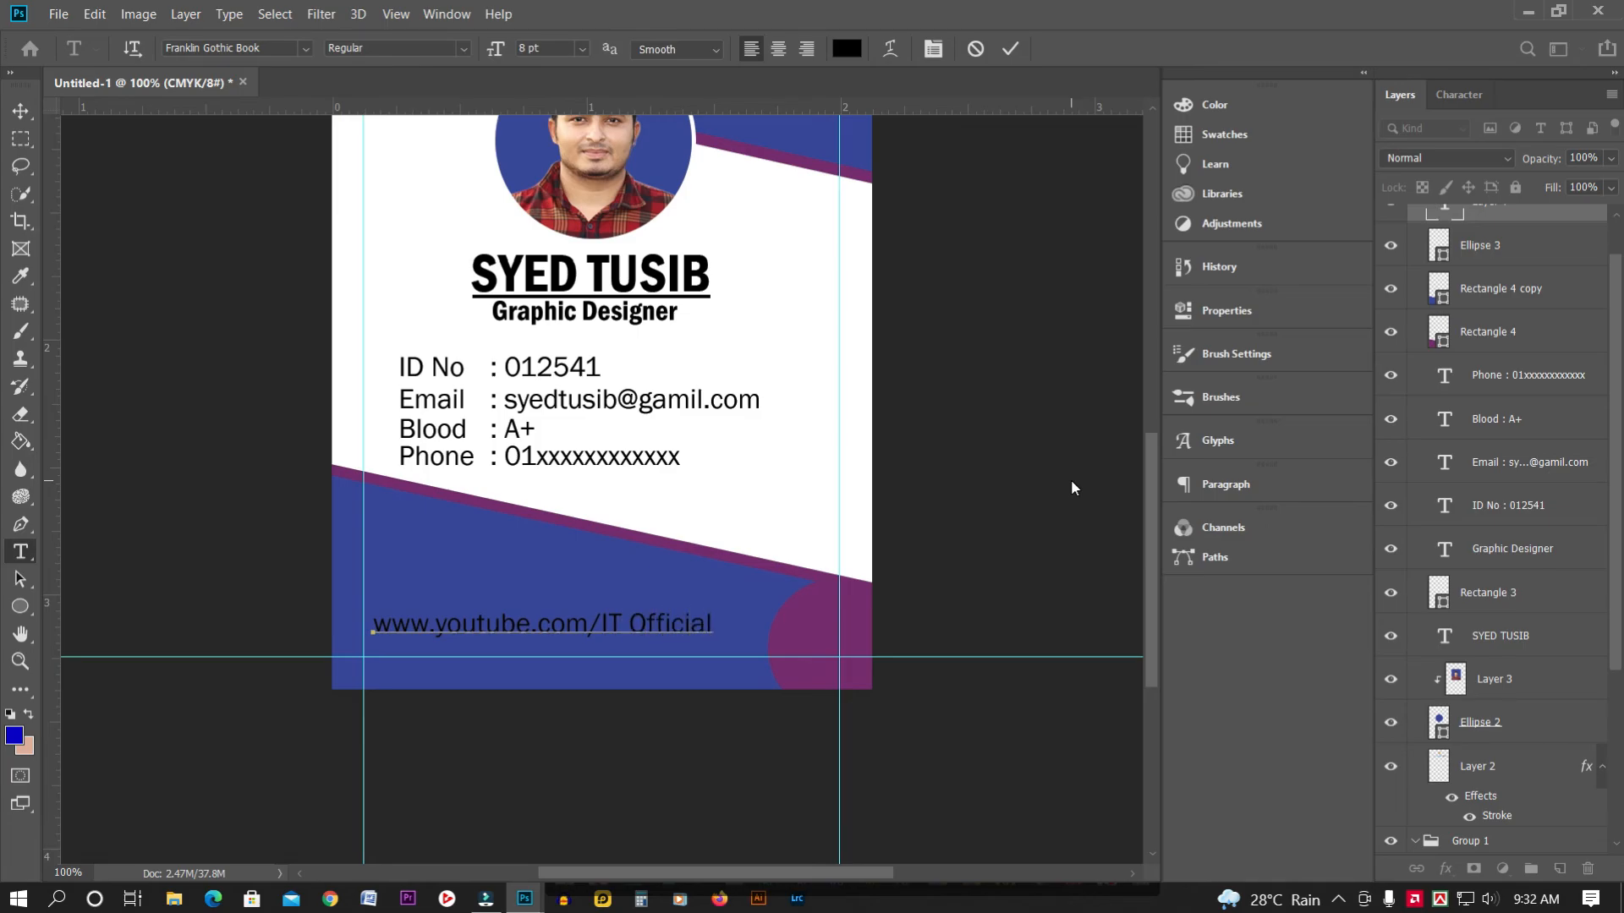
pyautogui.write(' Tusib')
# Make the web address text white and commit it
pyautogui.hotkey('ctrl', 'a')
pyautogui.click(848, 49)
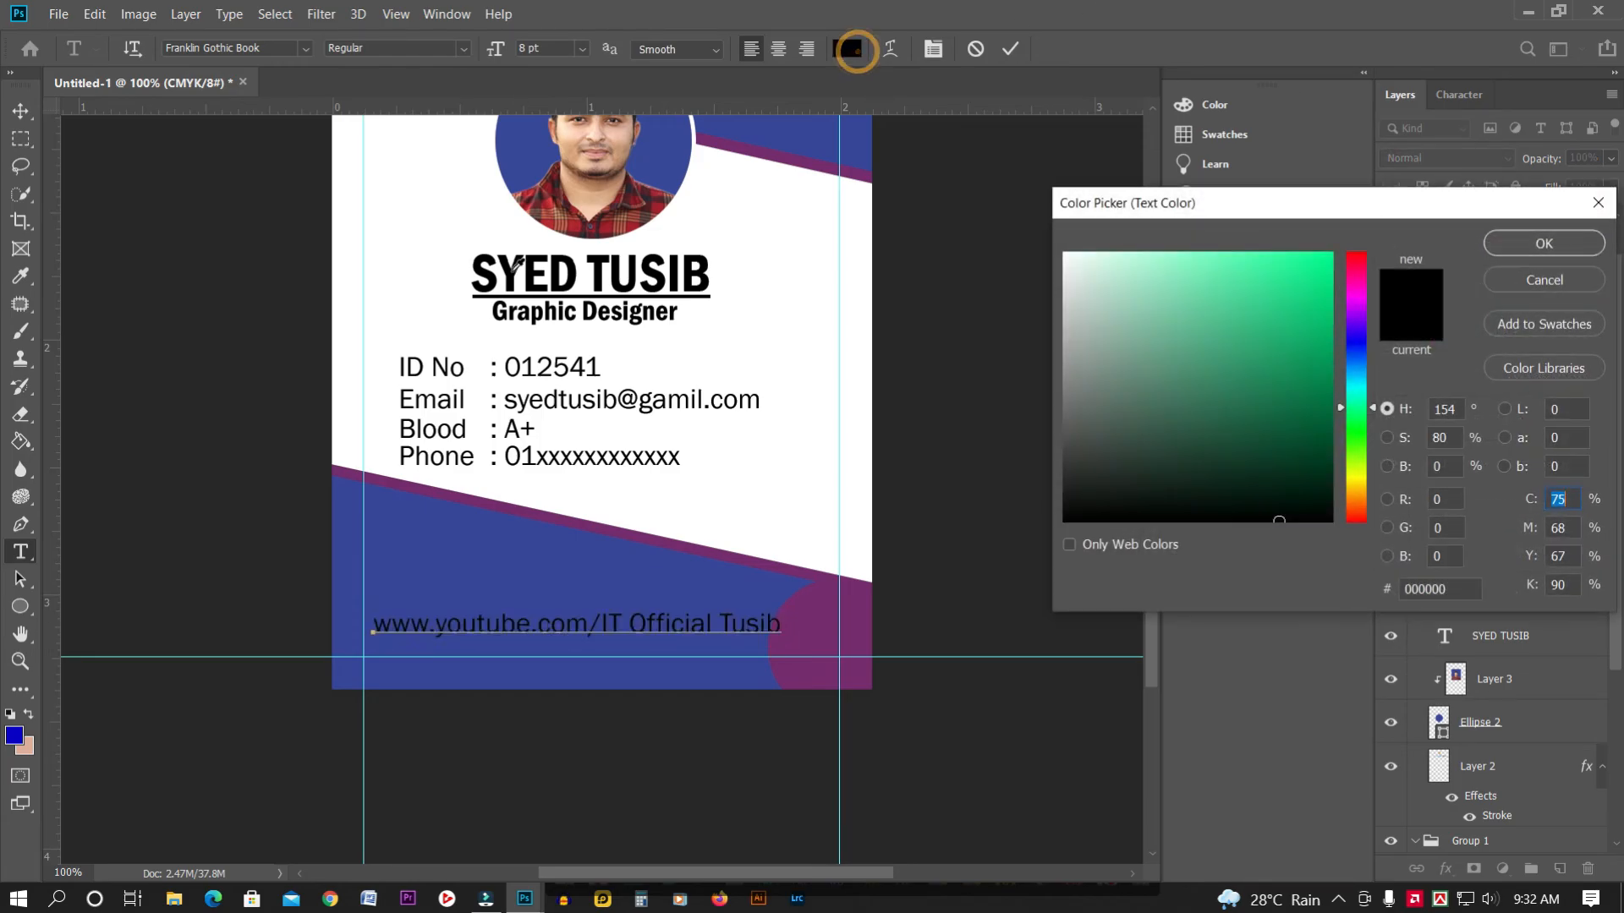
pyautogui.moveTo(1082, 325); pyautogui.dragTo(1039, 205)
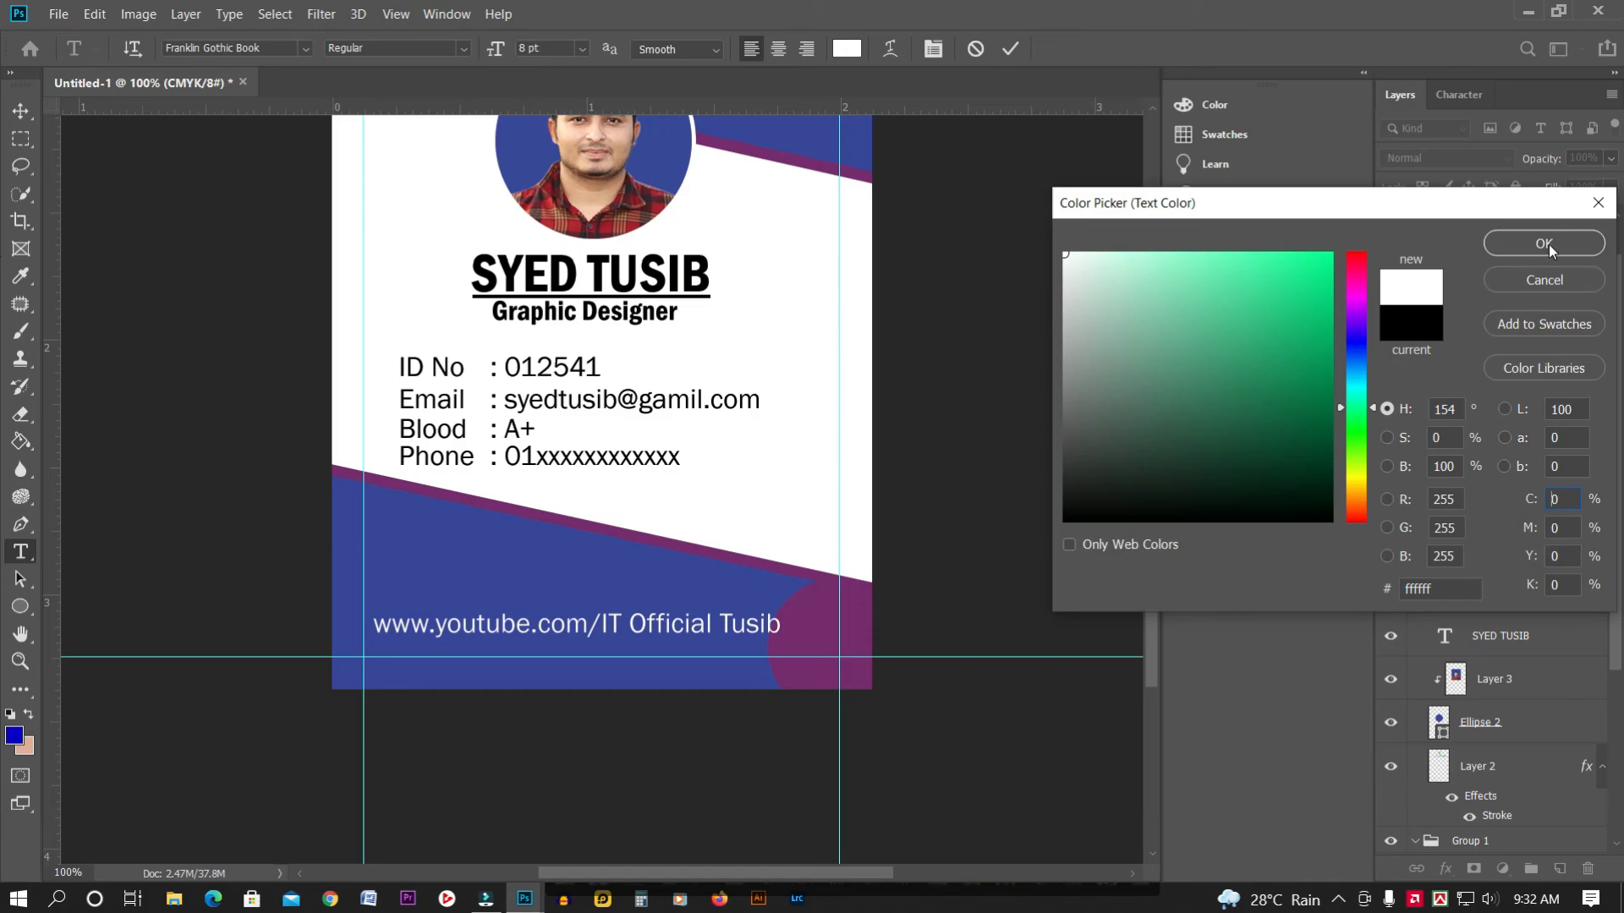
pyautogui.click(1547, 248)
pyautogui.hotkey('ctrl', '+')
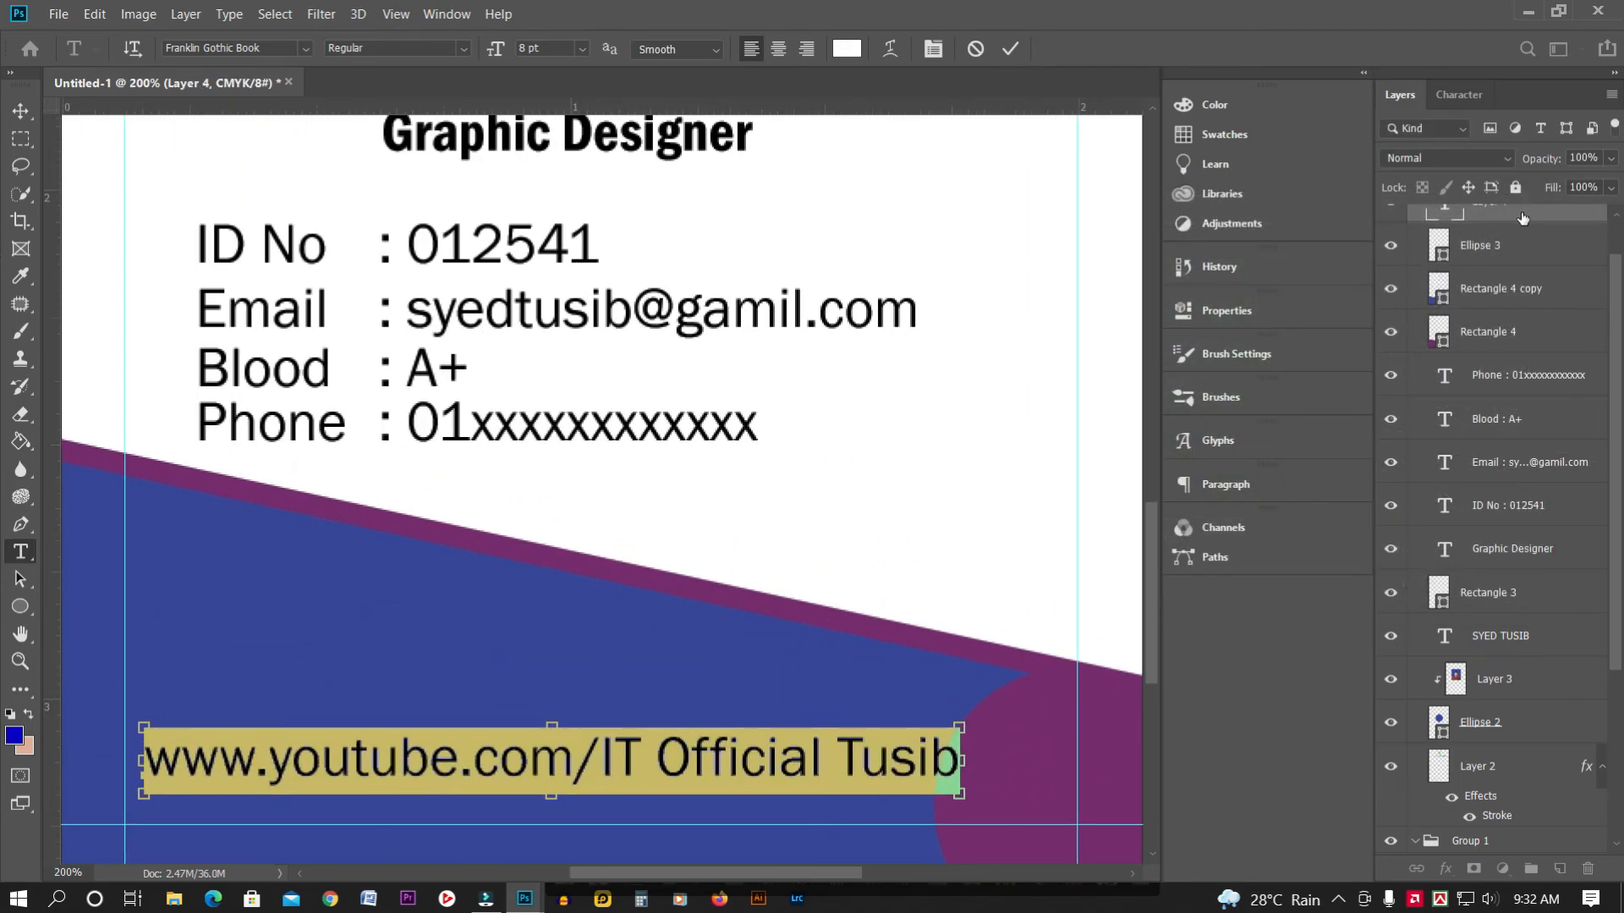
pyautogui.hotkey('ctrl', '-')
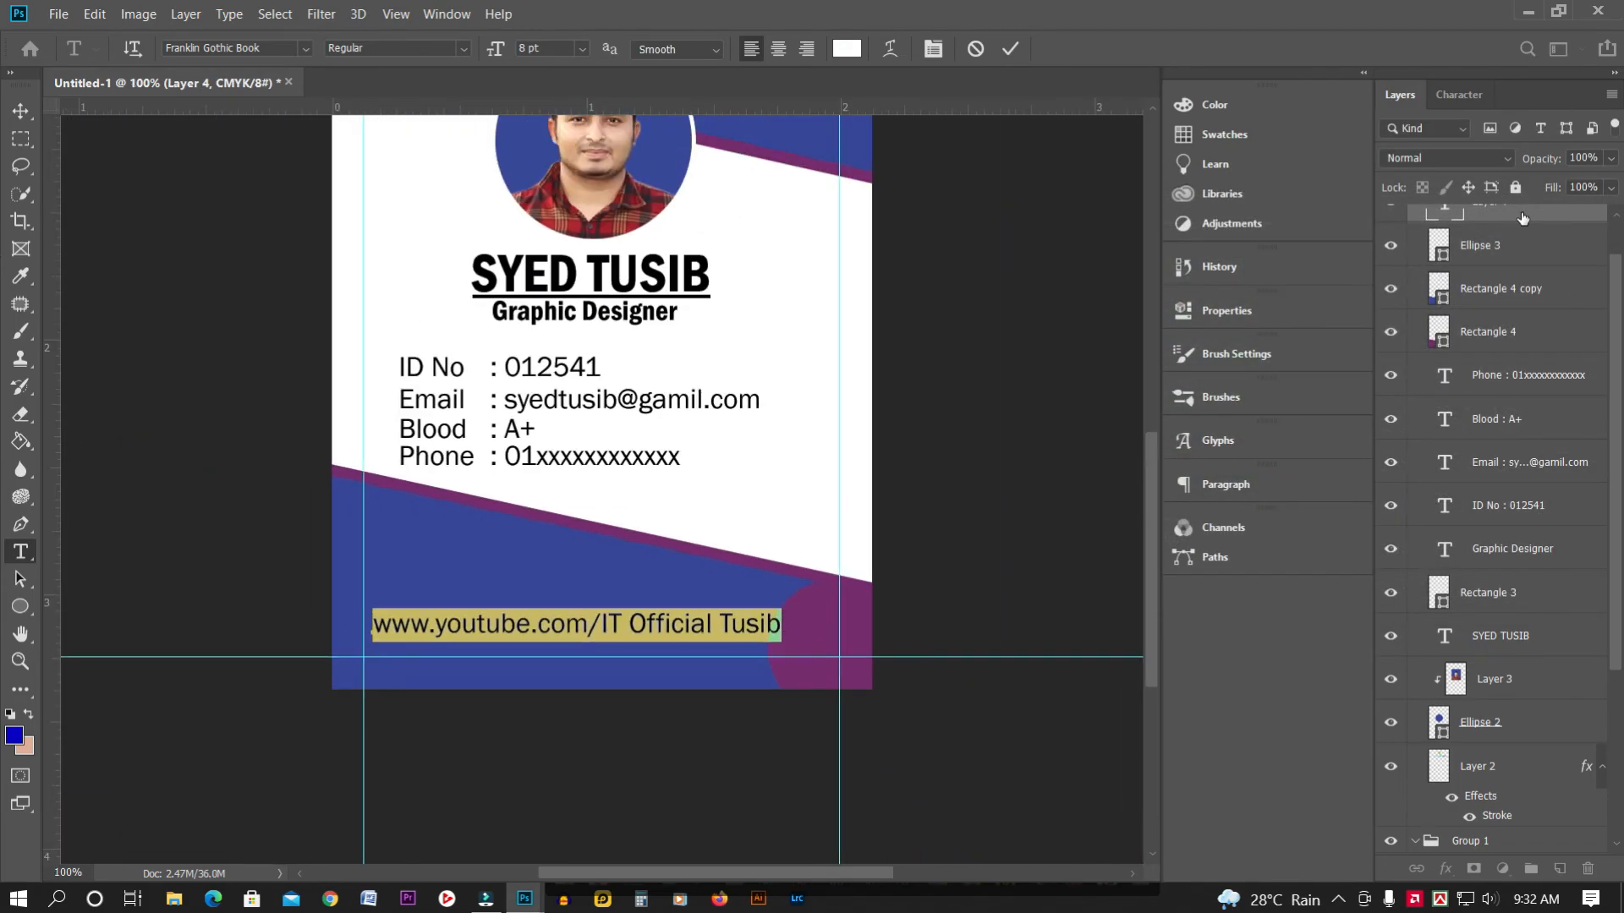
pyautogui.click(21, 111)
# Scale the web address down to about 71.5% and zoom out to 50% to view the card
pyautogui.hotkey('ctrl', 't')
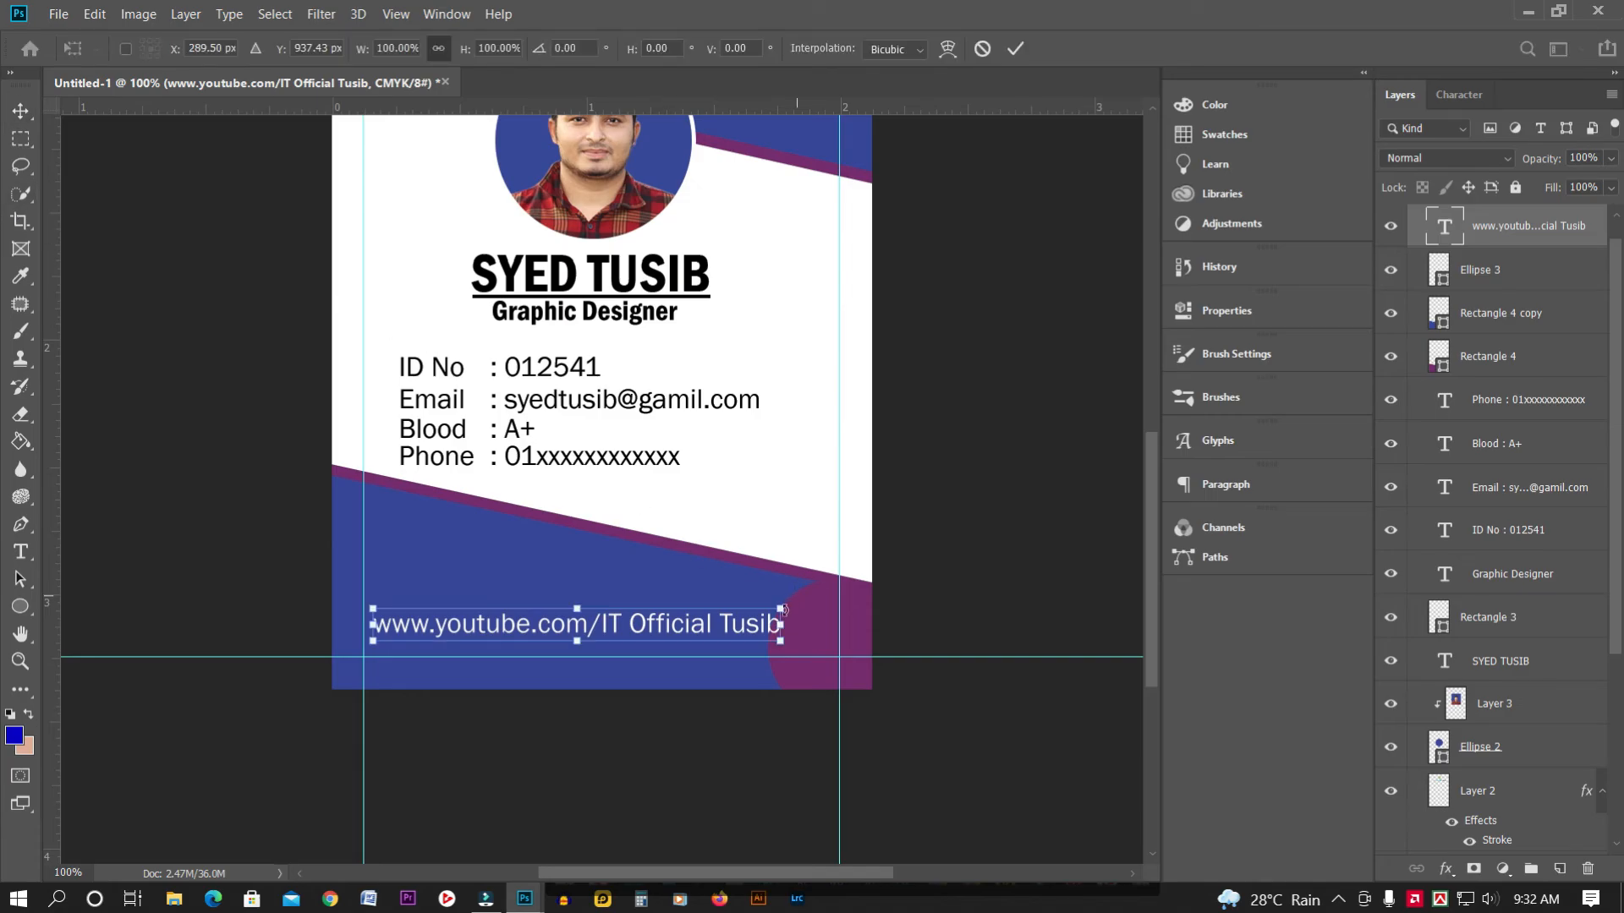
pyautogui.moveTo(780, 608); pyautogui.dragTo(719, 637)
pyautogui.press('Return')
pyautogui.hotkey('ctrl', '-')
pyautogui.hotkey('ctrl', '-')
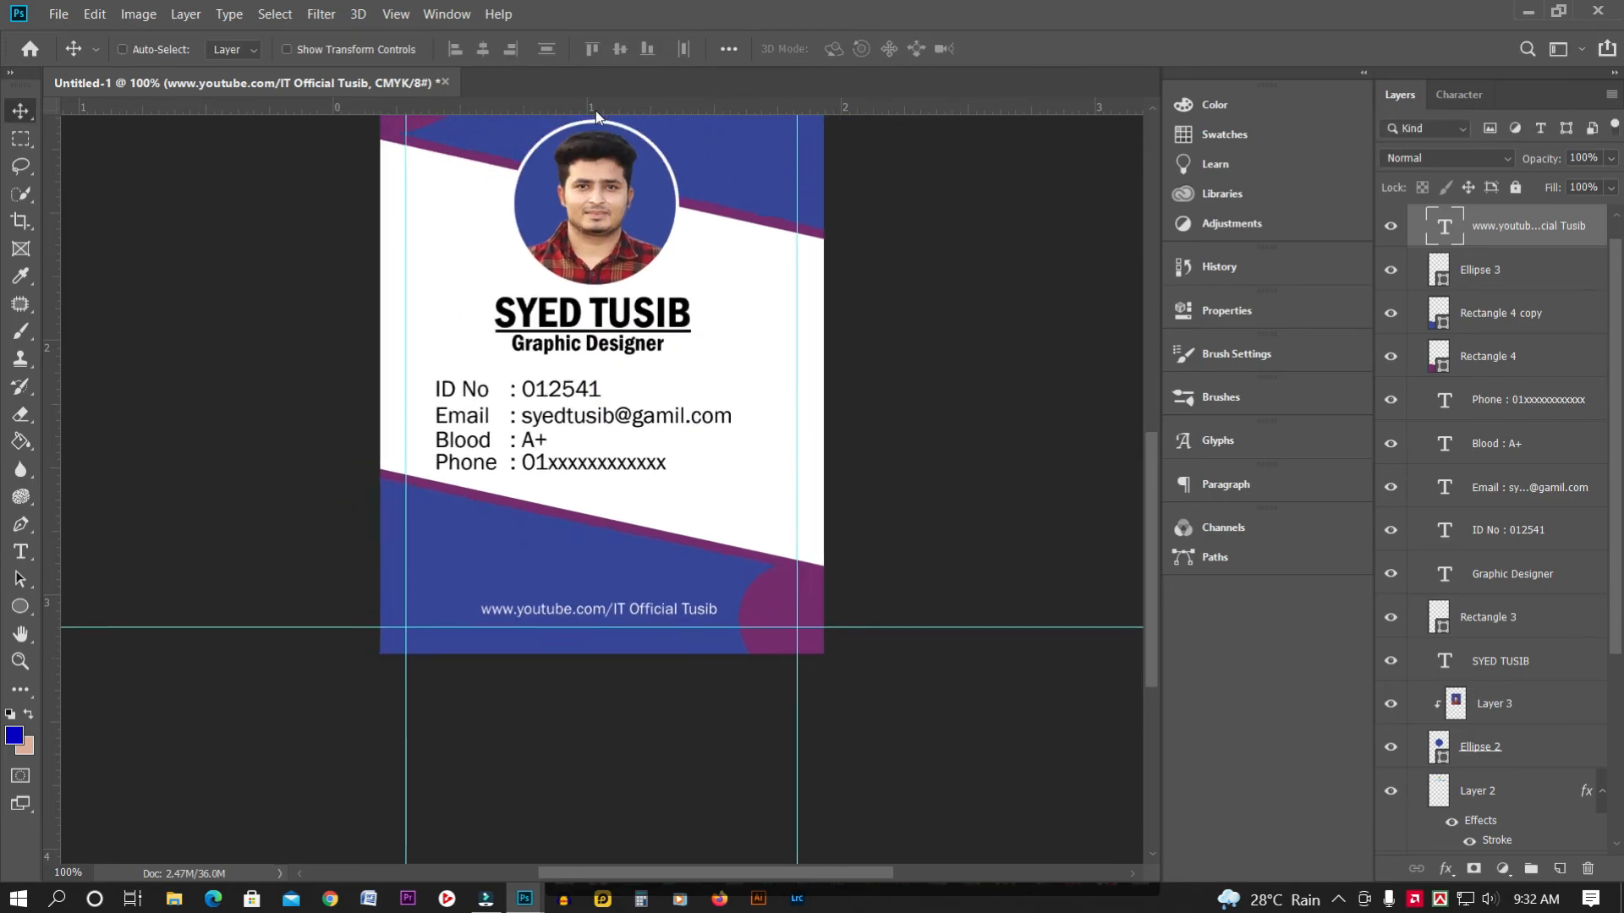
pyautogui.hotkey('ctrl', '-')
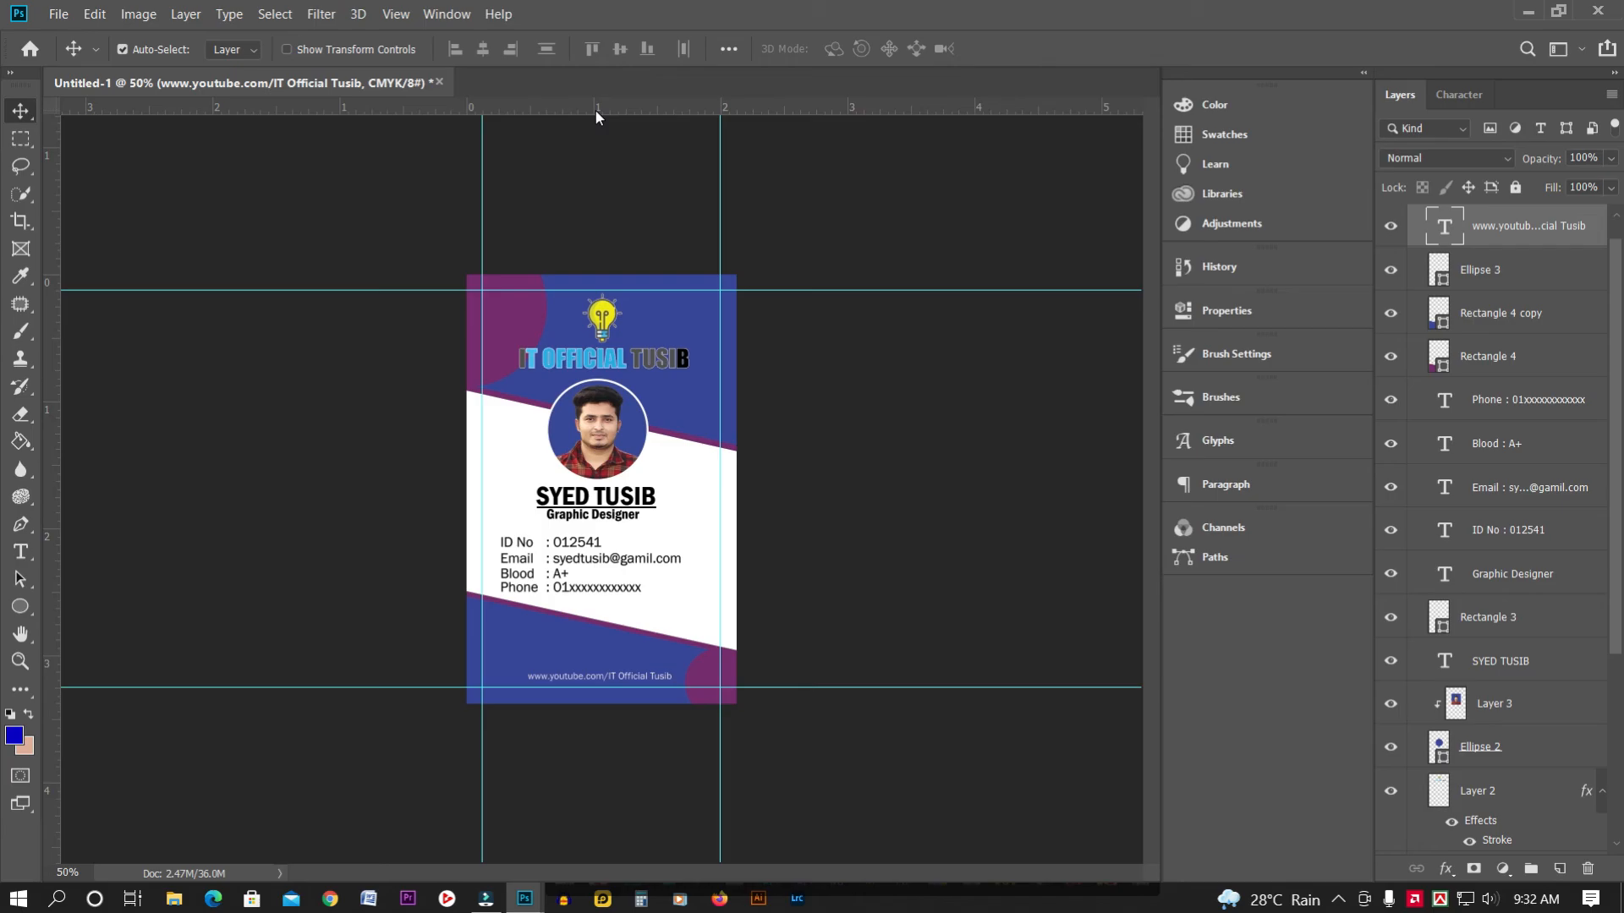